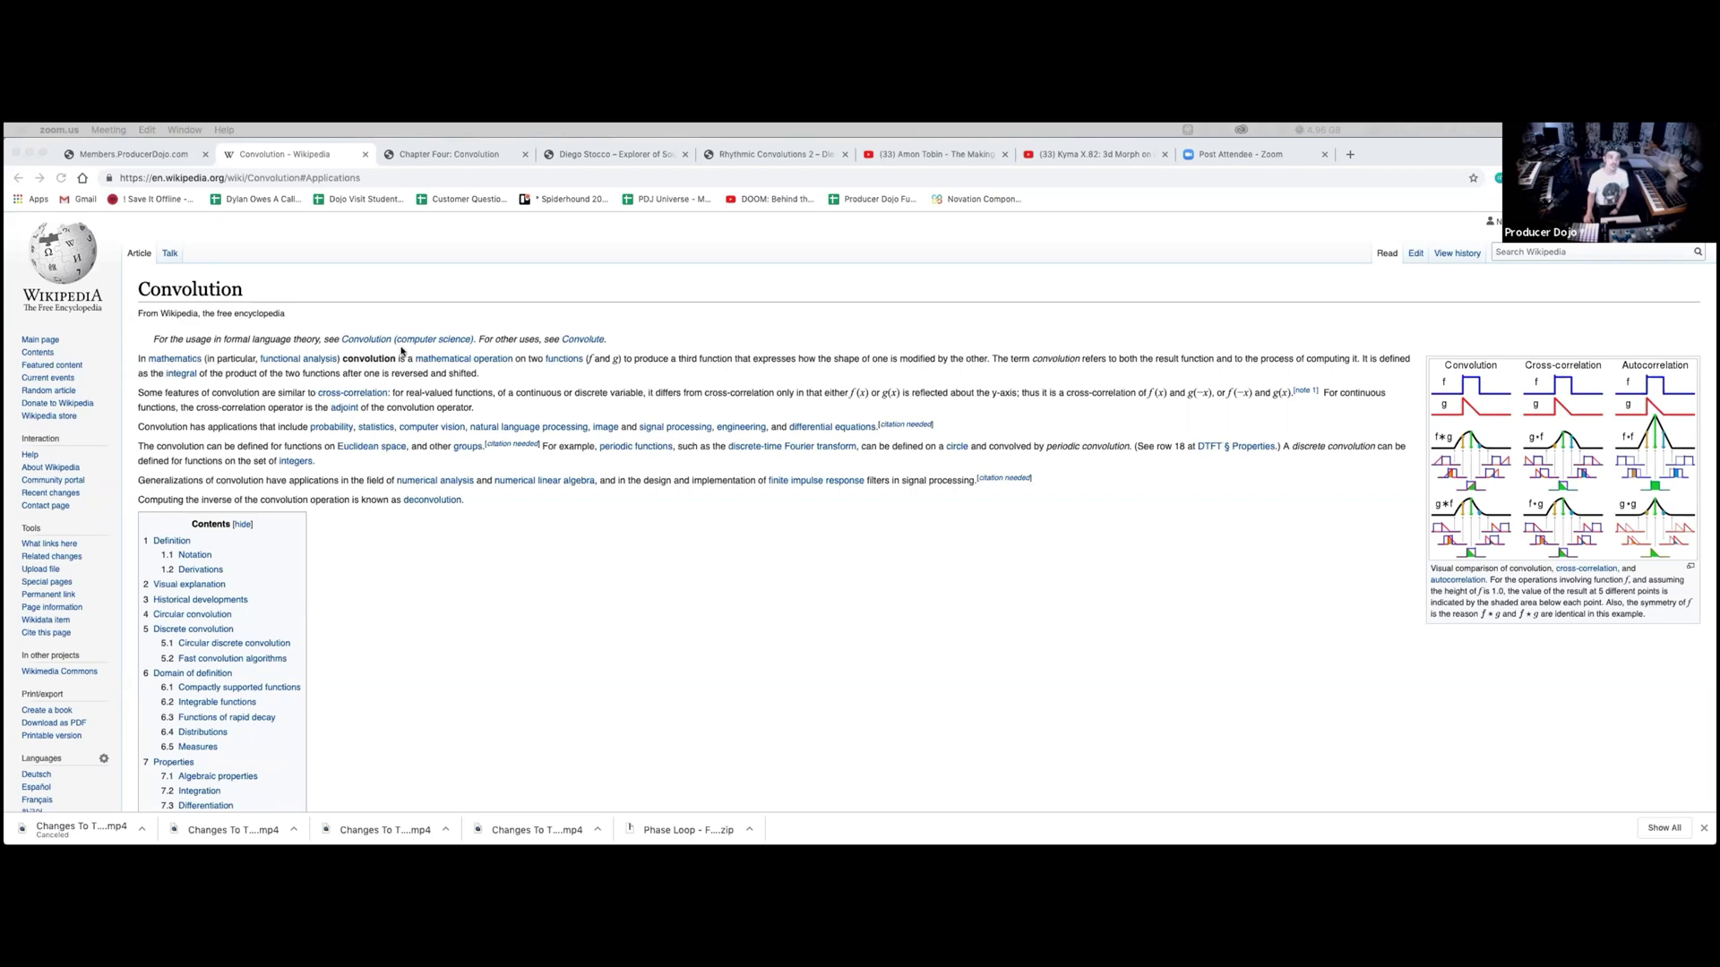
scroll(429, 349, "up", 1)
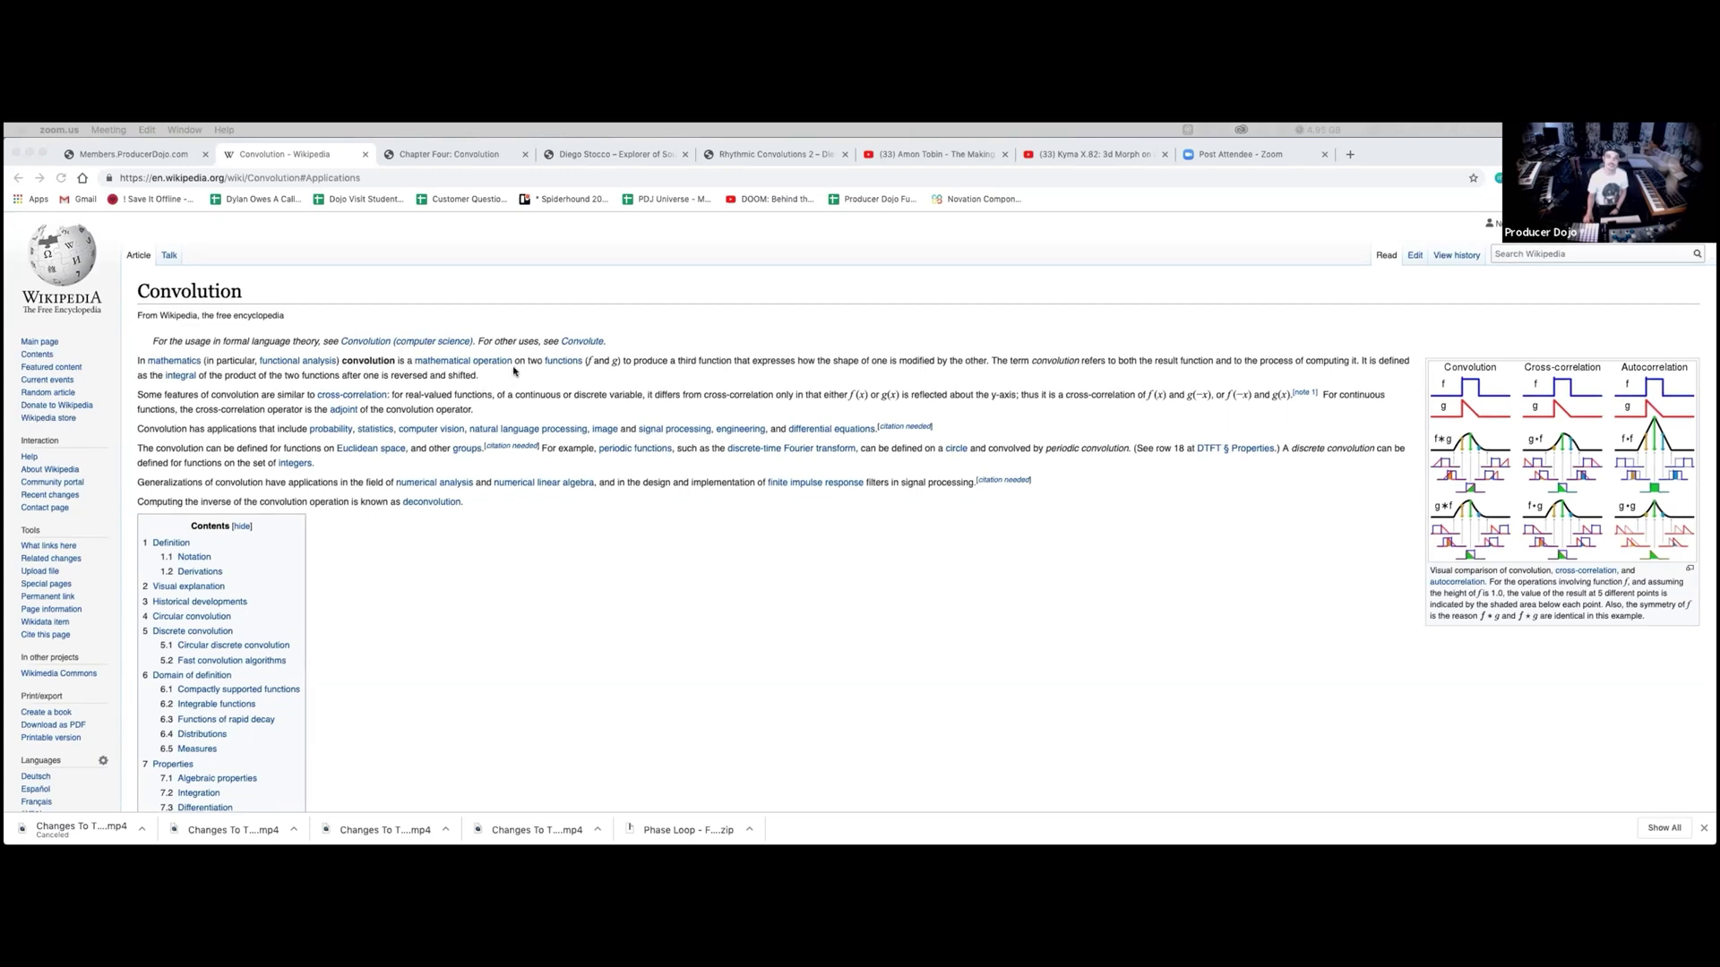
scroll(618, 365, "up", 1)
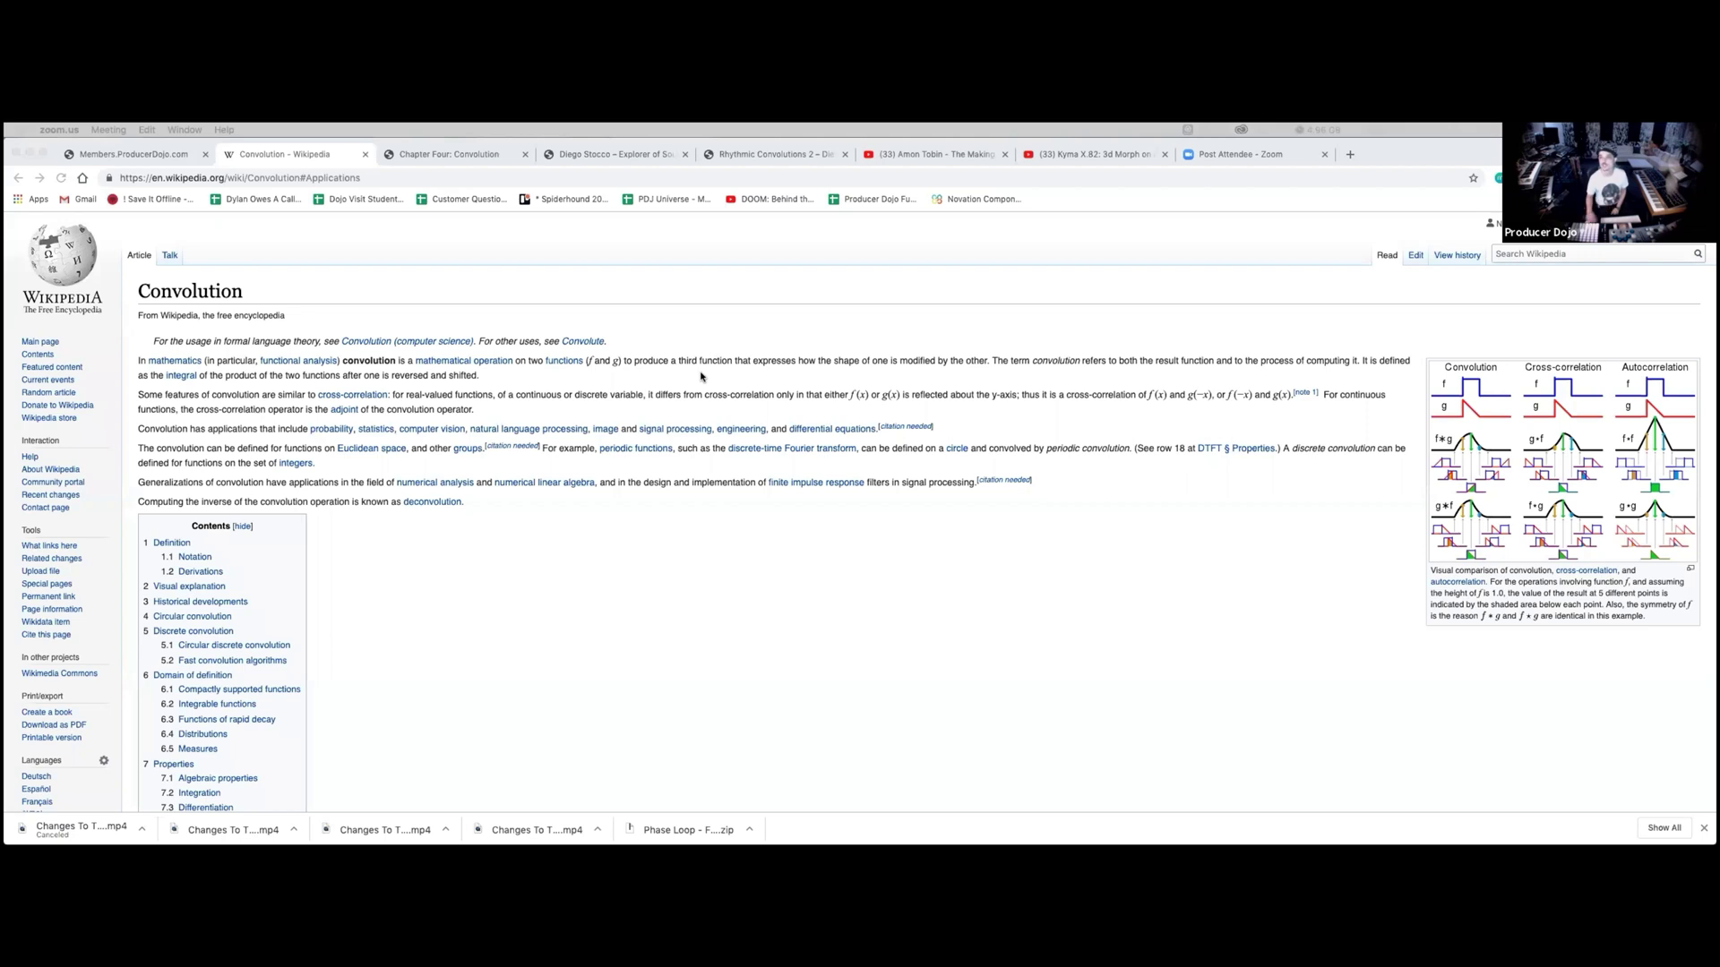
scroll(701, 421, "up", 1)
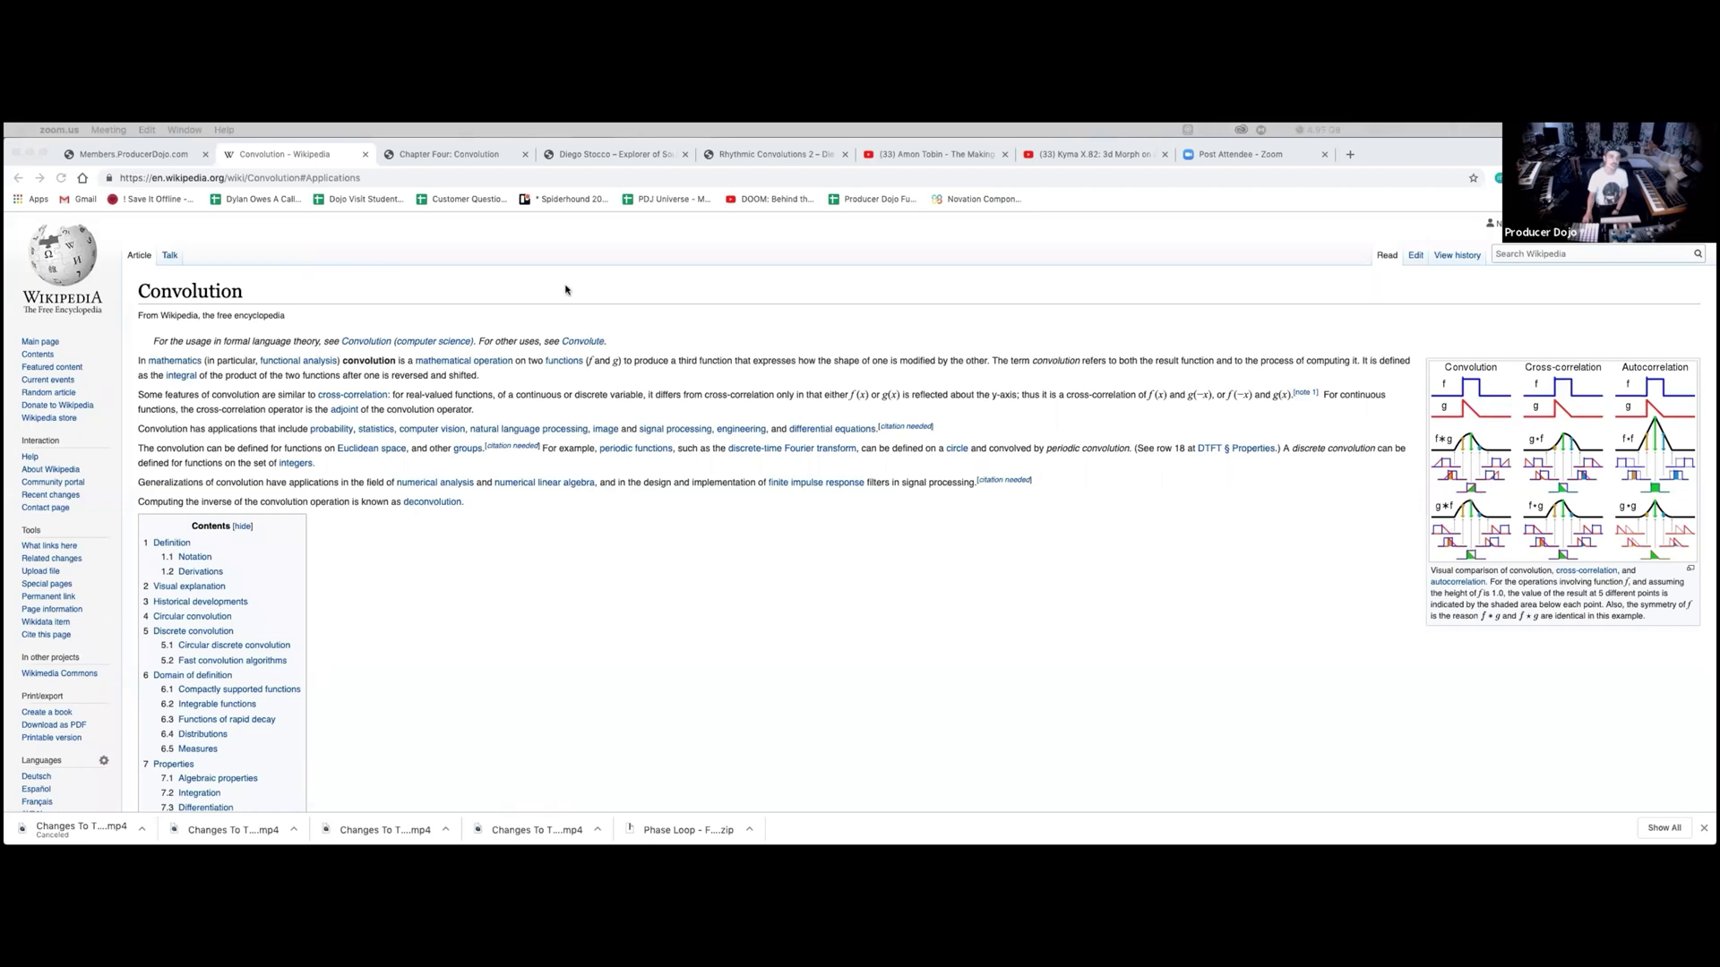
Switch to the Chapter Four: Convolution page and rewind the three concert hall example clips to their start.
left_click(479, 157)
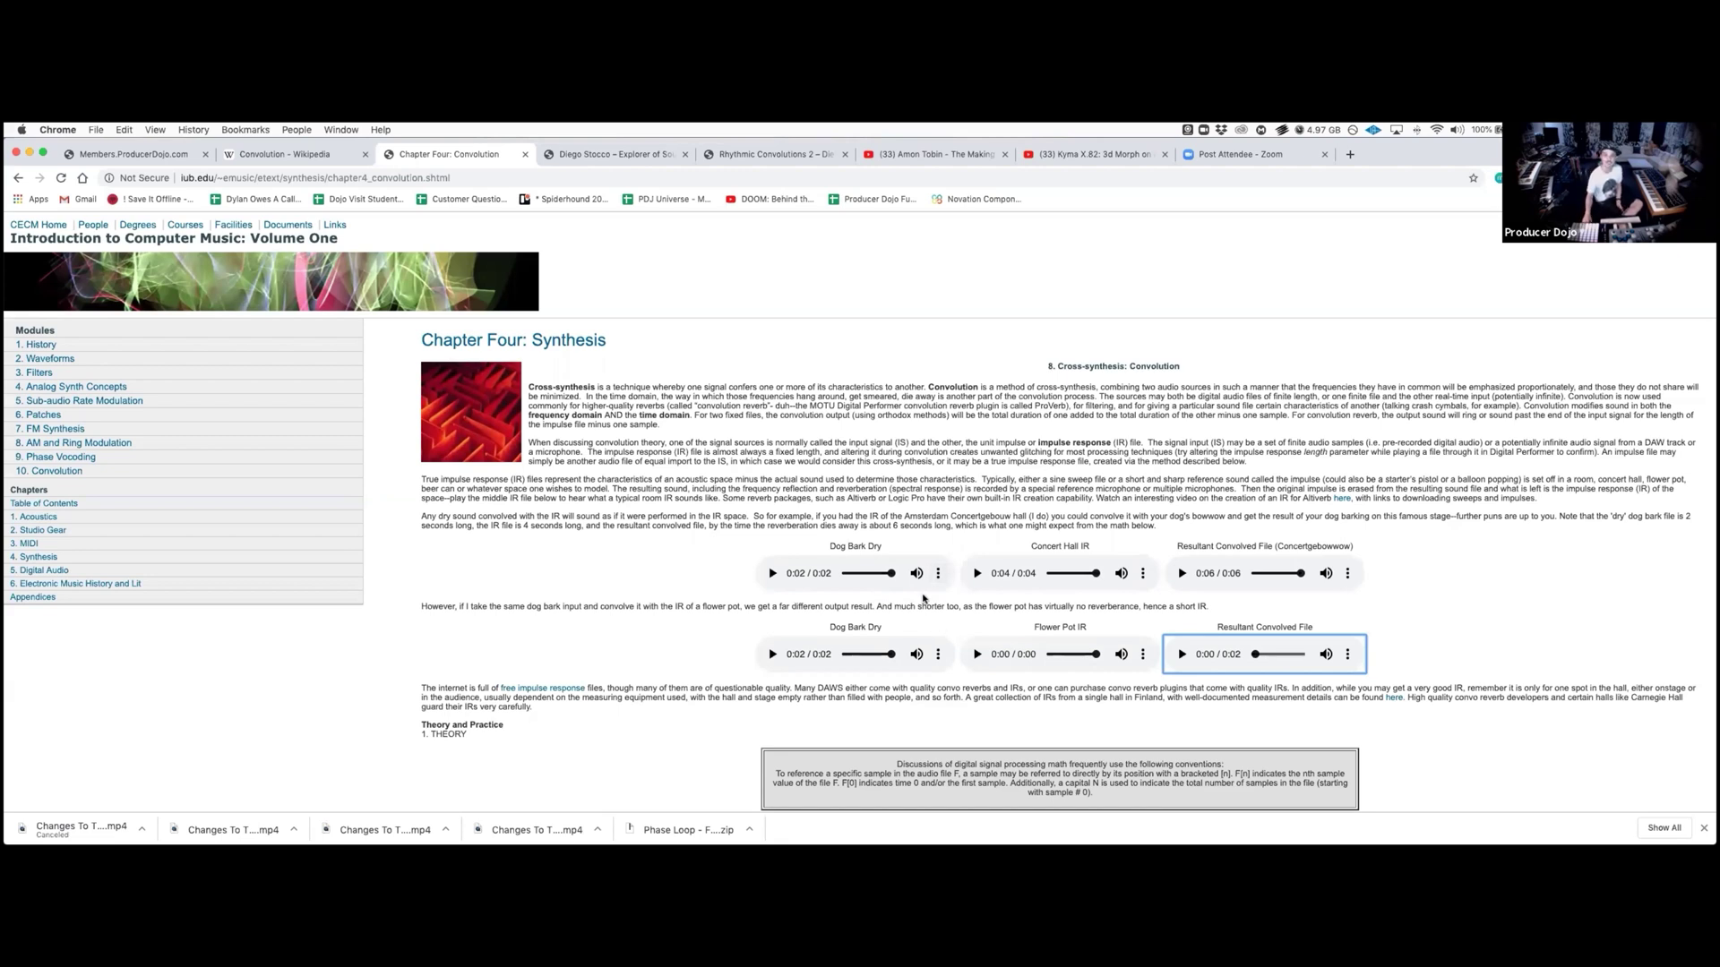
left_click_drag(893, 574, 822, 581)
left_click_drag(1094, 576, 1003, 577)
left_click_drag(1301, 574, 1234, 576)
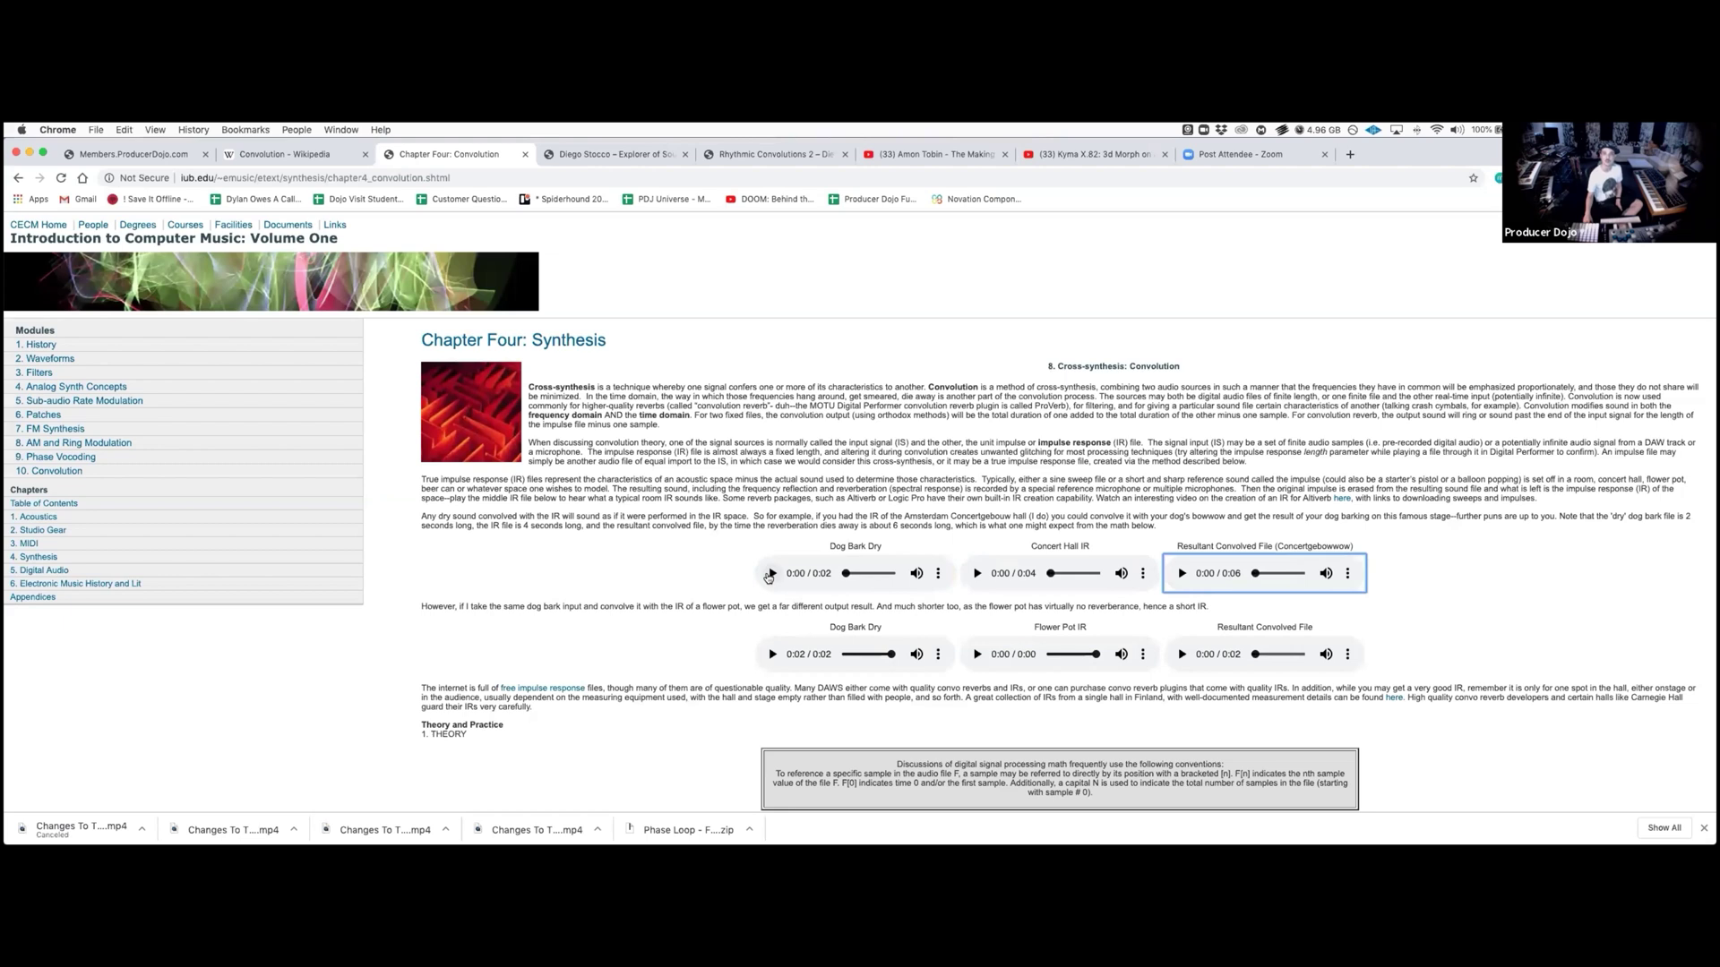
Play the Dog Bark Dry clip of the concert hall example twice, rewinding it to the start in between.
left_click(770, 574)
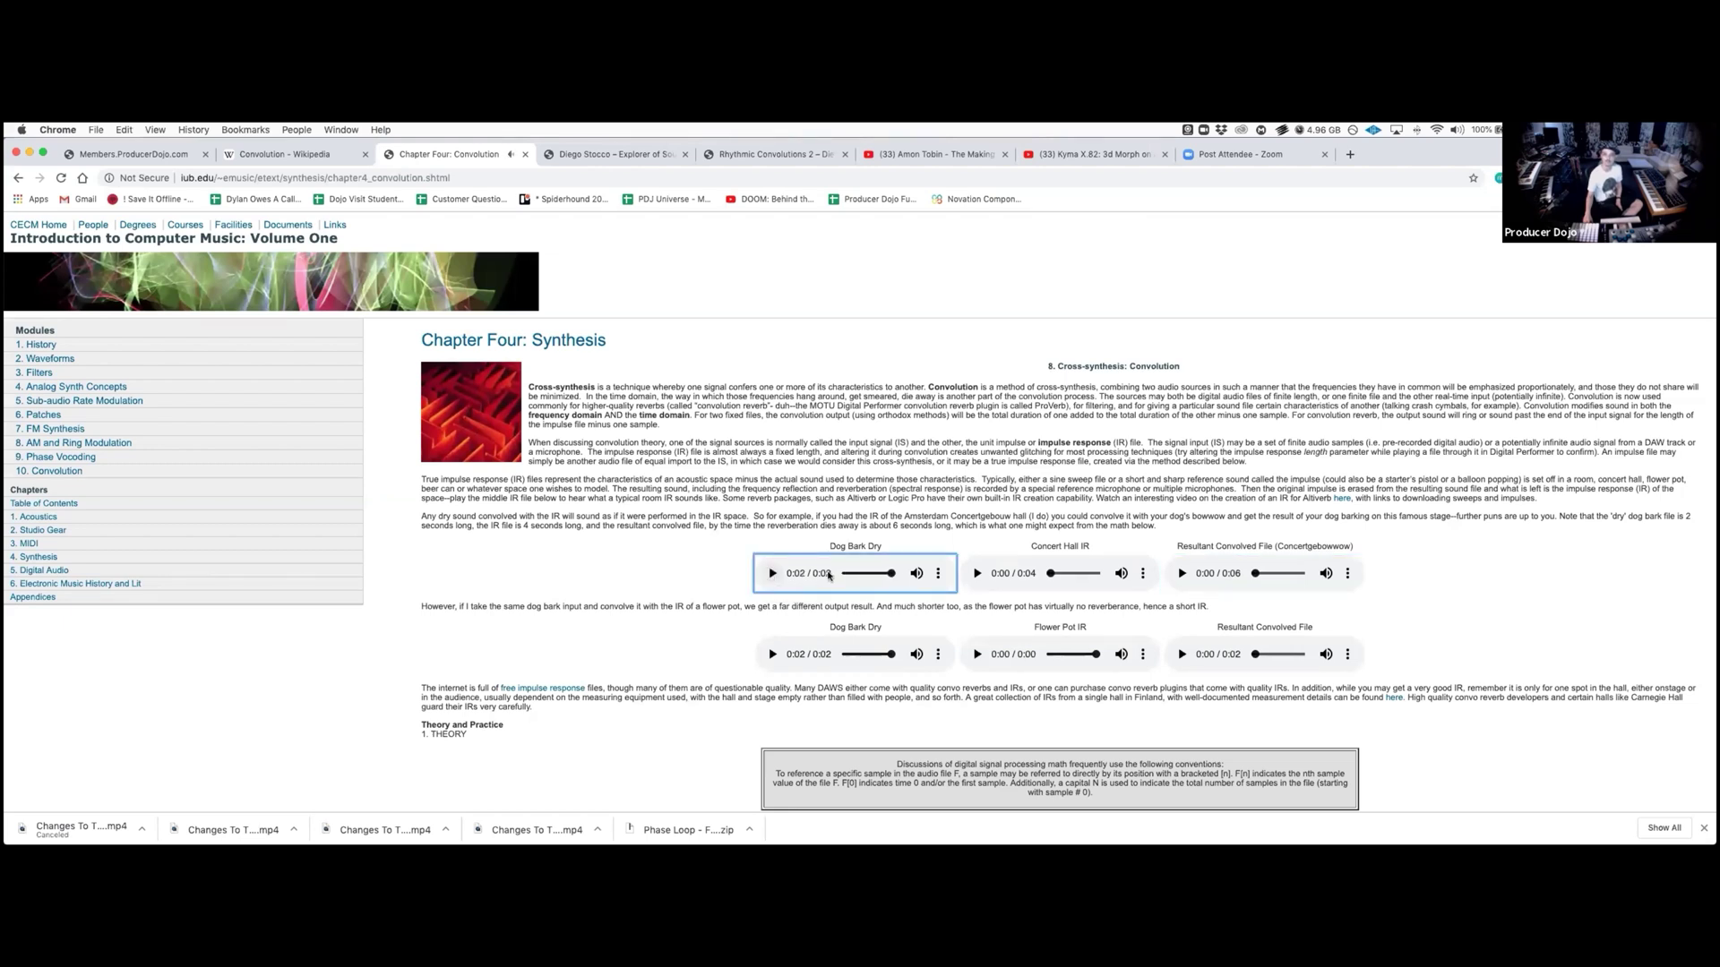
left_click_drag(884, 580, 810, 587)
left_click(772, 574)
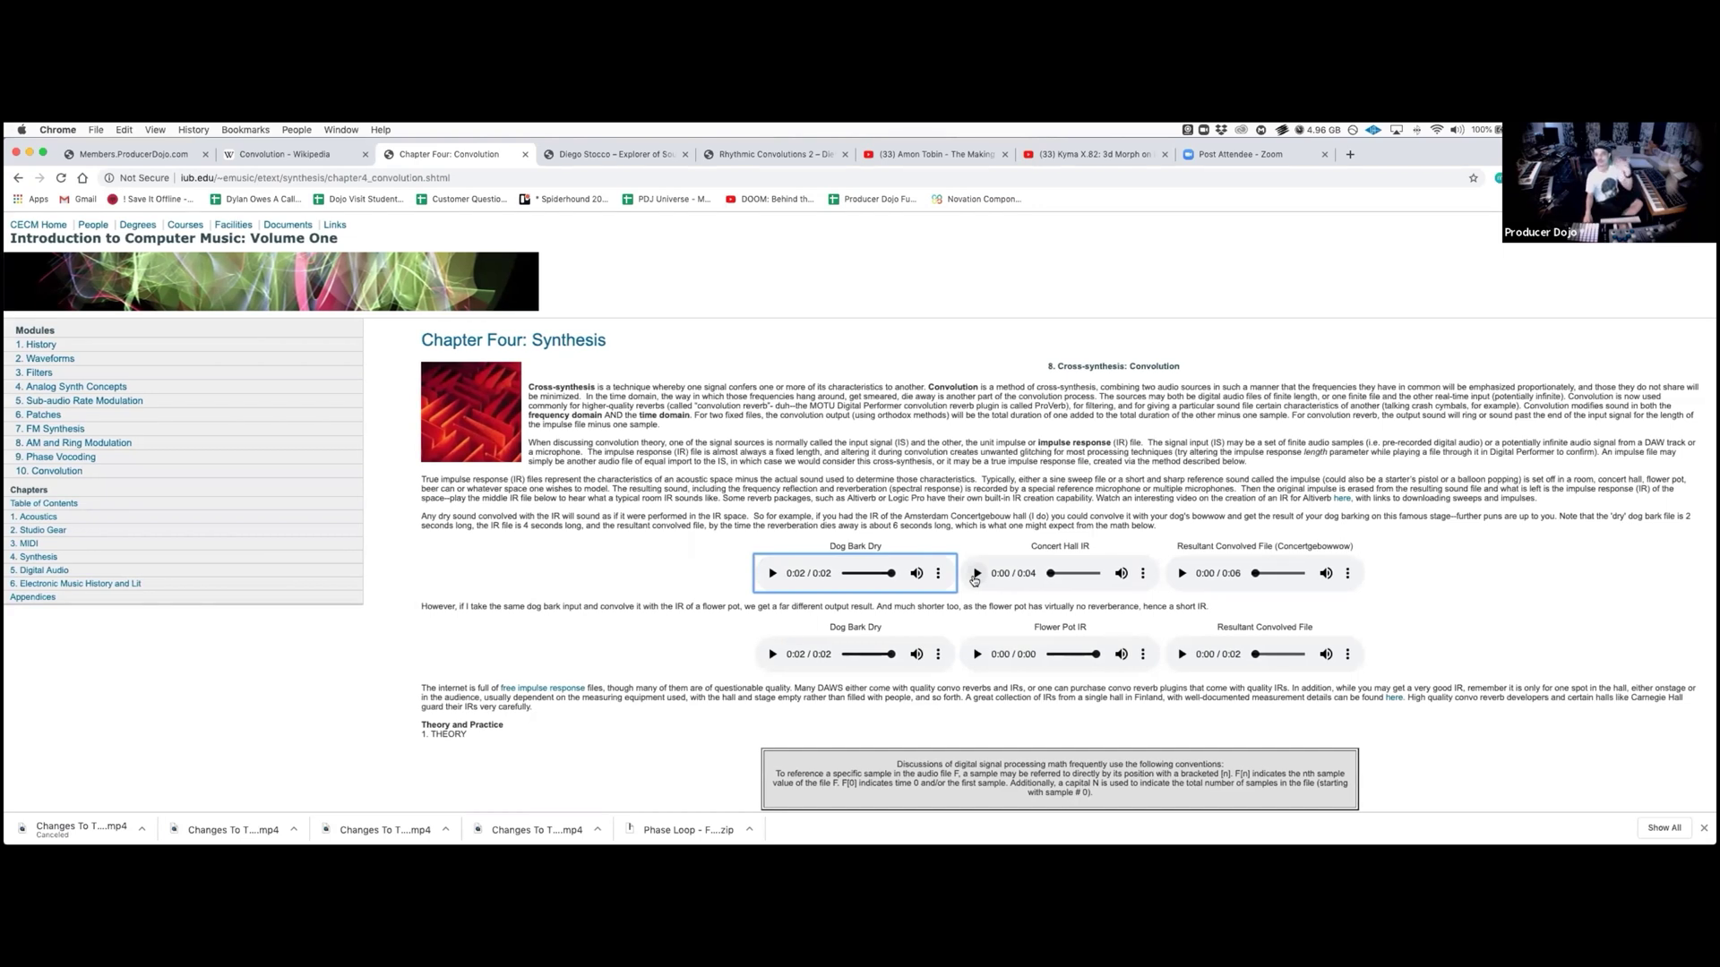
Play the Concert Hall IR clip, pause it, rewind it to the start and play it again.
left_click(975, 574)
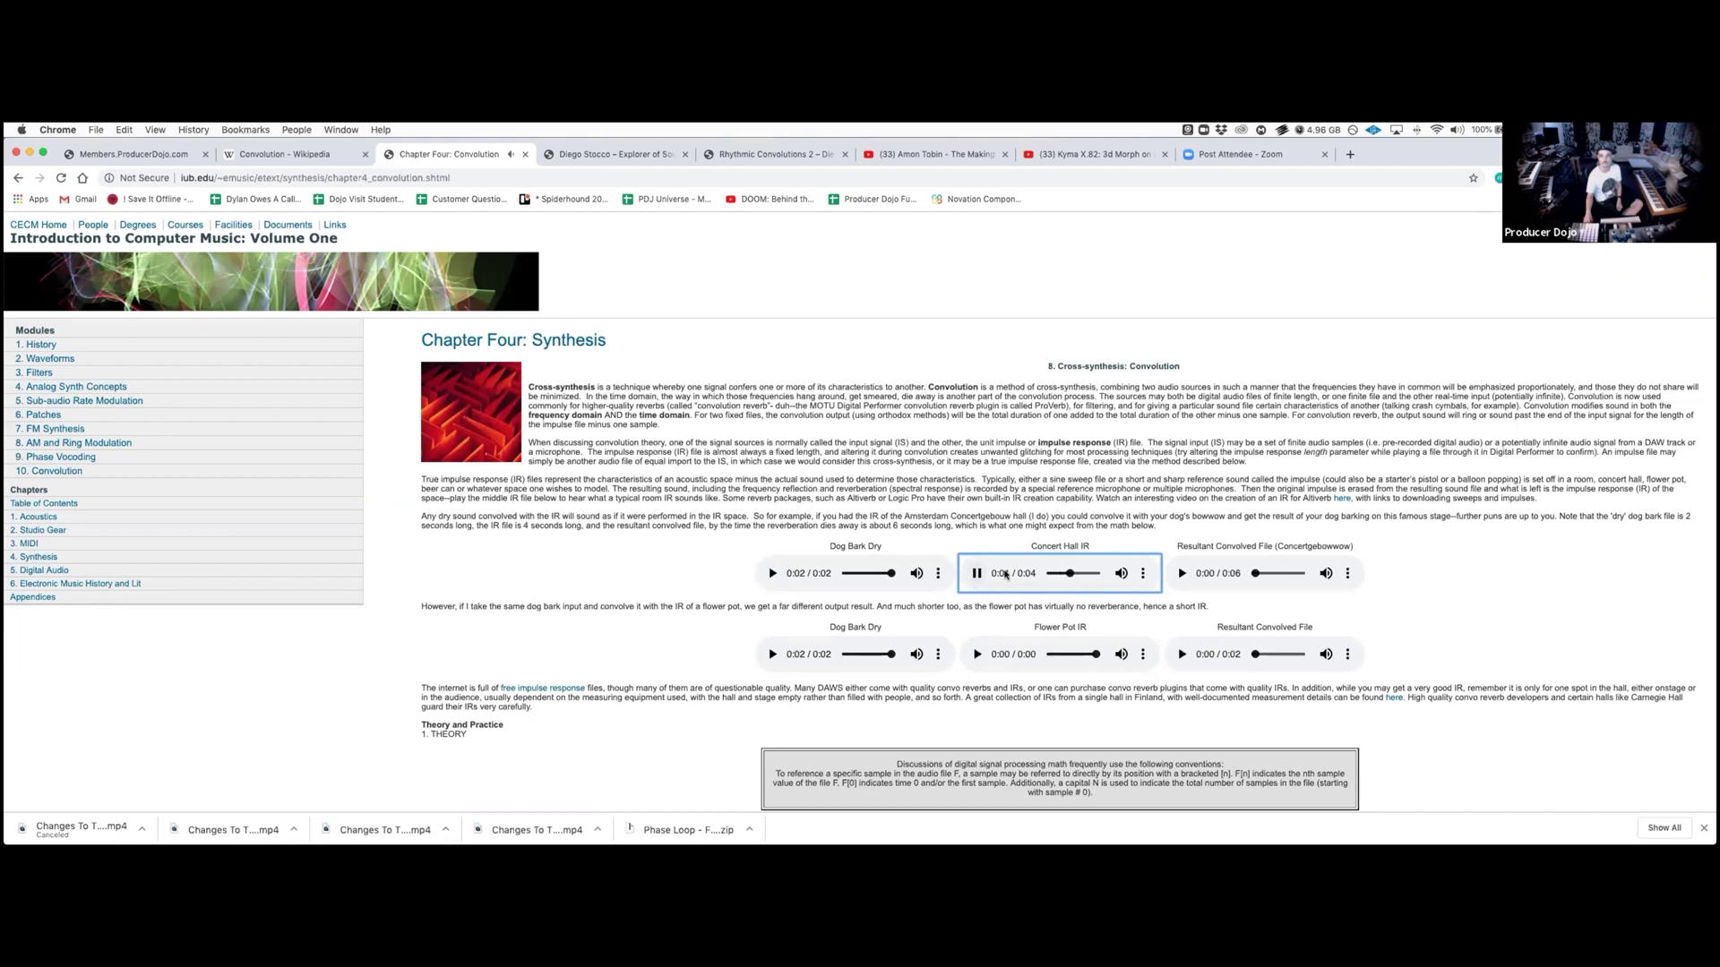
left_click(976, 574)
left_click_drag(1081, 574, 1044, 574)
left_click(977, 574)
Play the Resultant Convolved File (Concertgebowwow) clip.
scroll(1260, 520, "down", 1)
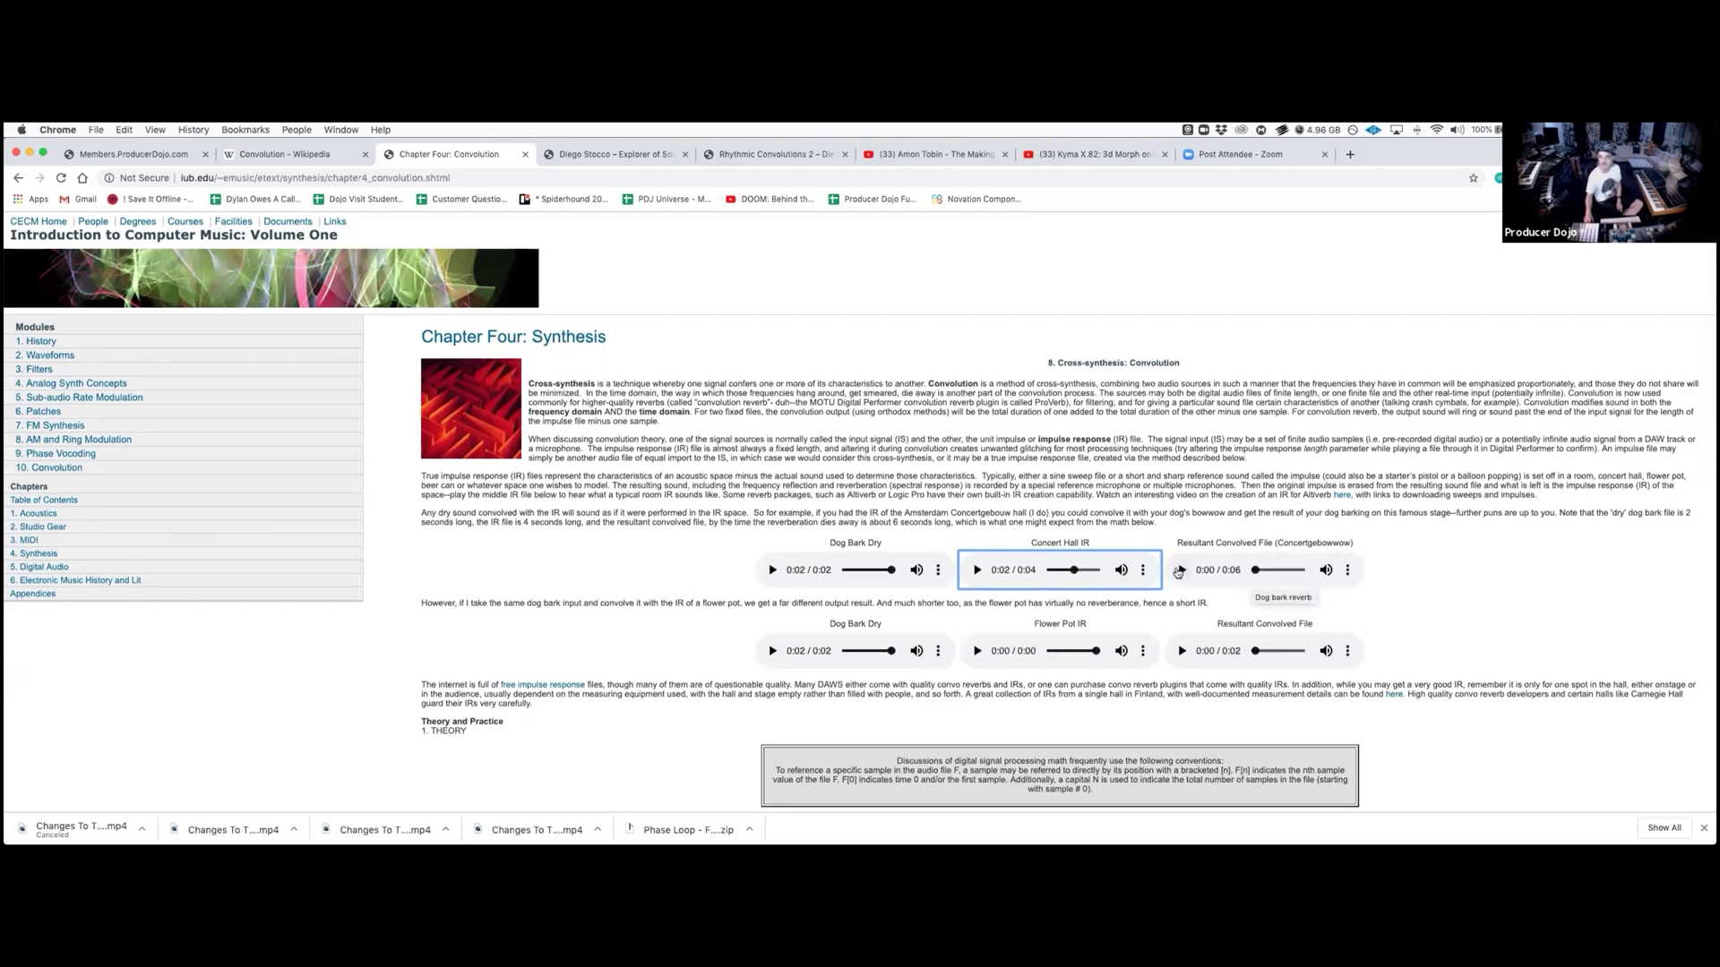
left_click(1179, 572)
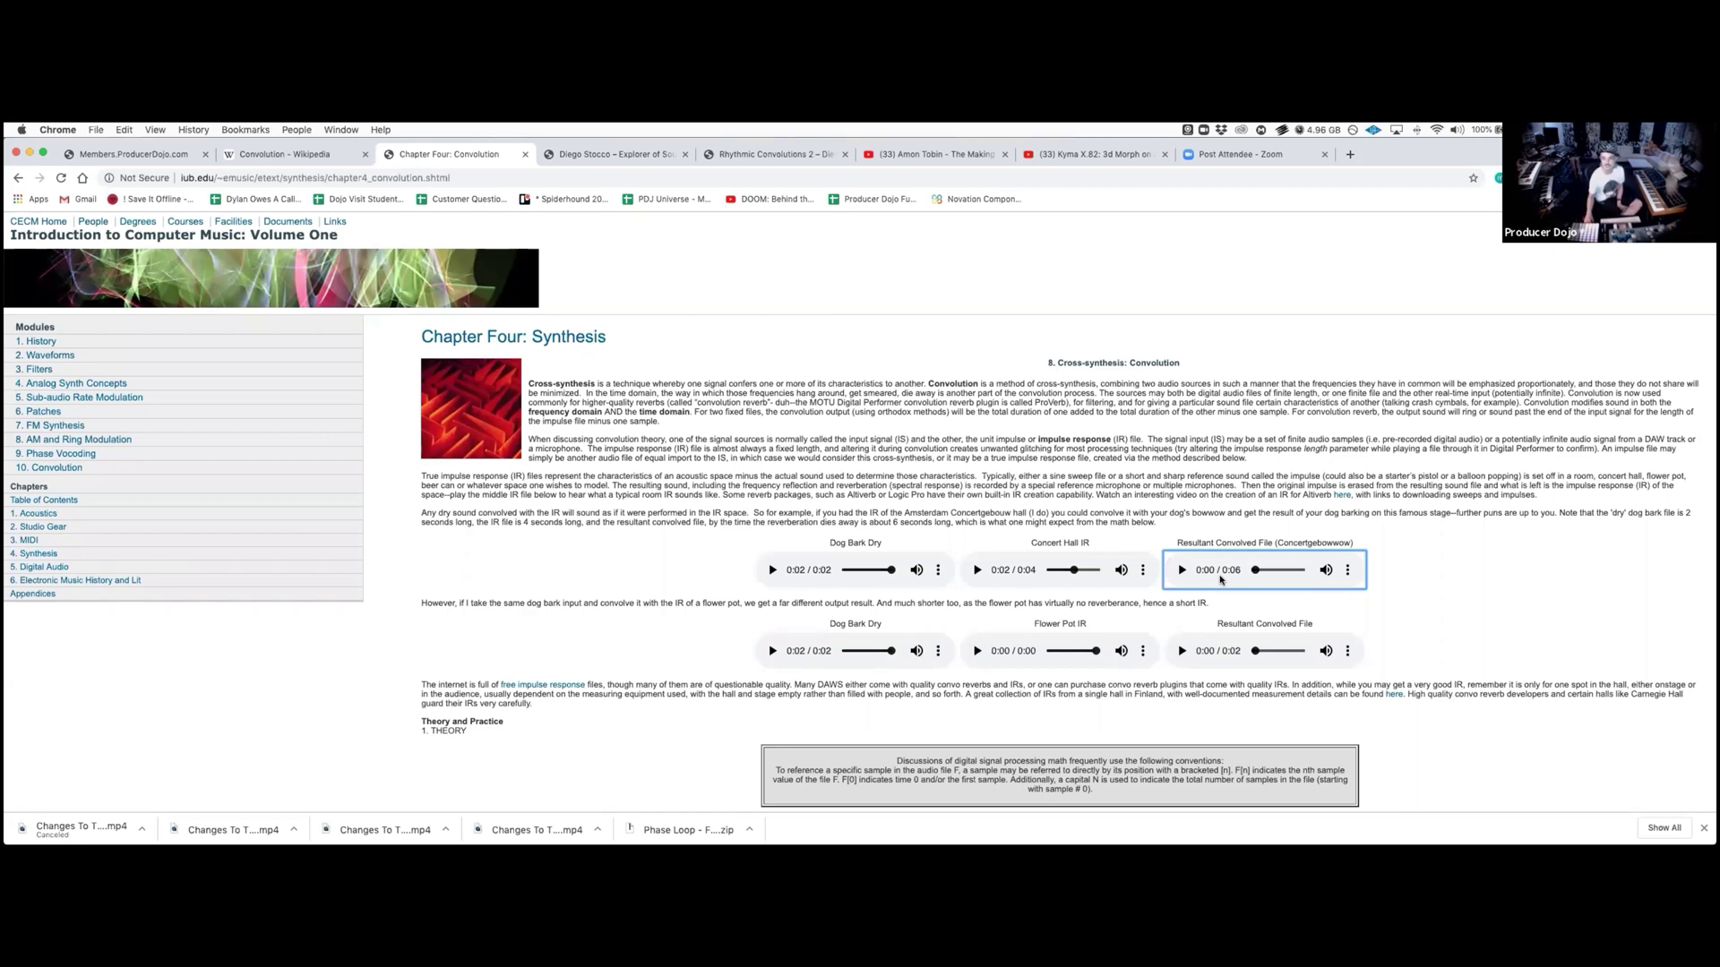
scroll(1220, 578, "up", 1)
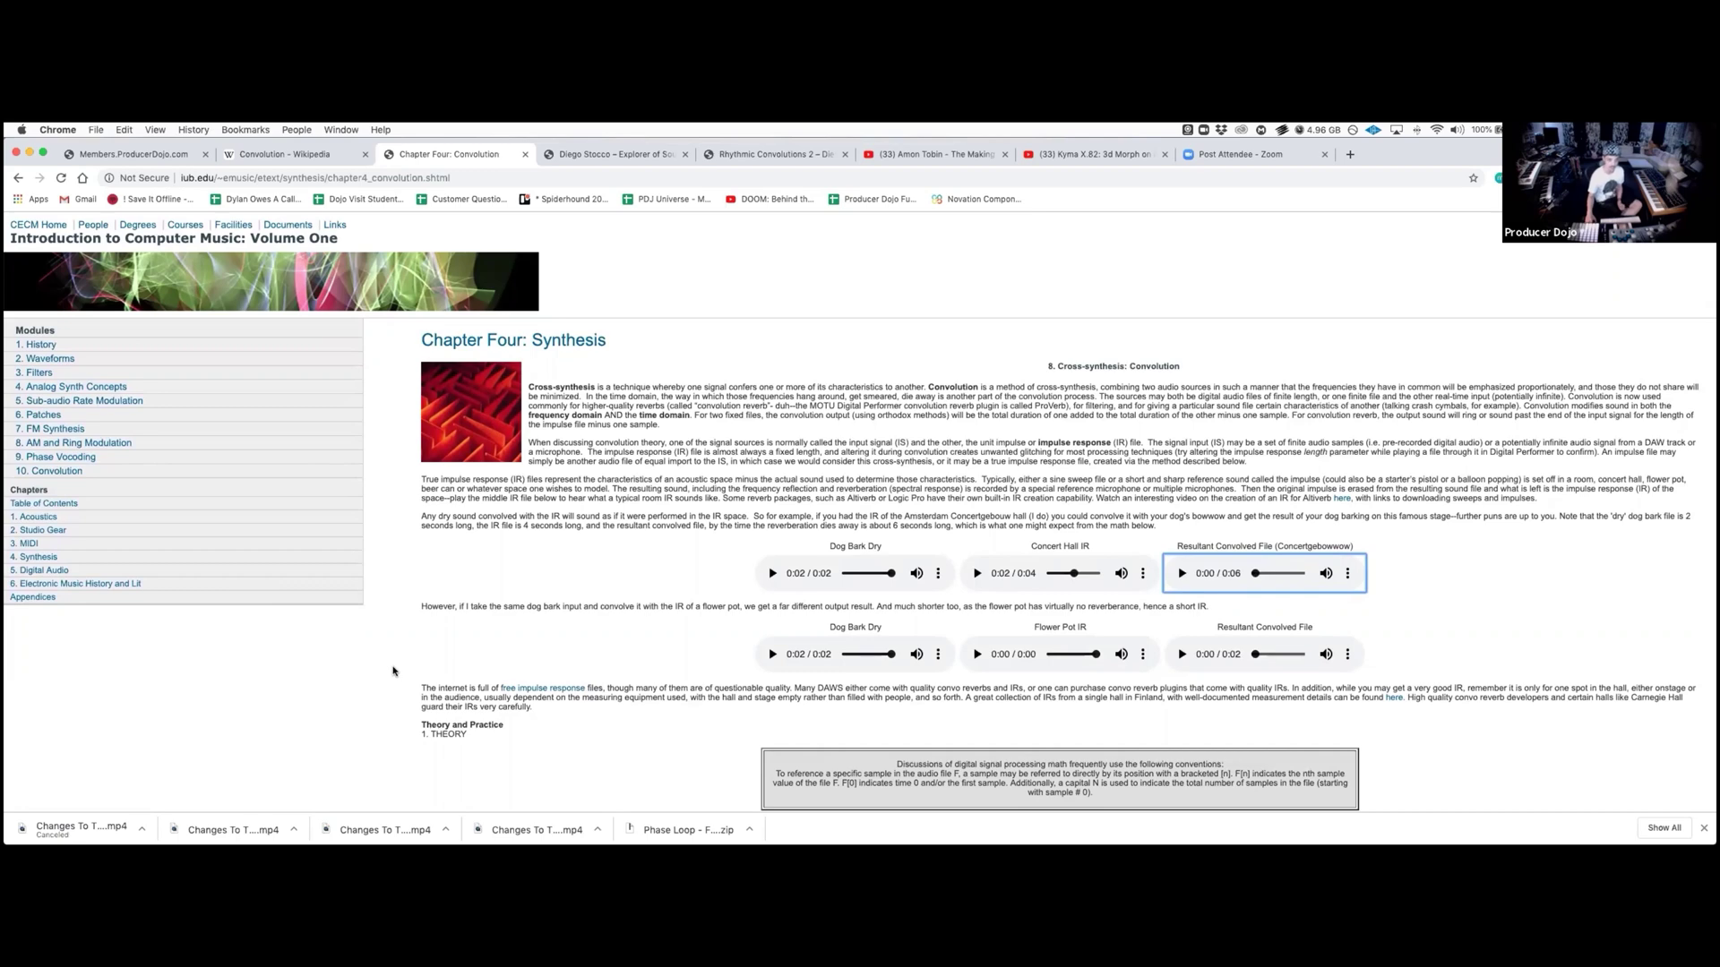
Search the web in a new tab for "uad capital chambers" and open Universal Audio's Capitol Chambers plug-in page.
key("ctrl+t")
type("uad")
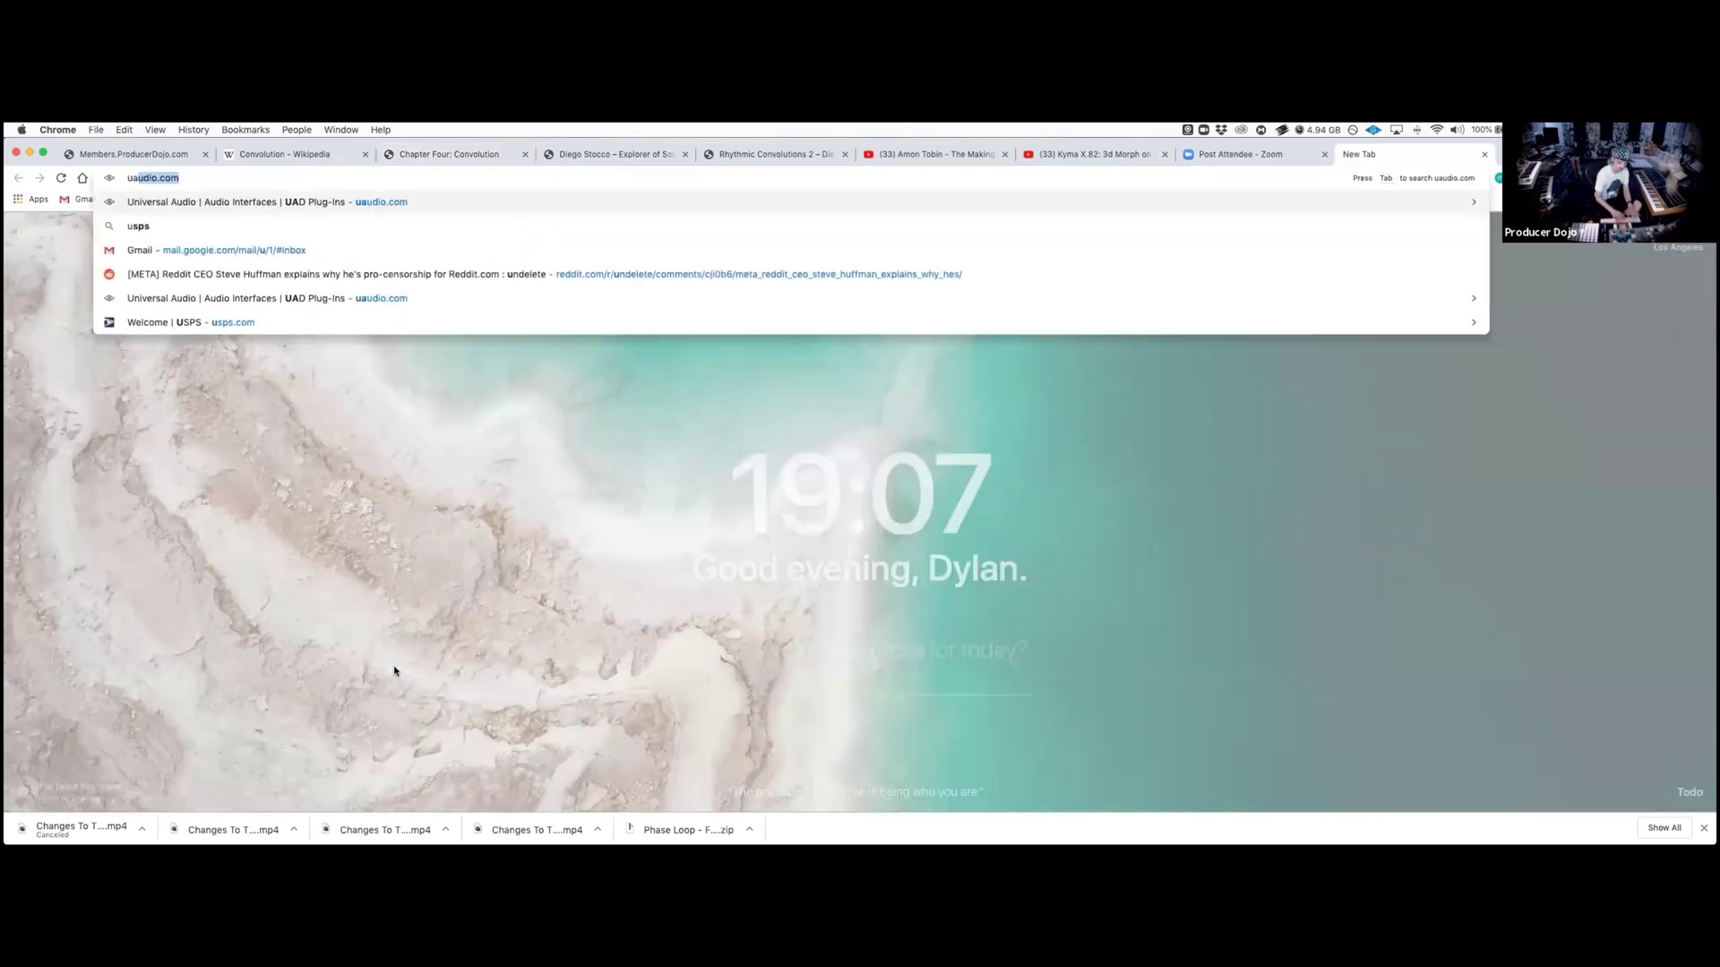
type(" capital ch")
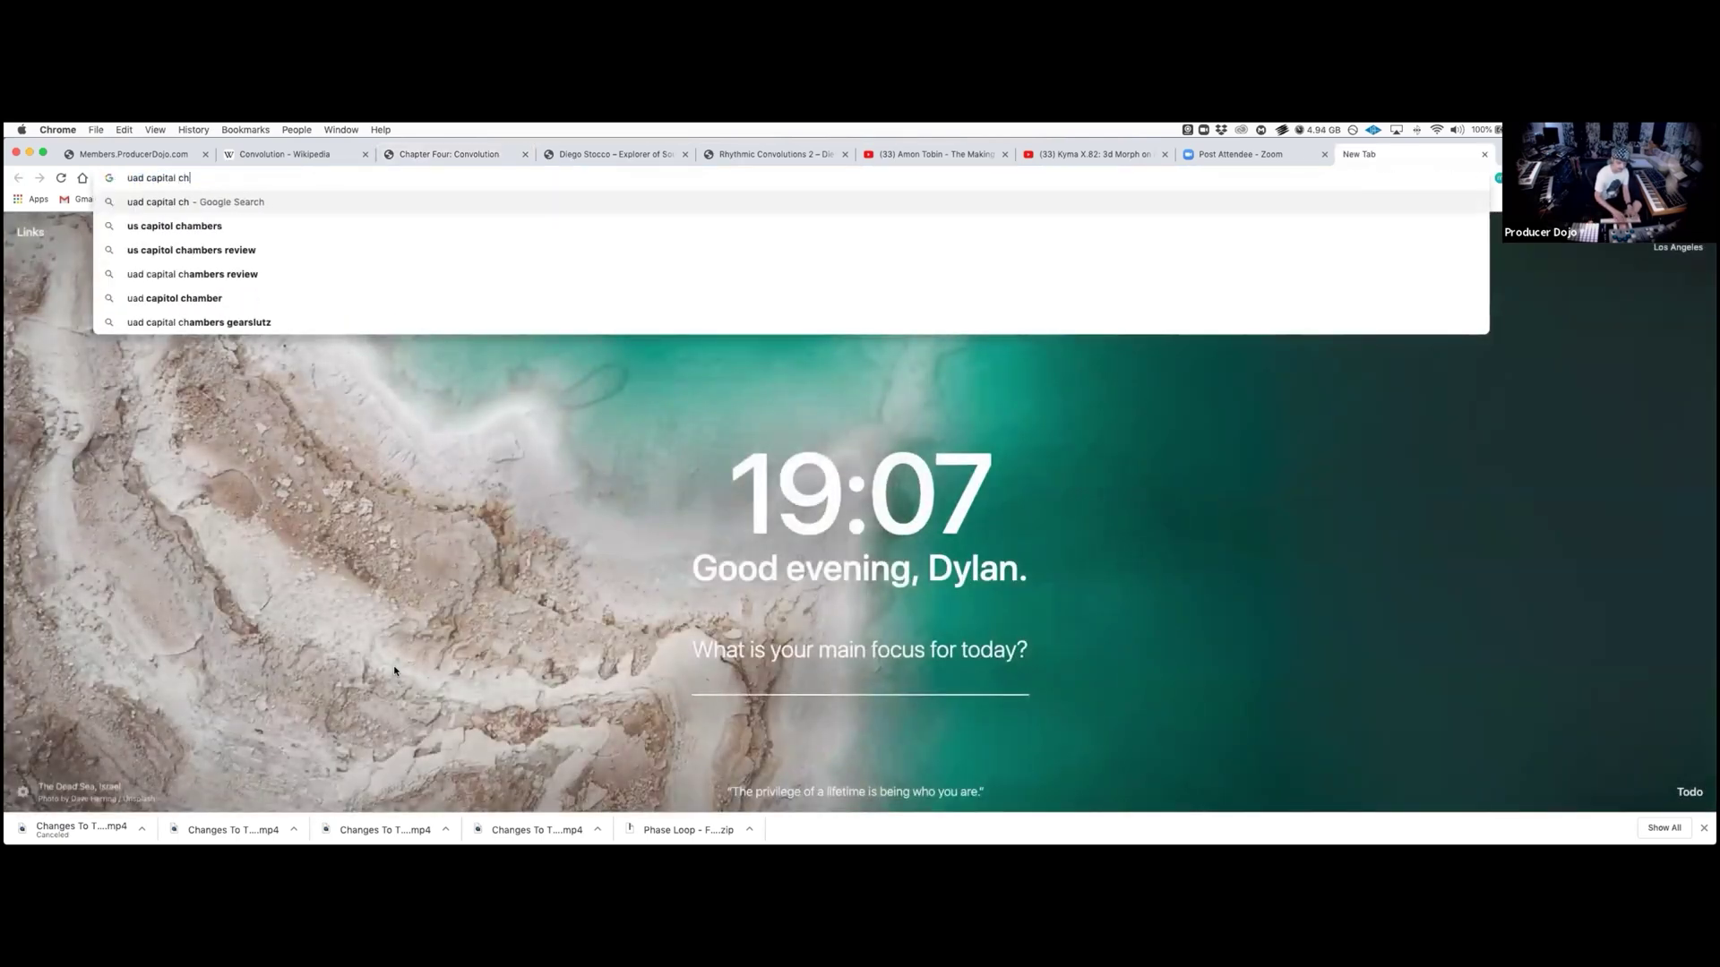
type("ambers")
key("Return")
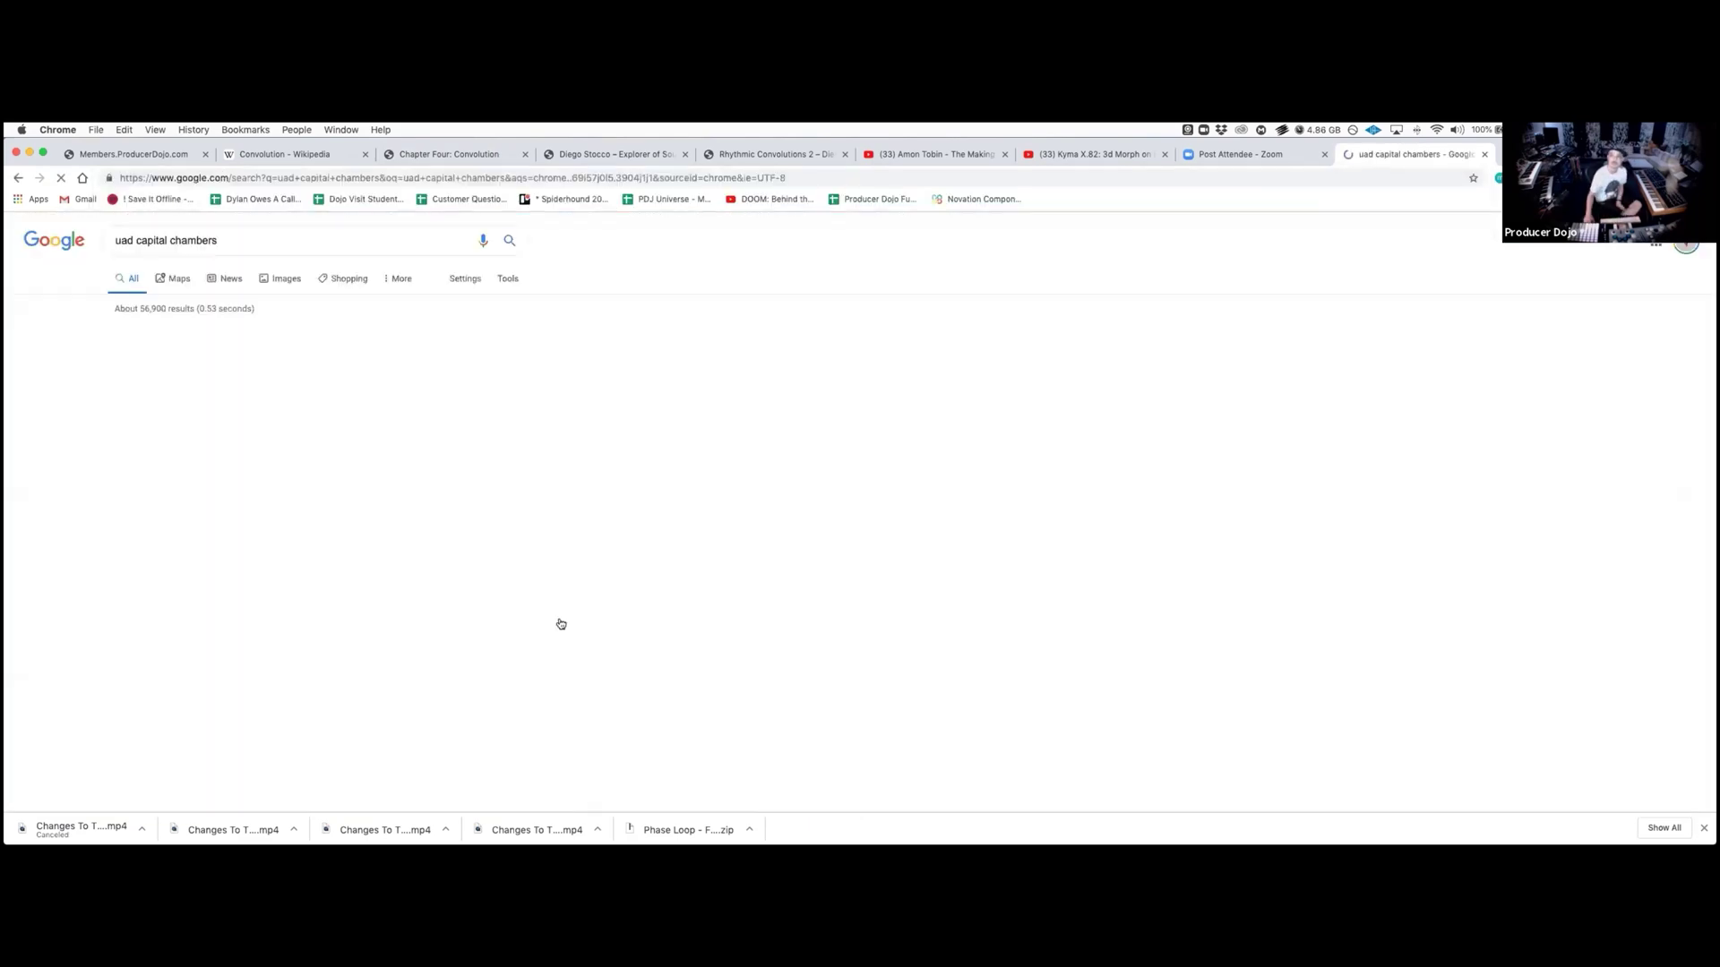
left_click(237, 382)
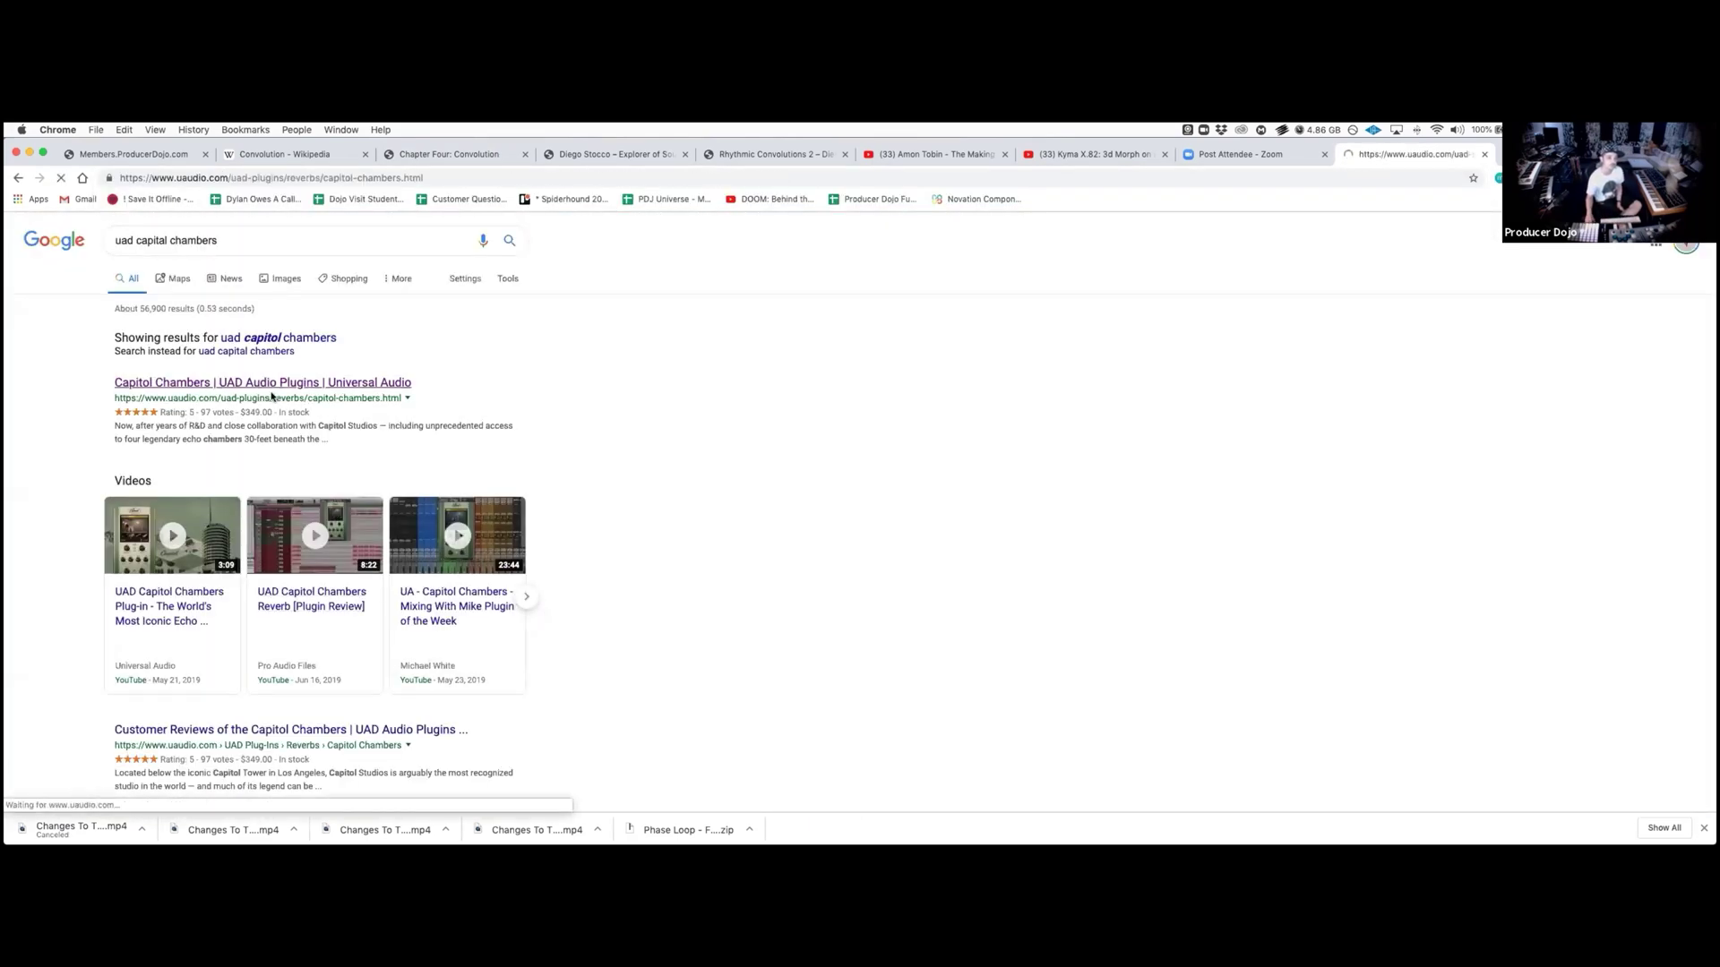
scroll(161, 502, "down", 2)
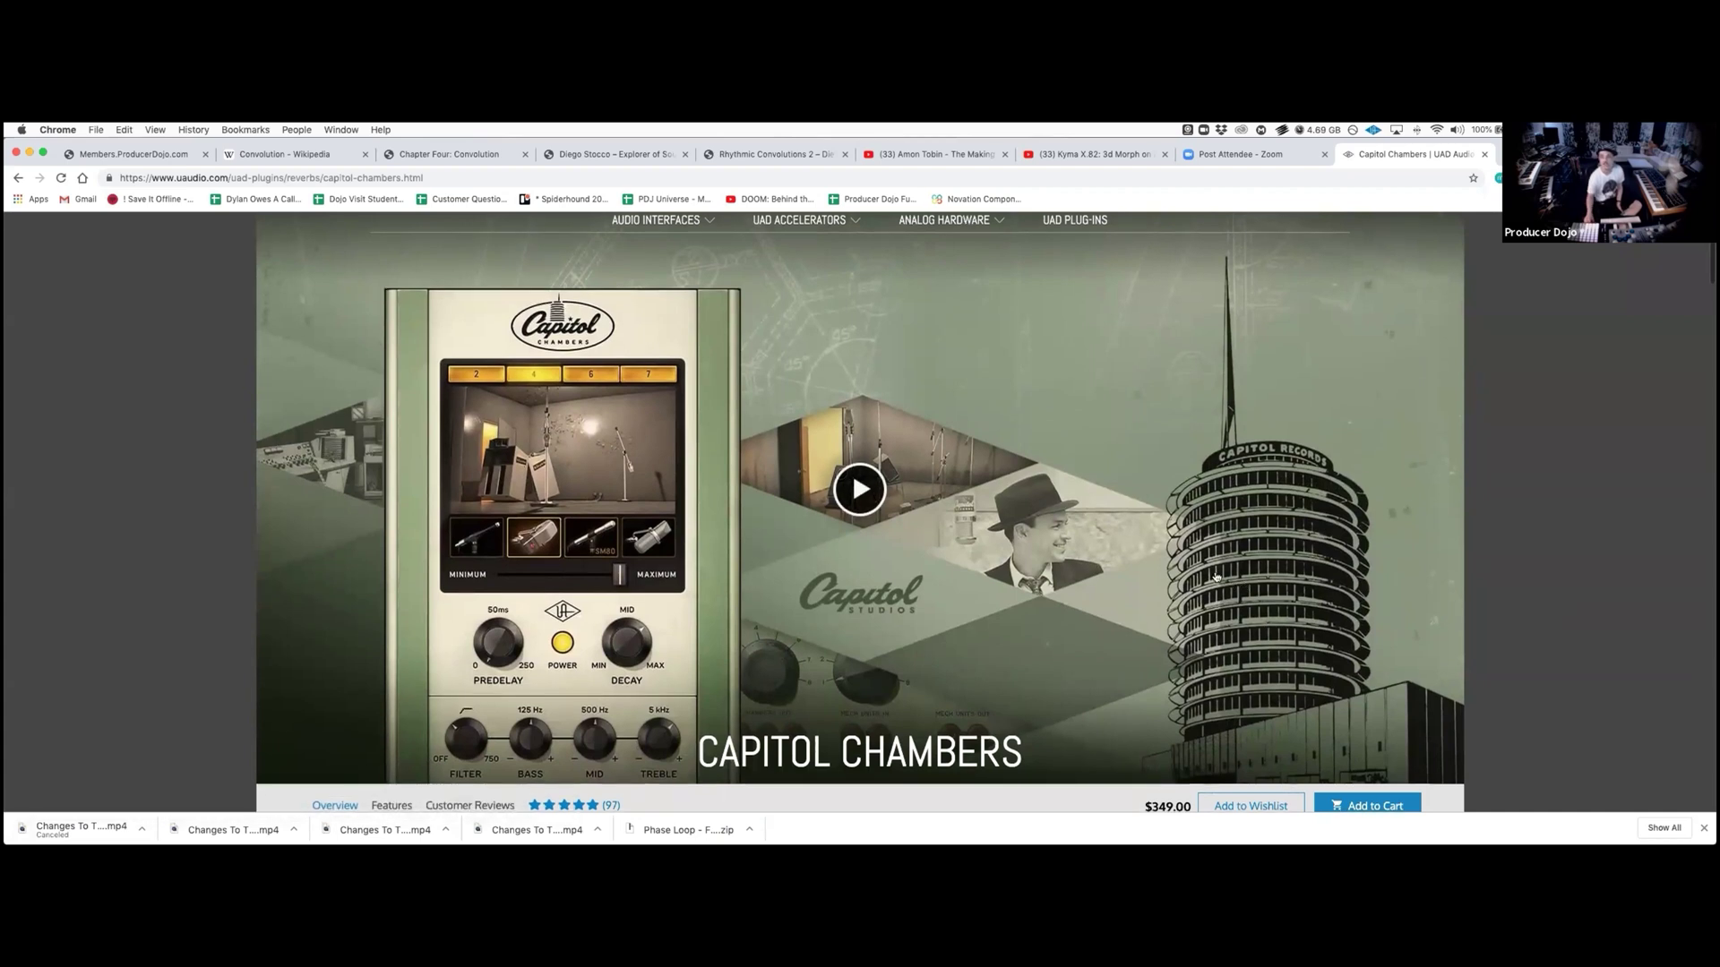
scroll(1216, 576, "down", 1)
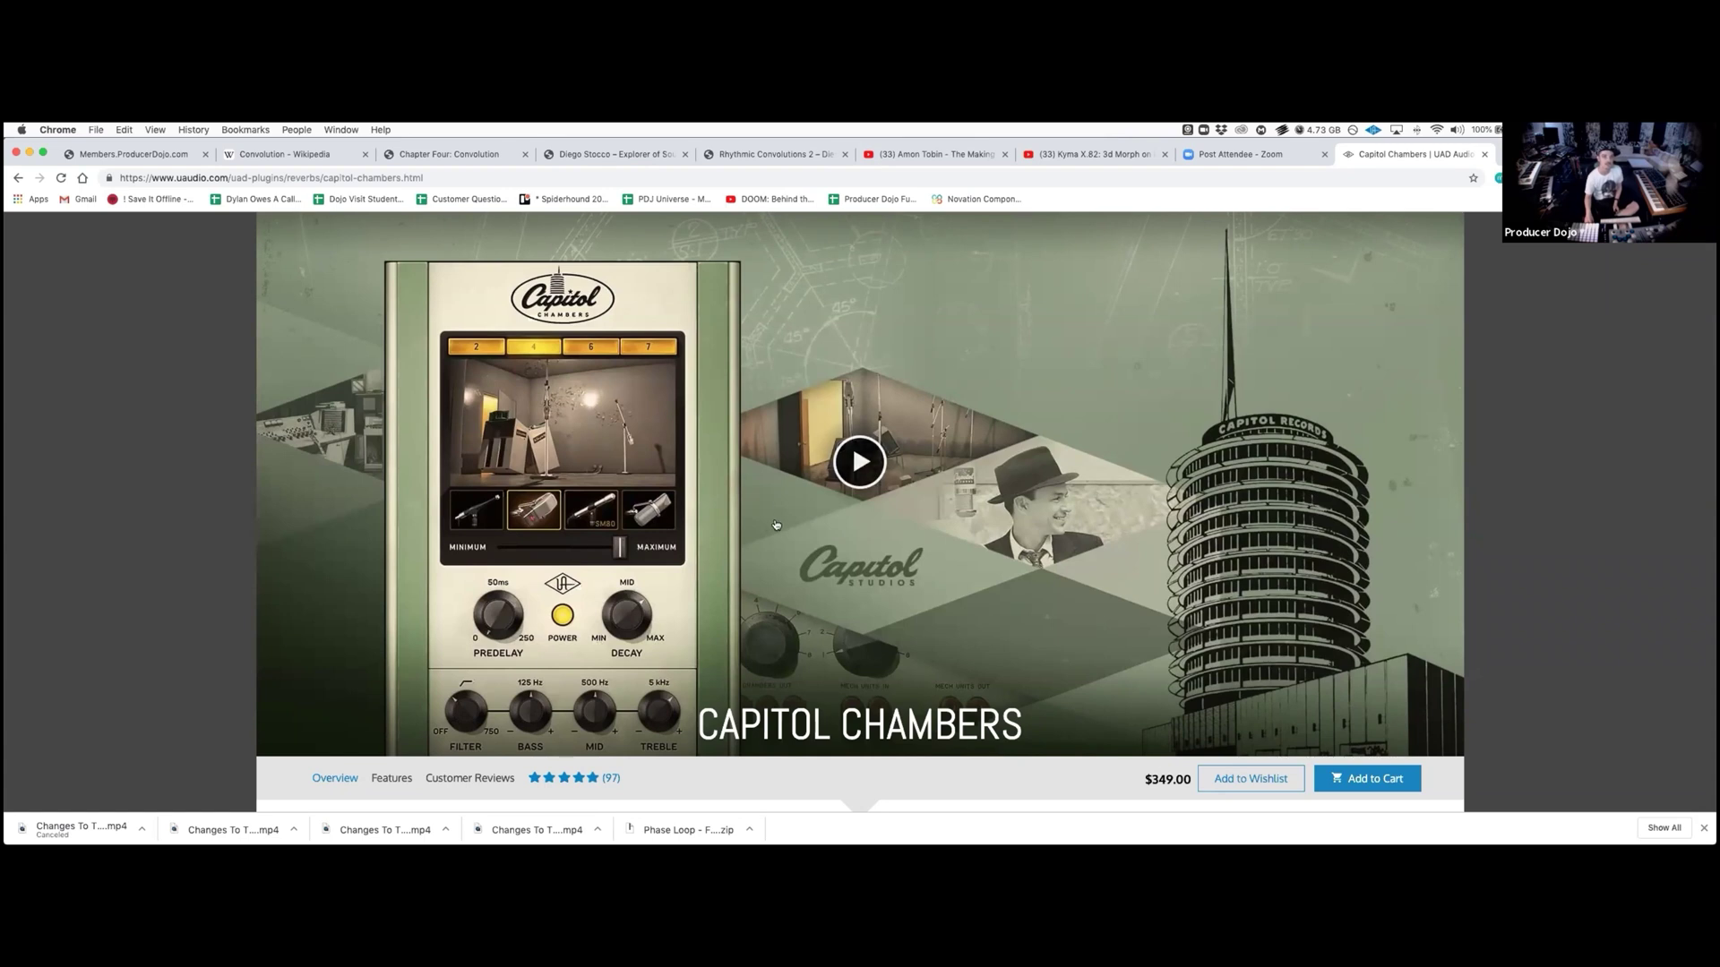
scroll(776, 524, "up", 1)
scroll(1006, 257, "right", 1)
scroll(1006, 257, "left", 1)
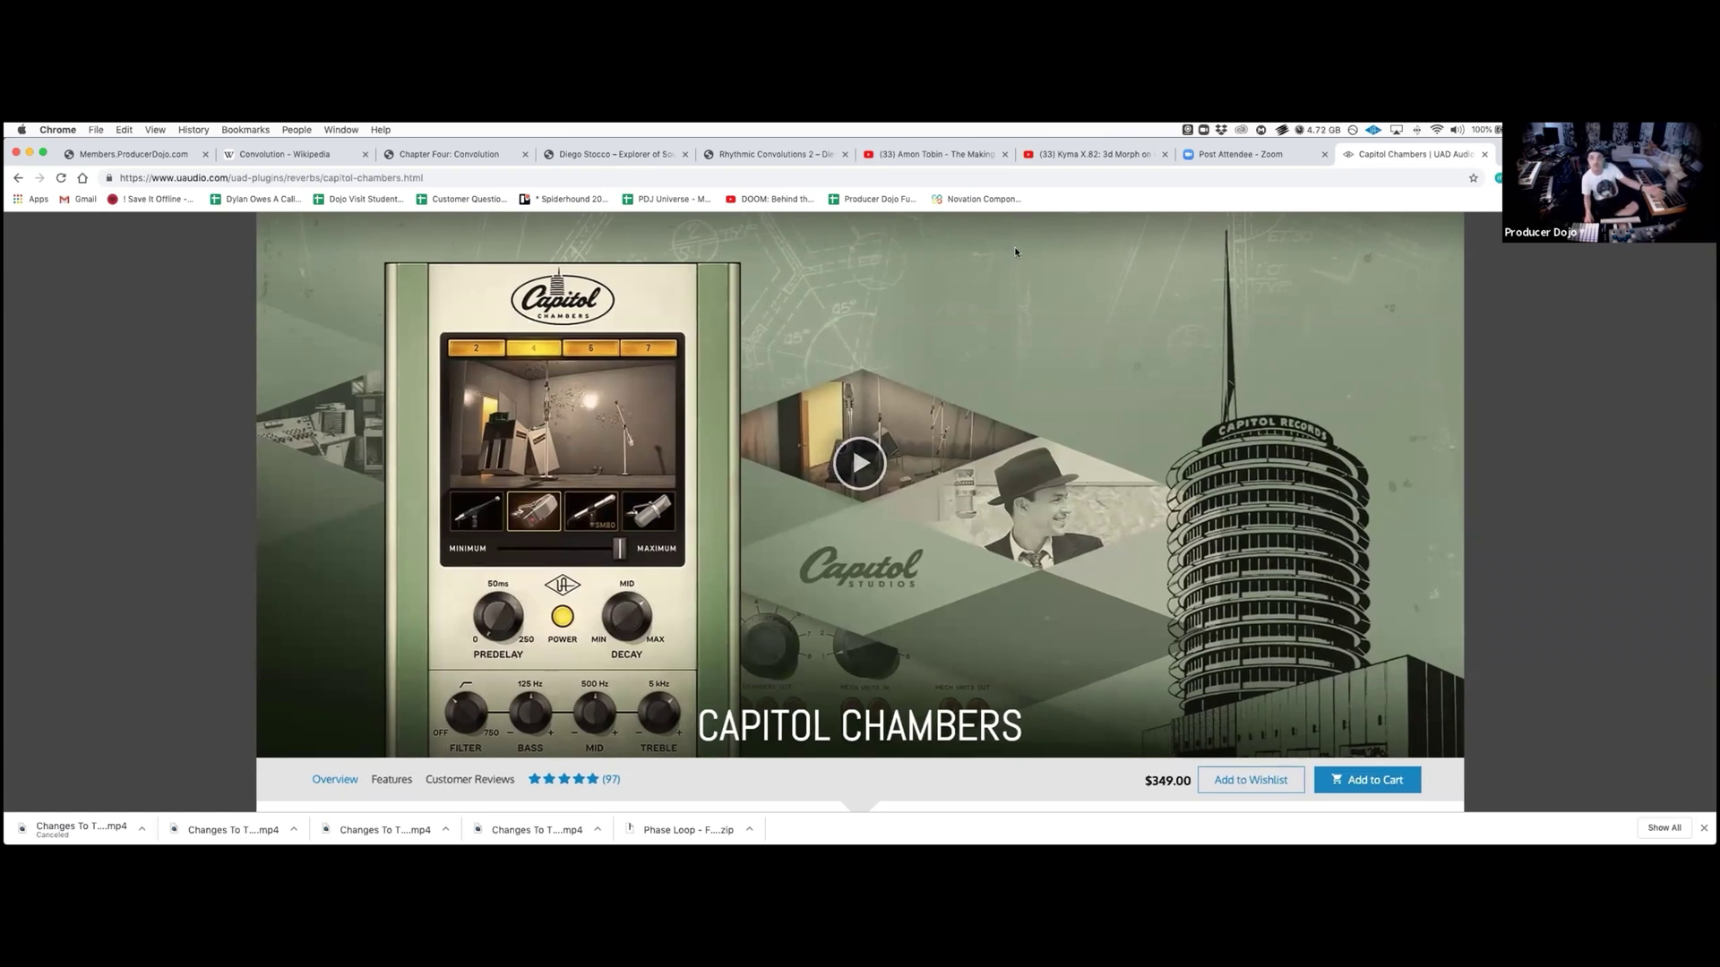
scroll(1015, 252, "up", 1)
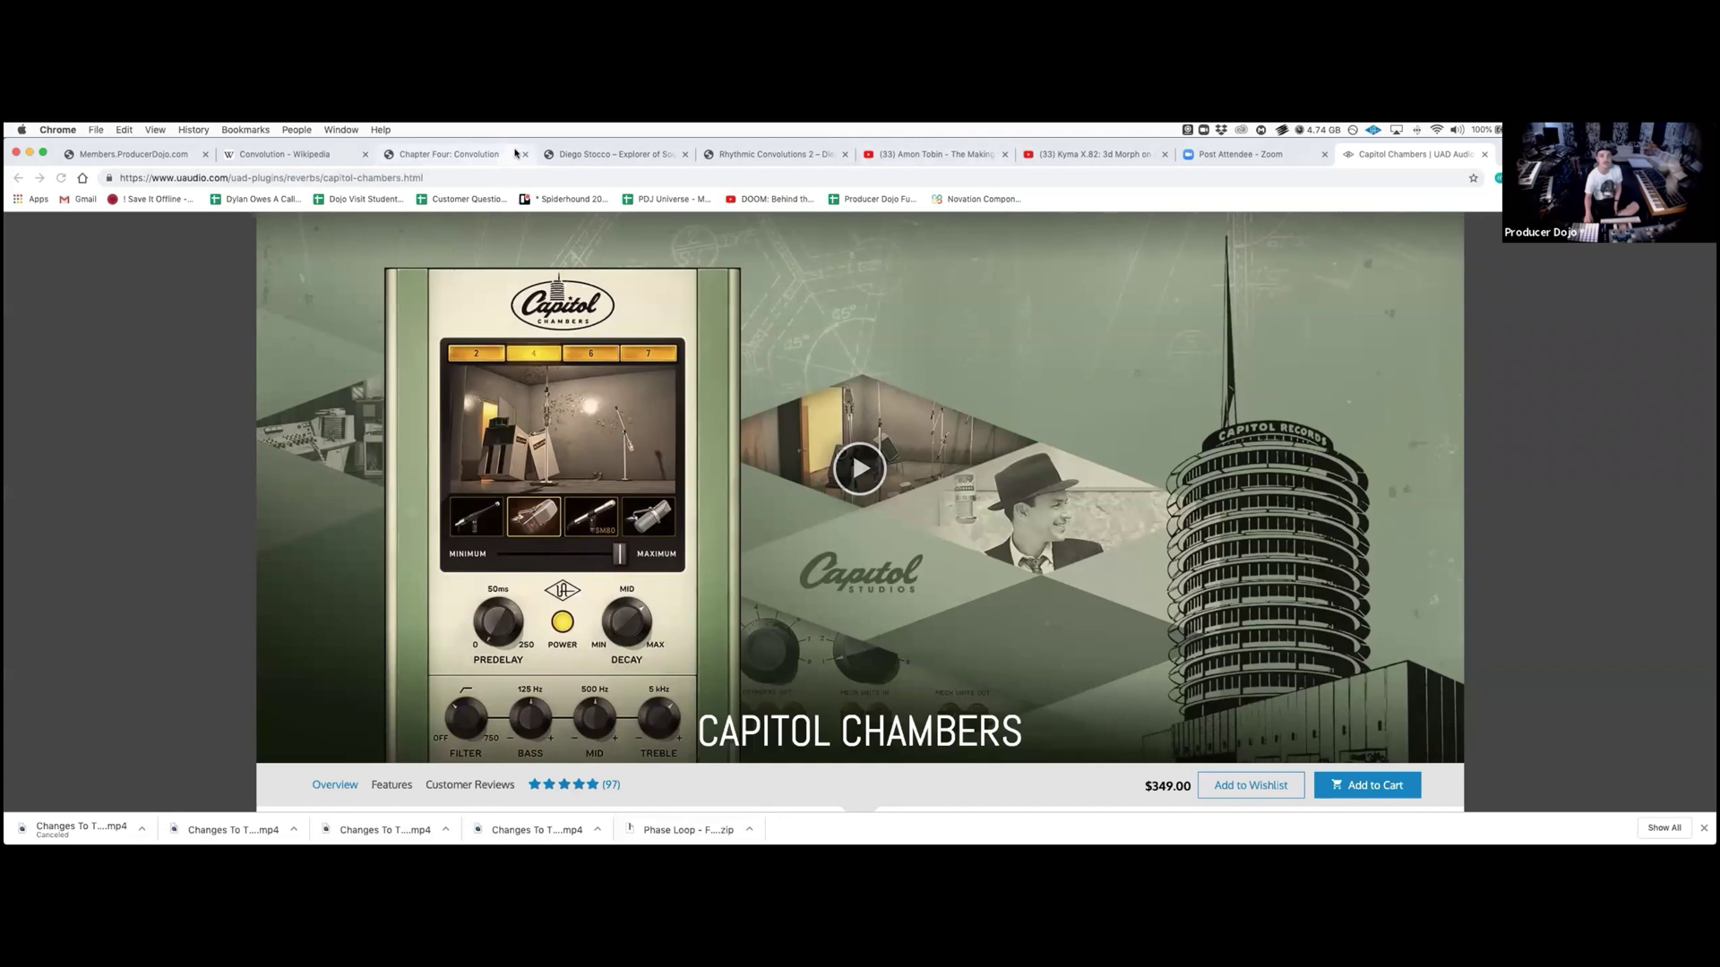
Leave the plug-in page and view the homepage of the open diegostocco.com site.
left_click(479, 157)
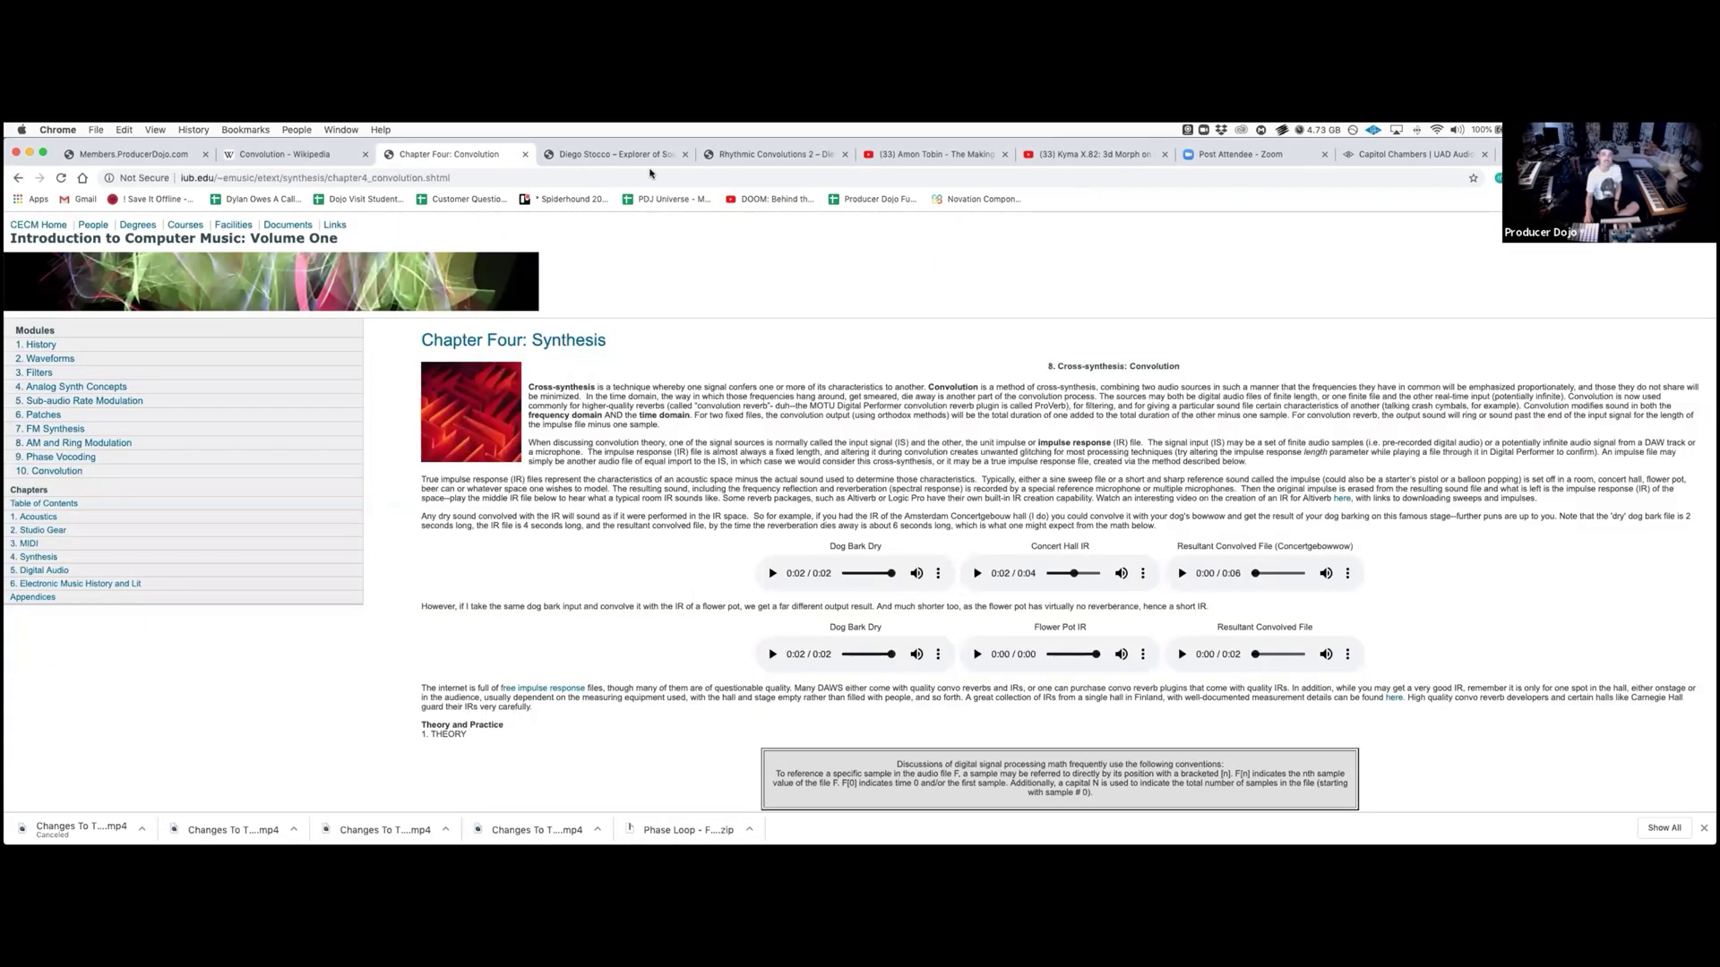
left_click(640, 157)
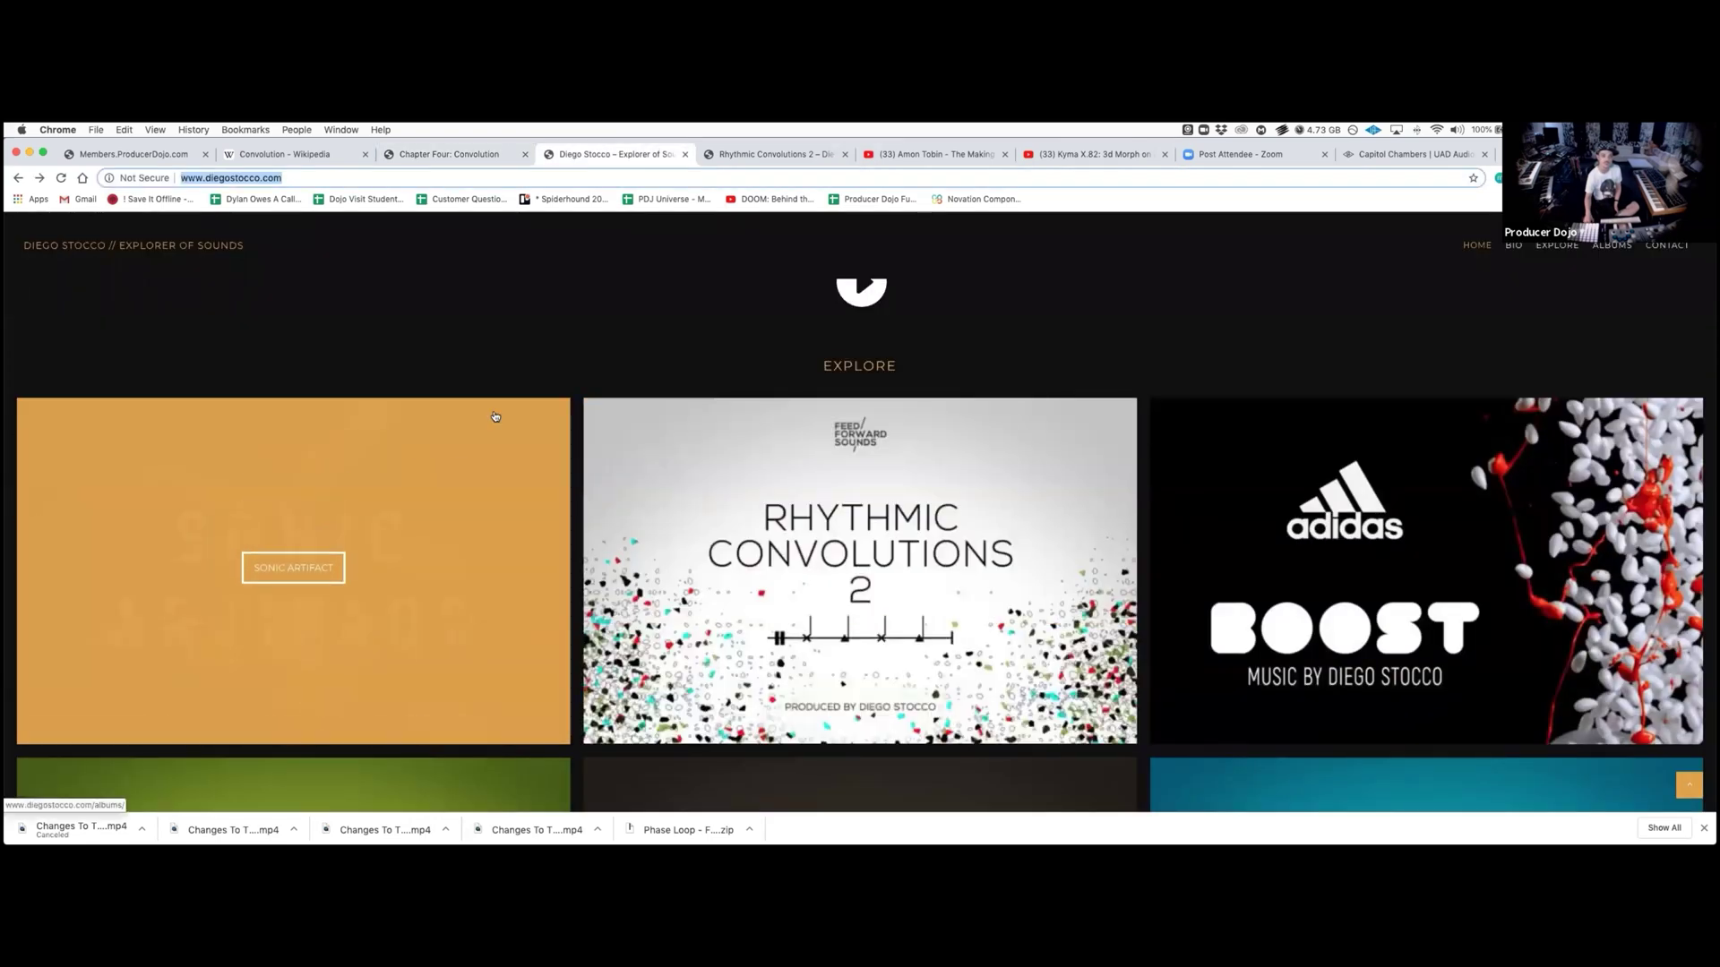
left_click(490, 419)
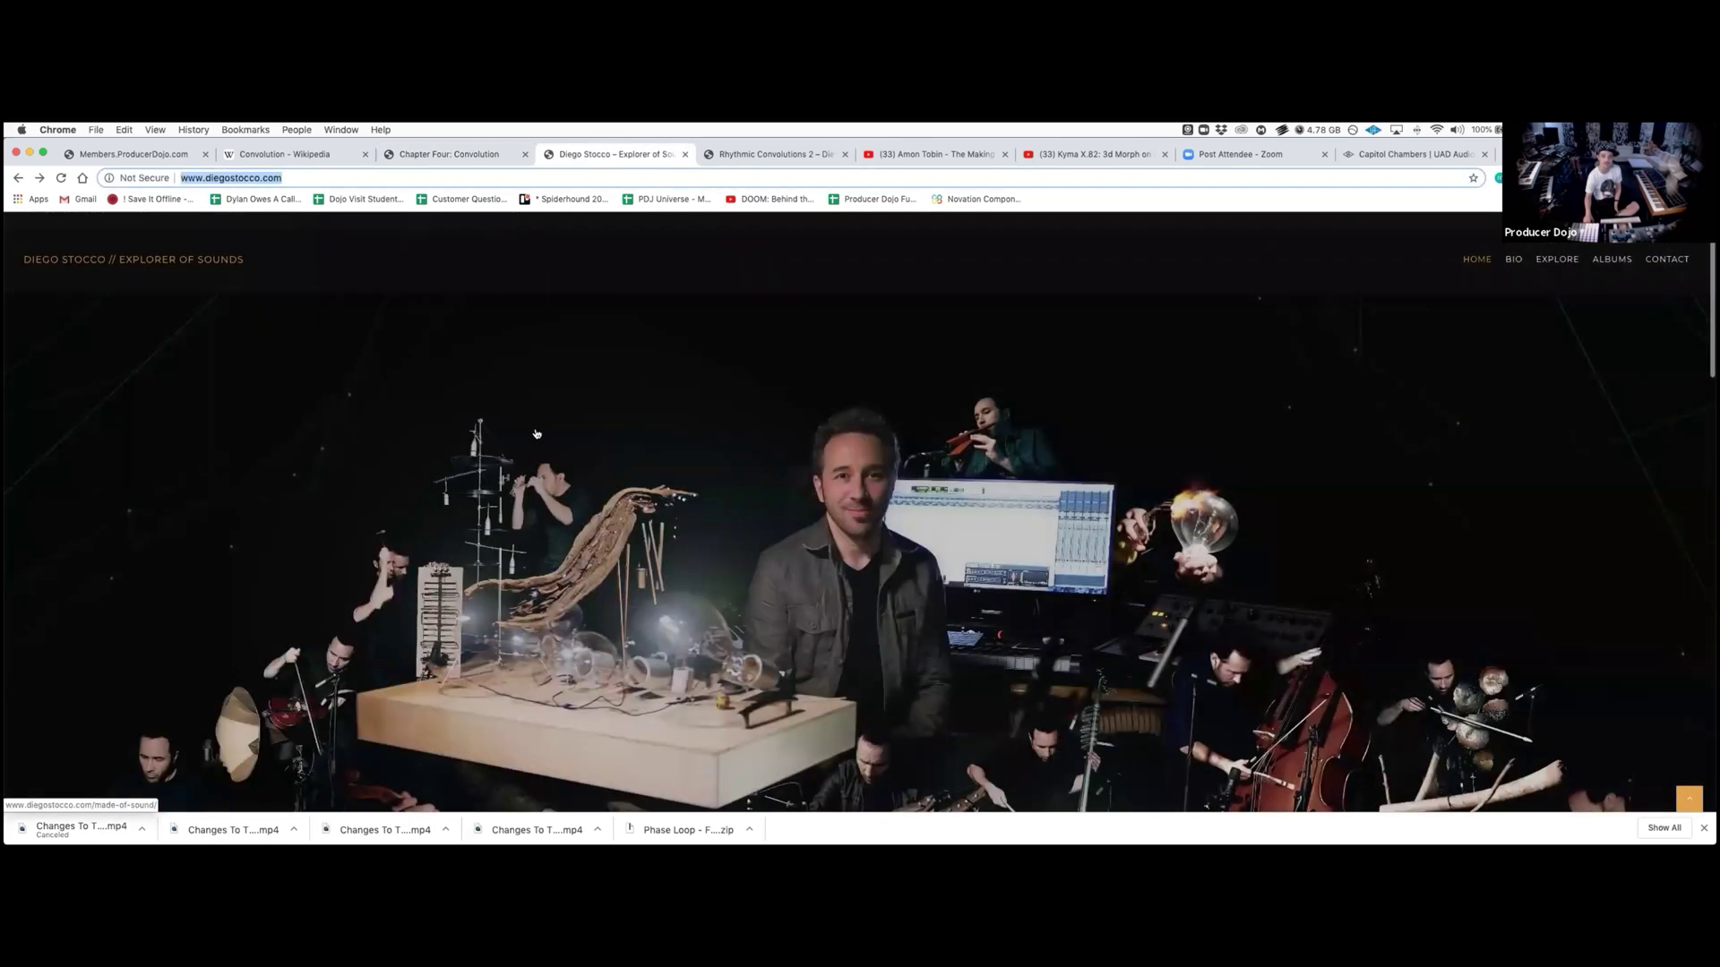
scroll(905, 535, "down", 1)
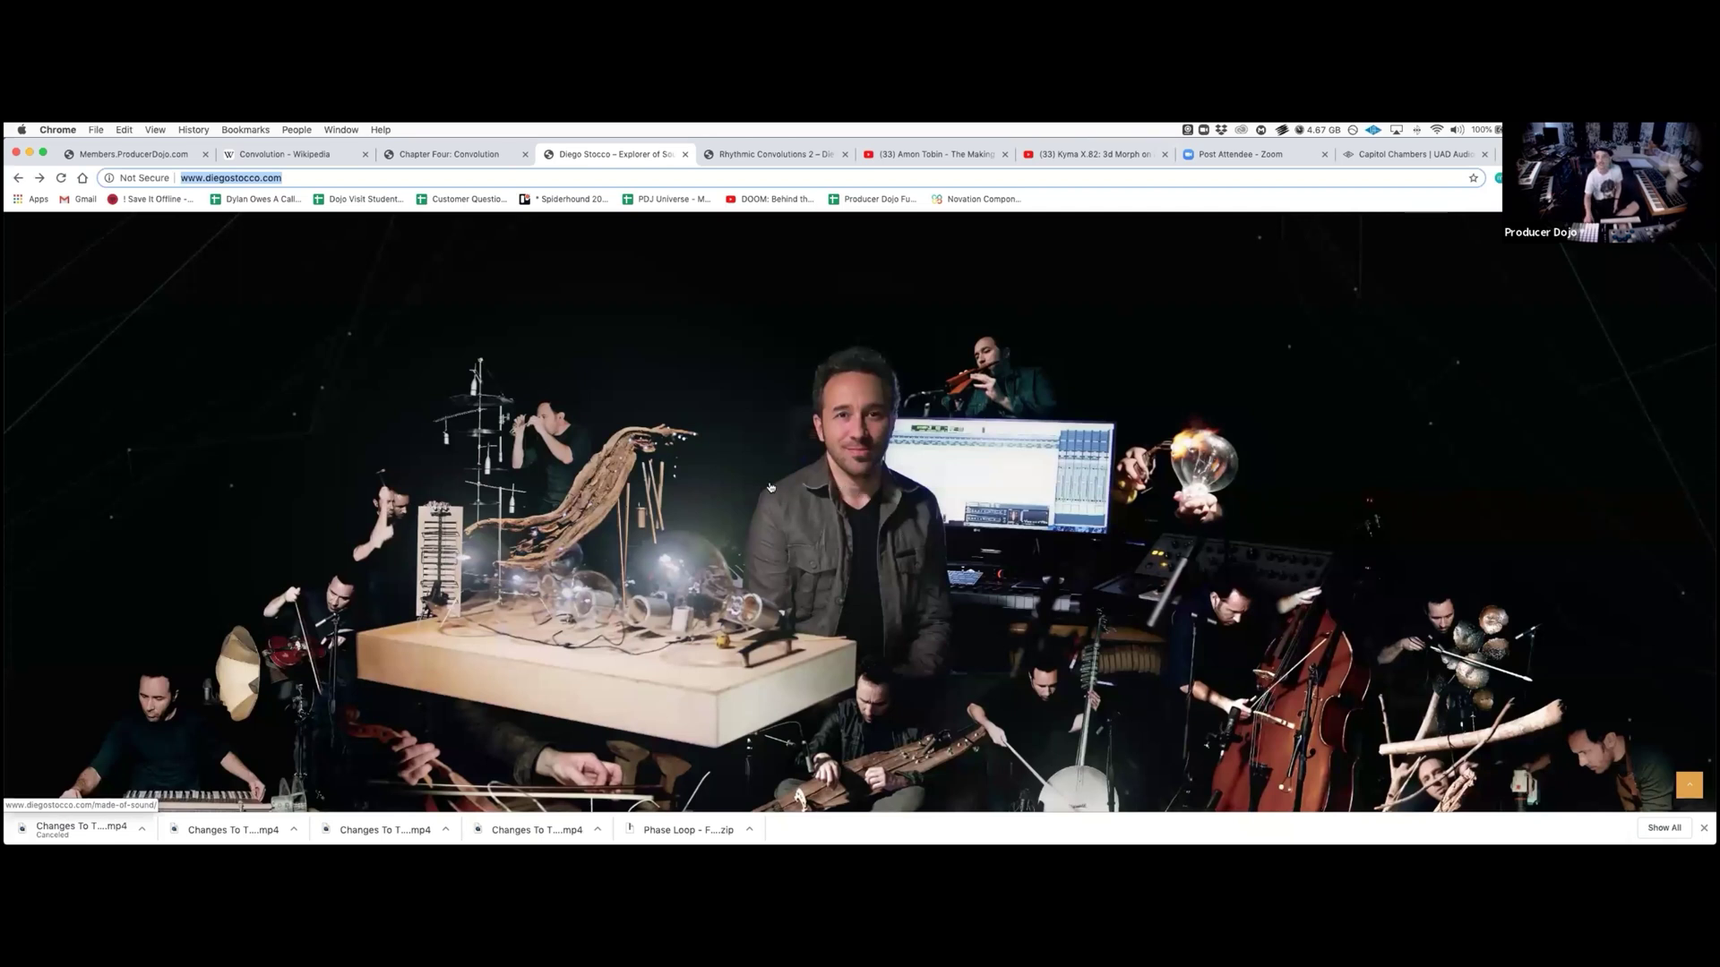
Return to the Chapter Four: Convolution page, then rewind and play the Dog Bark Dry clip of the flower pot example.
left_click(451, 158)
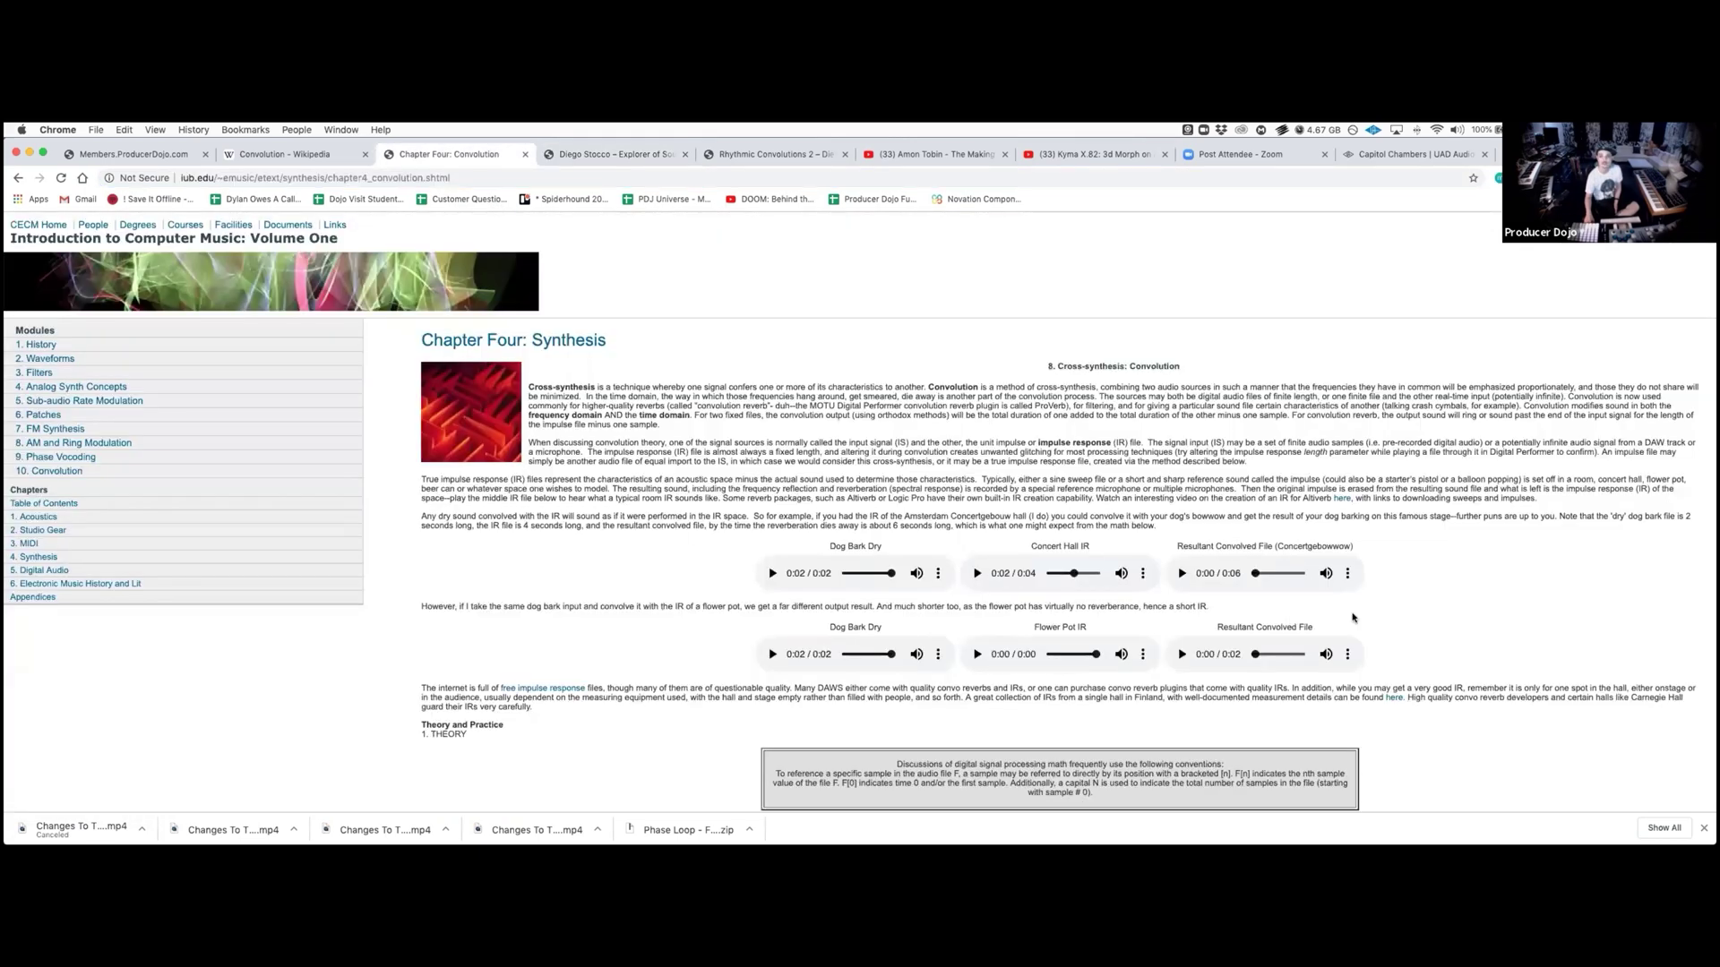
scroll(1307, 605, "down", 1)
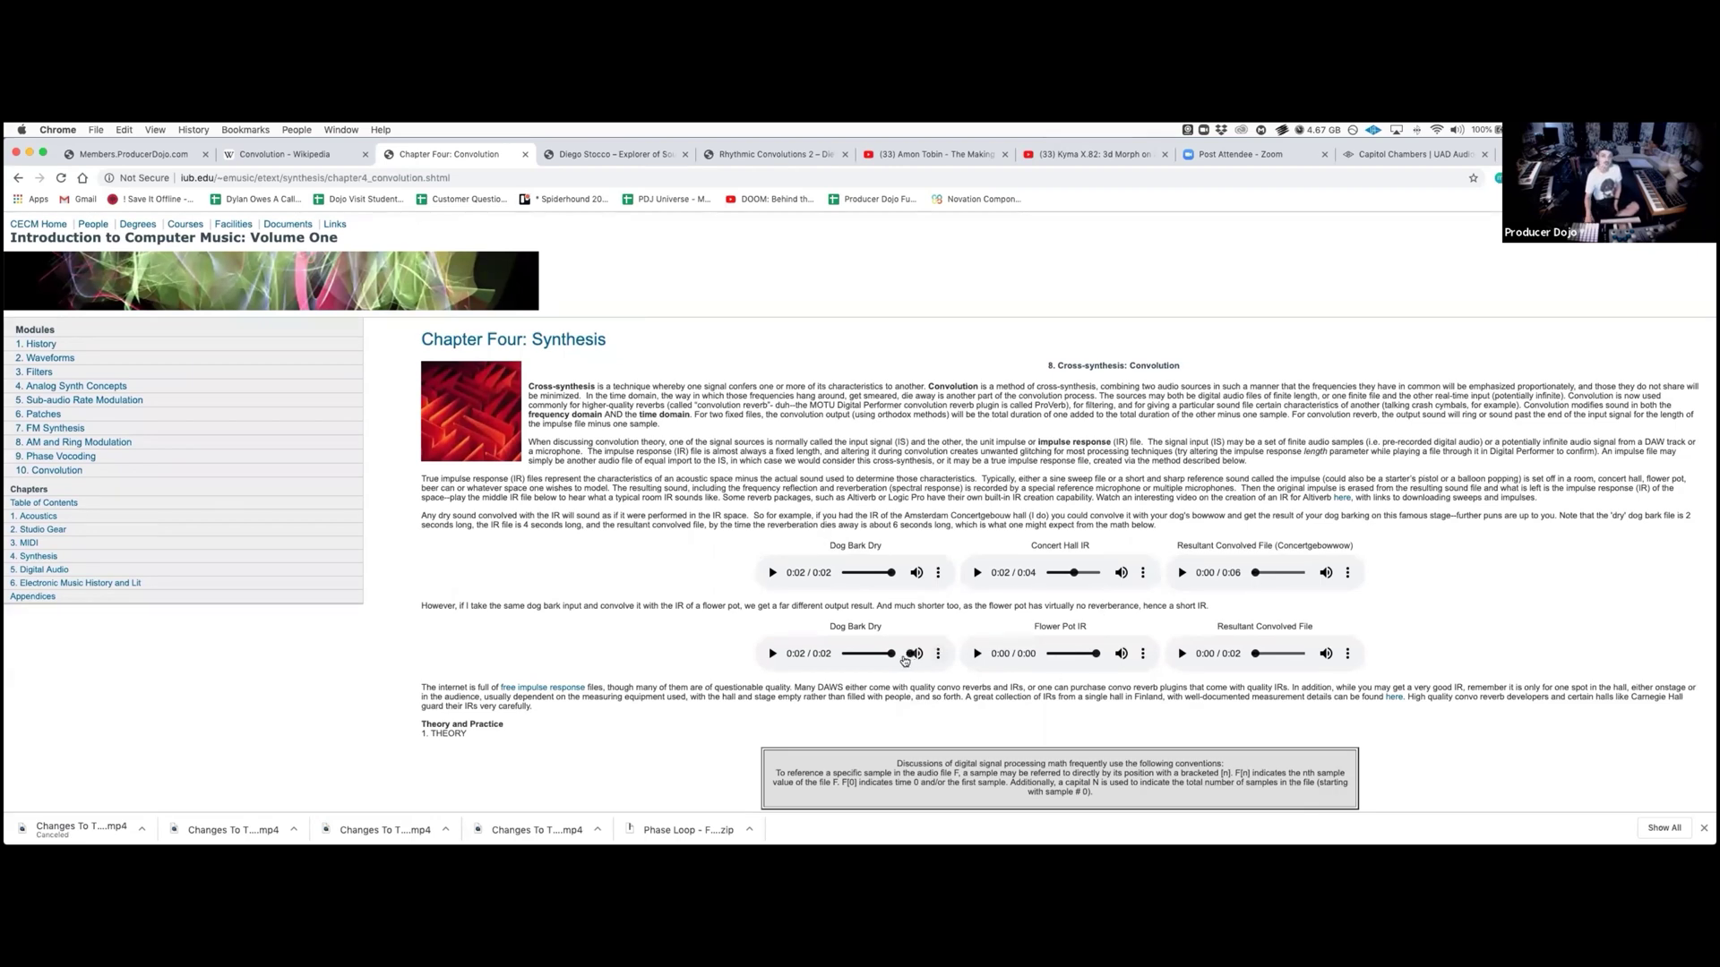
left_click_drag(891, 660, 845, 655)
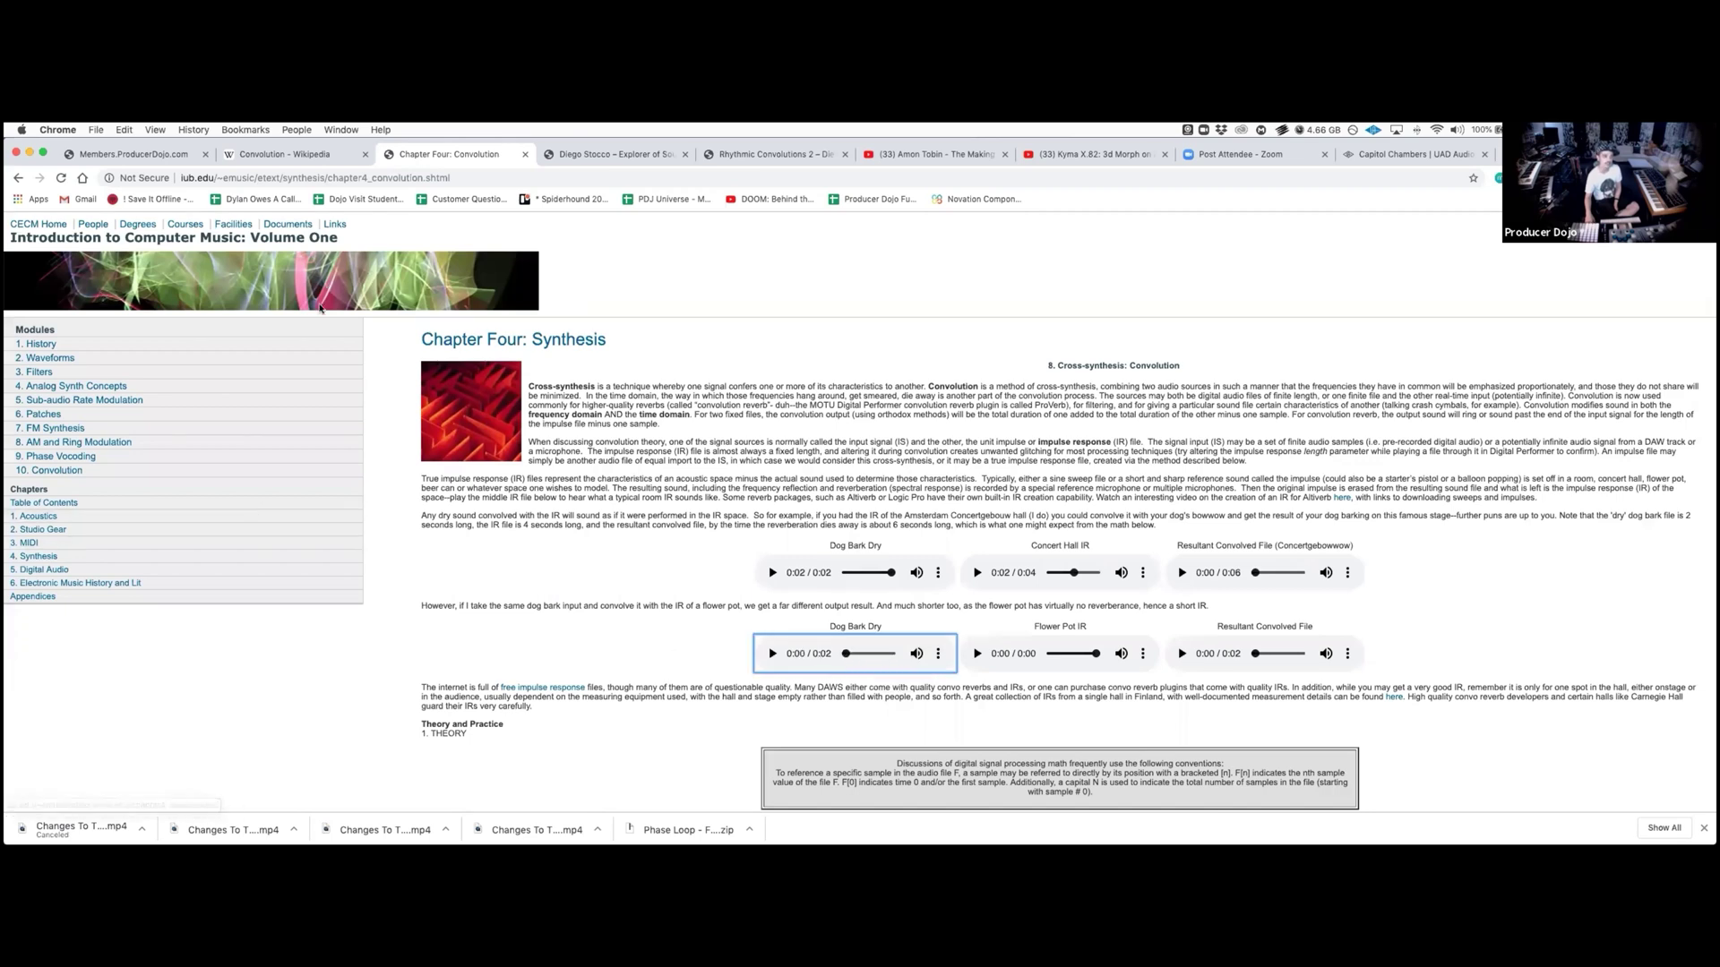
scroll(882, 668, "up", 1)
scroll(860, 668, "down", 1)
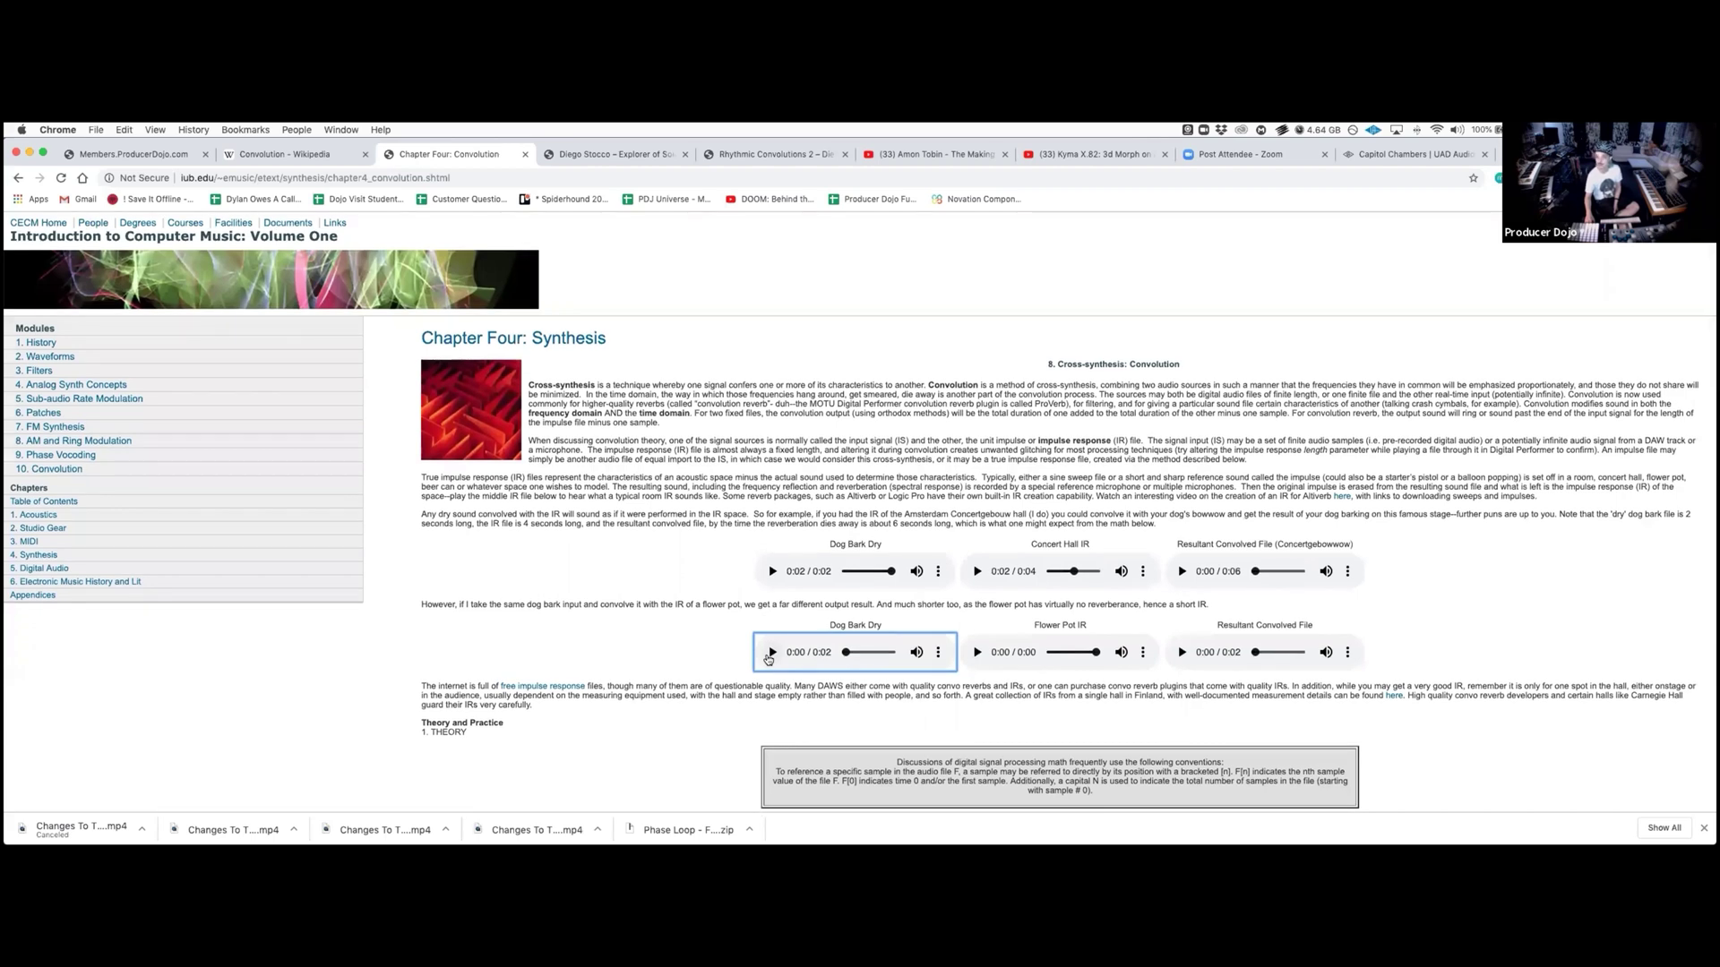
left_click(768, 659)
Rewind the Flower Pot IR clip to its start and play it repeatedly.
left_click(1102, 655)
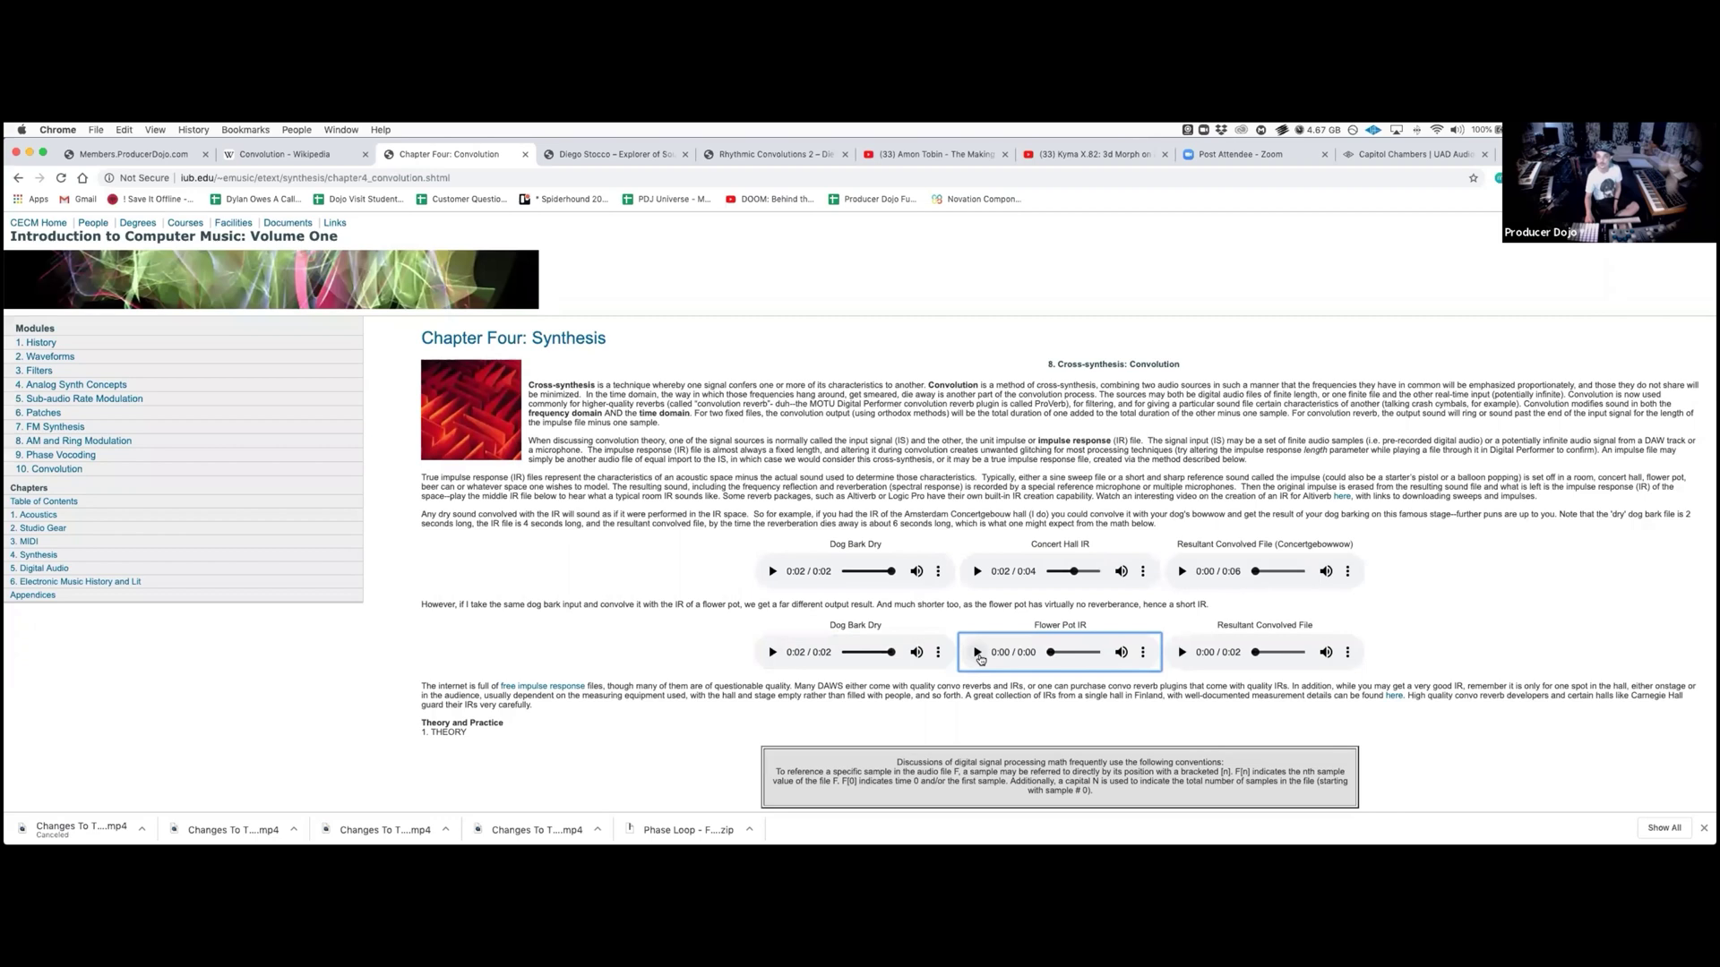
left_click(978, 654)
left_click(979, 654)
left_click(979, 654)
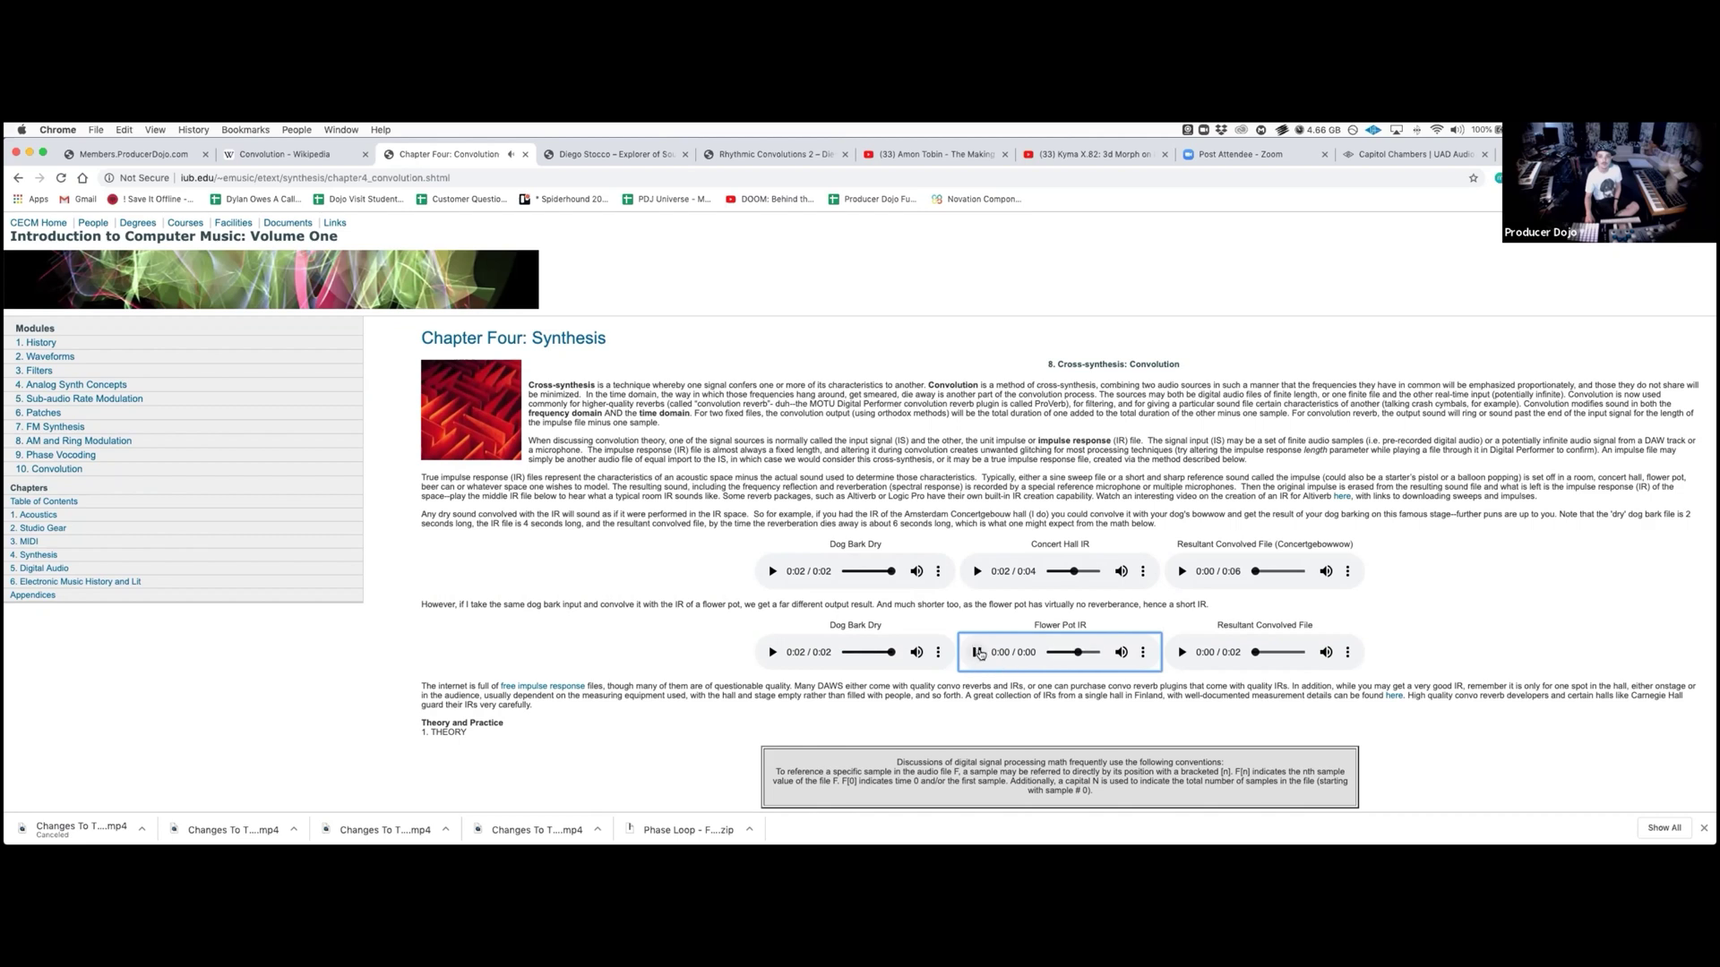
Play the flower pot example's Resultant Convolved File twice, rewinding it to the start in between.
left_click(1181, 653)
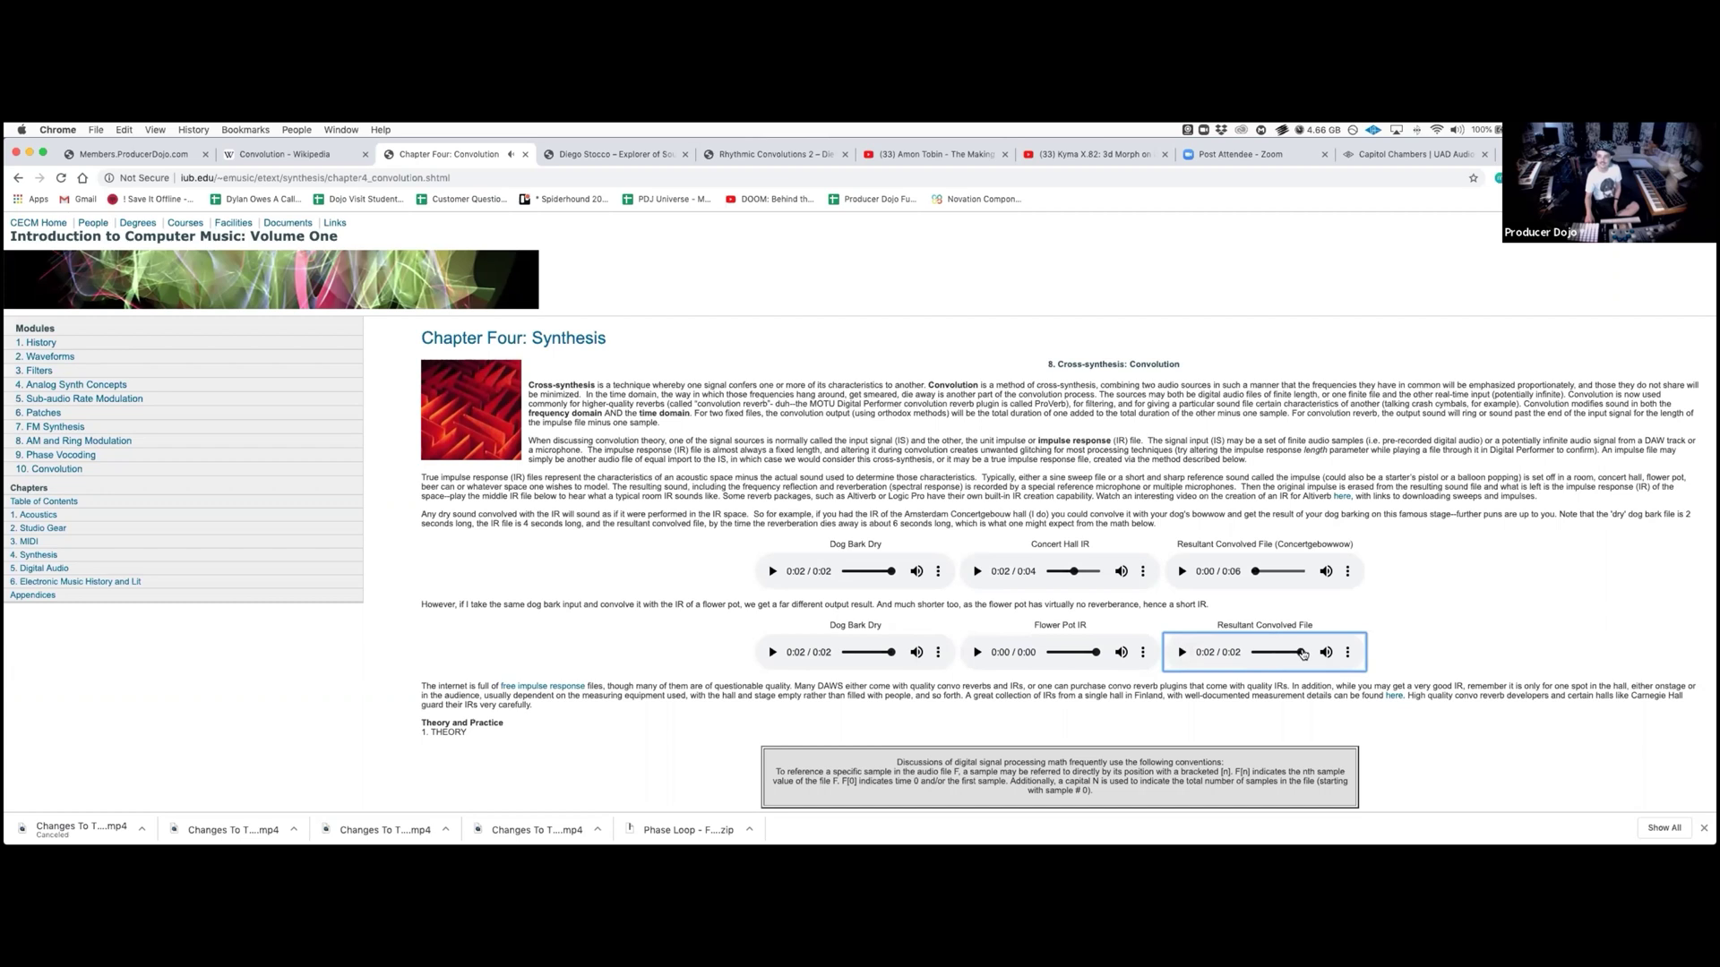
left_click_drag(1303, 654, 1258, 657)
left_click(1182, 652)
Switch to the Rhythmic Convolutions 2 page, dismiss the More videos suggestions and move the introduction video to 1:59.
left_click(610, 153)
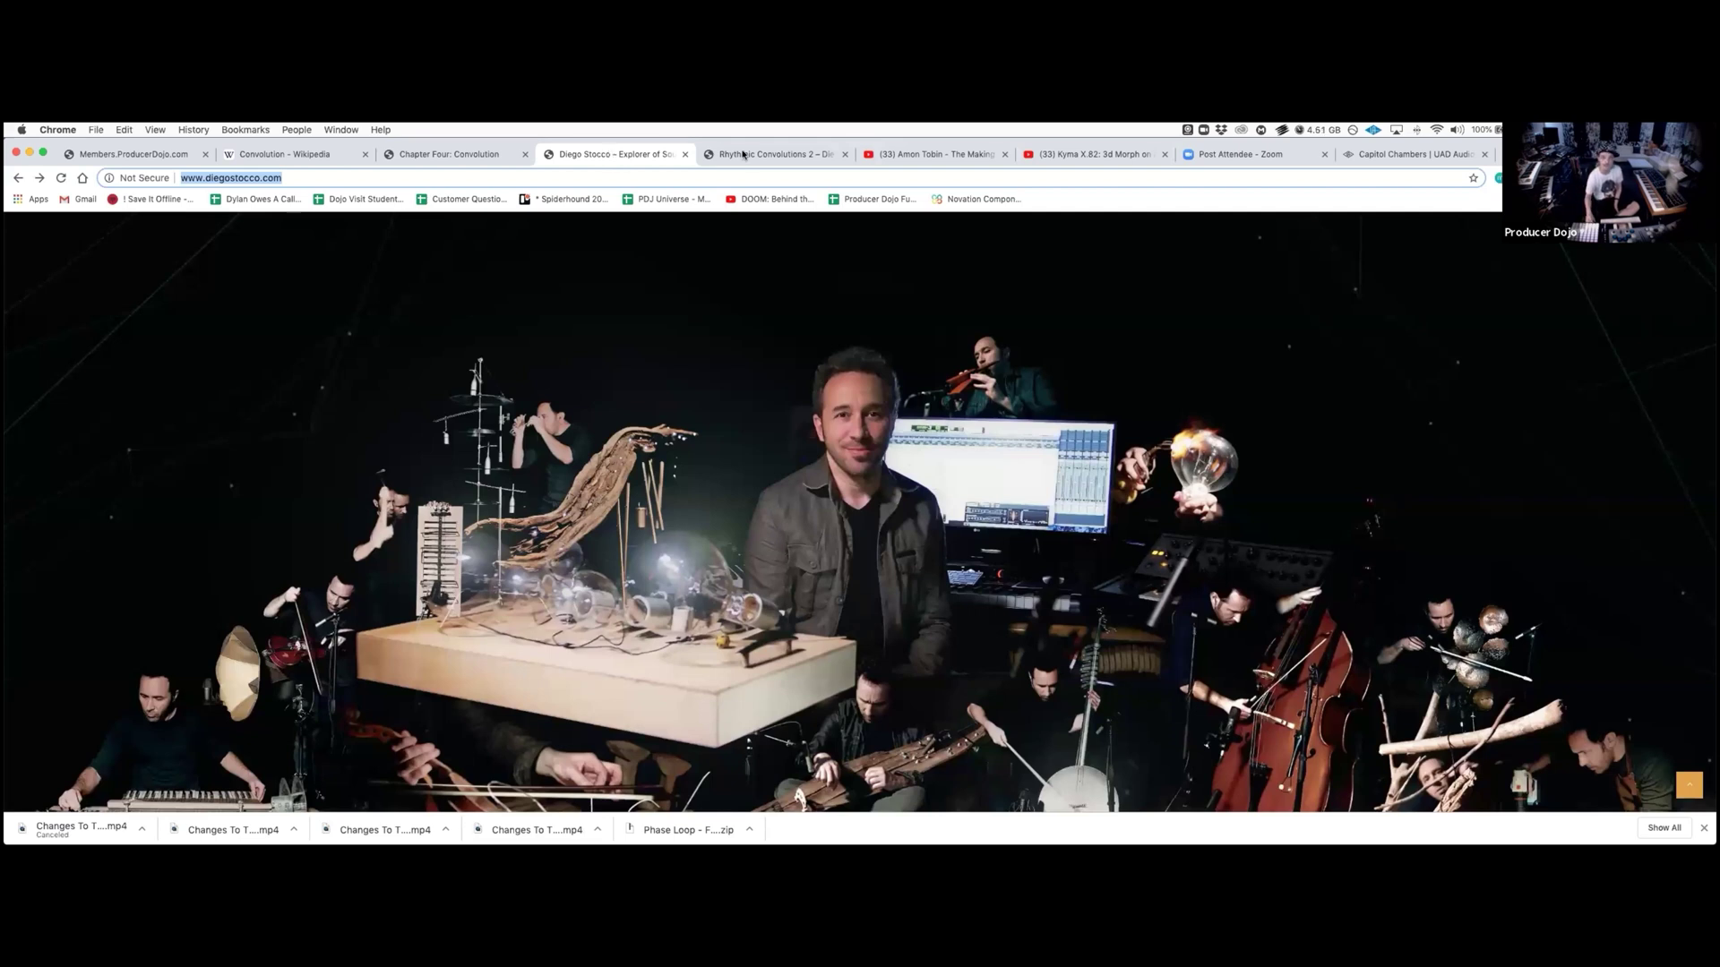
left_click(742, 154)
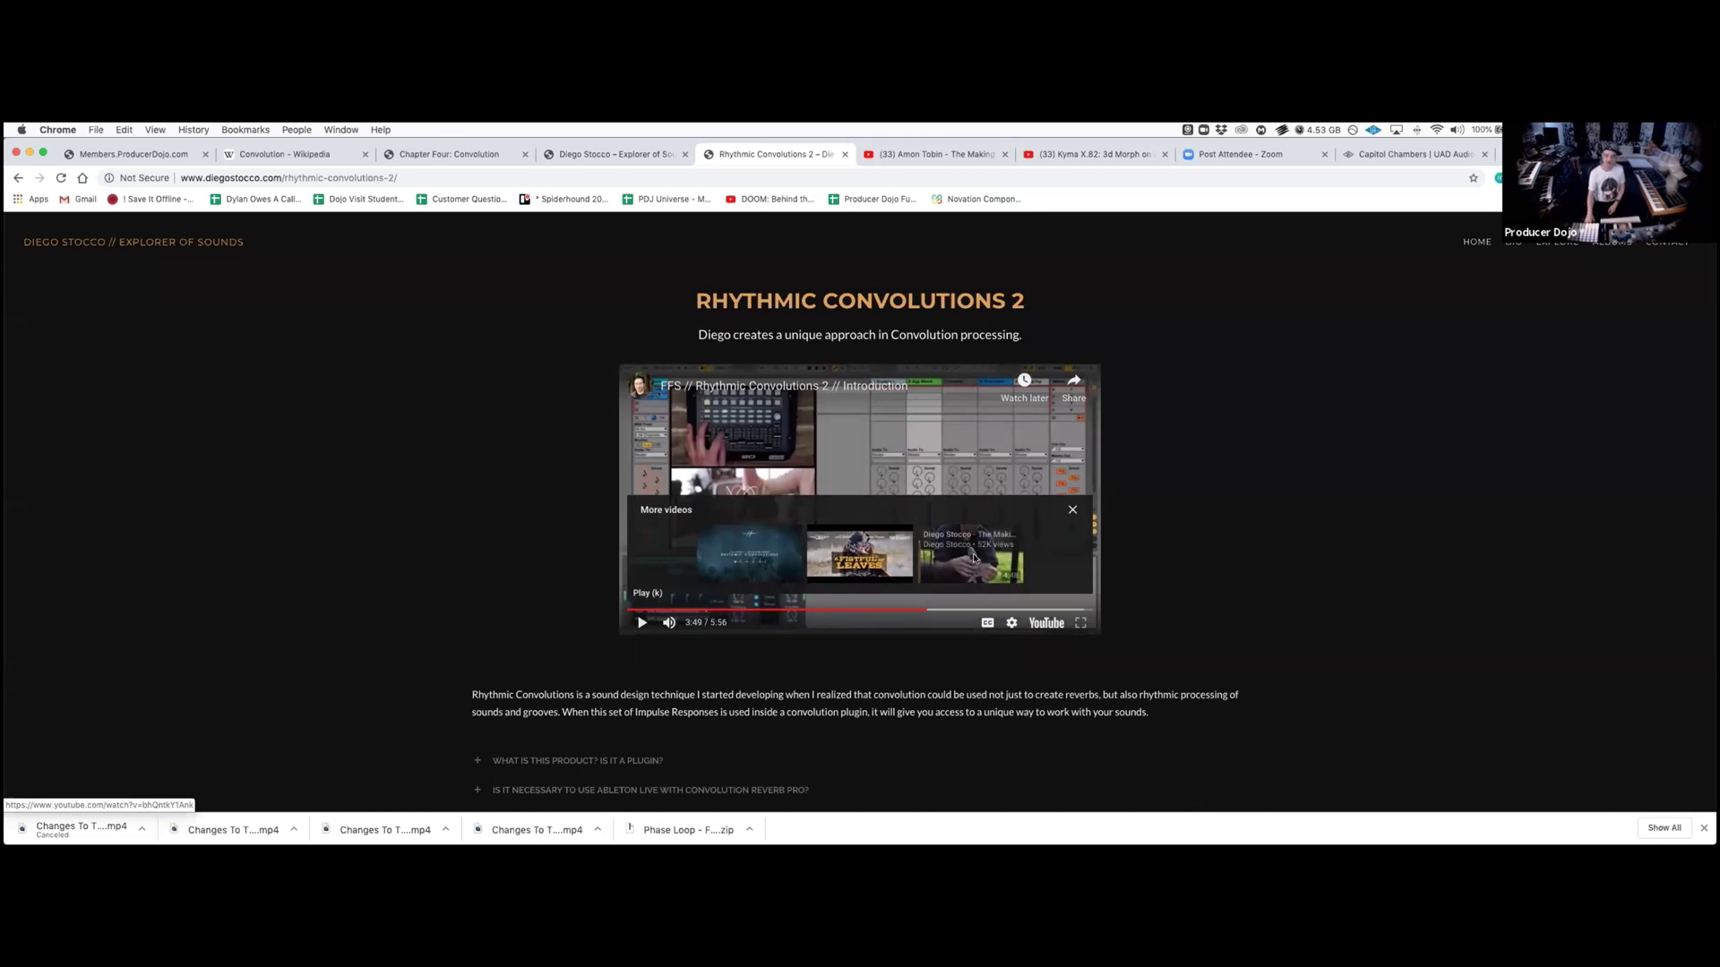
left_click(1073, 510)
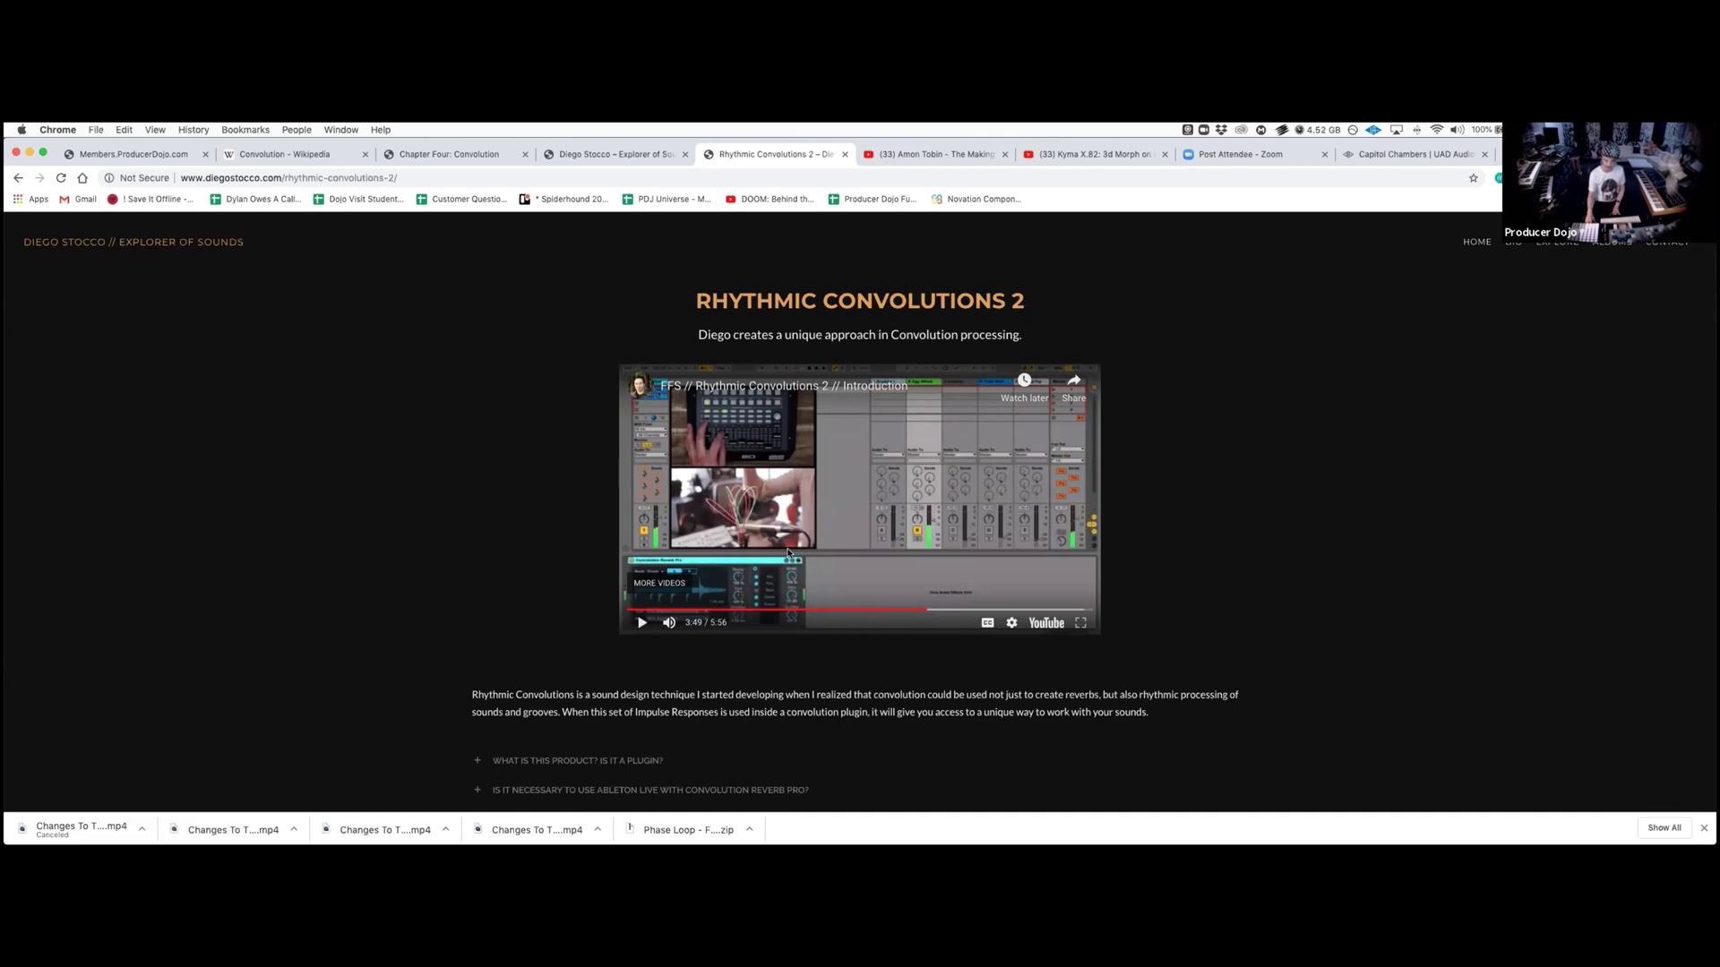
left_click(853, 610)
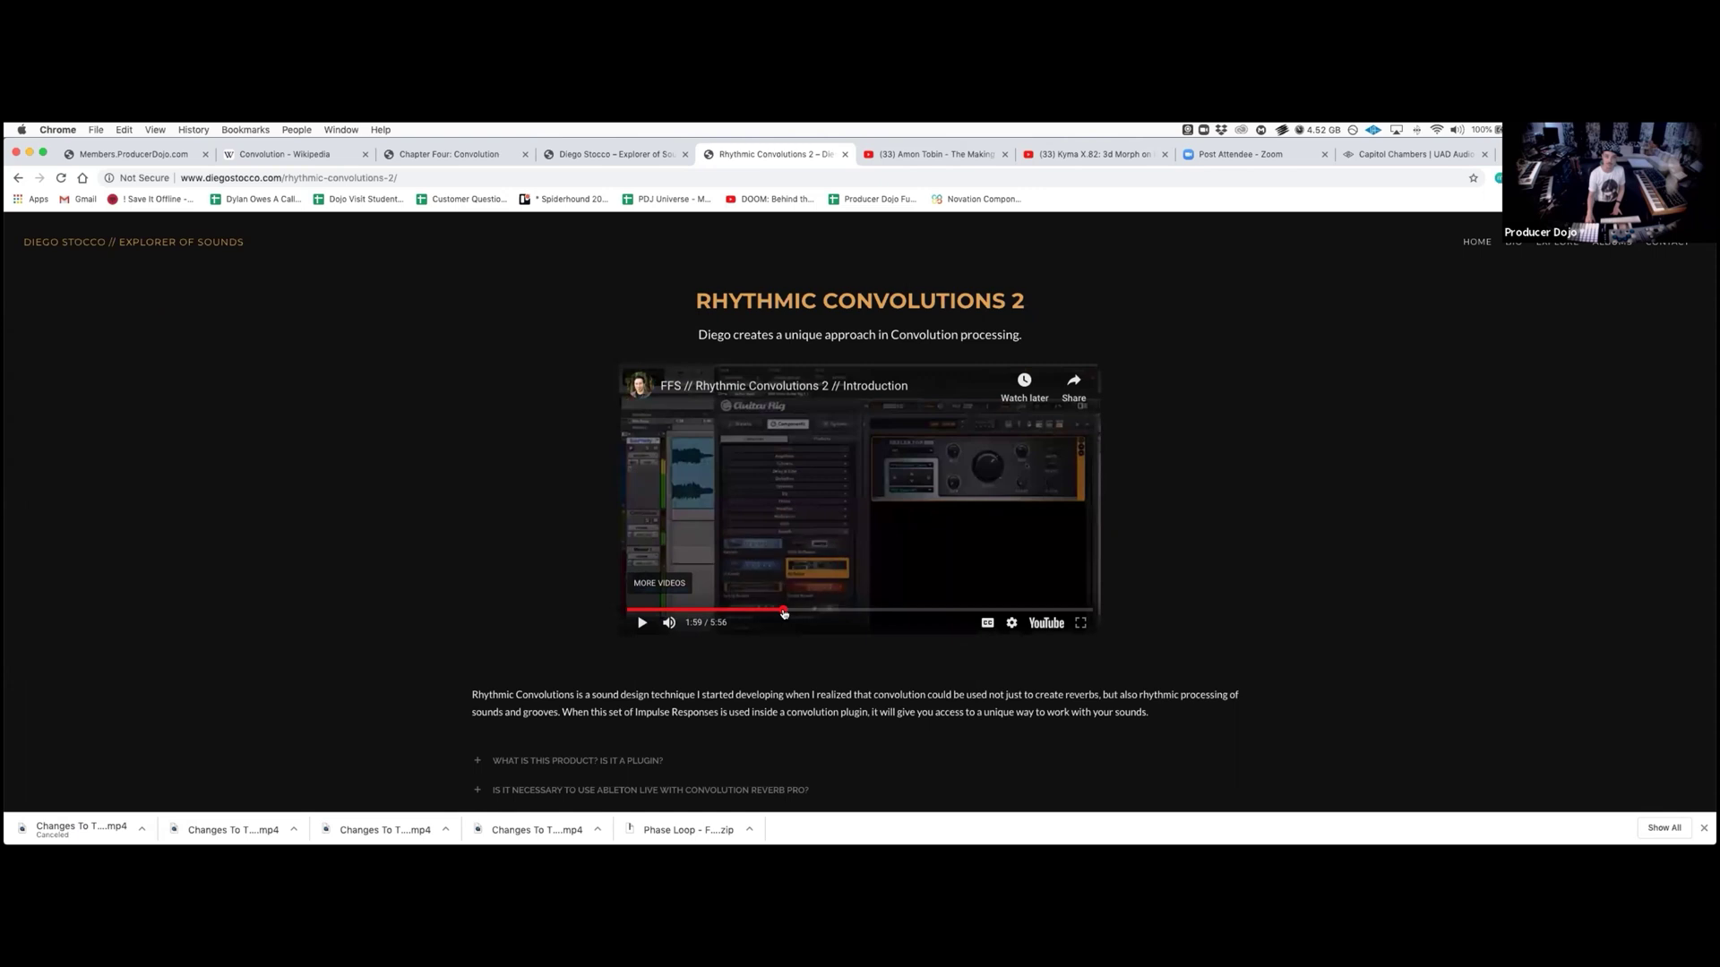
left_click(783, 610)
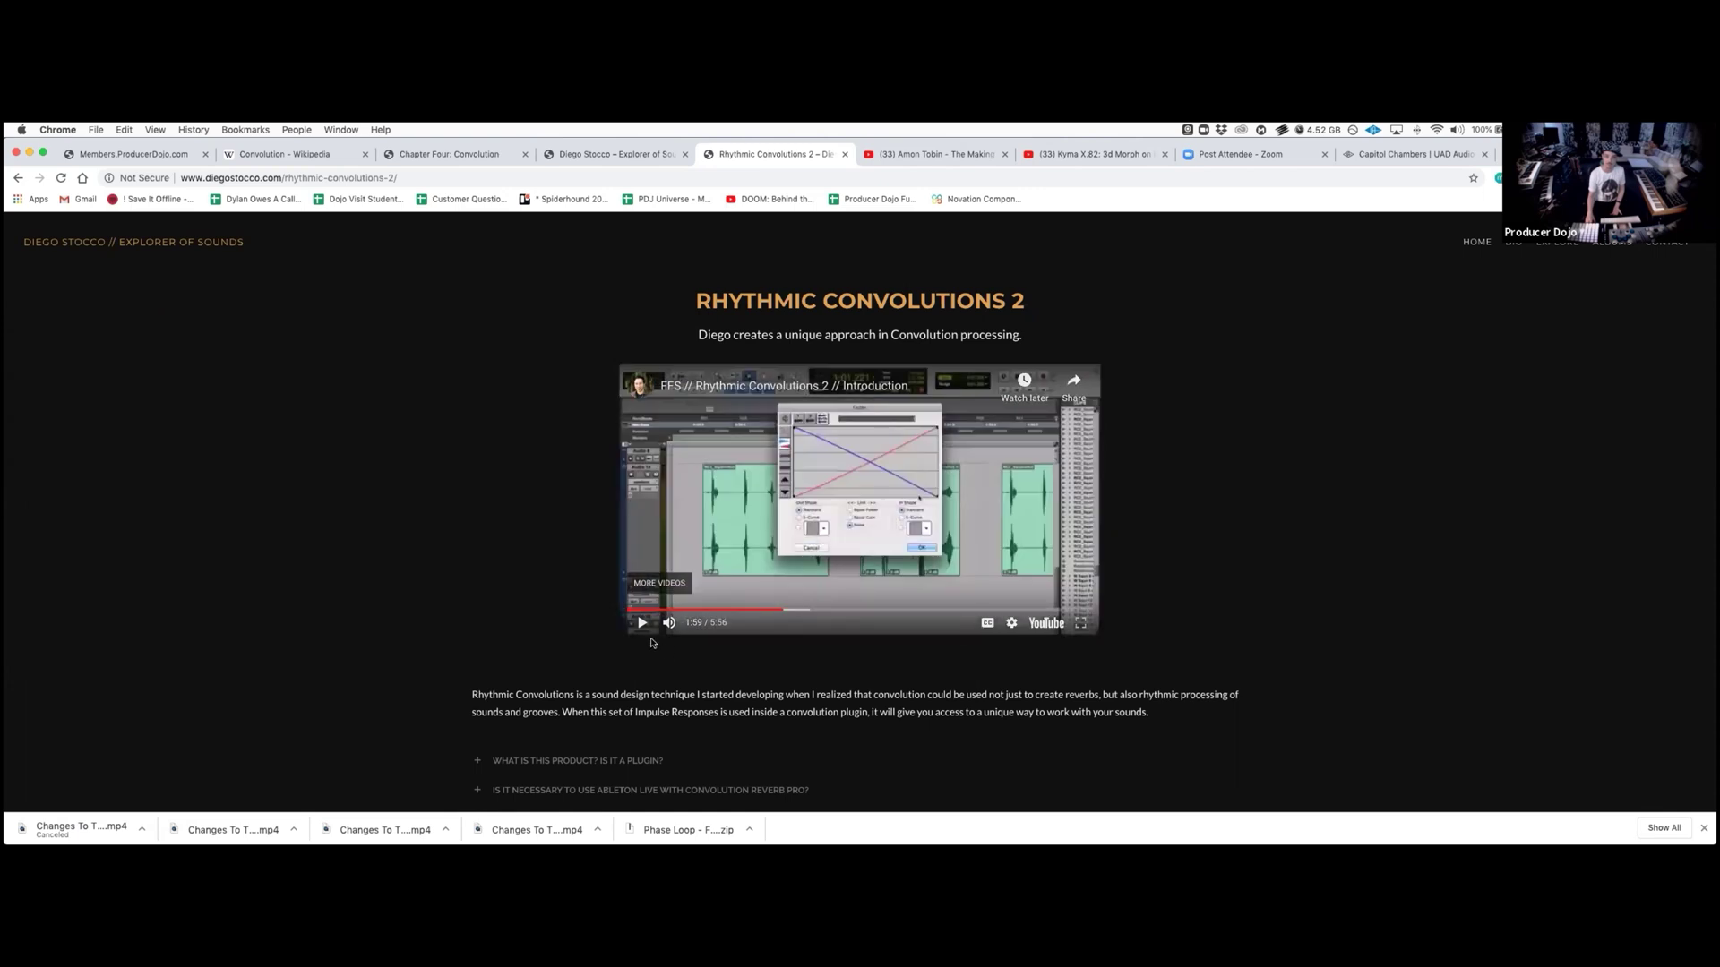
Switch to Ableton Live, select and solo the Stick Click track, and play the loop.
scroll(913, 392, "up", 1)
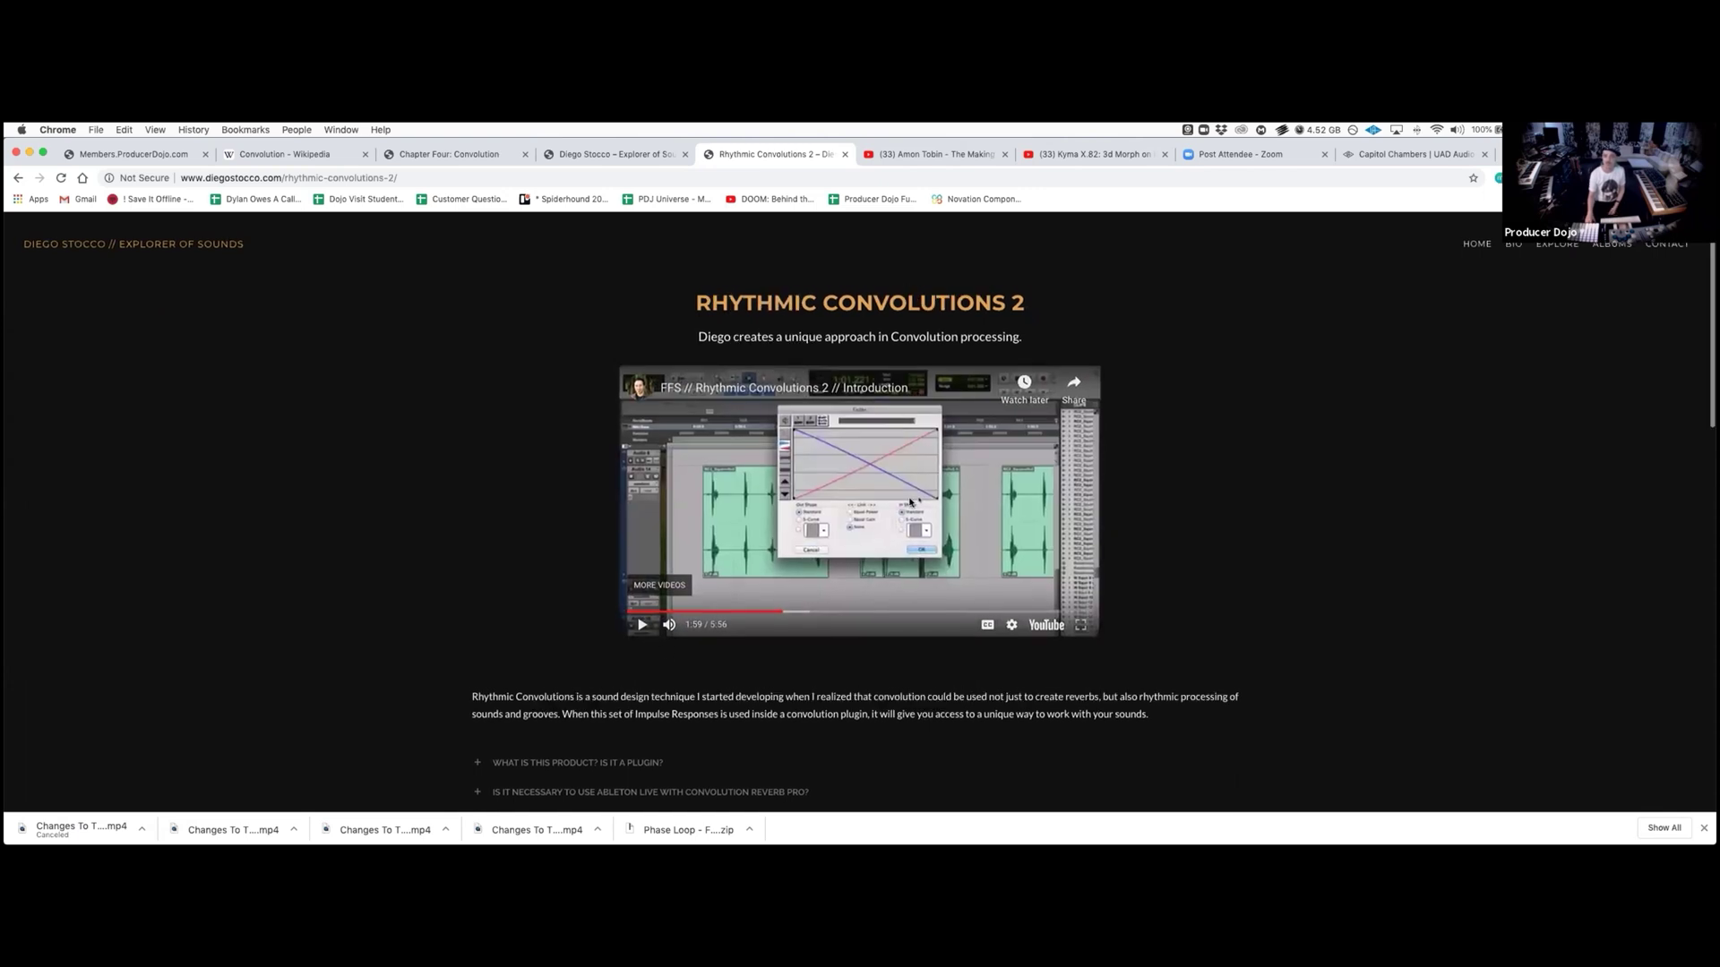
scroll(860, 501, "down", 1)
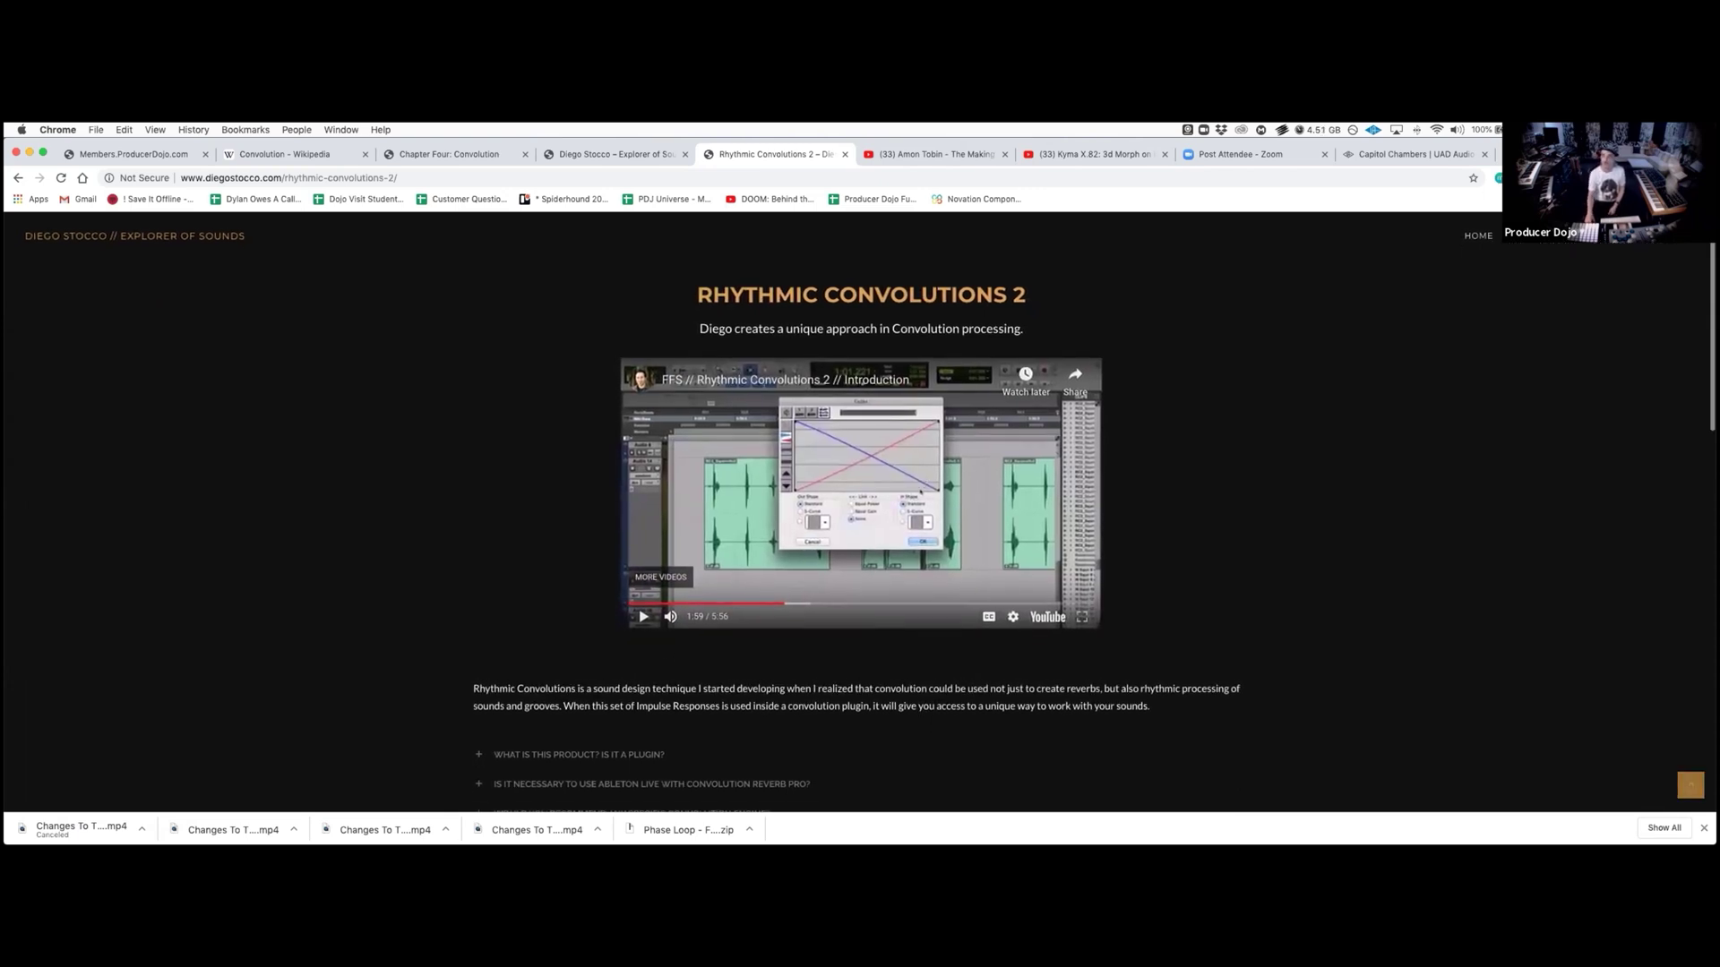
mouse_move(956, 829)
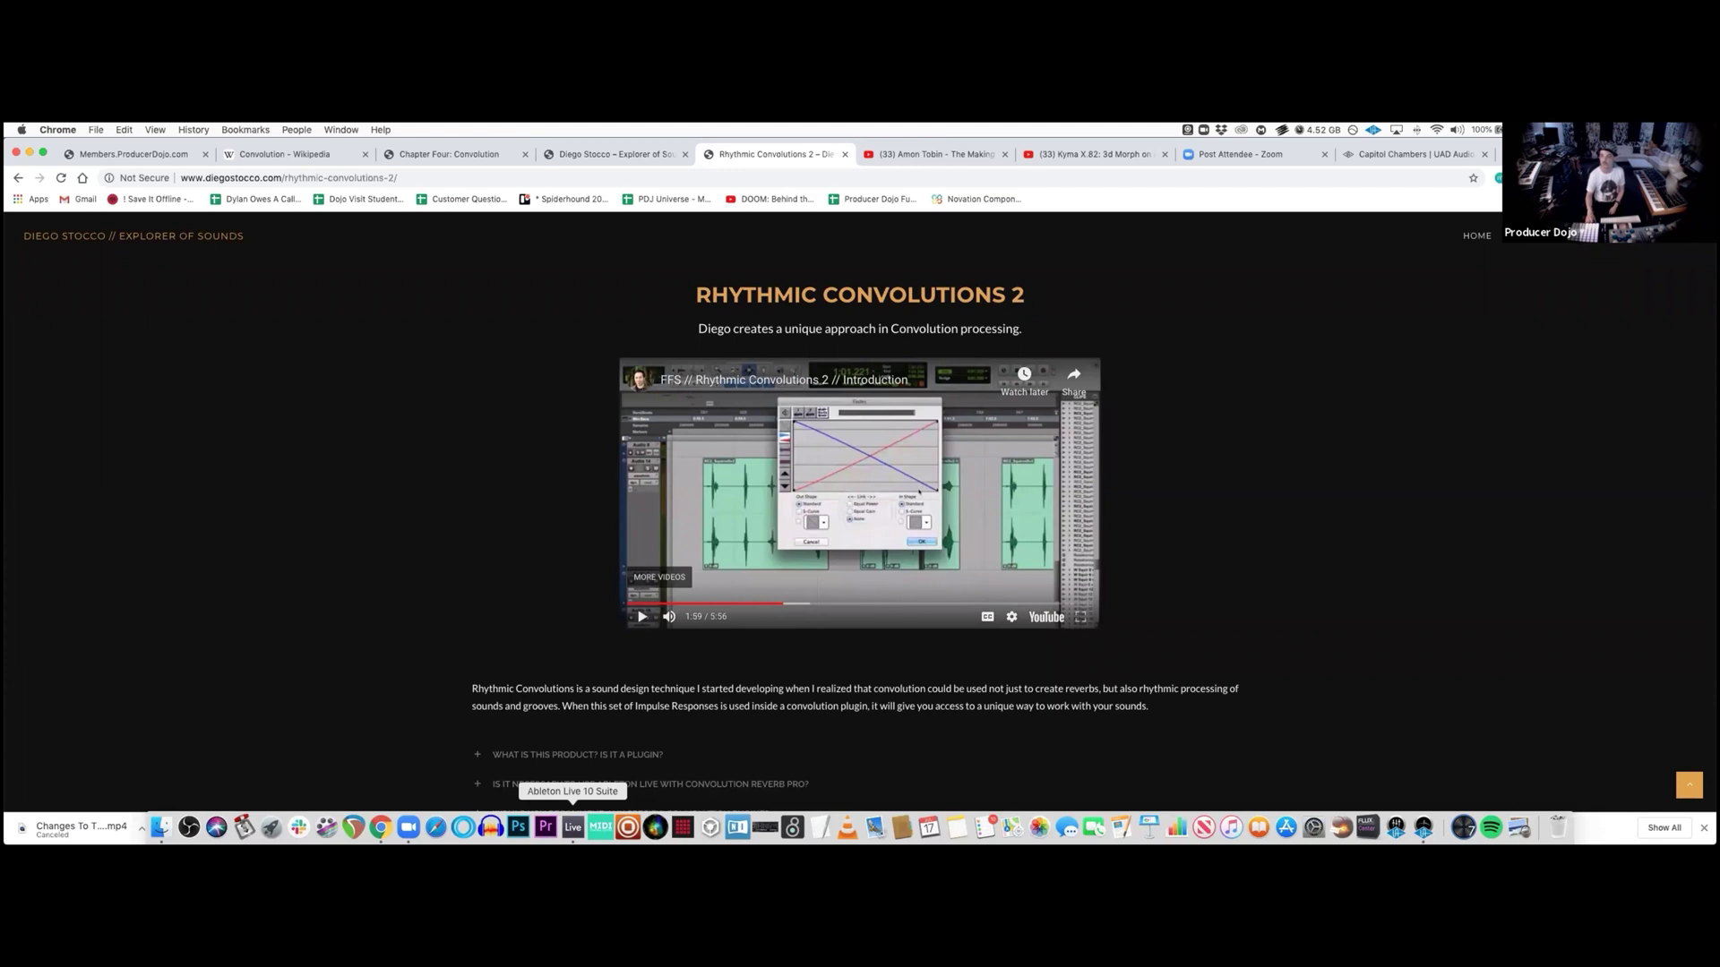
left_click(573, 828)
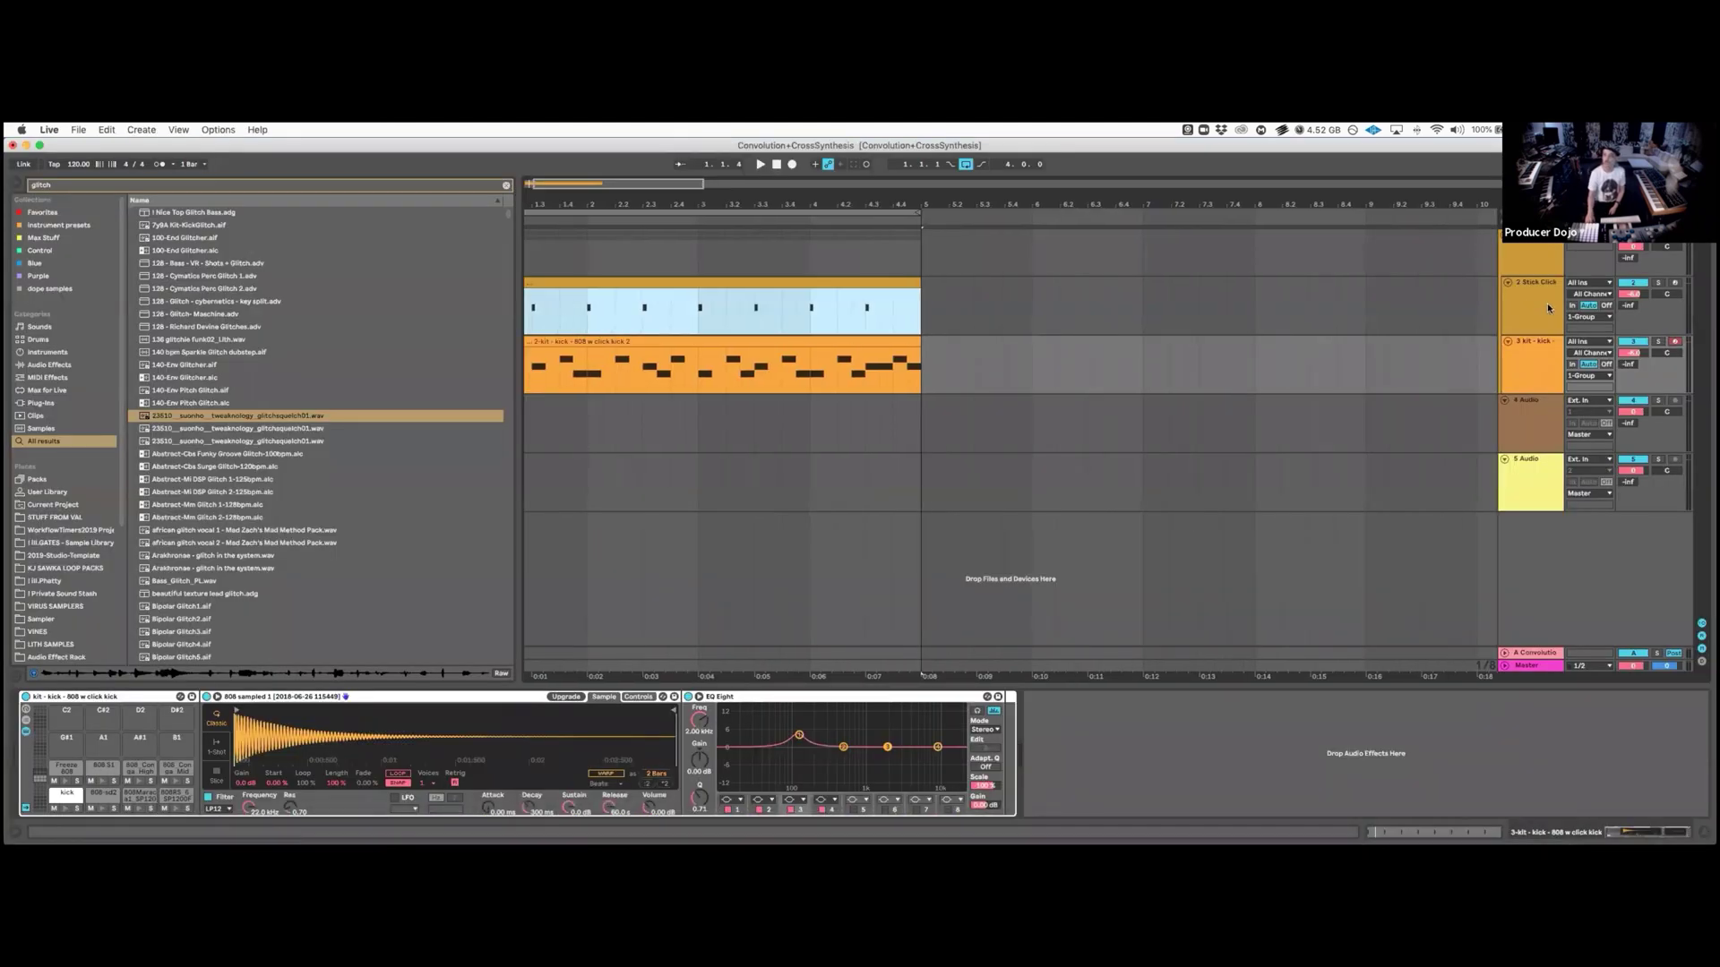
left_click(1540, 305)
left_click(1658, 284)
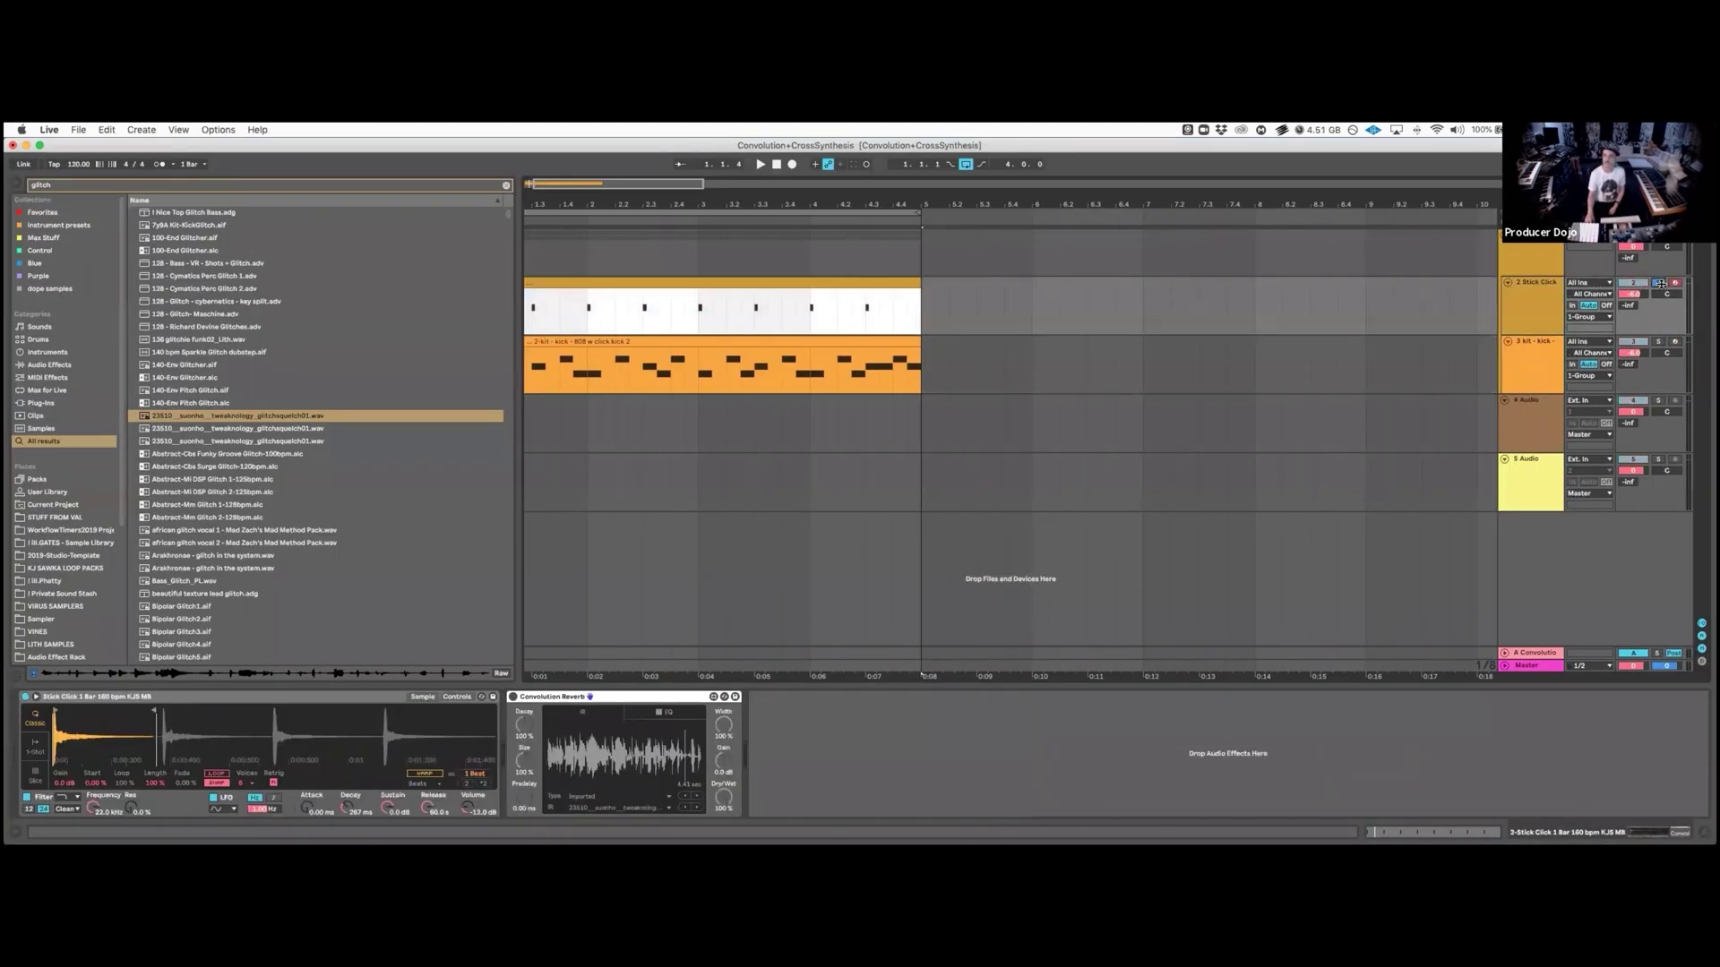
key("space")
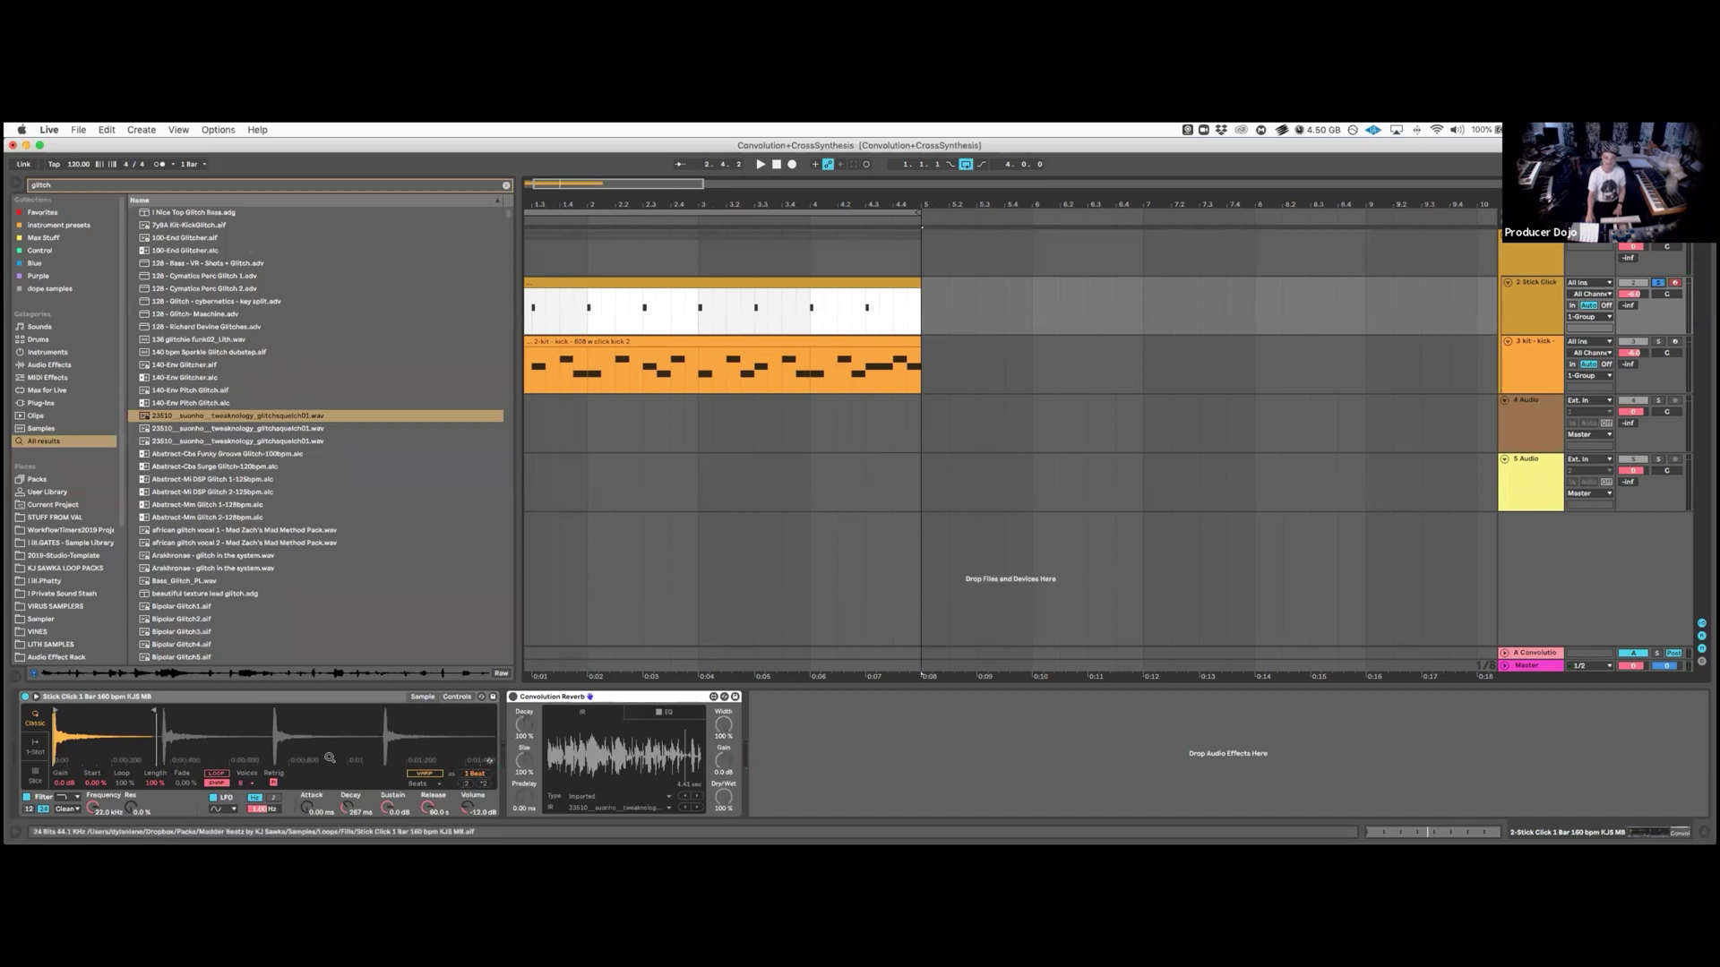
Set the Stick Click sampler's release to 1.00 ms and its sustain to -inf dB, and play the loop.
left_click_drag(438, 819, 438, 882)
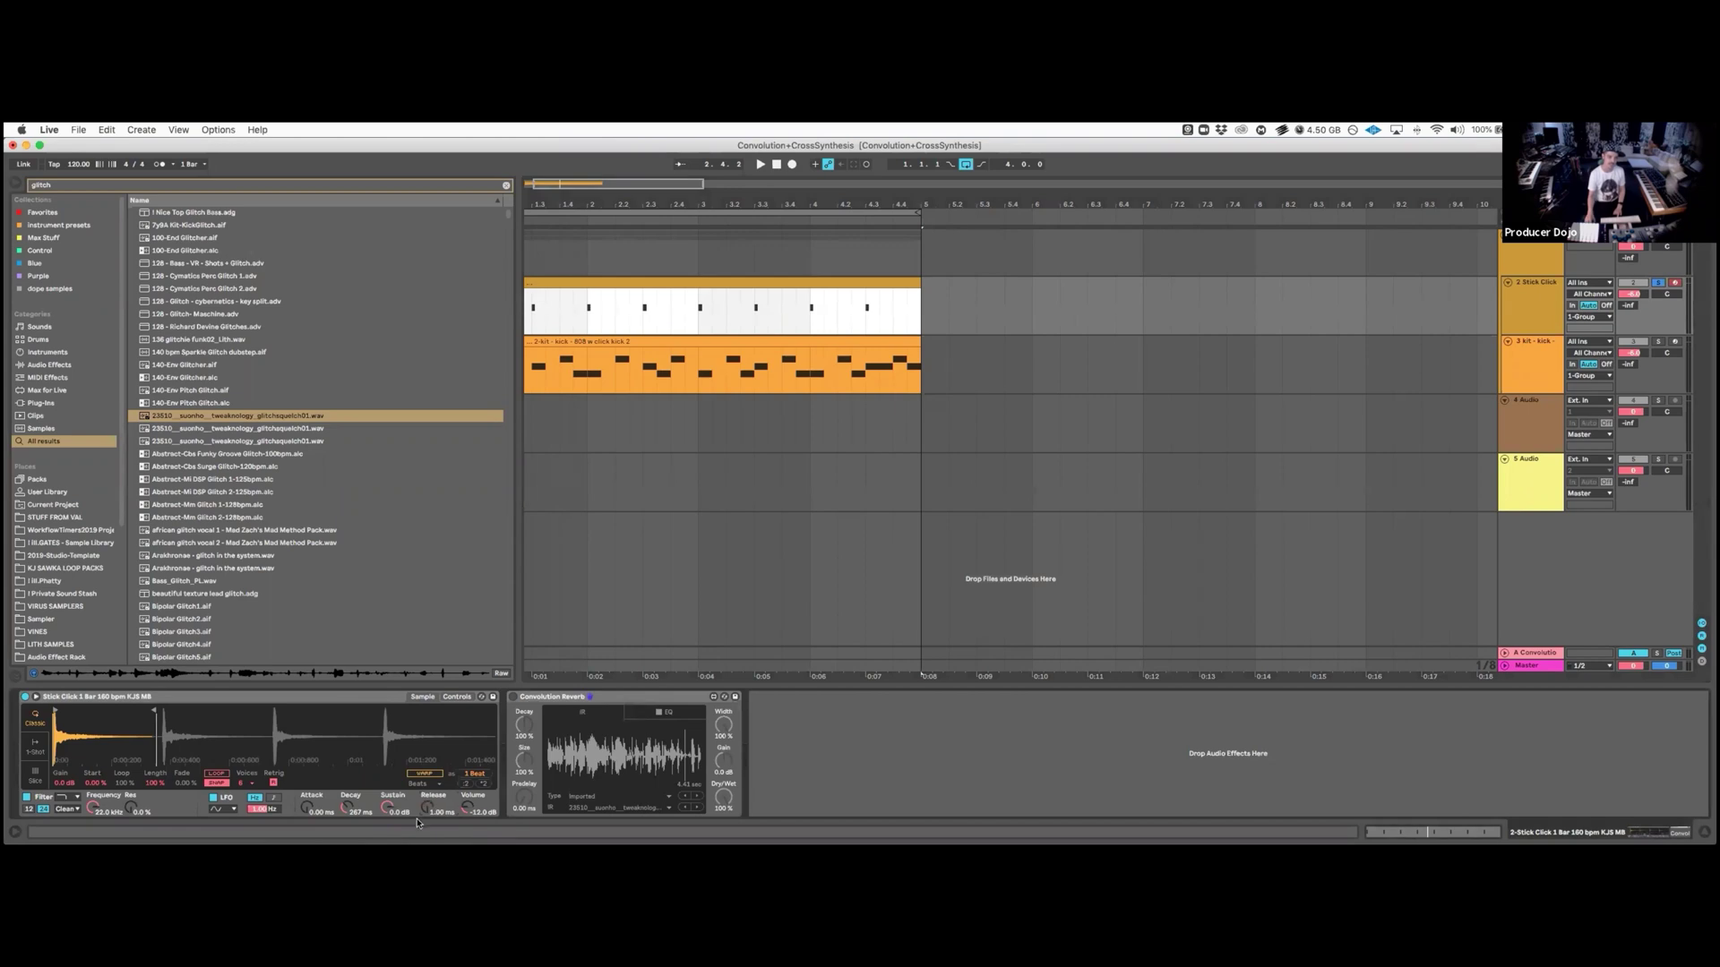
left_click_drag(388, 804, 388, 833)
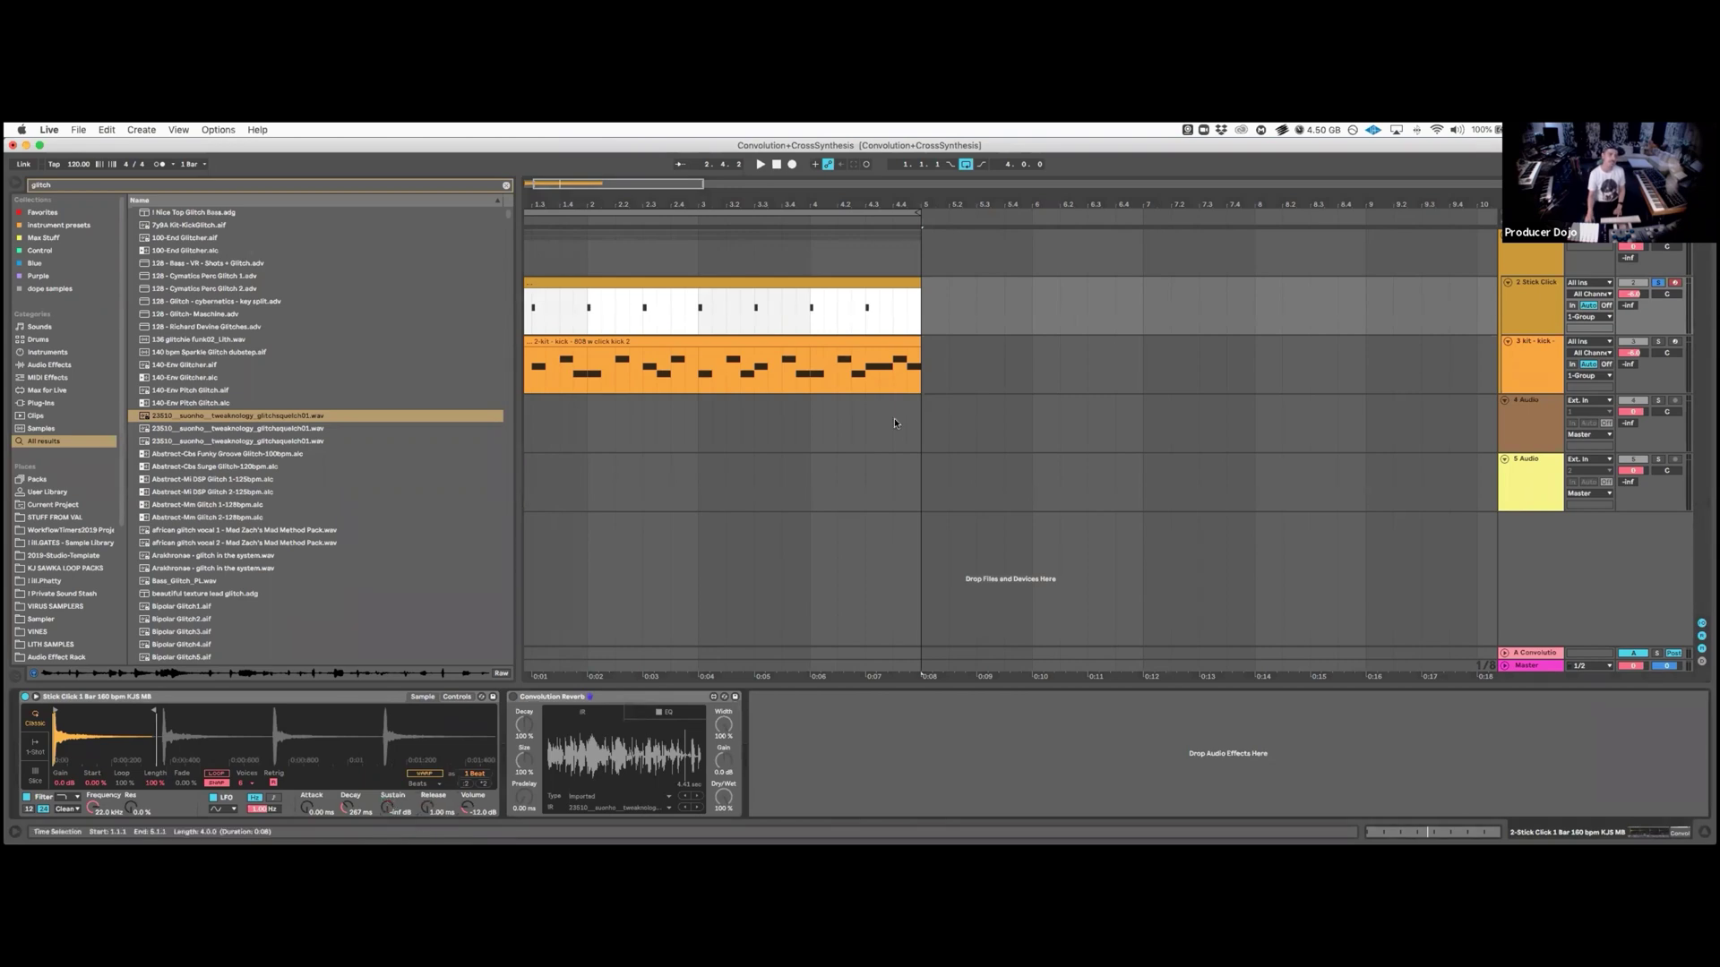
key("space")
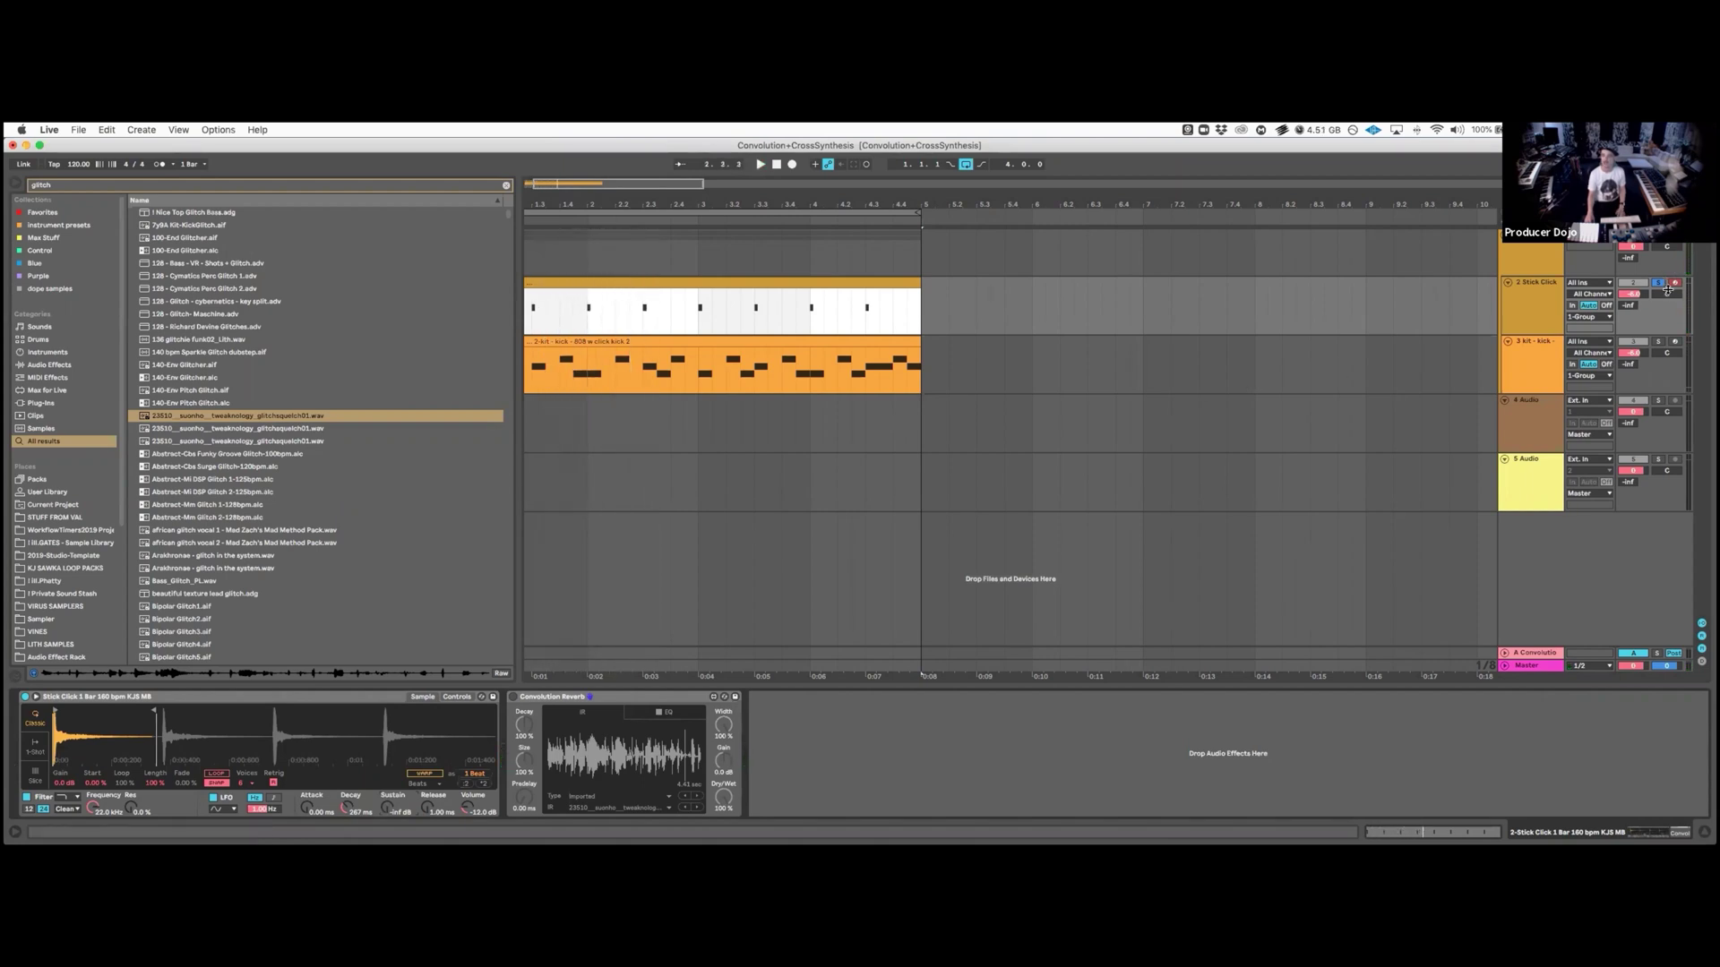
Turn on Convolution Reverb Pro on return track A, raise the Stick Click track's send to it and start playback.
left_click(1531, 652)
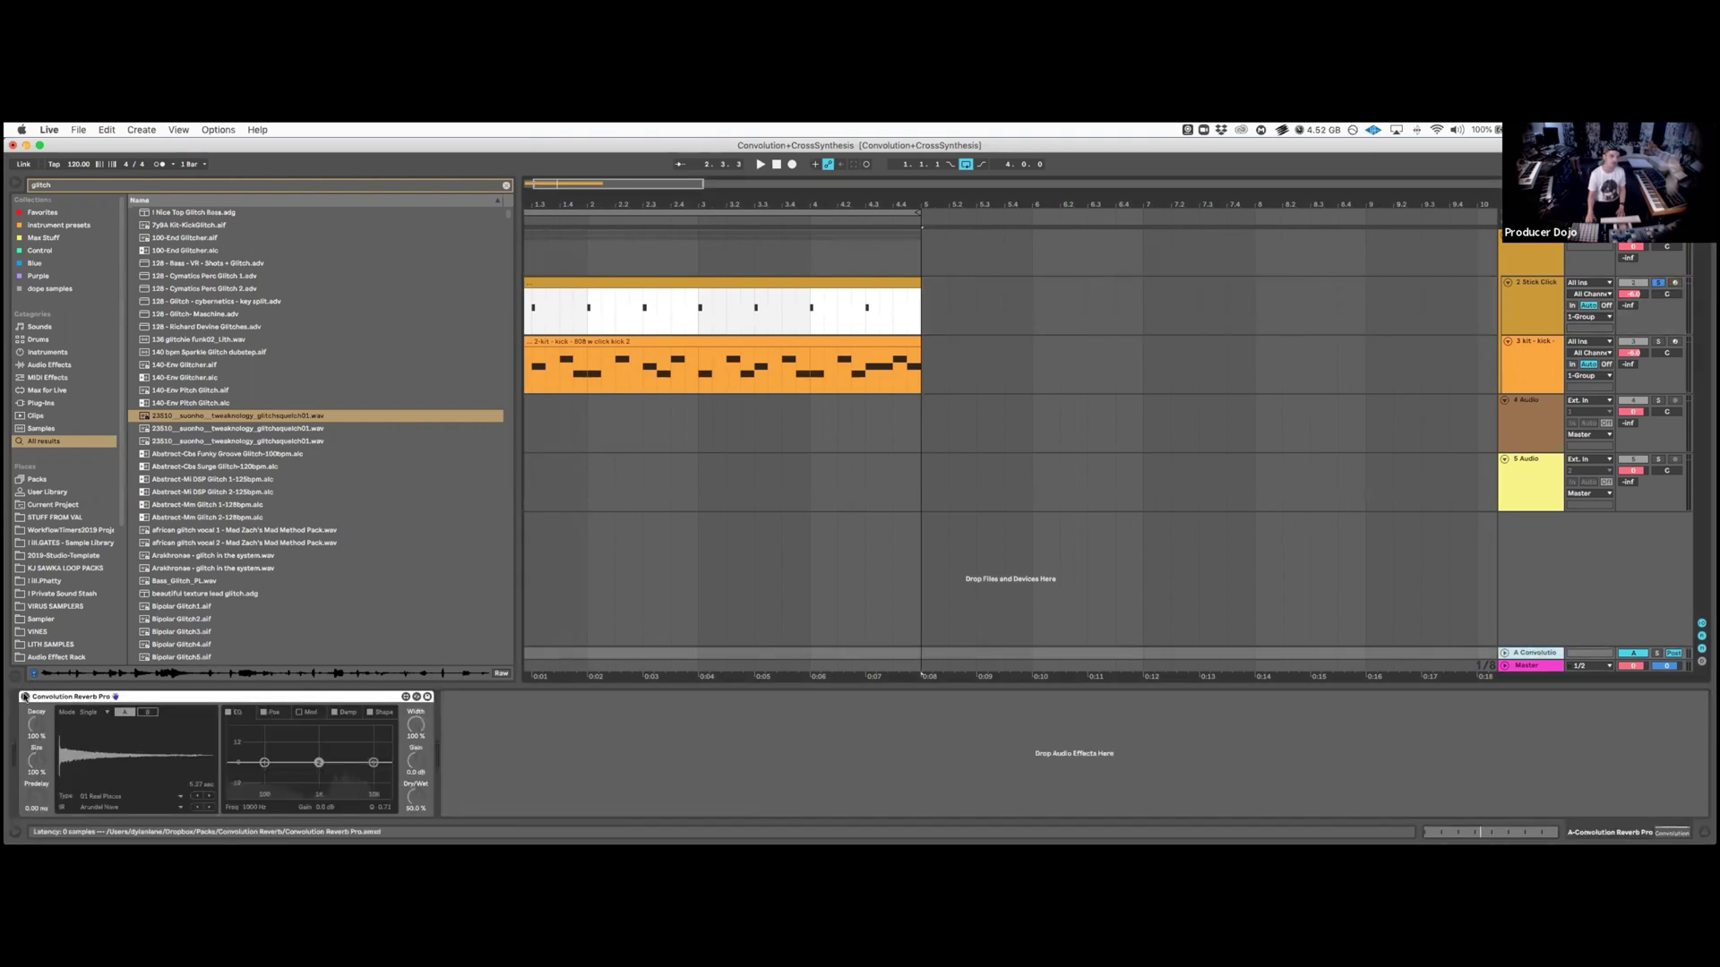
left_click(24, 696)
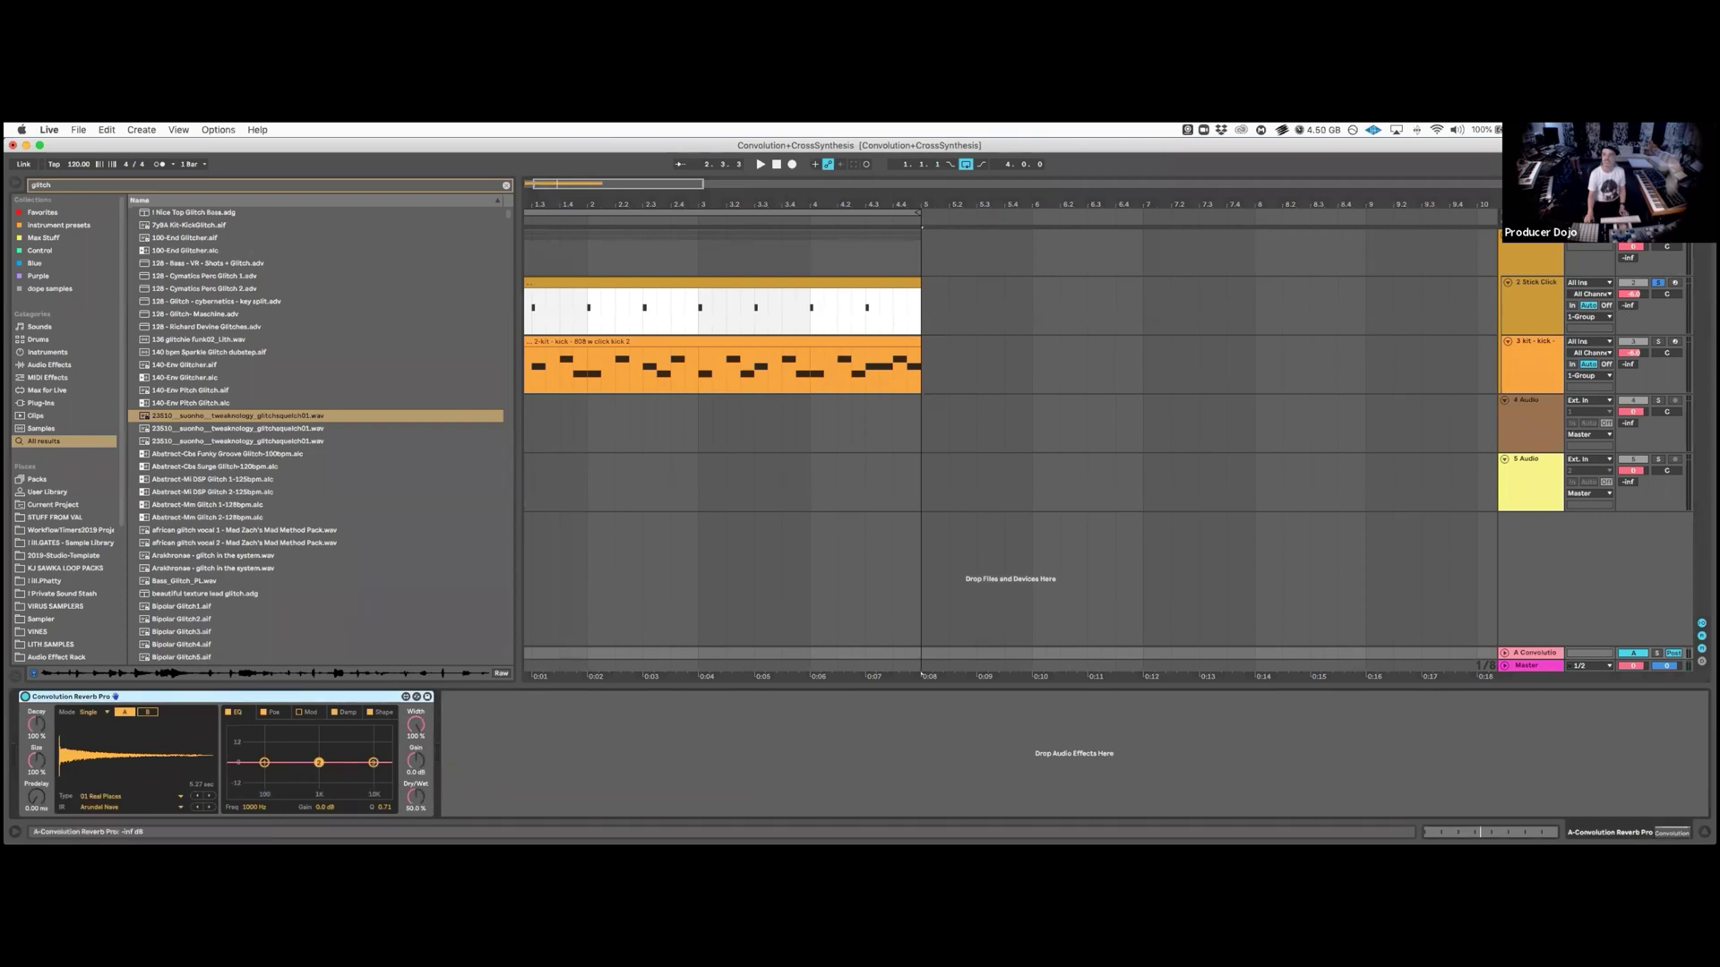
mouse_move(1629, 306)
left_mouse_down()
mouse_move(1629, 286)
mouse_move(1628, 310)
left_mouse_up()
key("space")
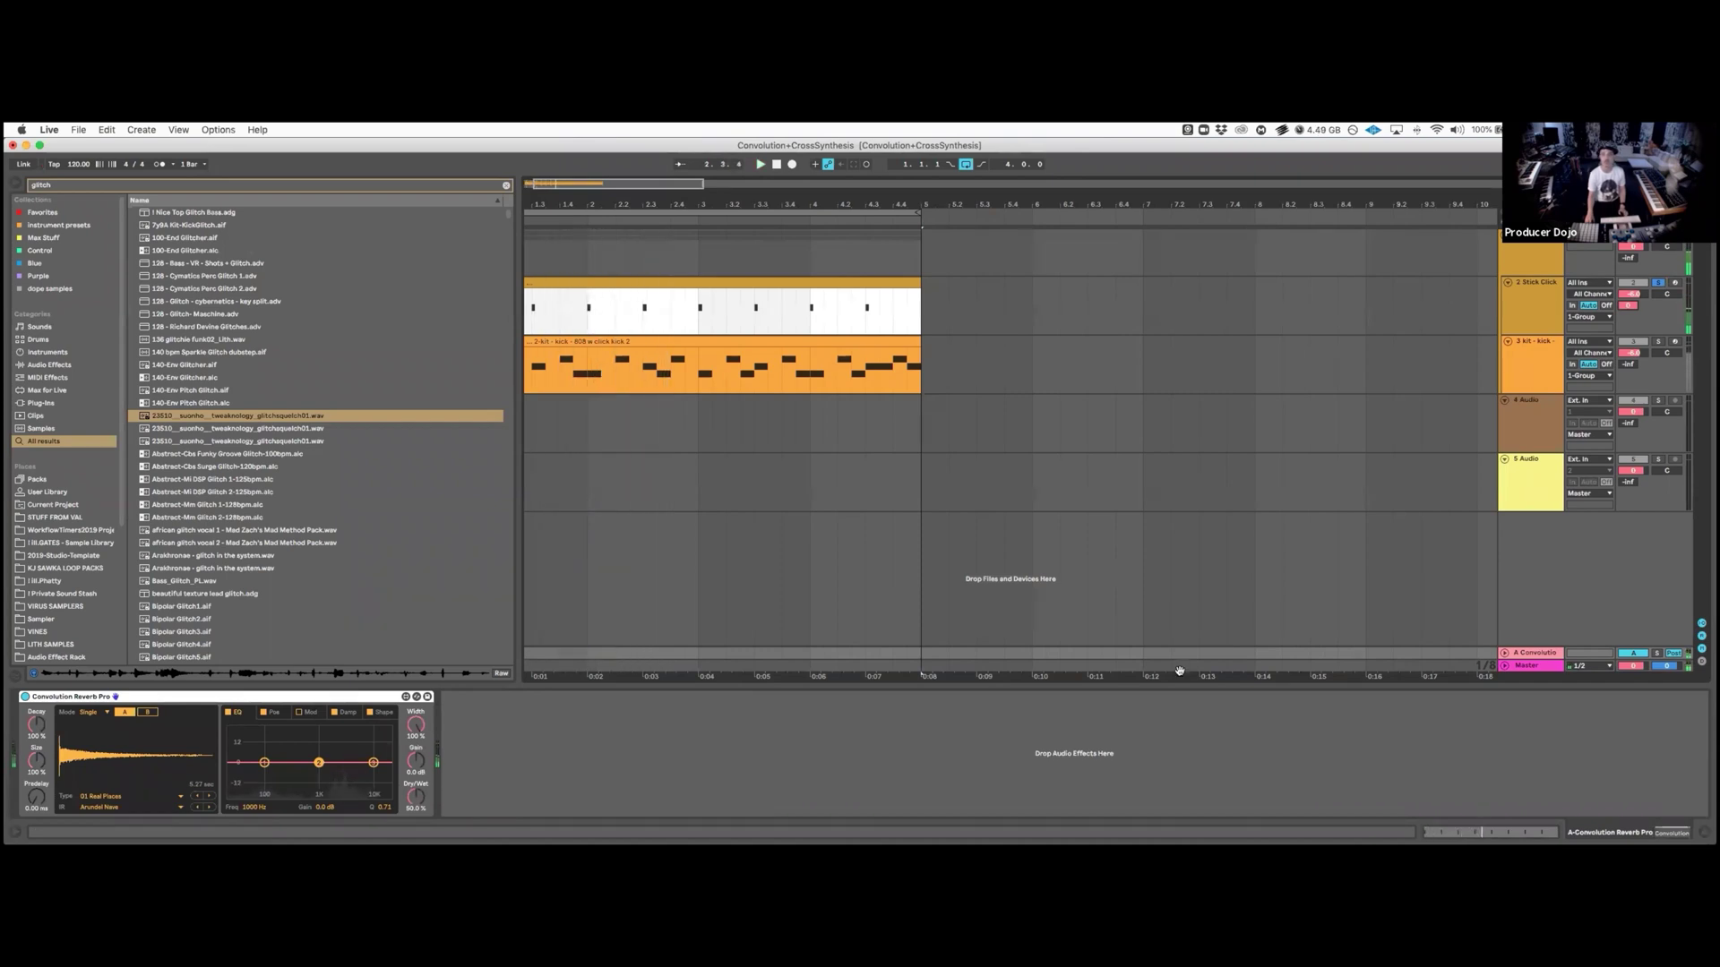
Set the reverb's impulse type to 11 Experimental and step through its Aetherizer impulse responses while auditioning the clicks.
left_click(121, 797)
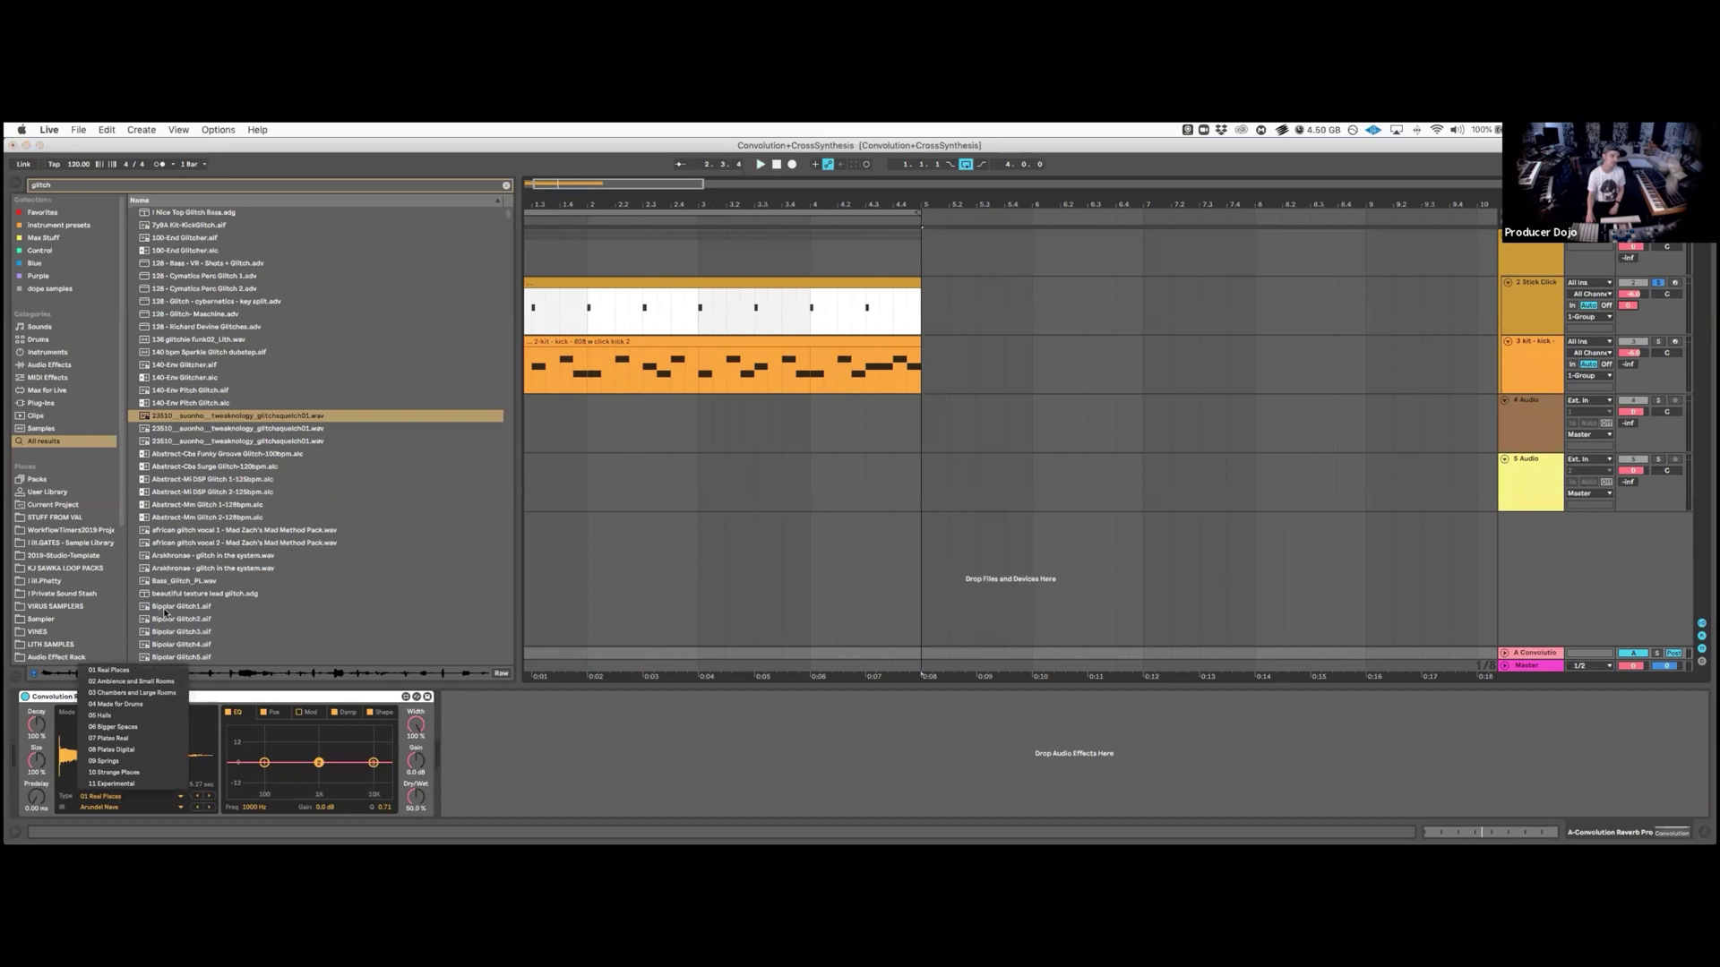
key("Escape")
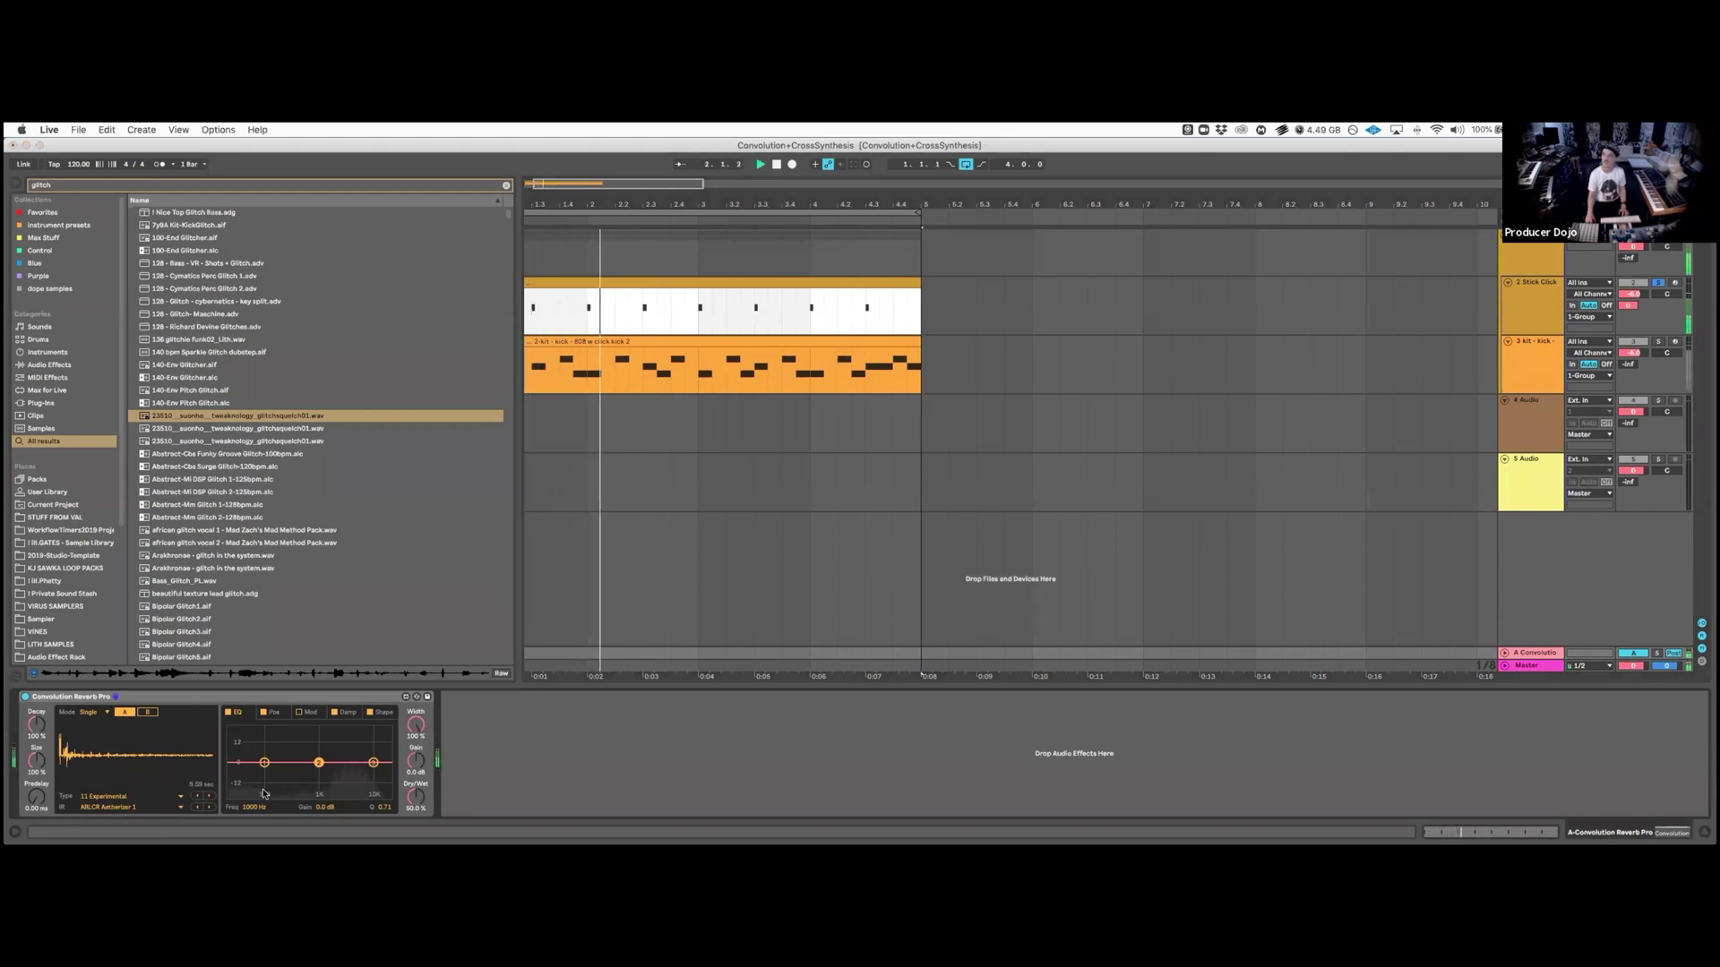
left_click(212, 809)
left_click(212, 809)
left_click(211, 809)
left_click(211, 809)
key("space")
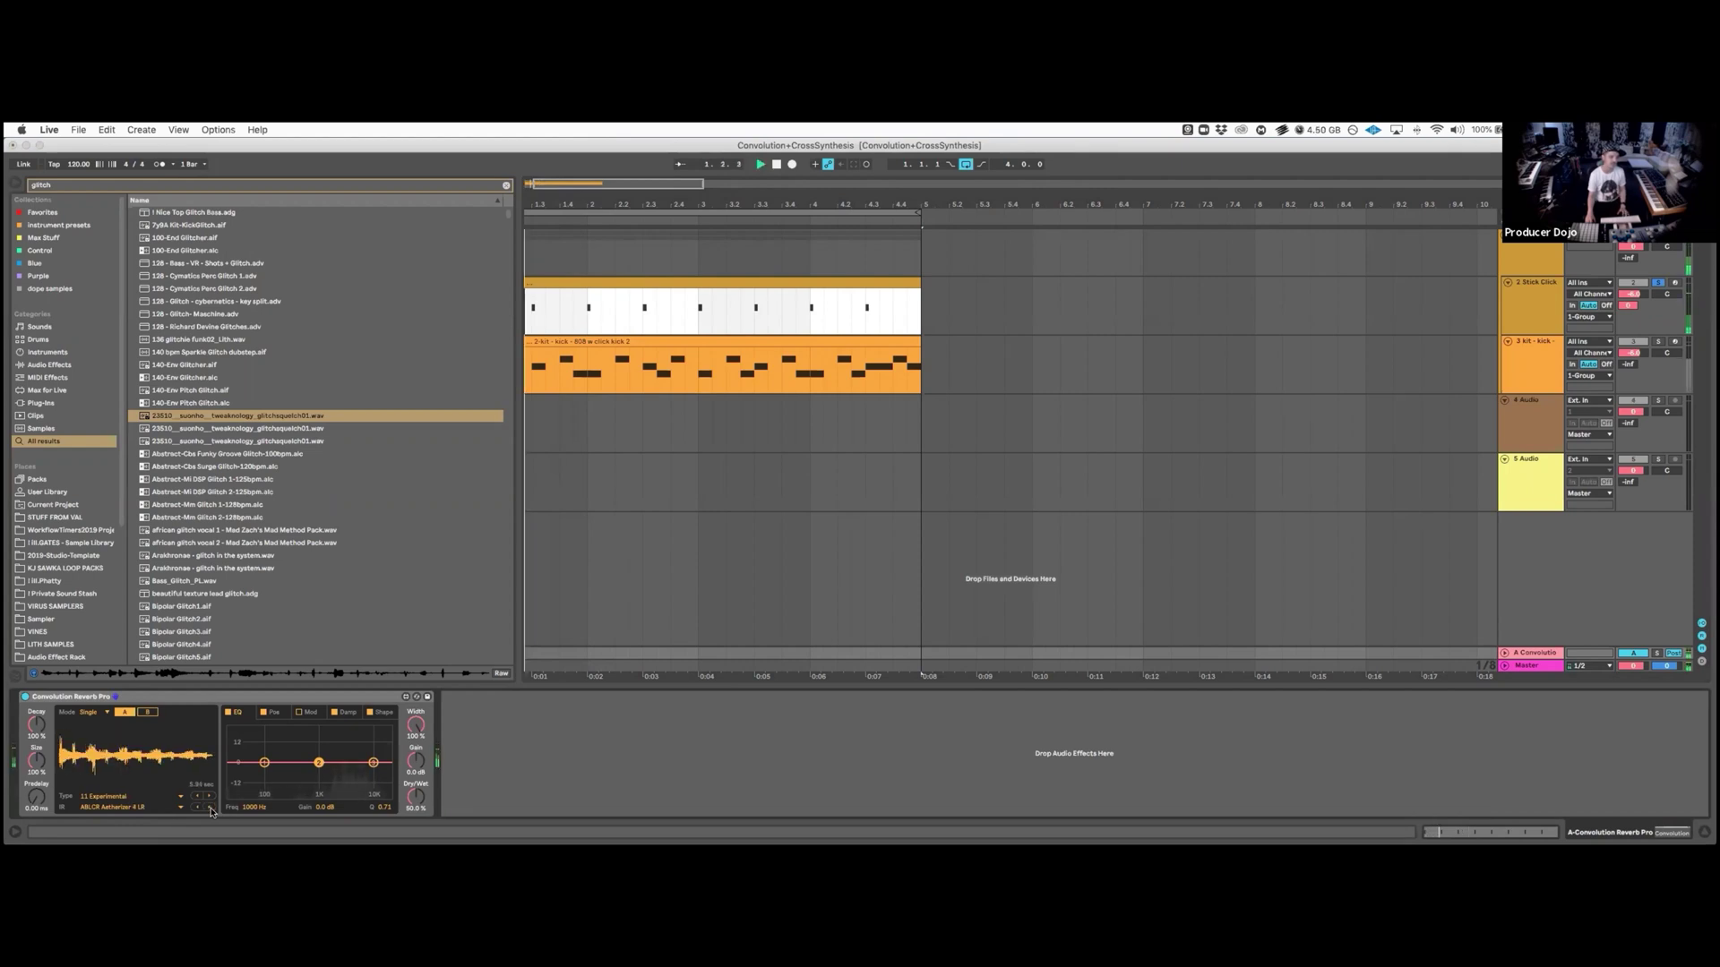
Audition the following Experimental impulse responses, from Bass Bin LR through Celebrate in a Room and Chord 1 to Chord 2.
left_click(211, 809)
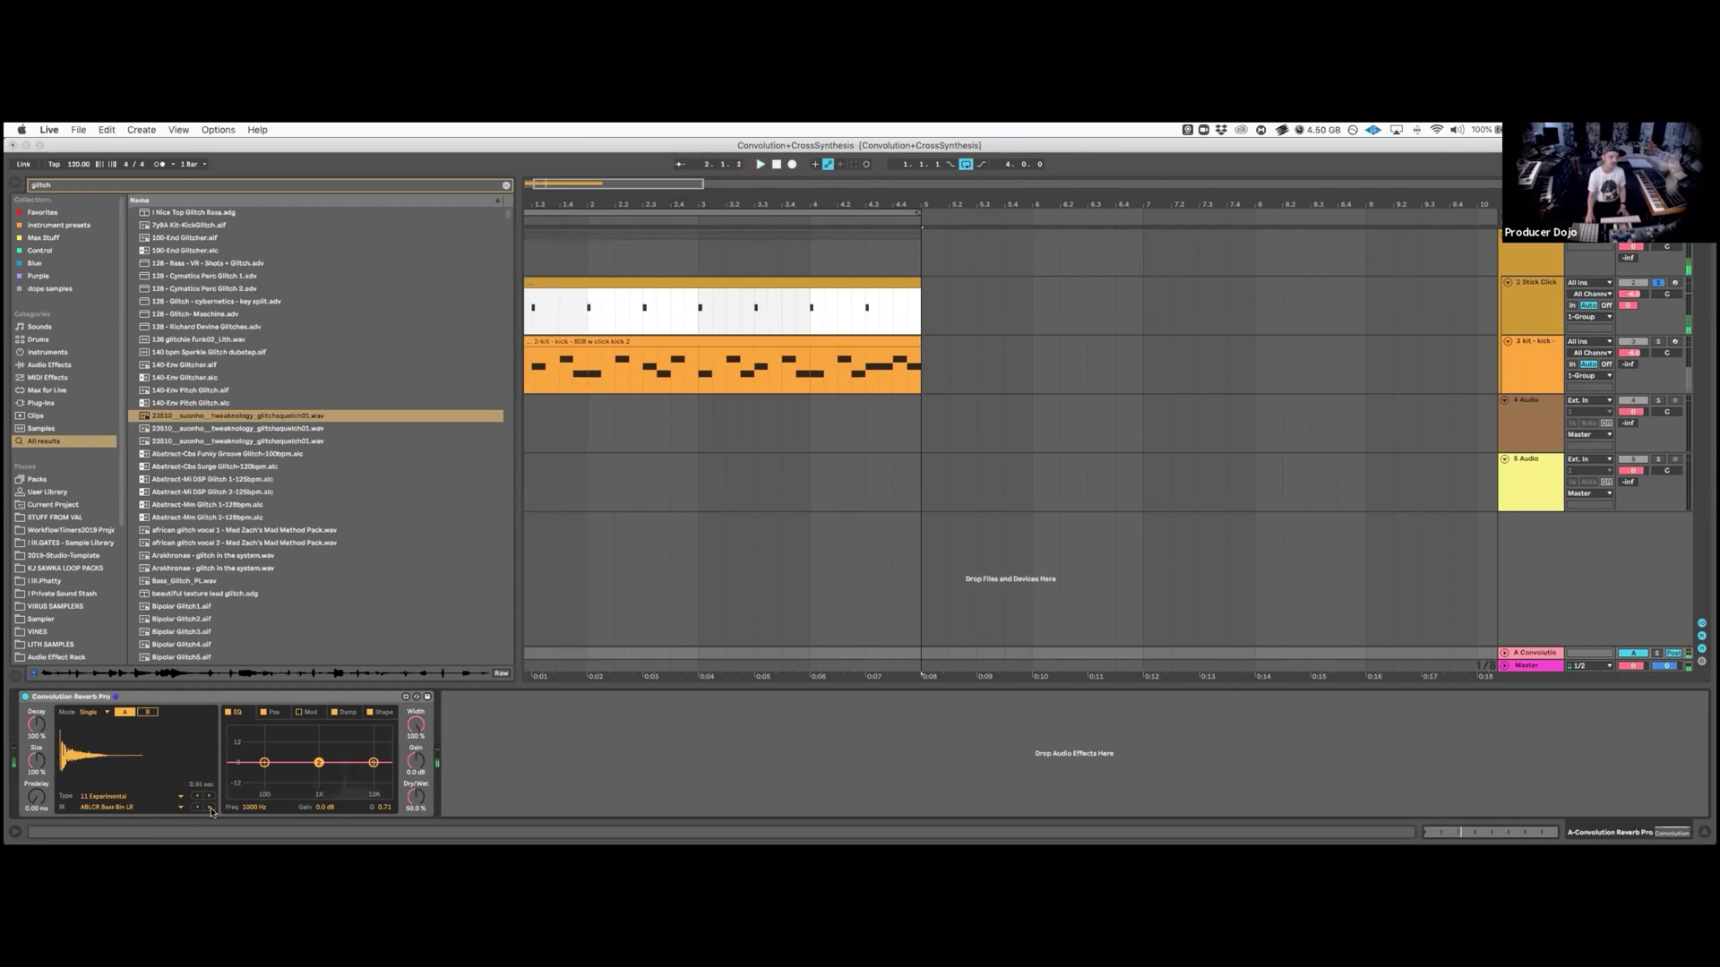
left_click(211, 809)
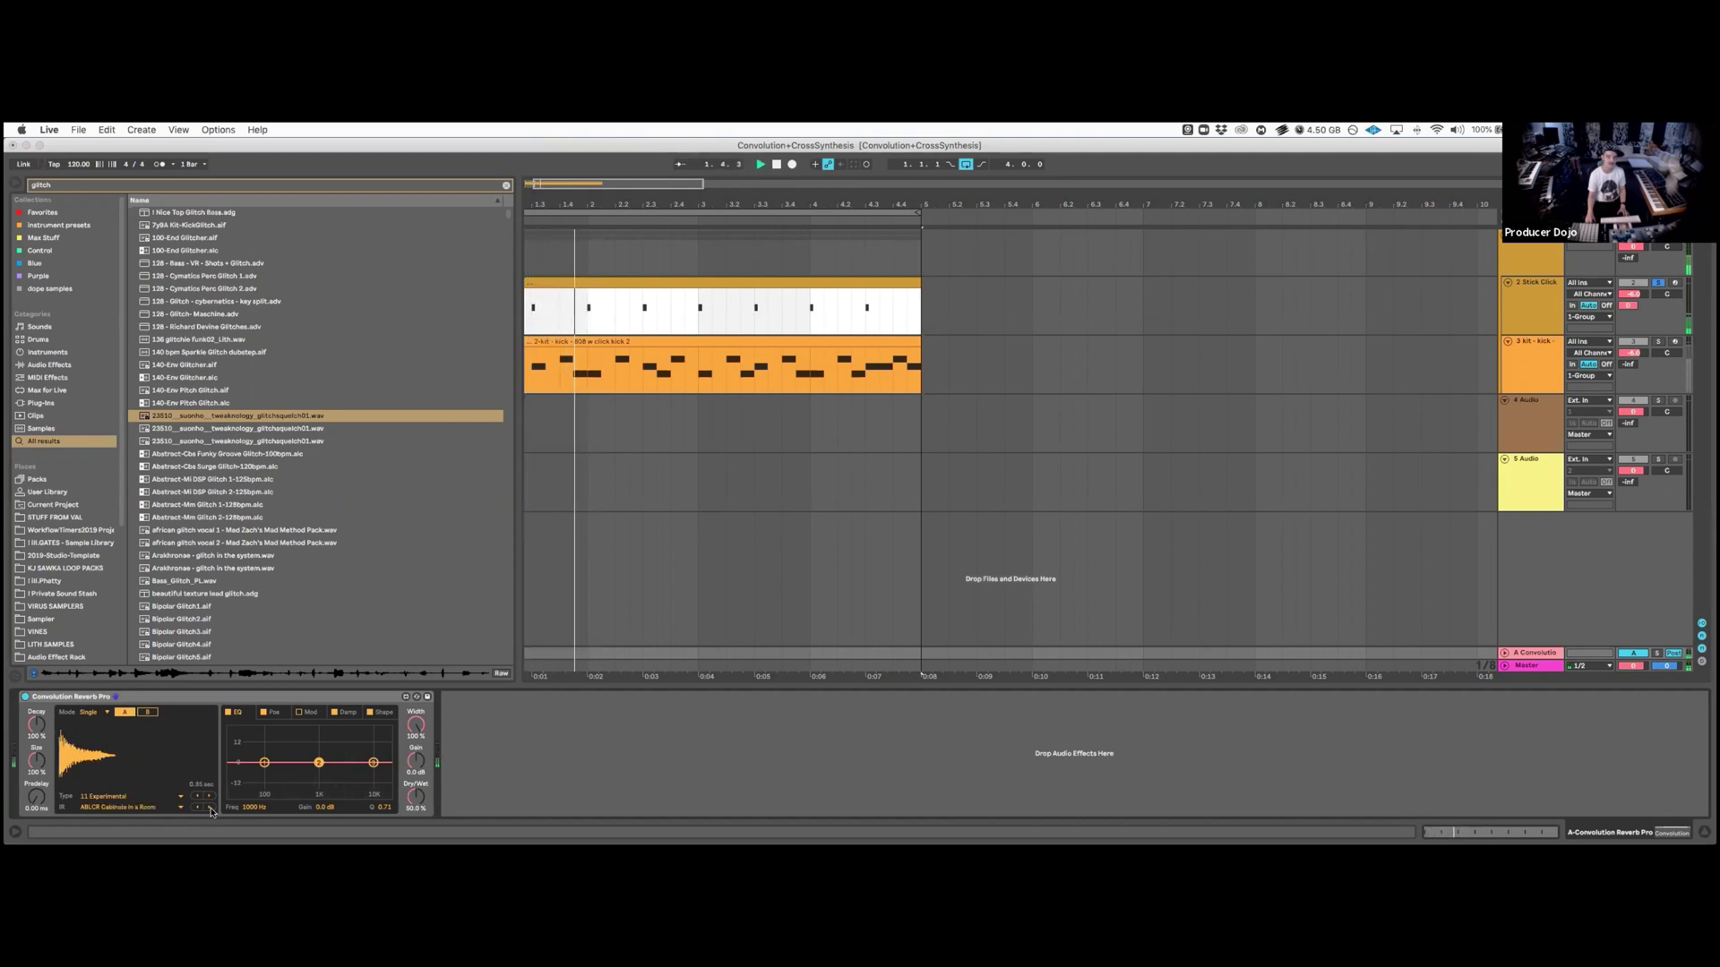
left_click(211, 809)
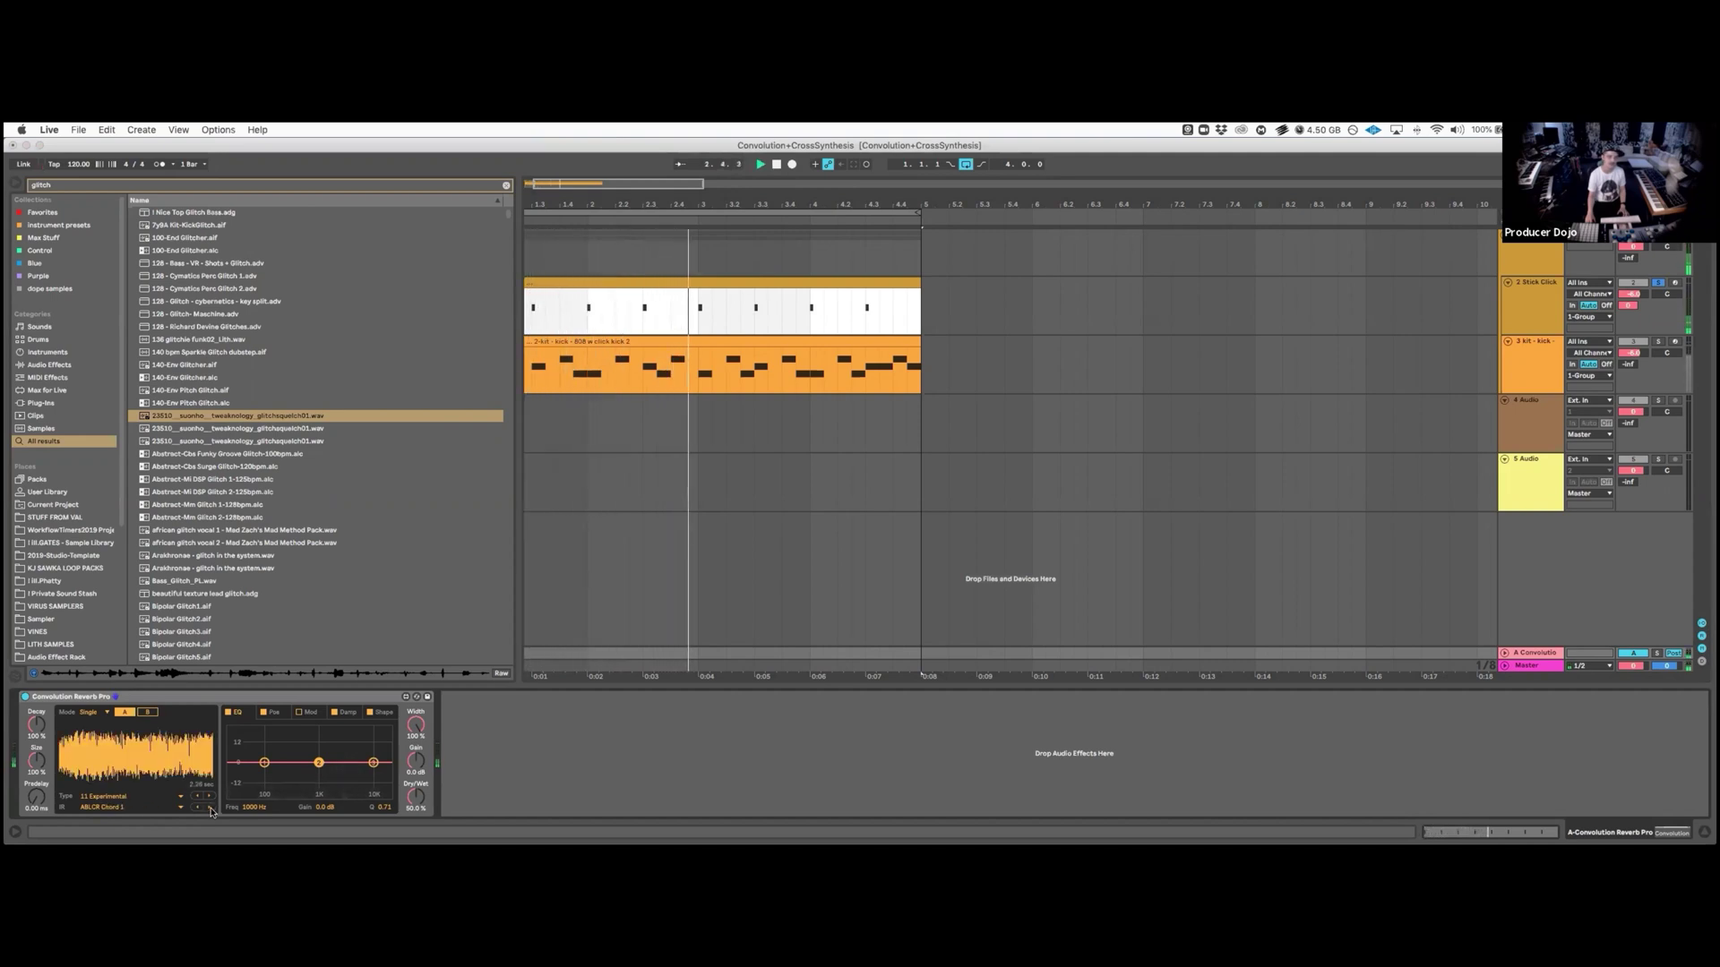
left_click(212, 809)
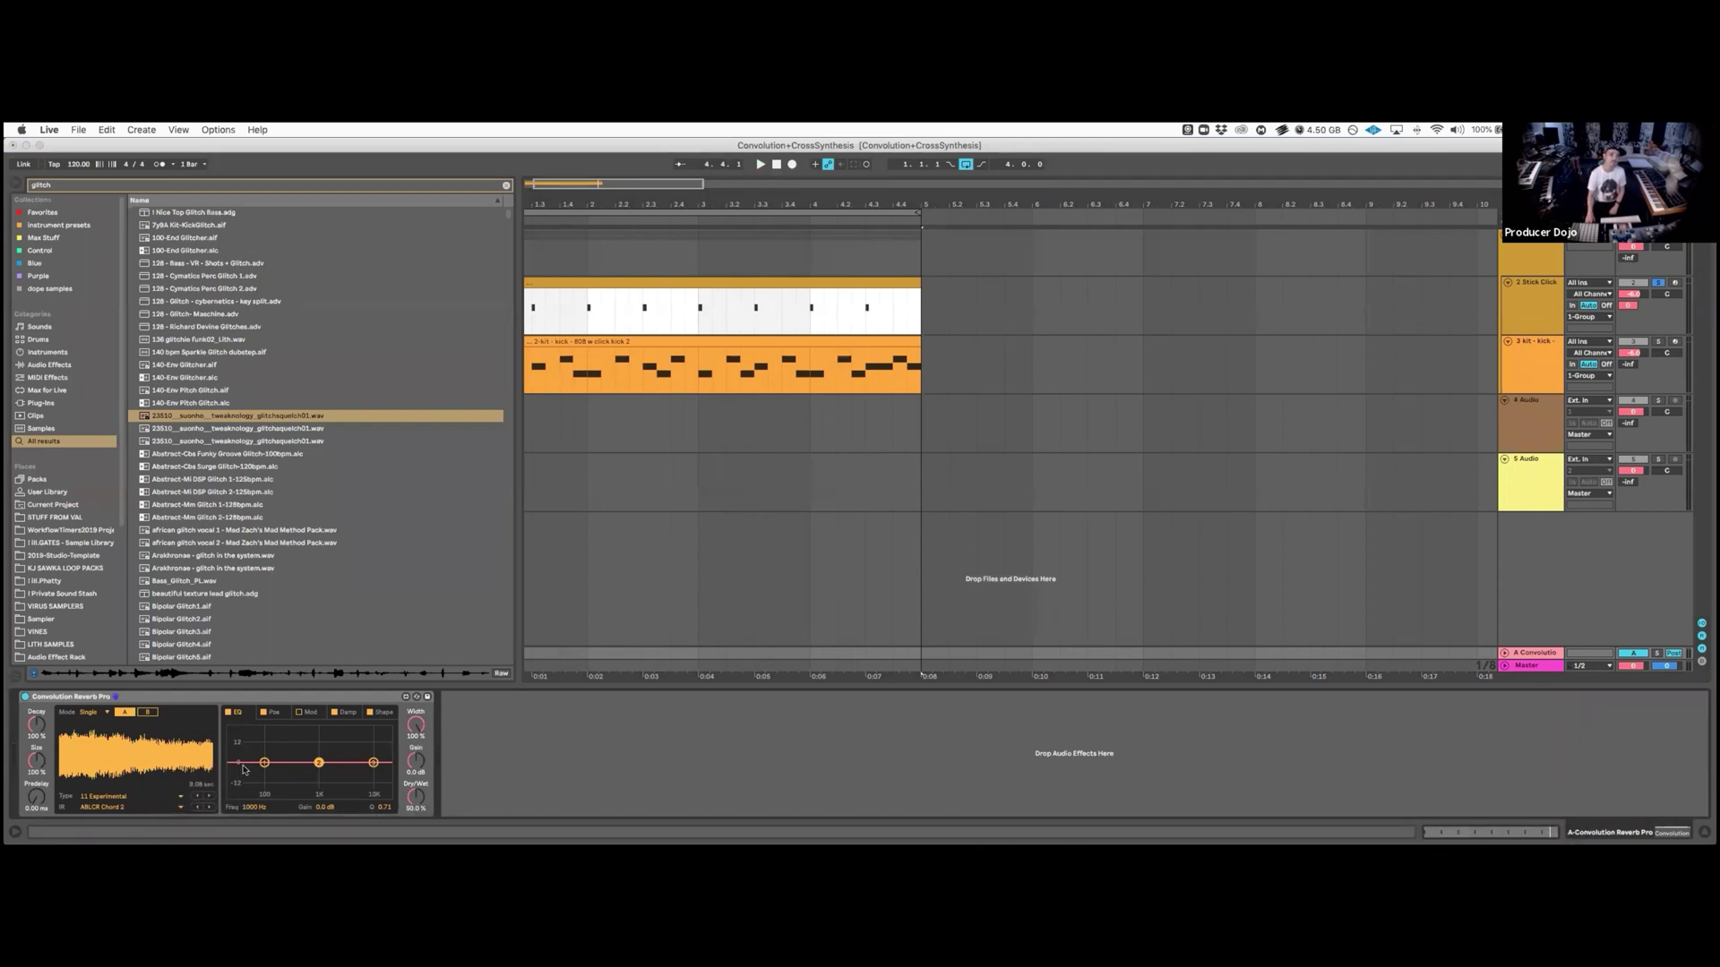
Select the sample african glitch vocal 1 - Mad Zach's Mad Method Pack.wav in the glitch results, then open Live's Dock options.
left_click(301, 592)
scroll(296, 573, "down", 1)
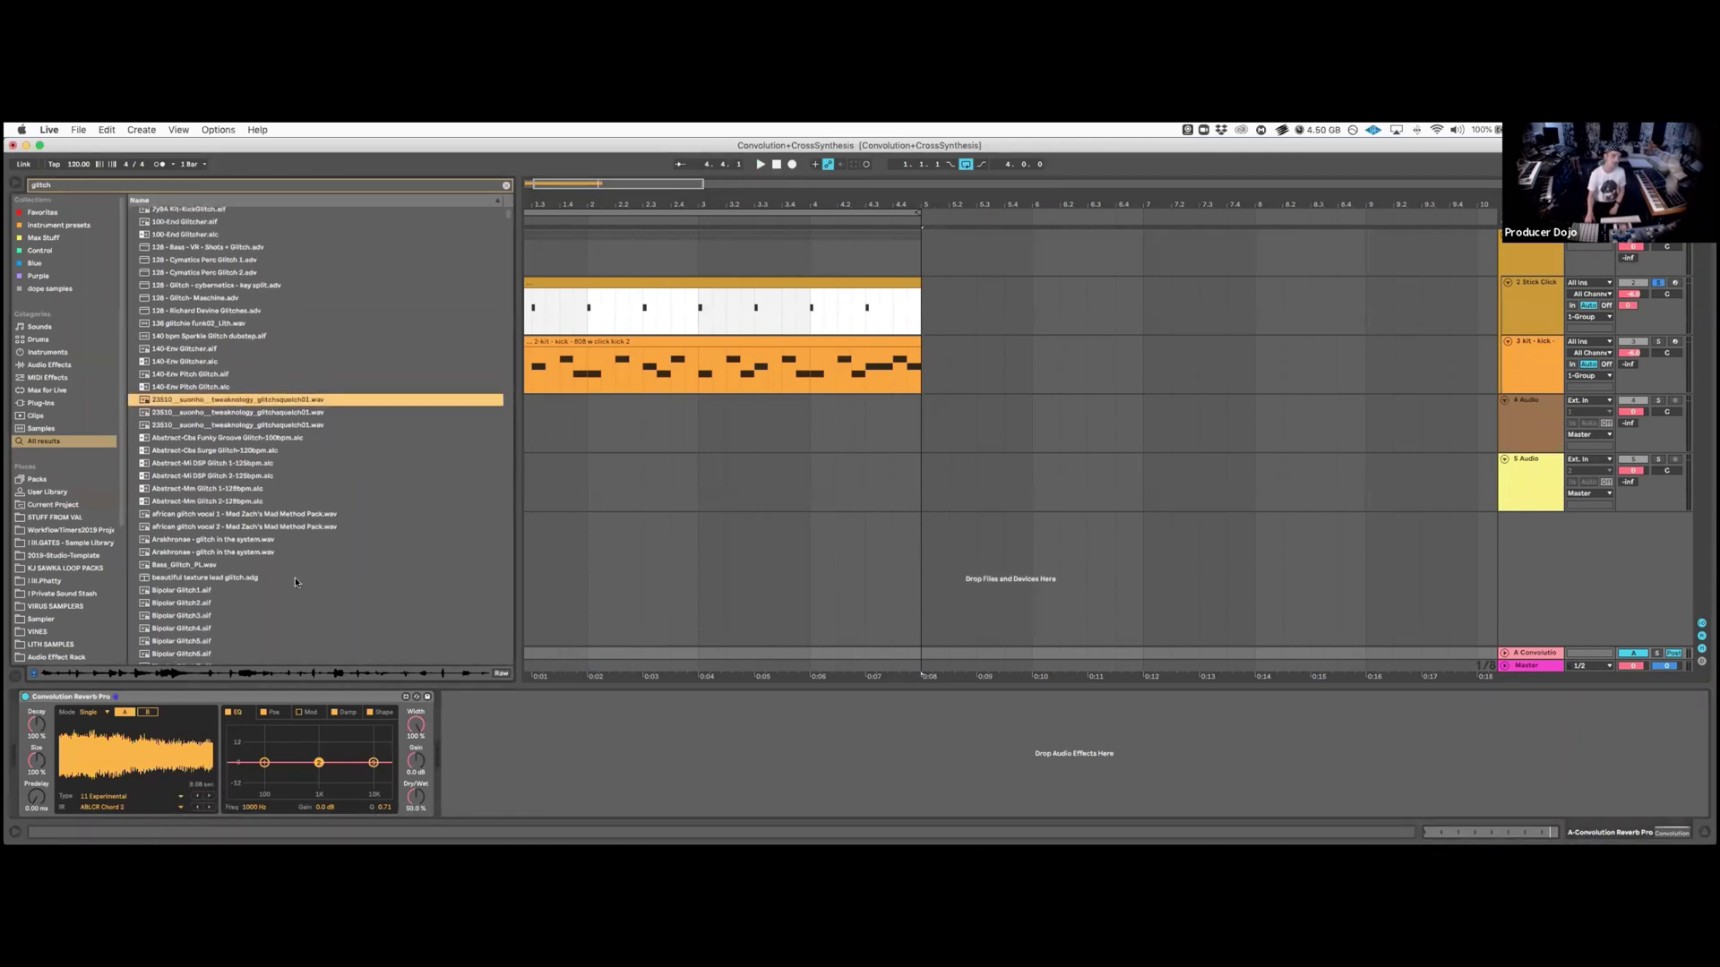
left_click(226, 519)
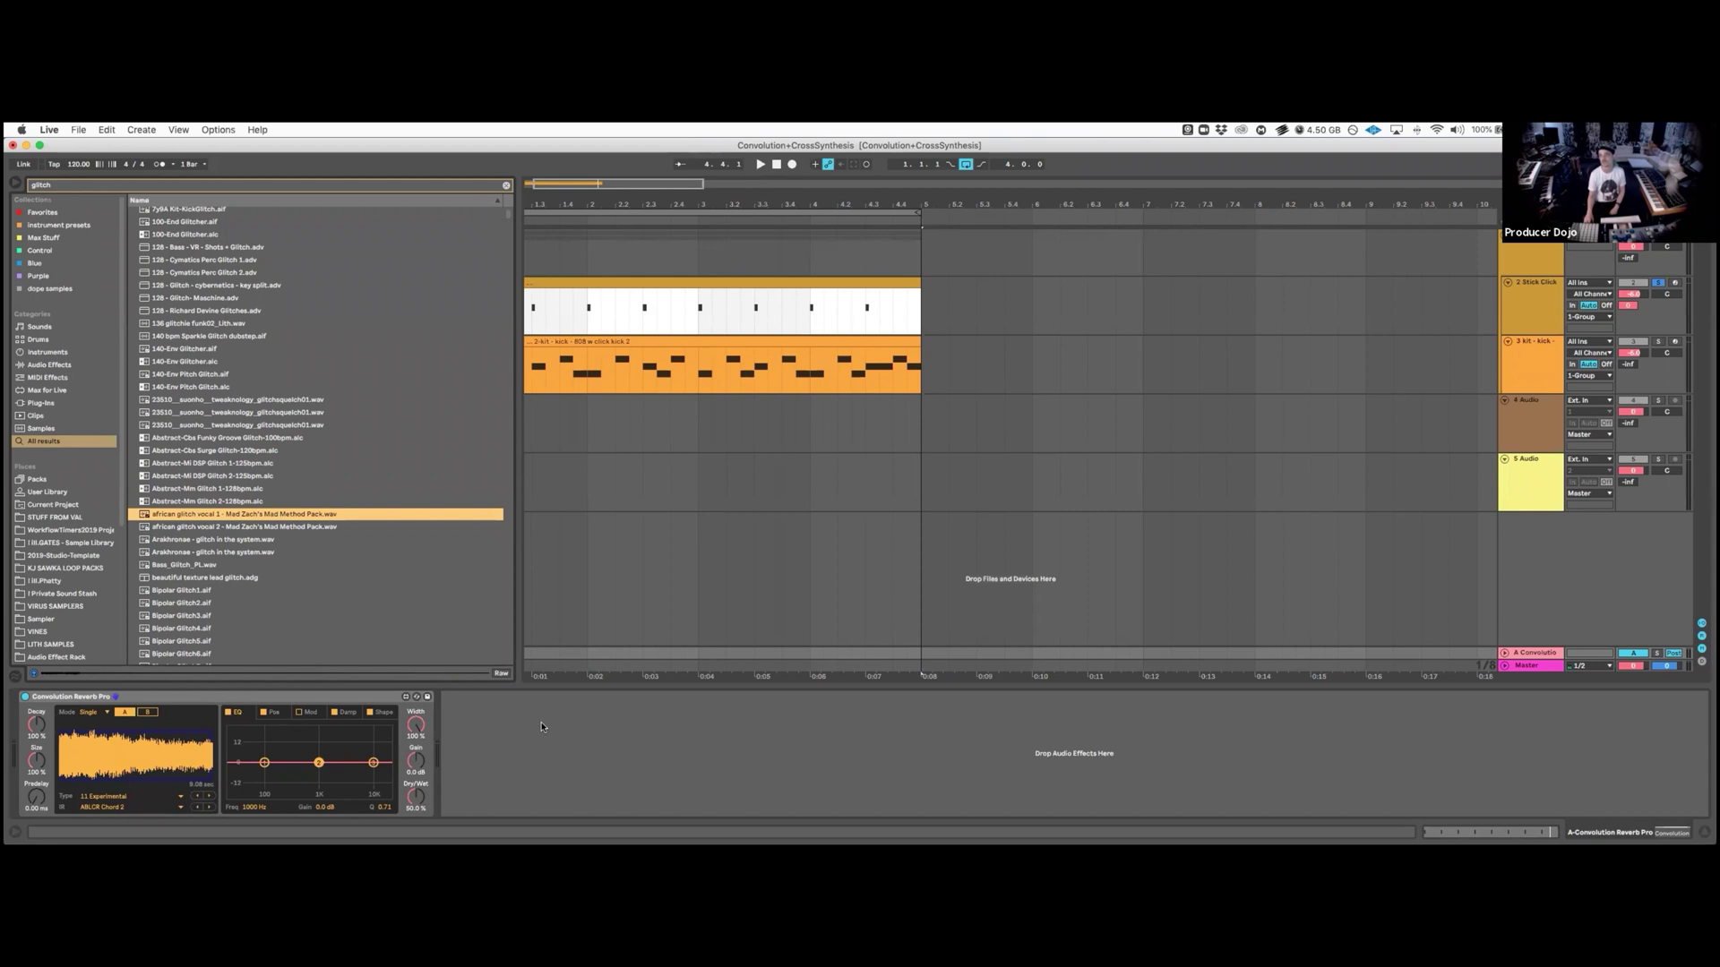
mouse_move(710, 827)
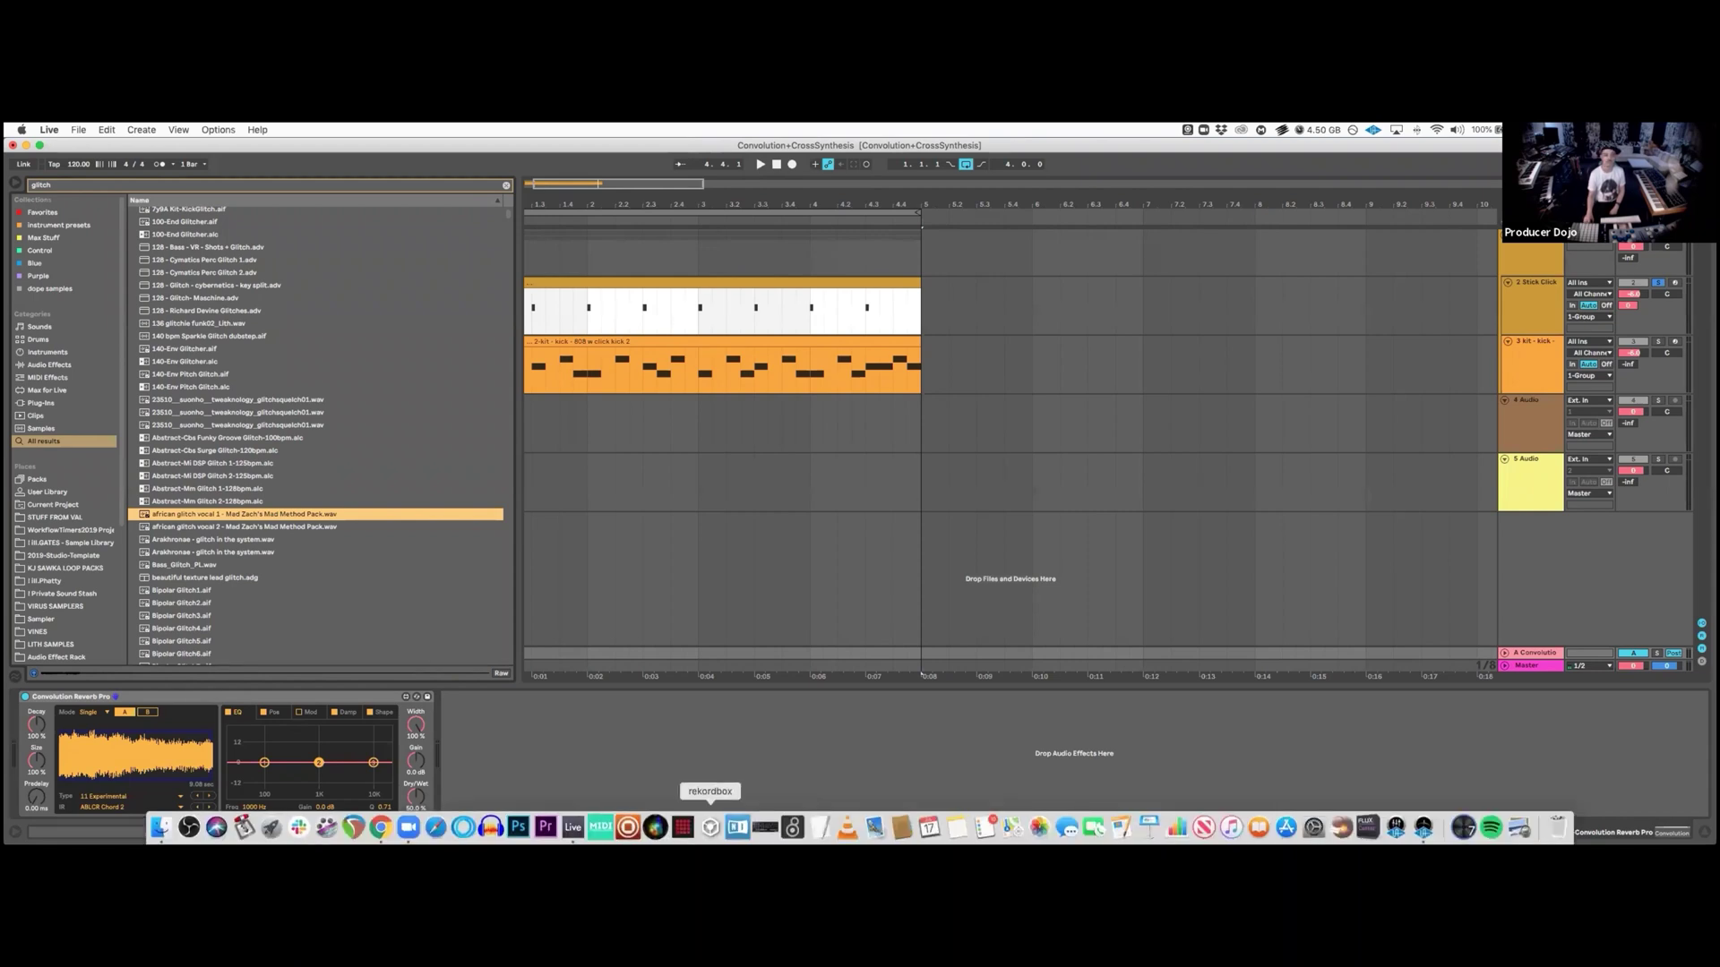
right_click(572, 828)
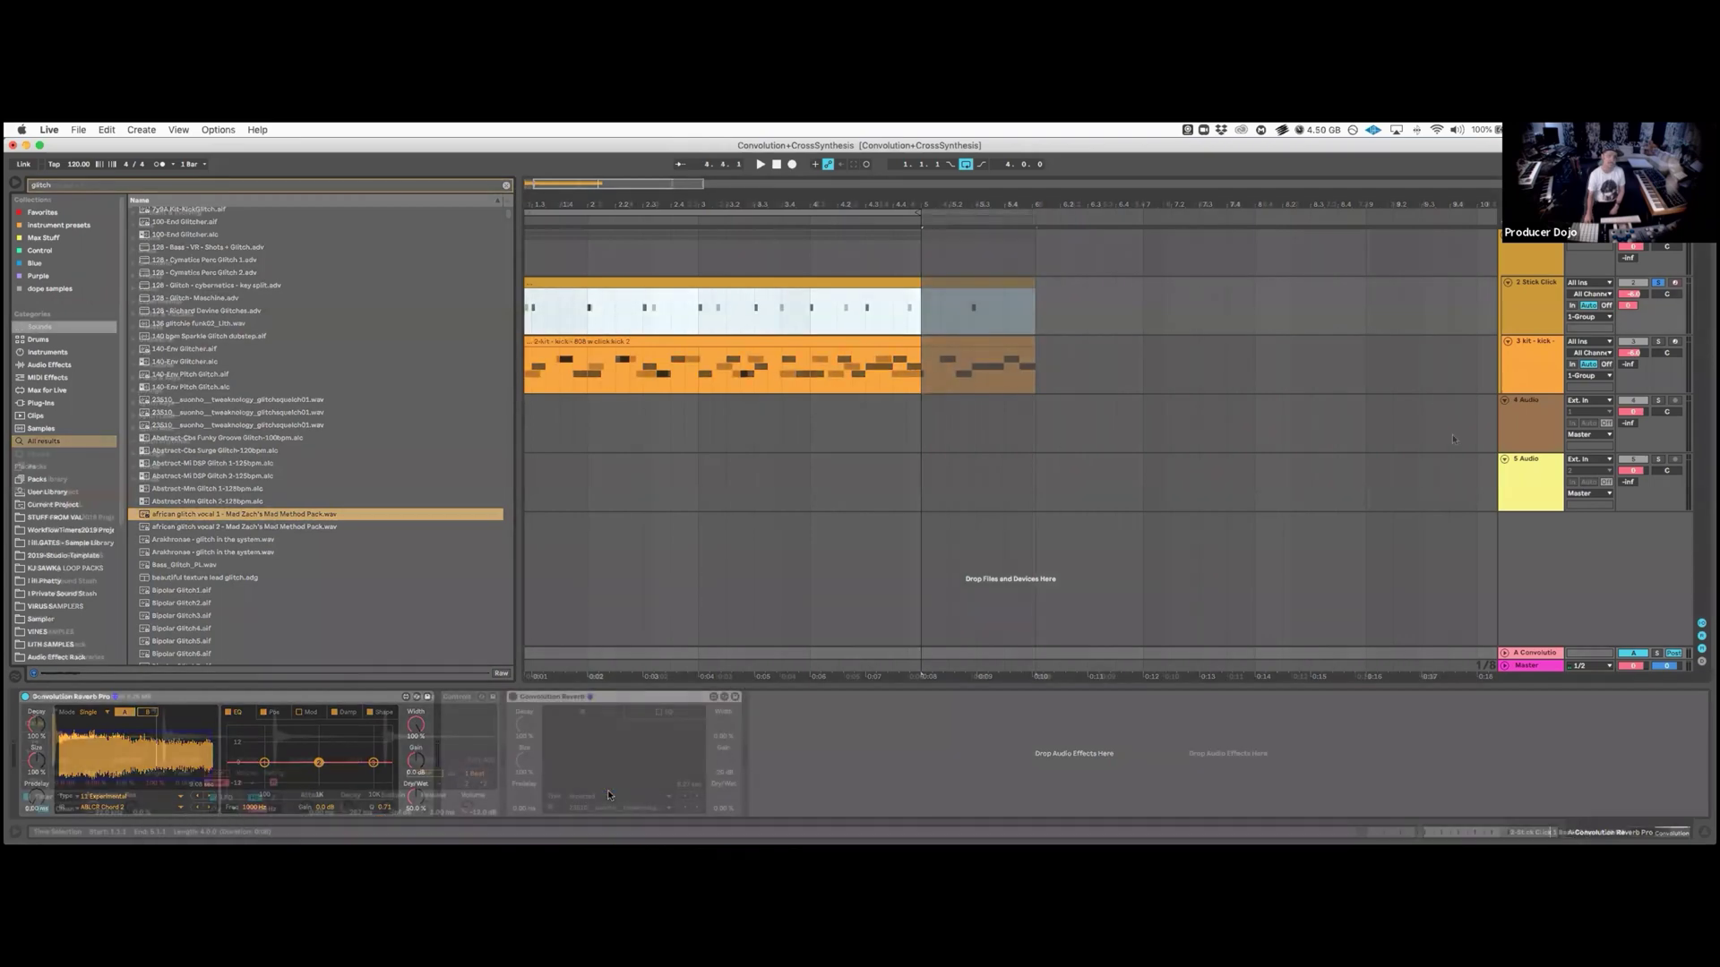
Deactivate the Stick Click track, select the kit - kick track and play its 808 pattern.
left_click(1636, 283)
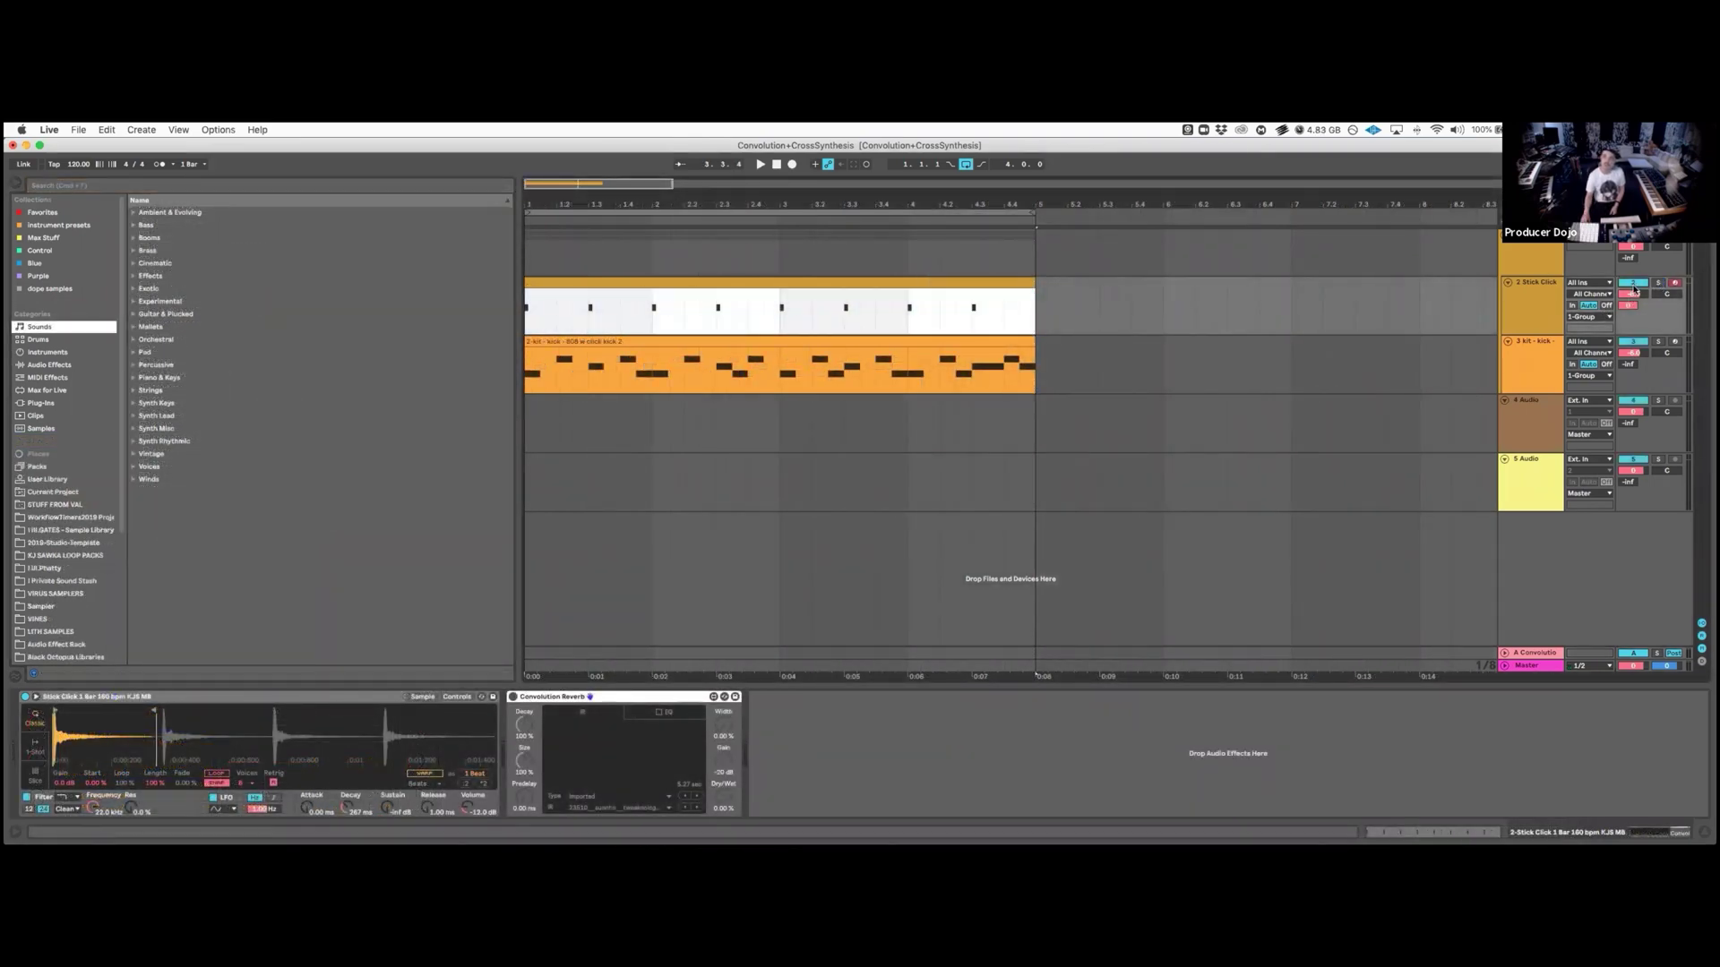
left_click(1530, 353)
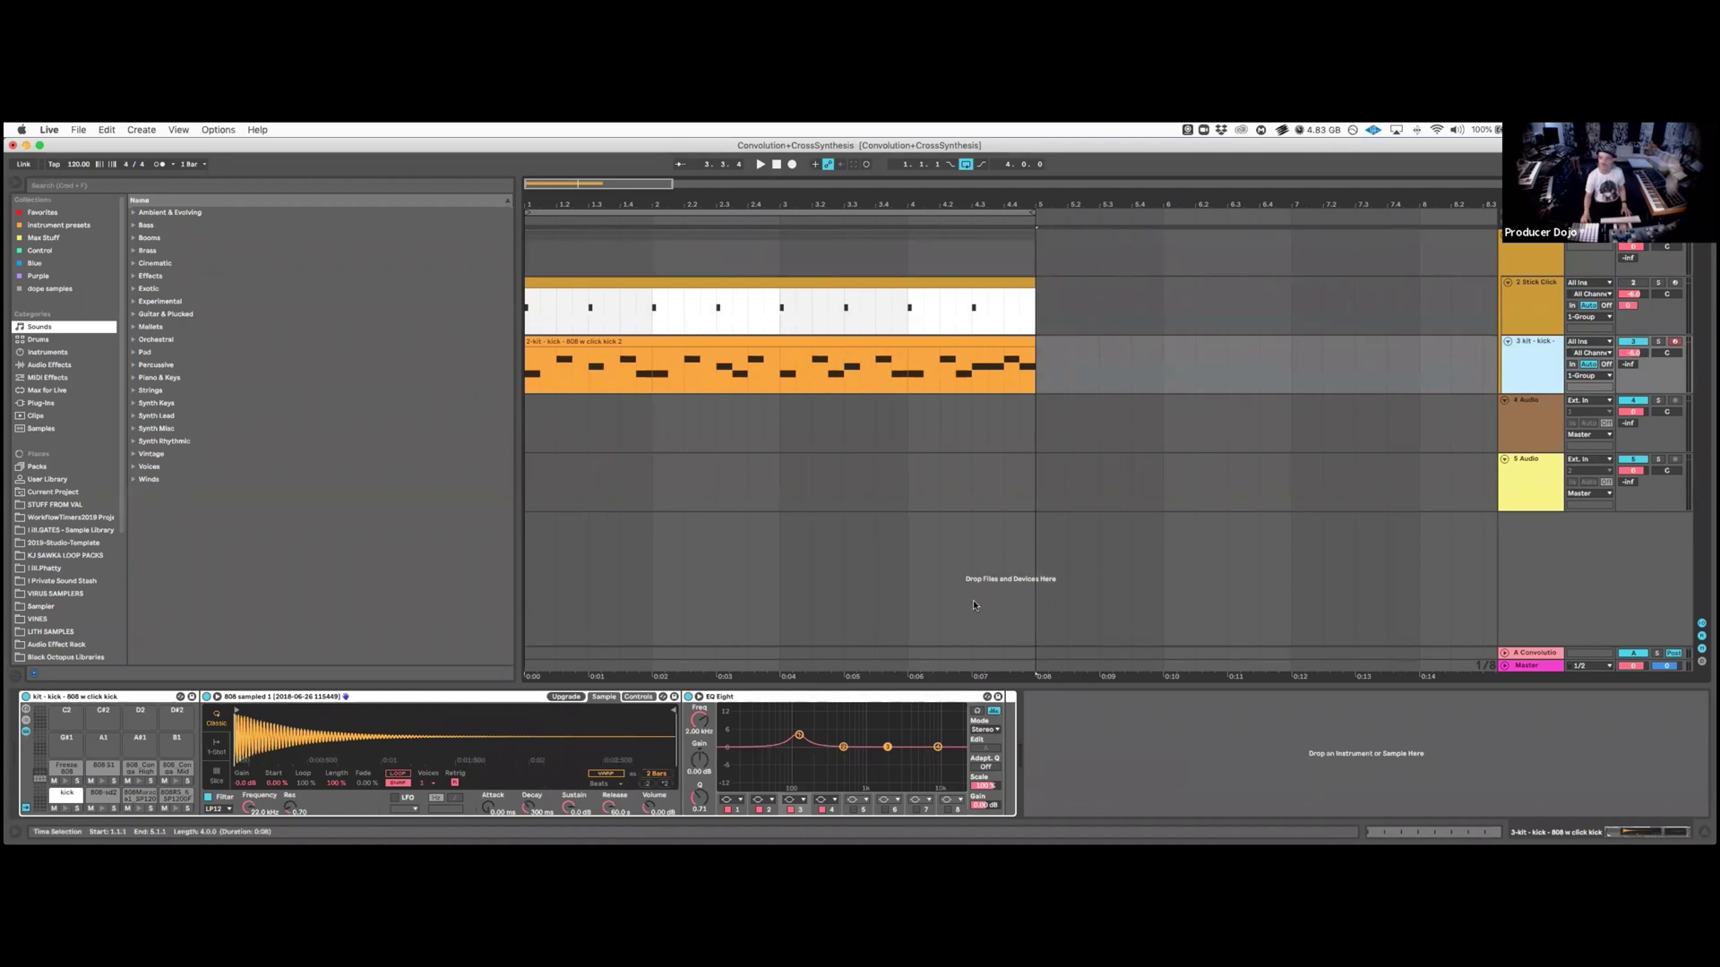
key("space")
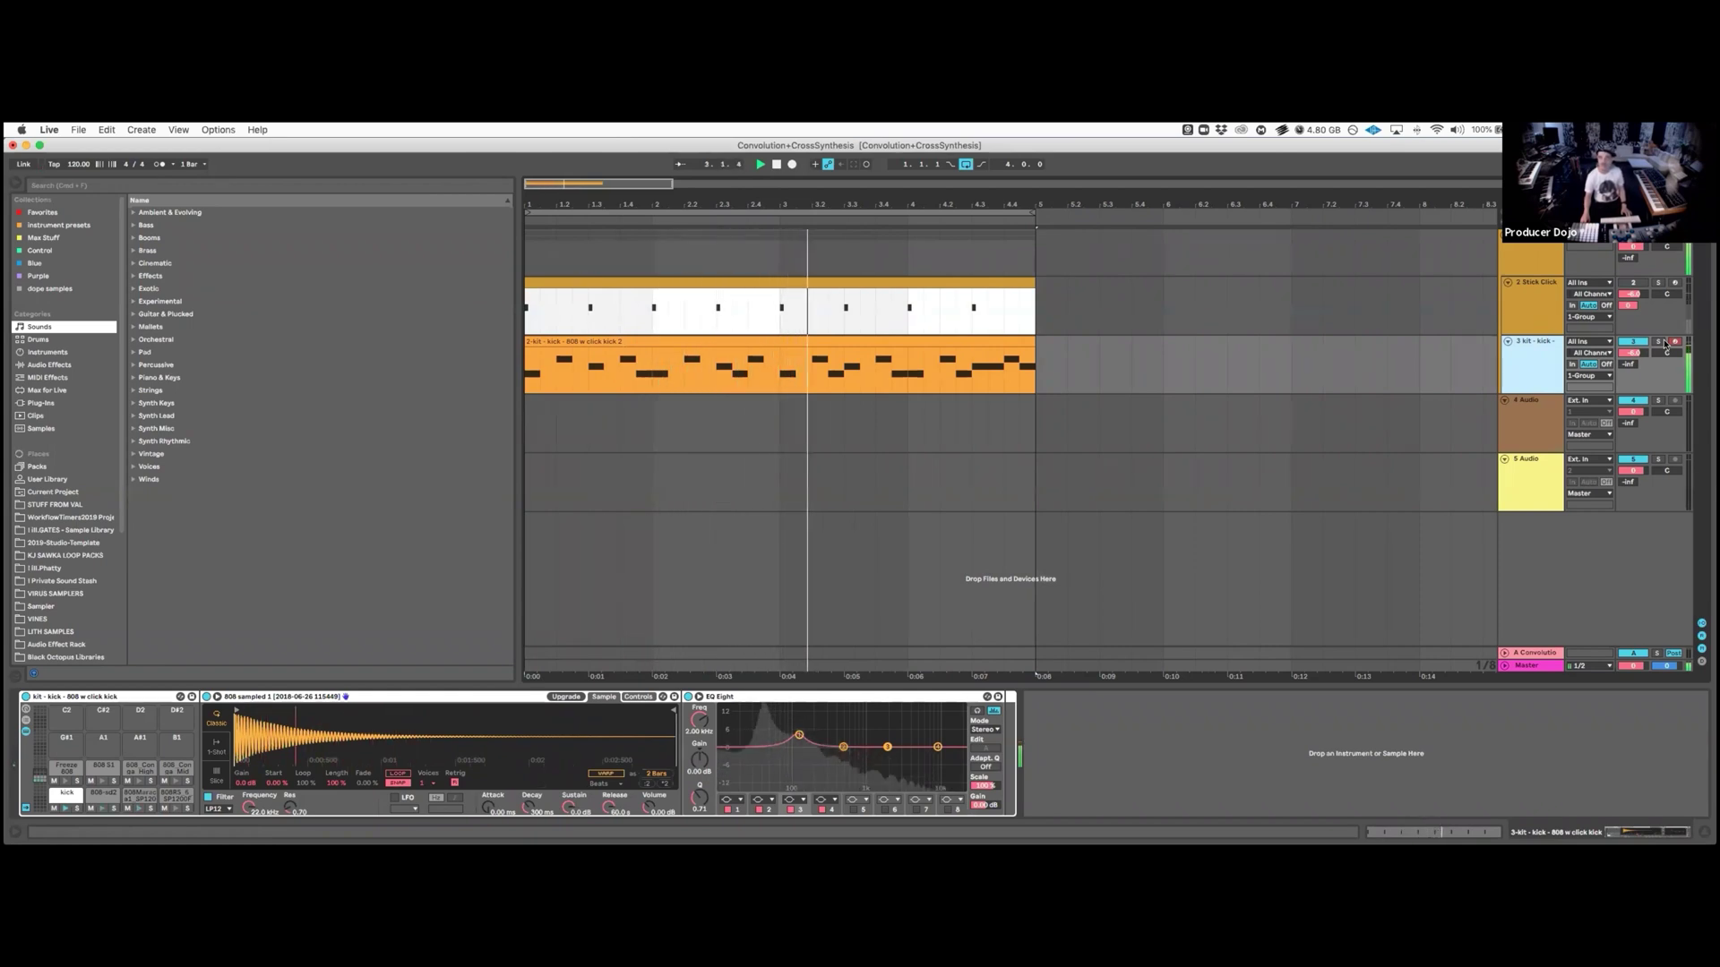
key("space")
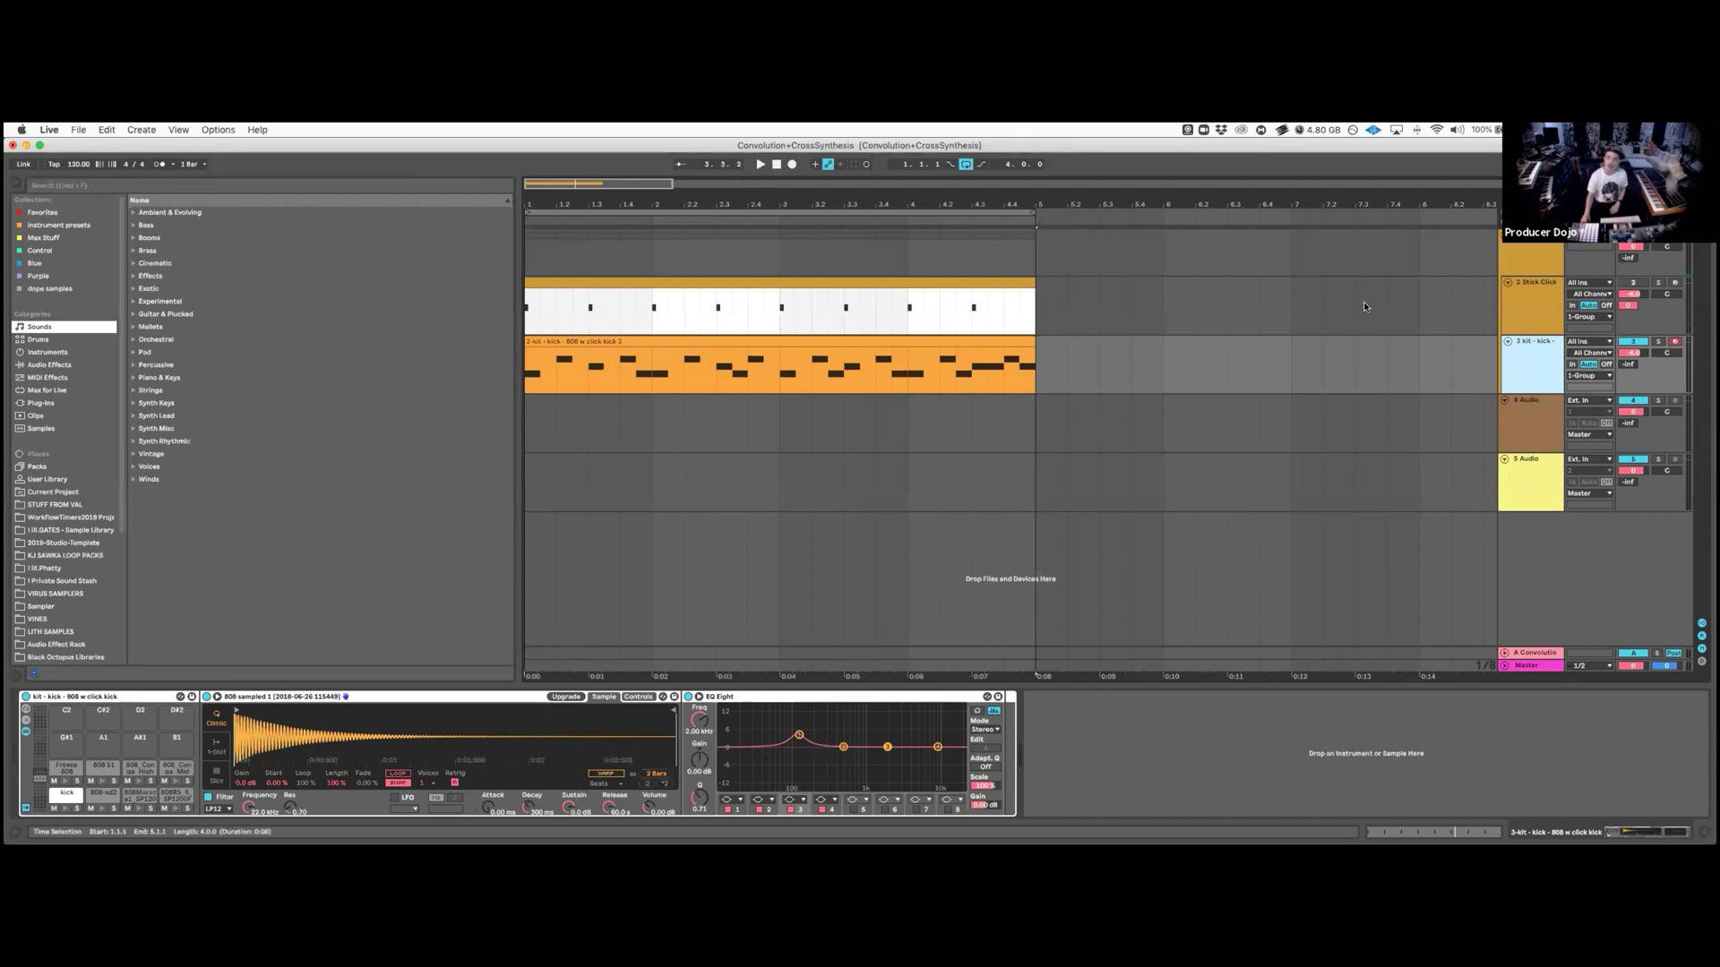
Turn on Convolution Reverb Pro on the group track with Dry/Wet at 0 % and load the Claps LR 1 impulse response.
left_click(1469, 248)
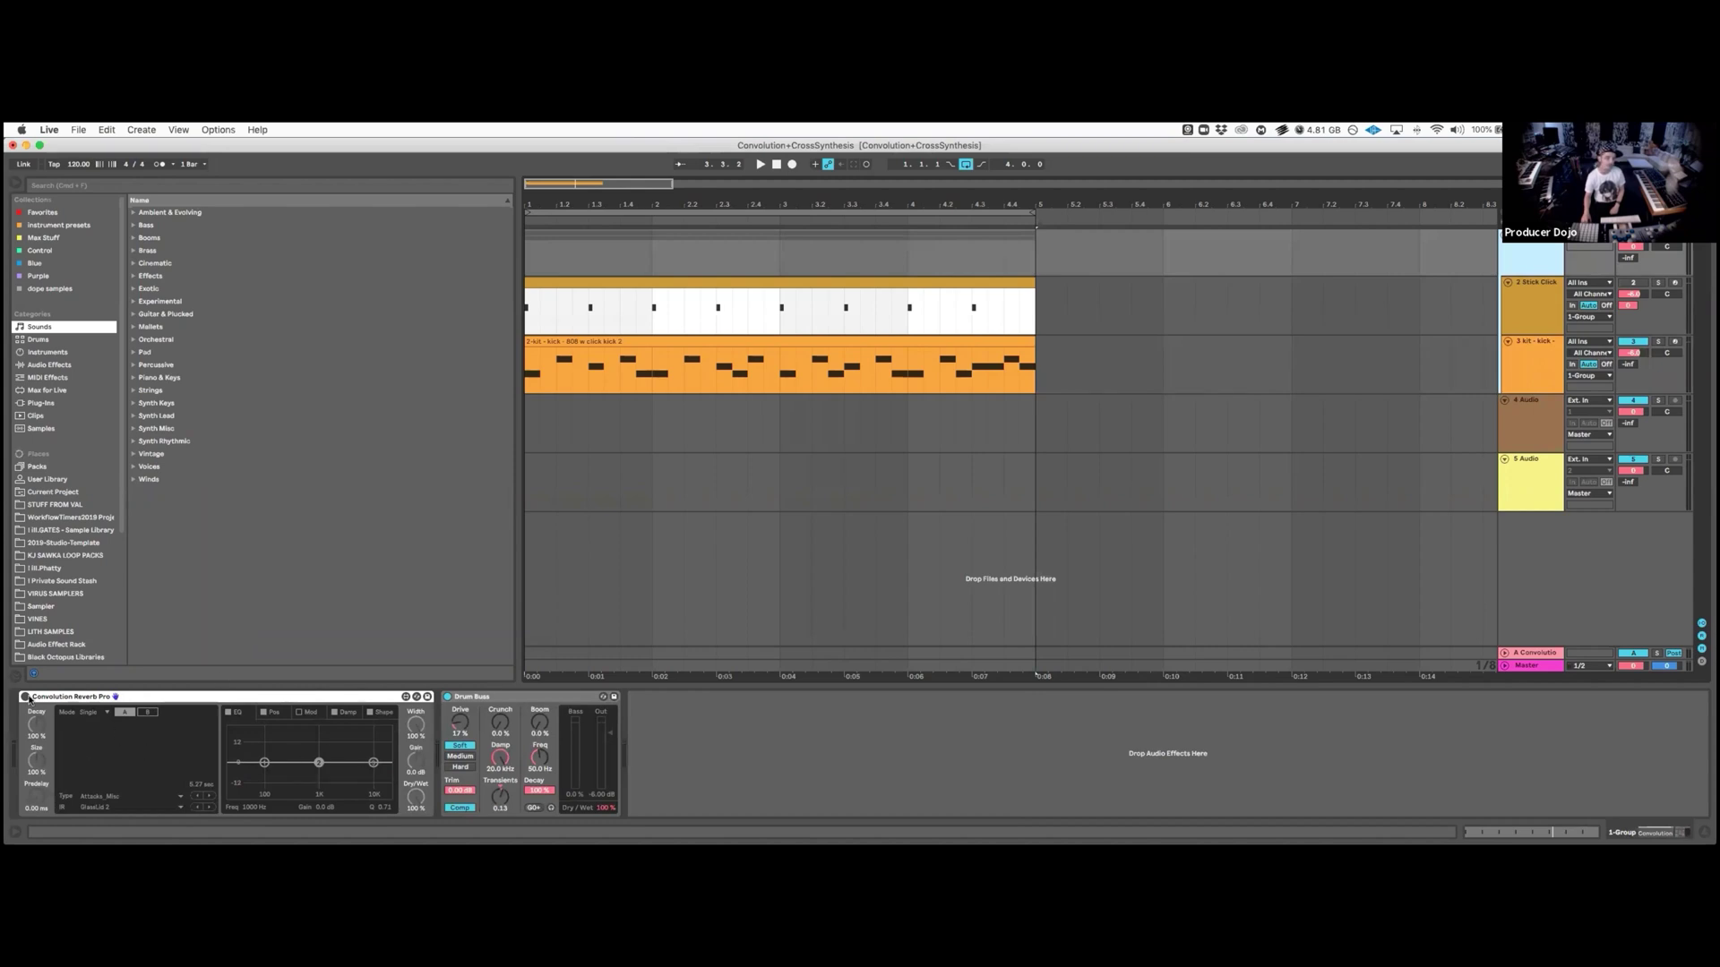
left_click(23, 697)
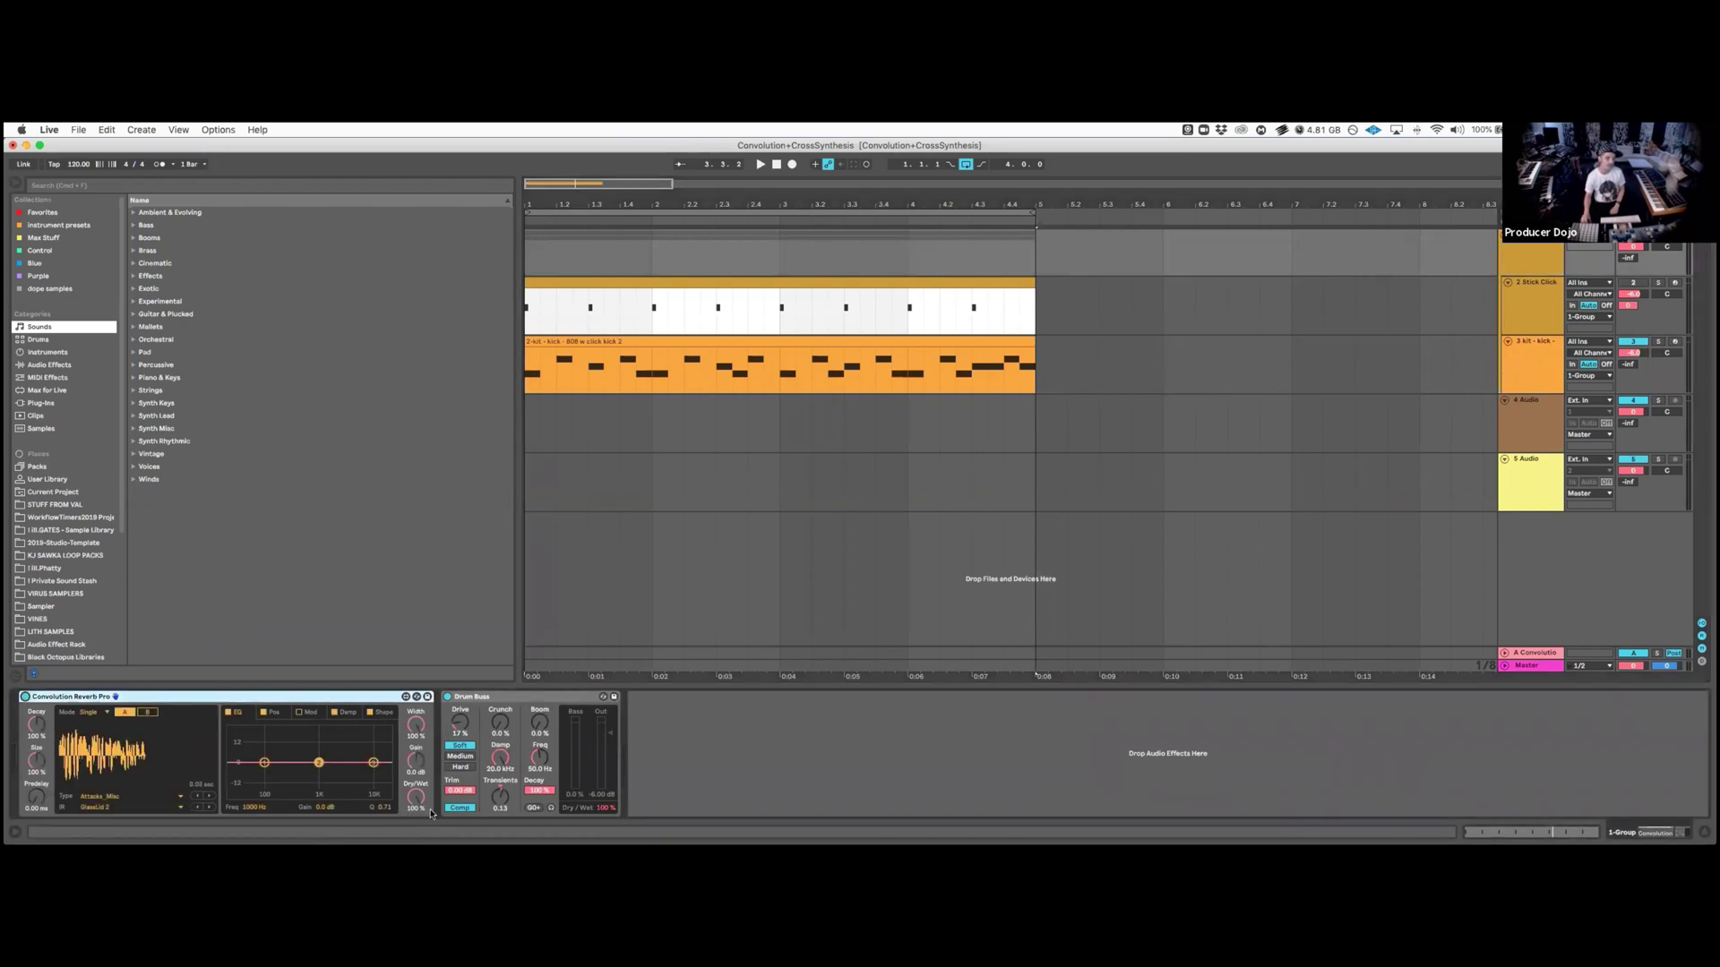
left_click_drag(430, 814, 67, 799)
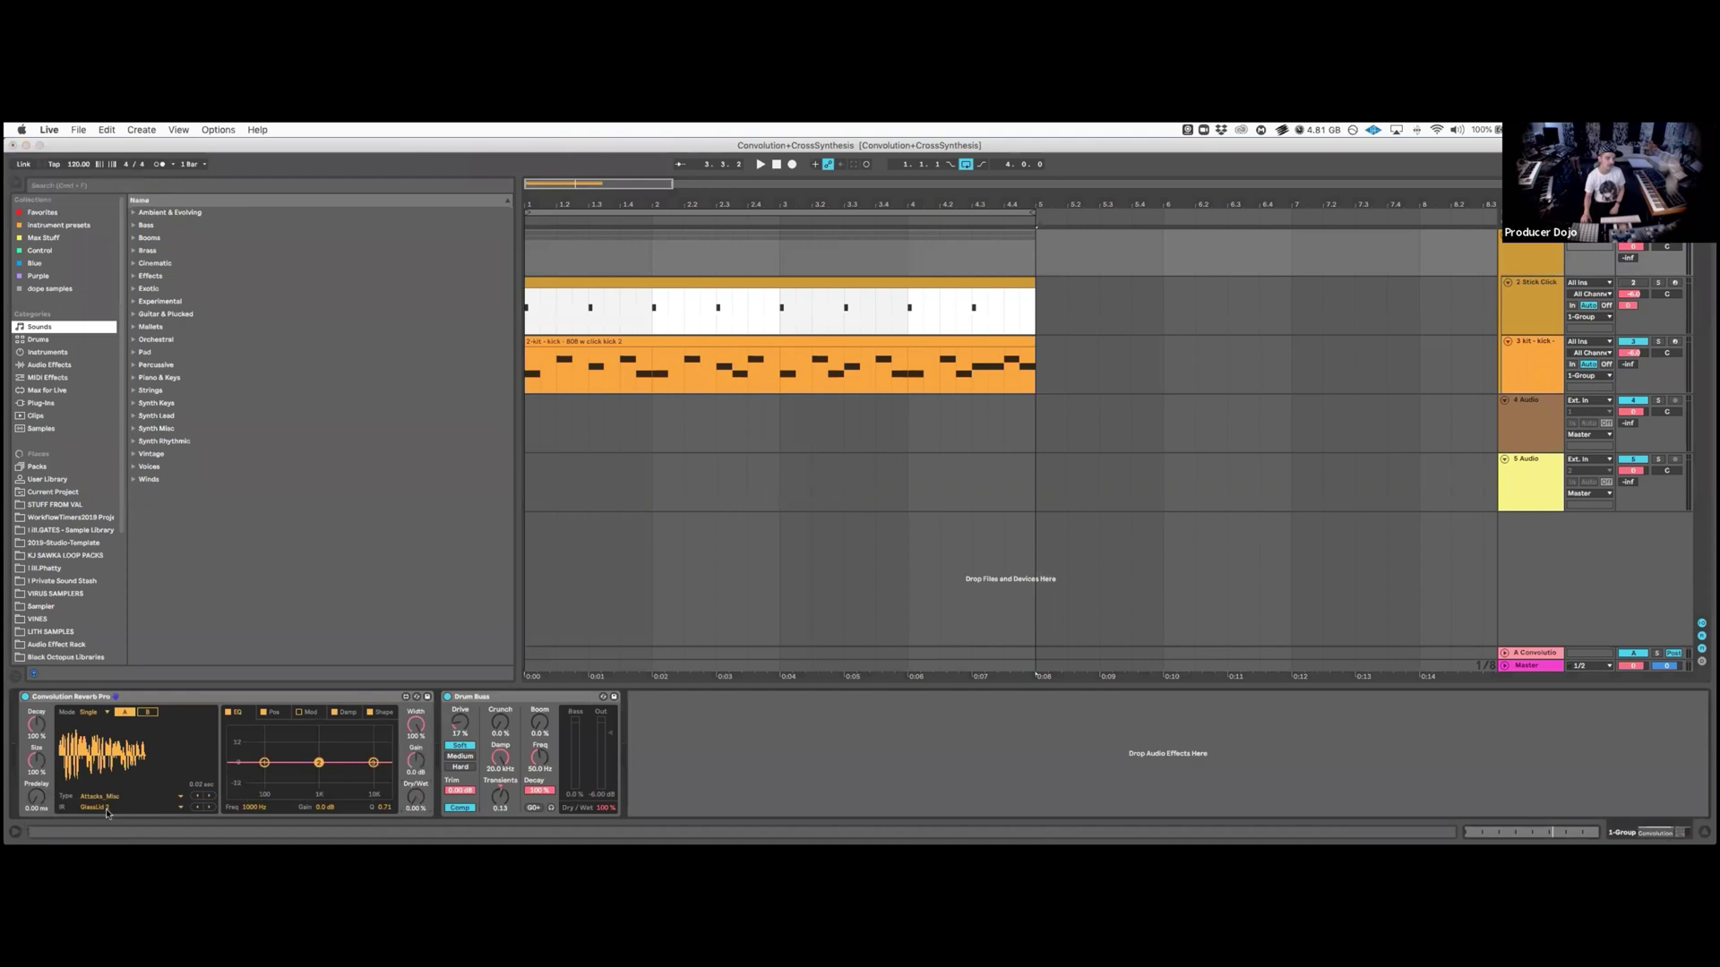
left_click(102, 809)
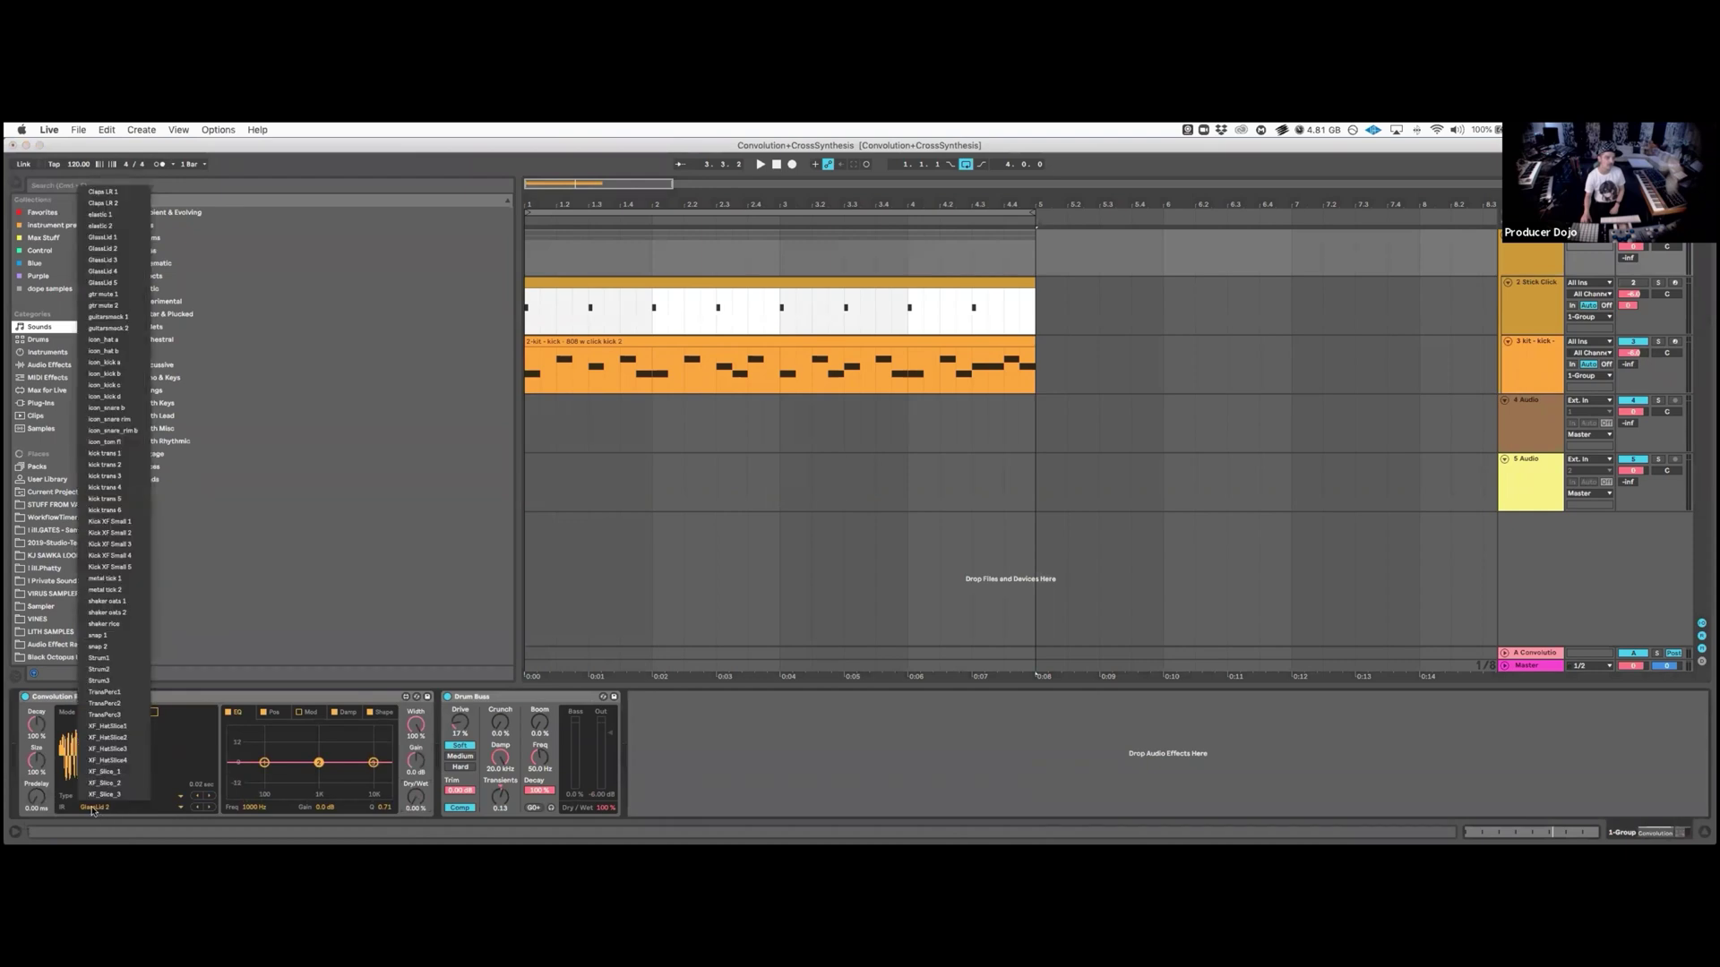
left_click(102, 192)
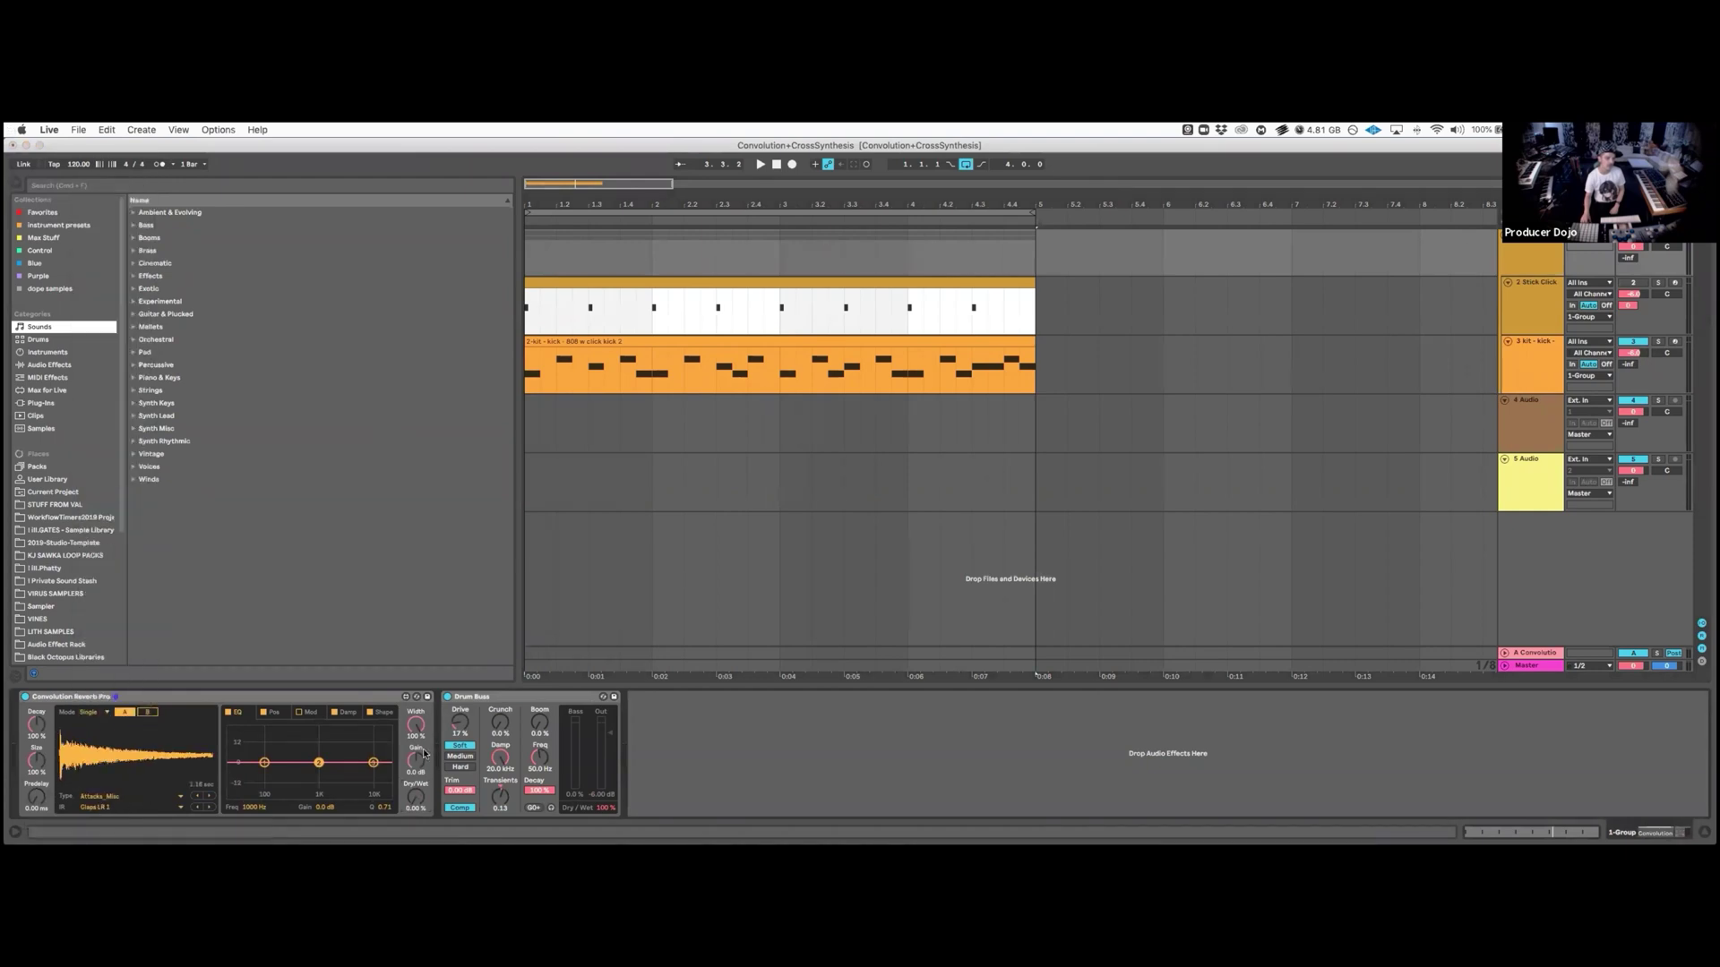
Load the XF_HatSlice1 impulse response in the group's reverb and raise Dry/Wet to 100 % during playback.
left_click(120, 810)
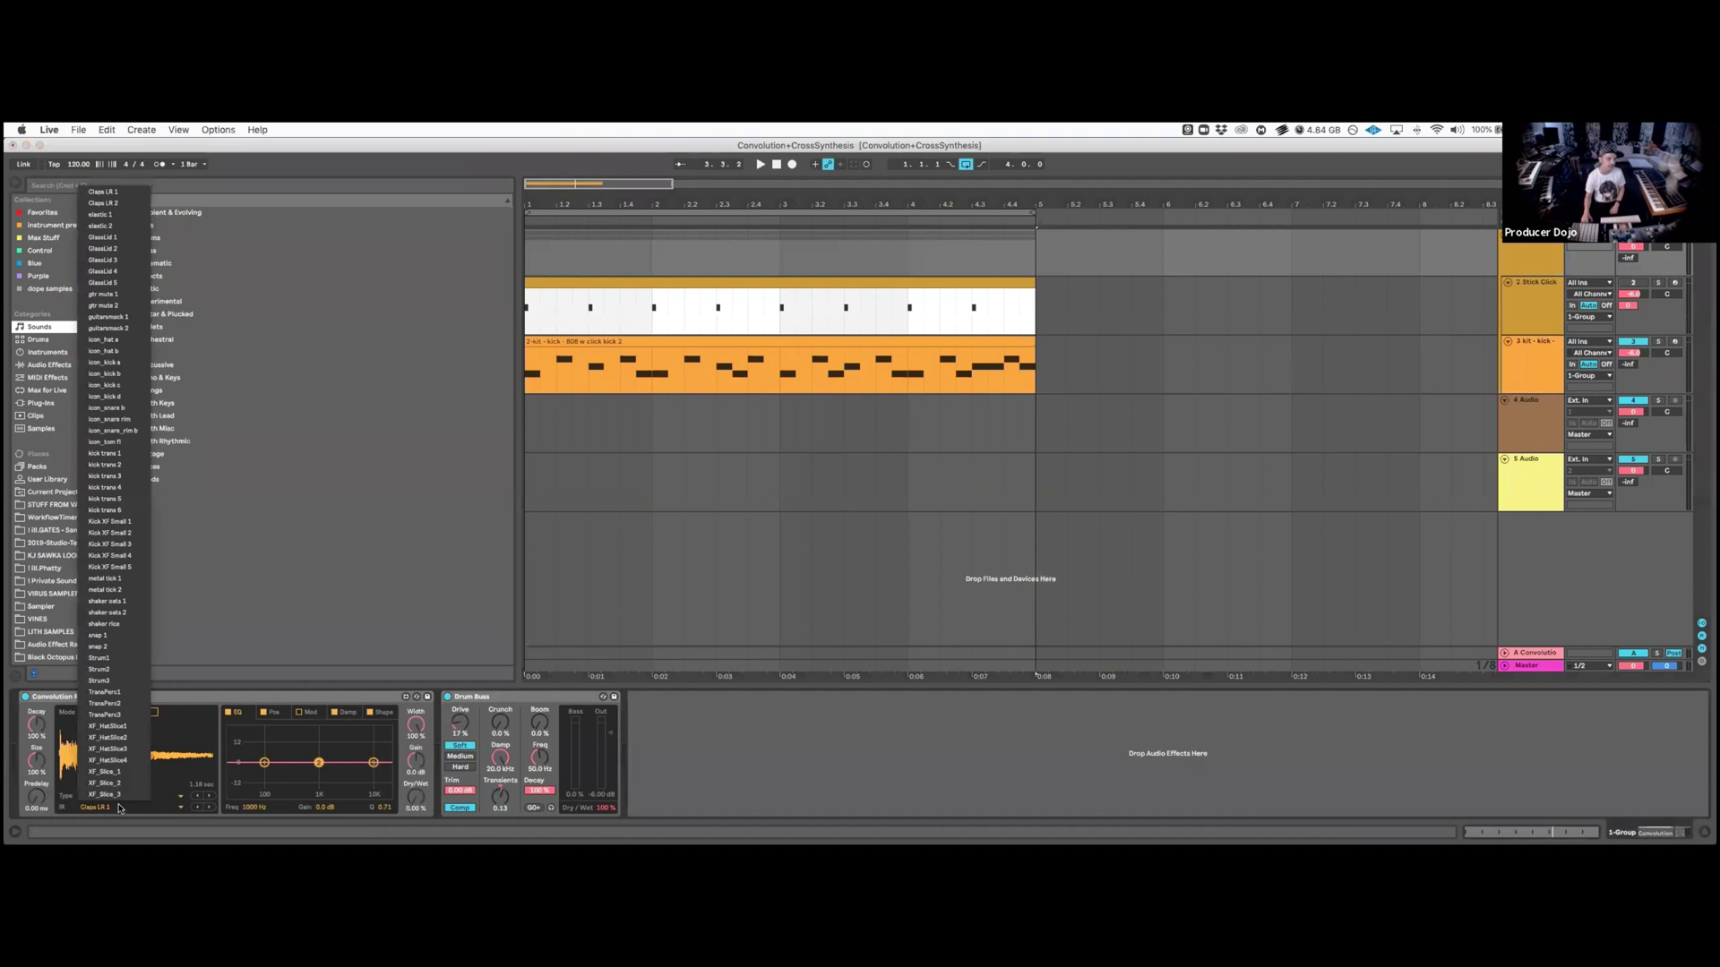
left_click(107, 727)
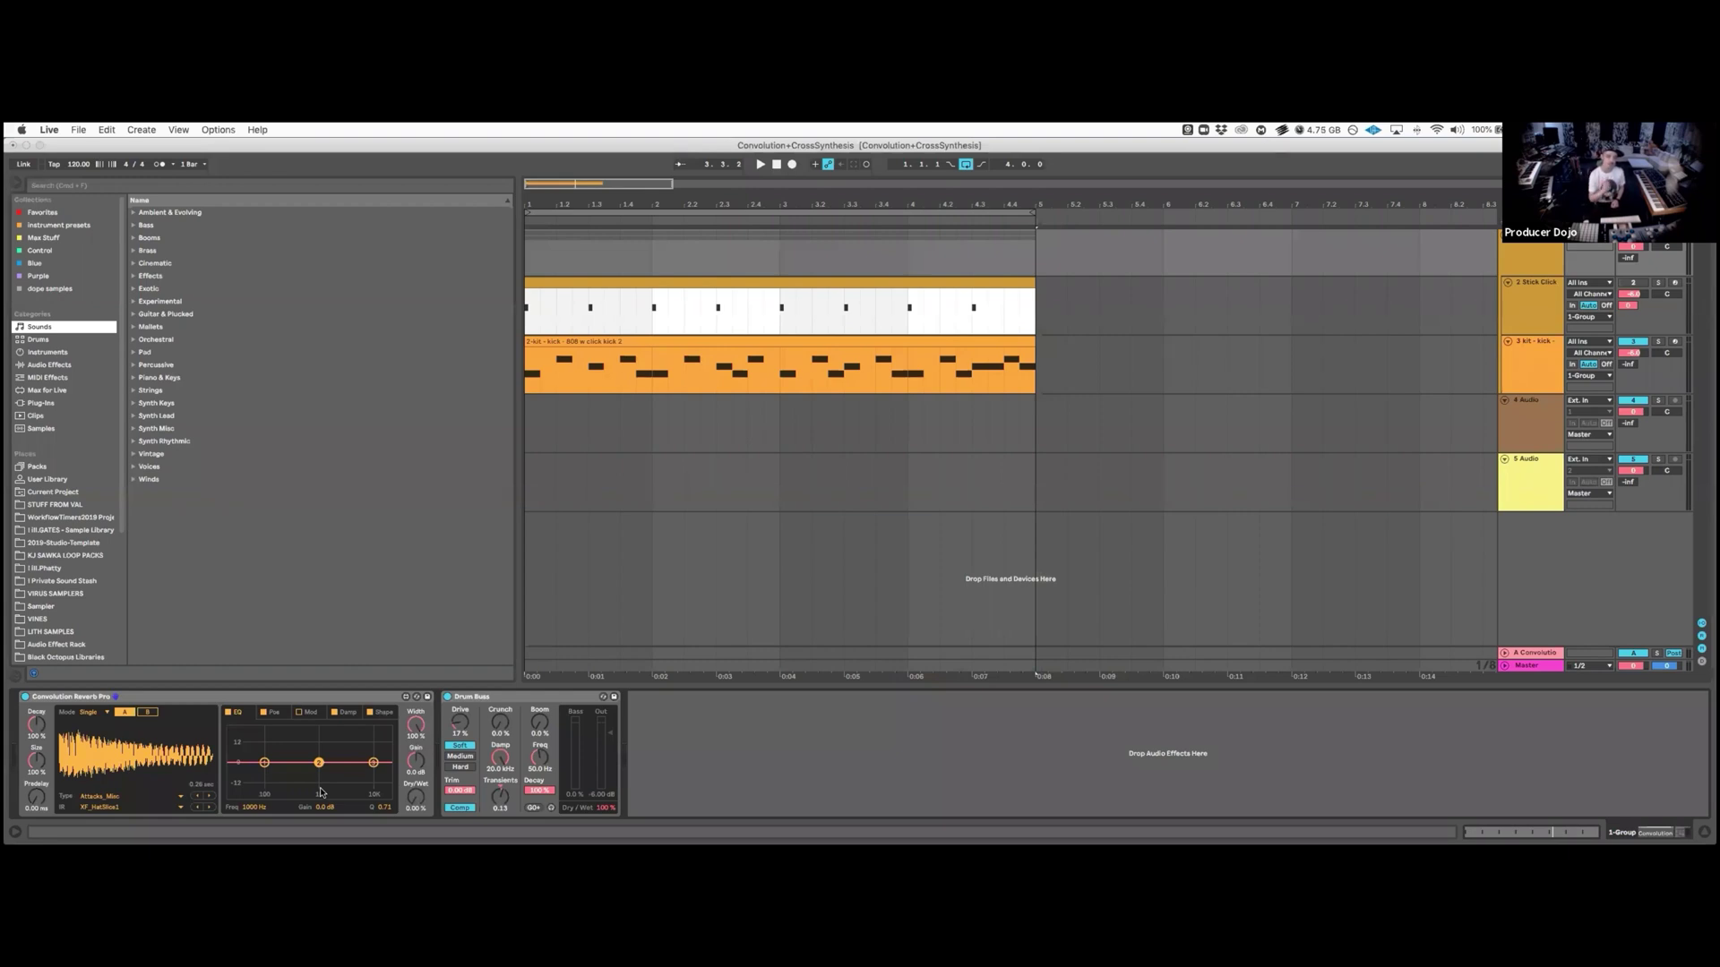
key("space")
left_click_drag(415, 797, 416, 722)
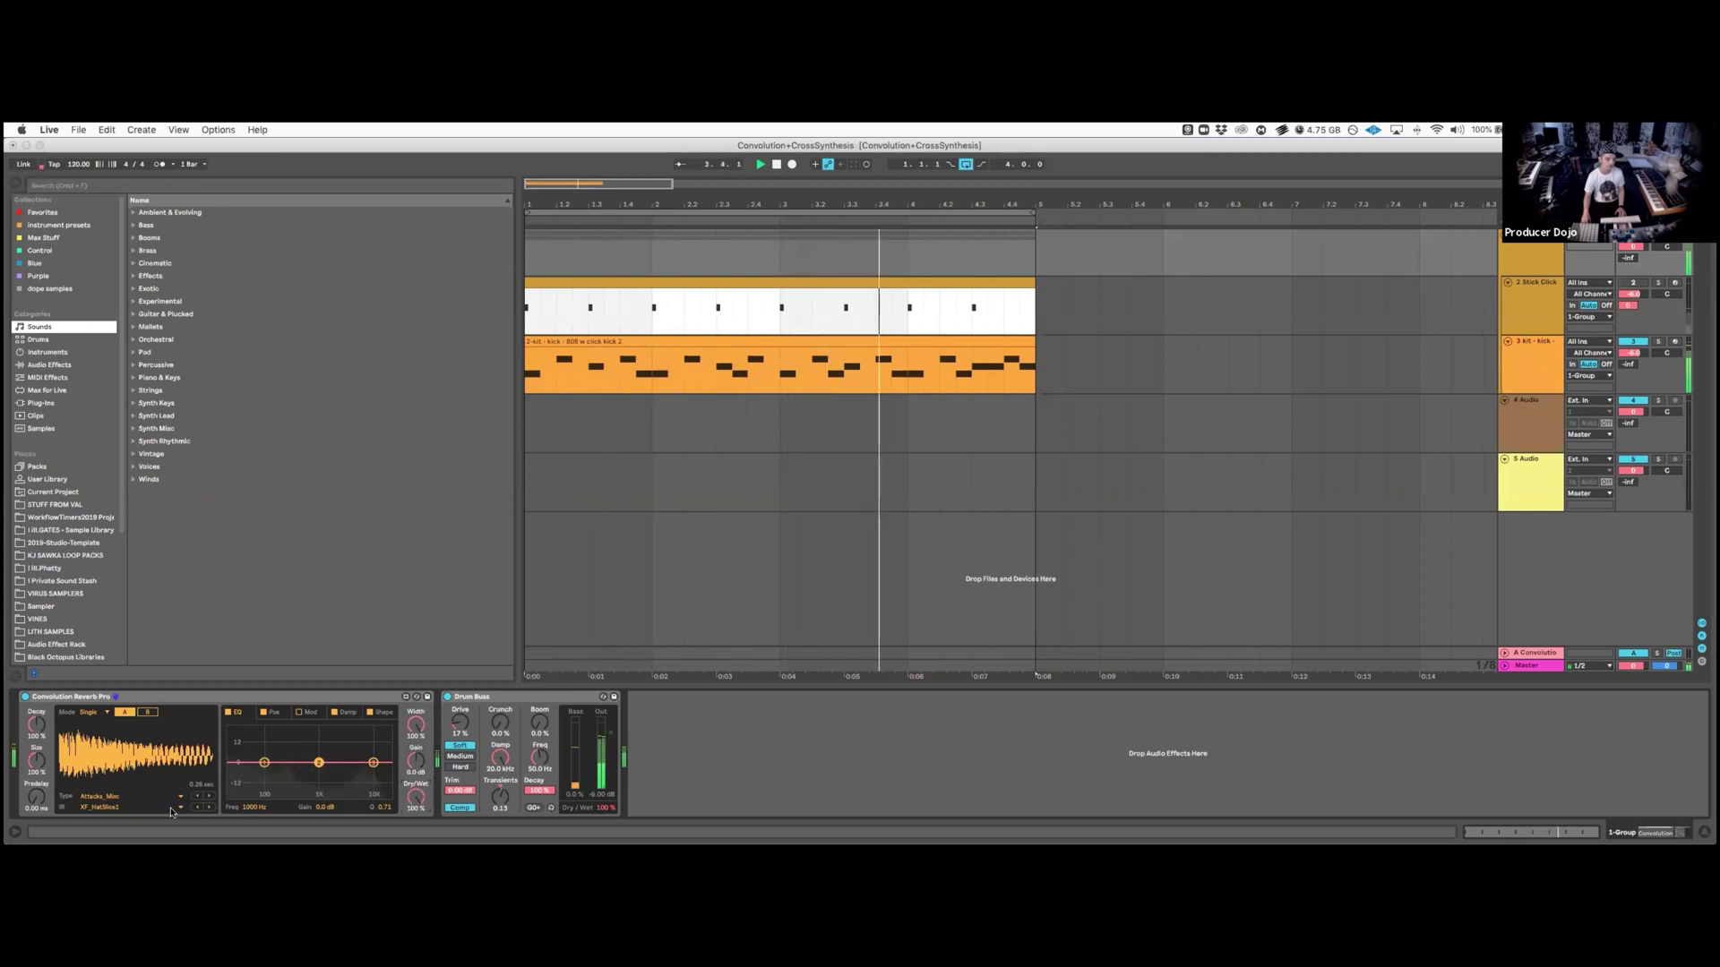
Audition the impulse responses following XF_HatSlice1 in the group's Convolution Reverb Pro while the kick pattern plays.
left_click(210, 807)
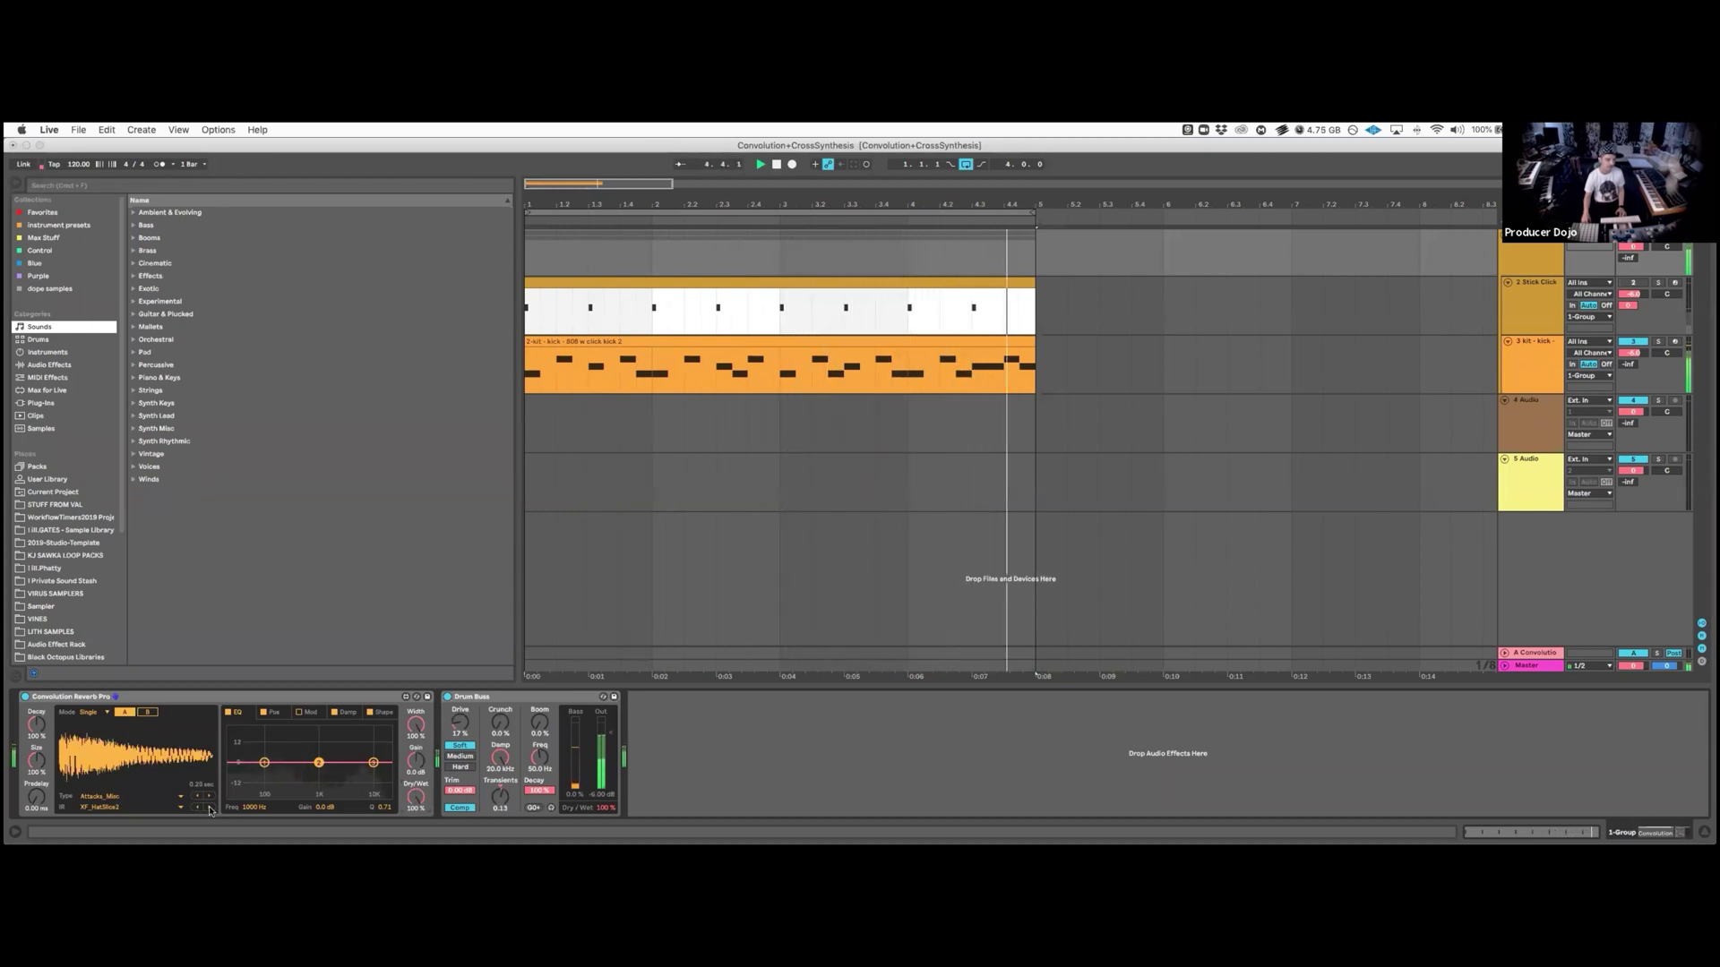
left_click(210, 809)
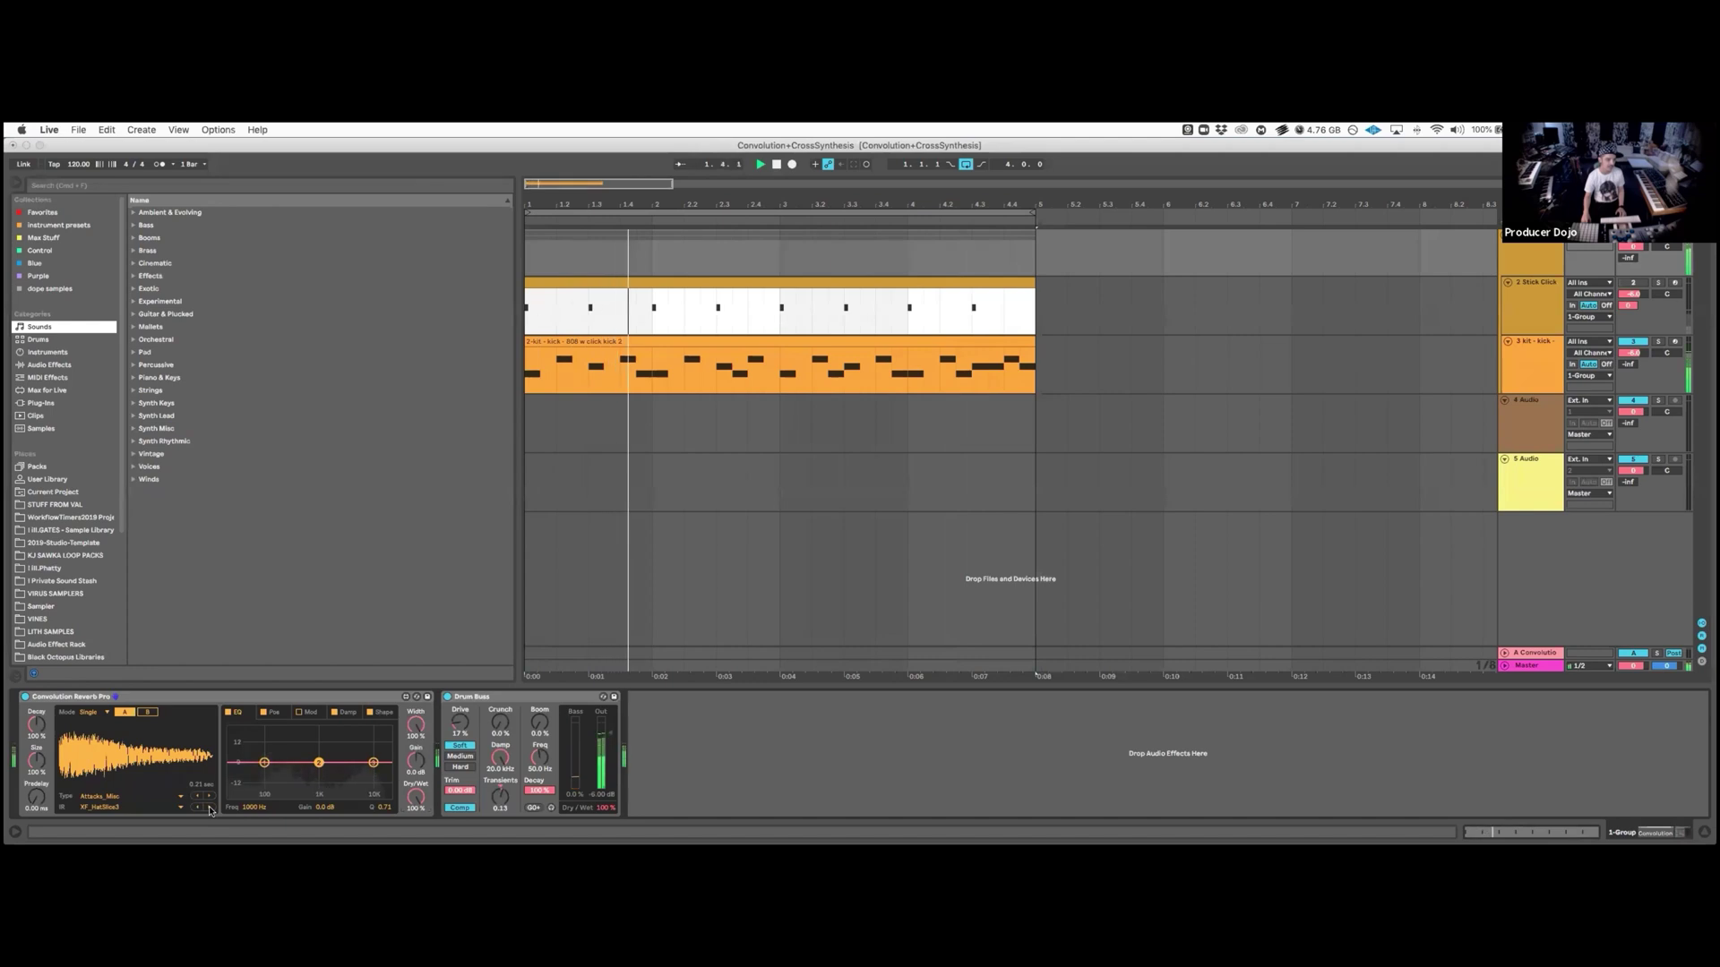
left_click(210, 809)
left_click(209, 809)
left_click(209, 809)
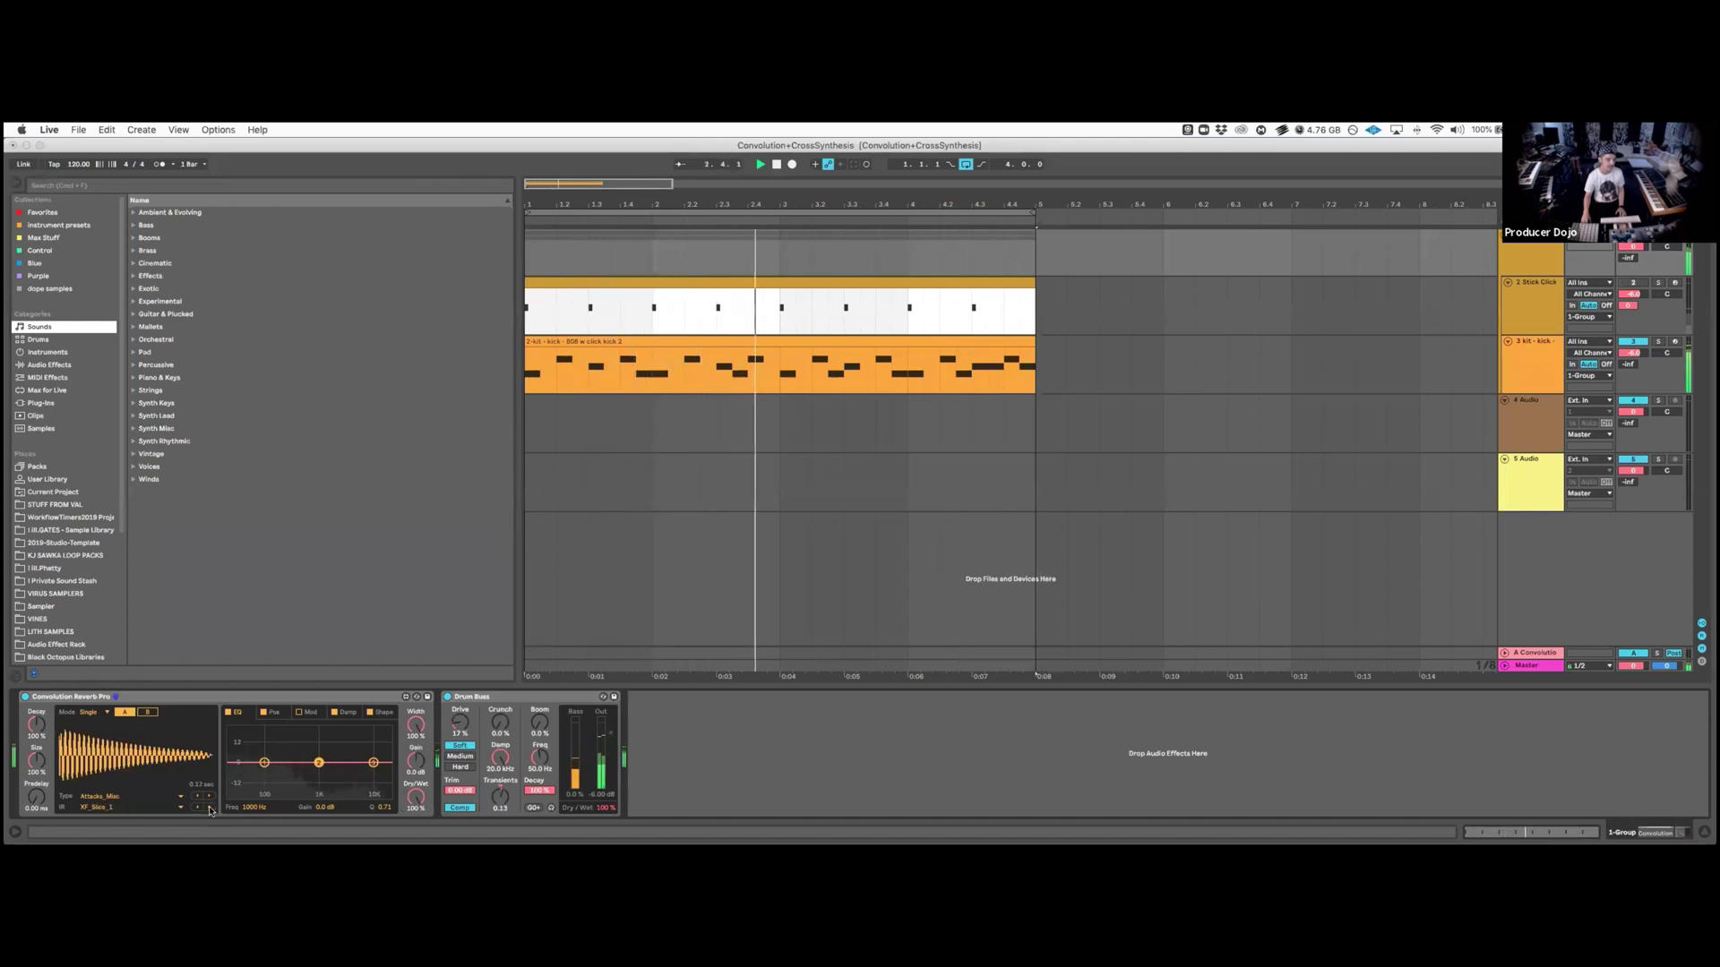
left_click(209, 809)
Go back through the Attacks_Misc impulse responses during playback and settle on a TransPerc one in the group's reverb.
left_click(196, 809)
left_click(196, 808)
left_click(196, 809)
left_click(196, 809)
left_click(196, 808)
left_click(197, 808)
left_click(196, 809)
left_click(197, 808)
left_click(196, 809)
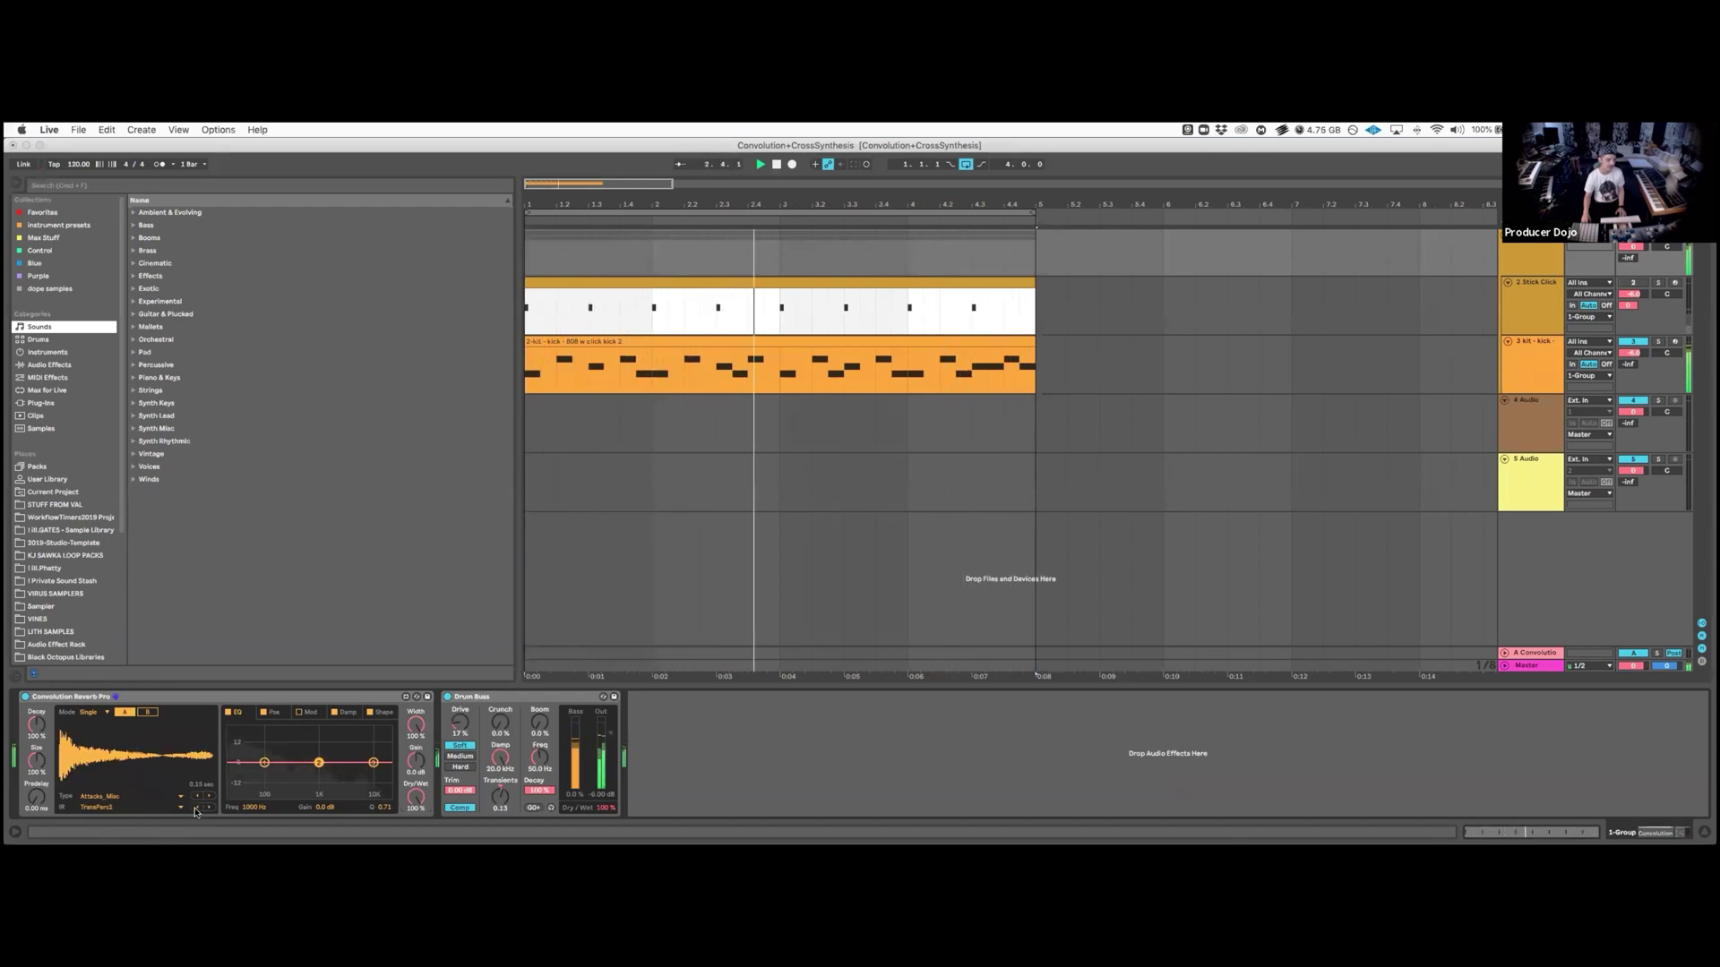
left_click(196, 809)
left_click(207, 808)
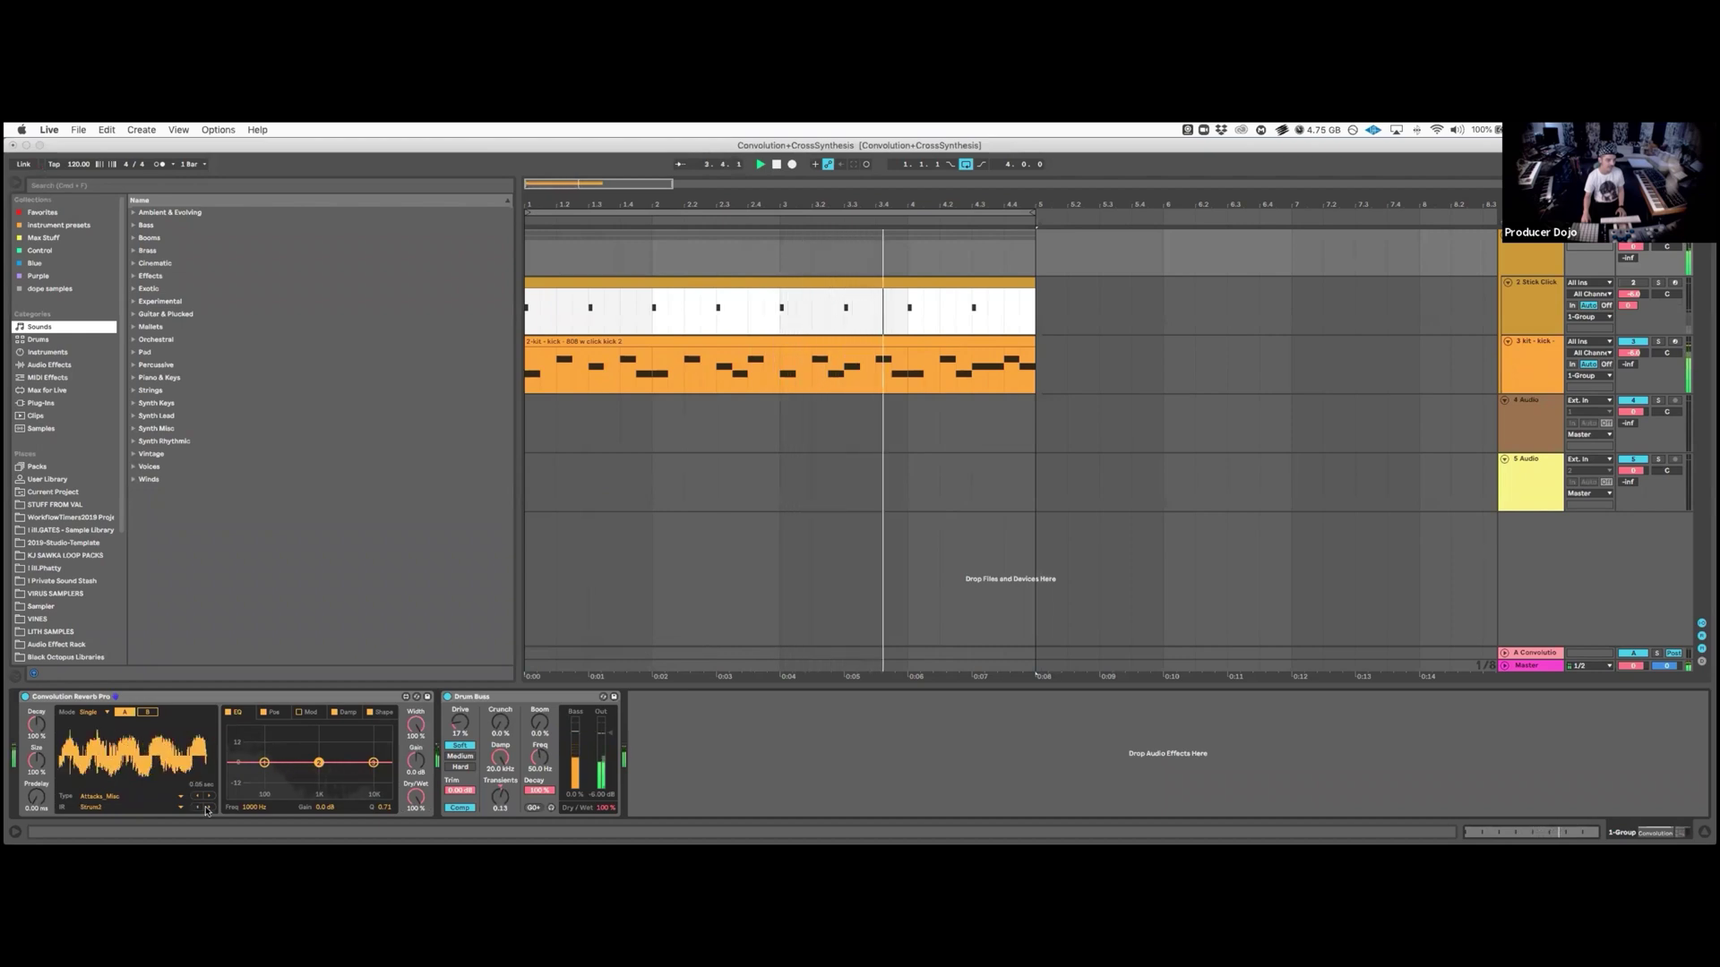
left_click(207, 809)
left_click(207, 809)
left_click(209, 809)
left_click(210, 809)
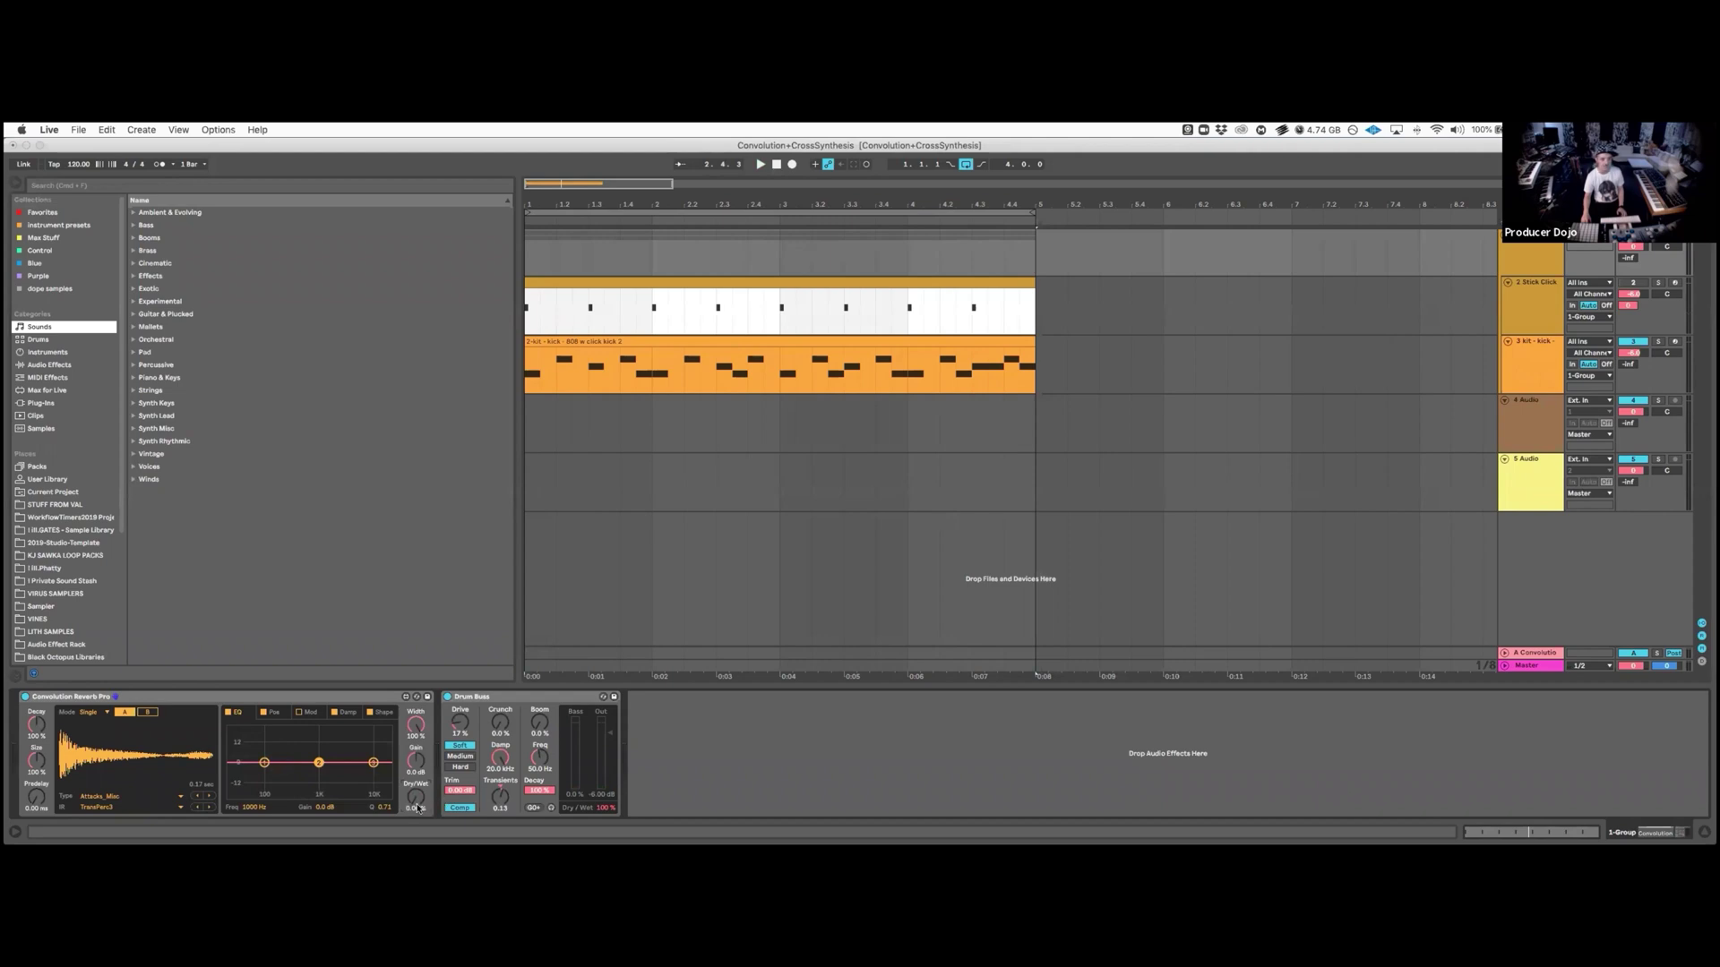
Play the kick pattern while raising the group reverb's Dry/Wet from 0 % to 100 %.
key("space")
left_click_drag(414, 807, 421, 769)
key("space")
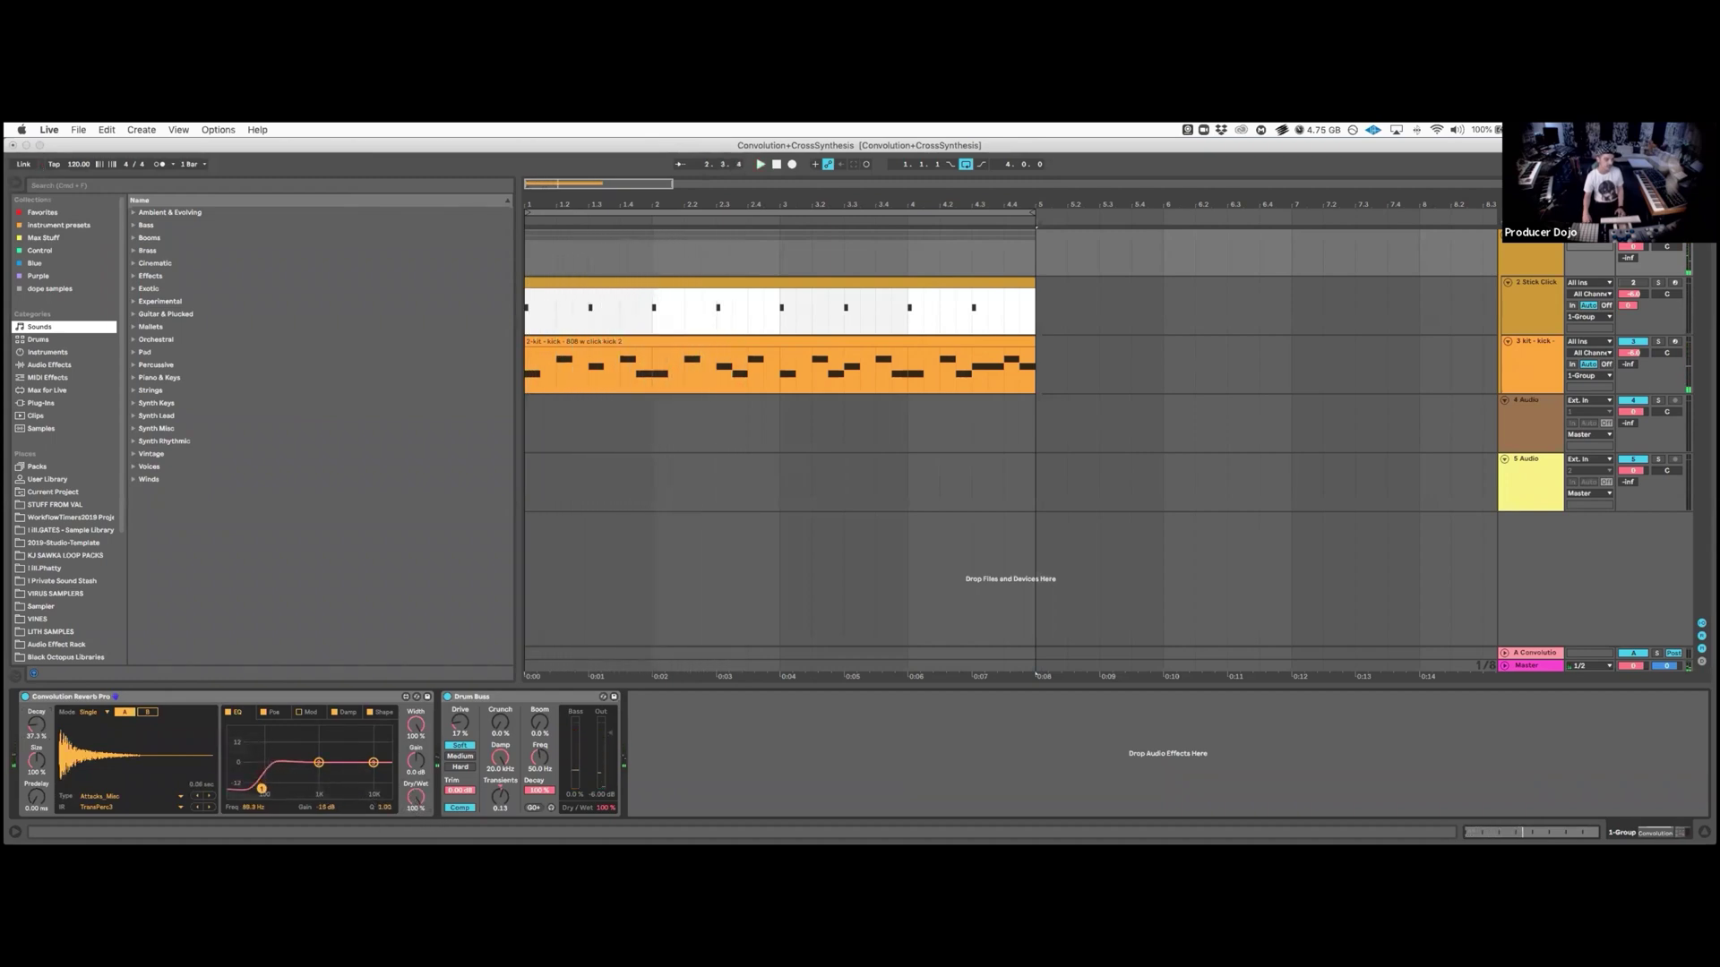
key("space")
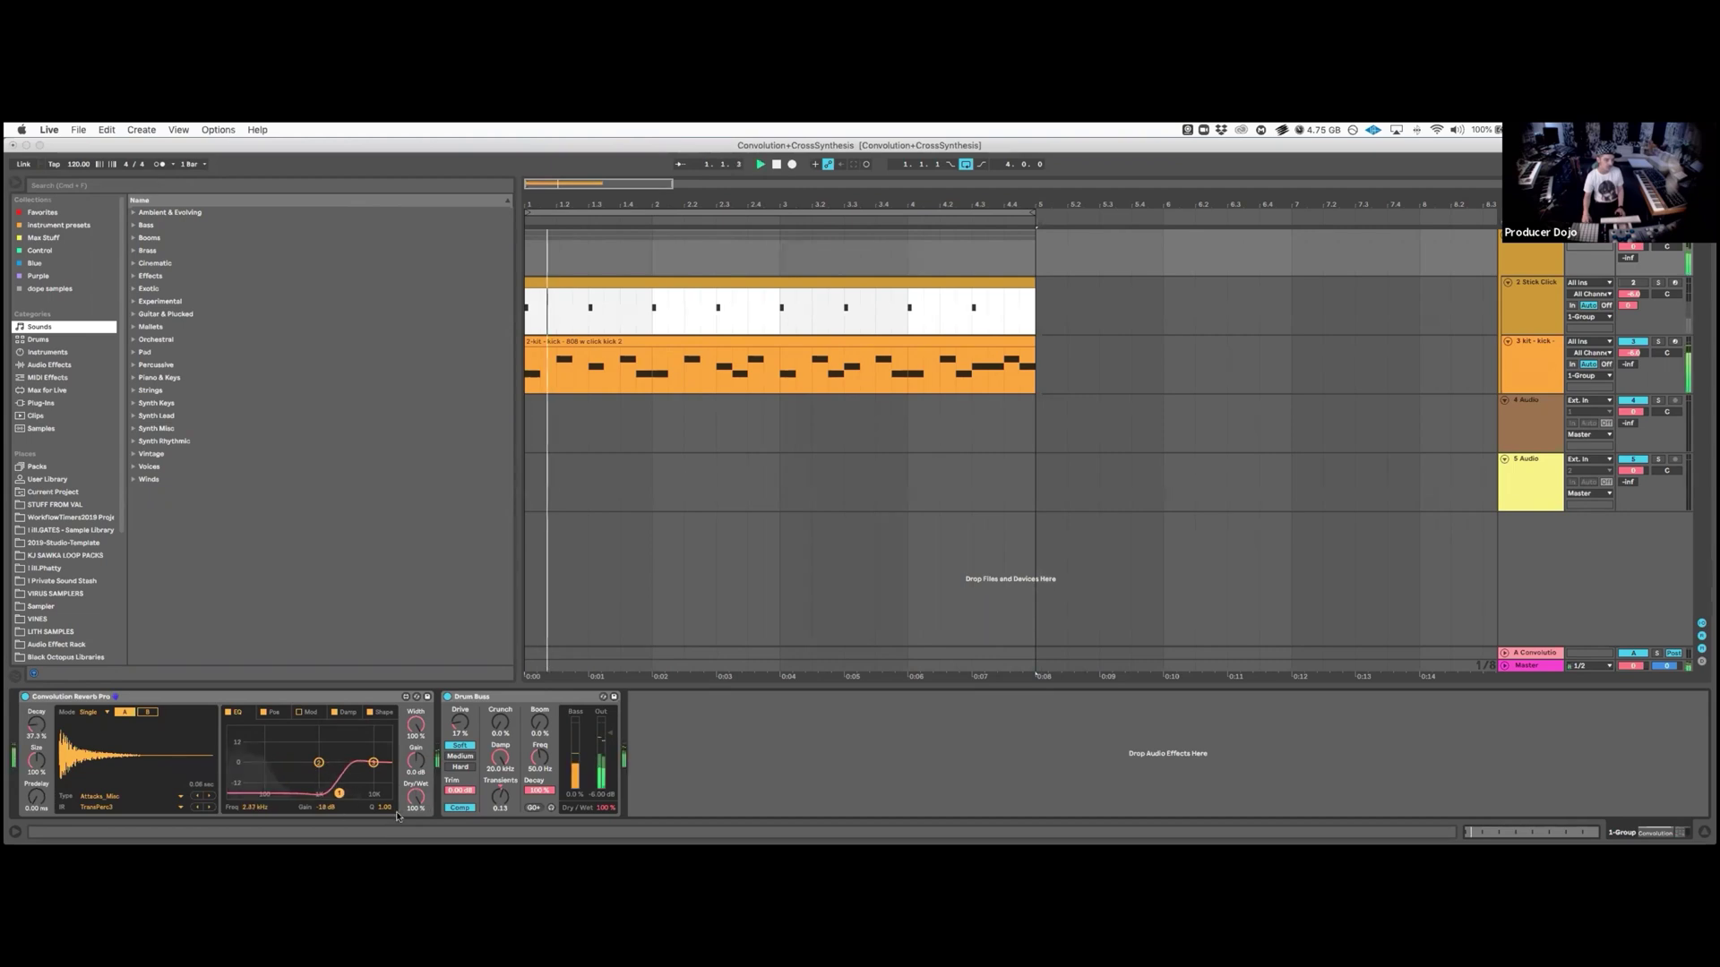
left_click_drag(419, 803, 417, 805)
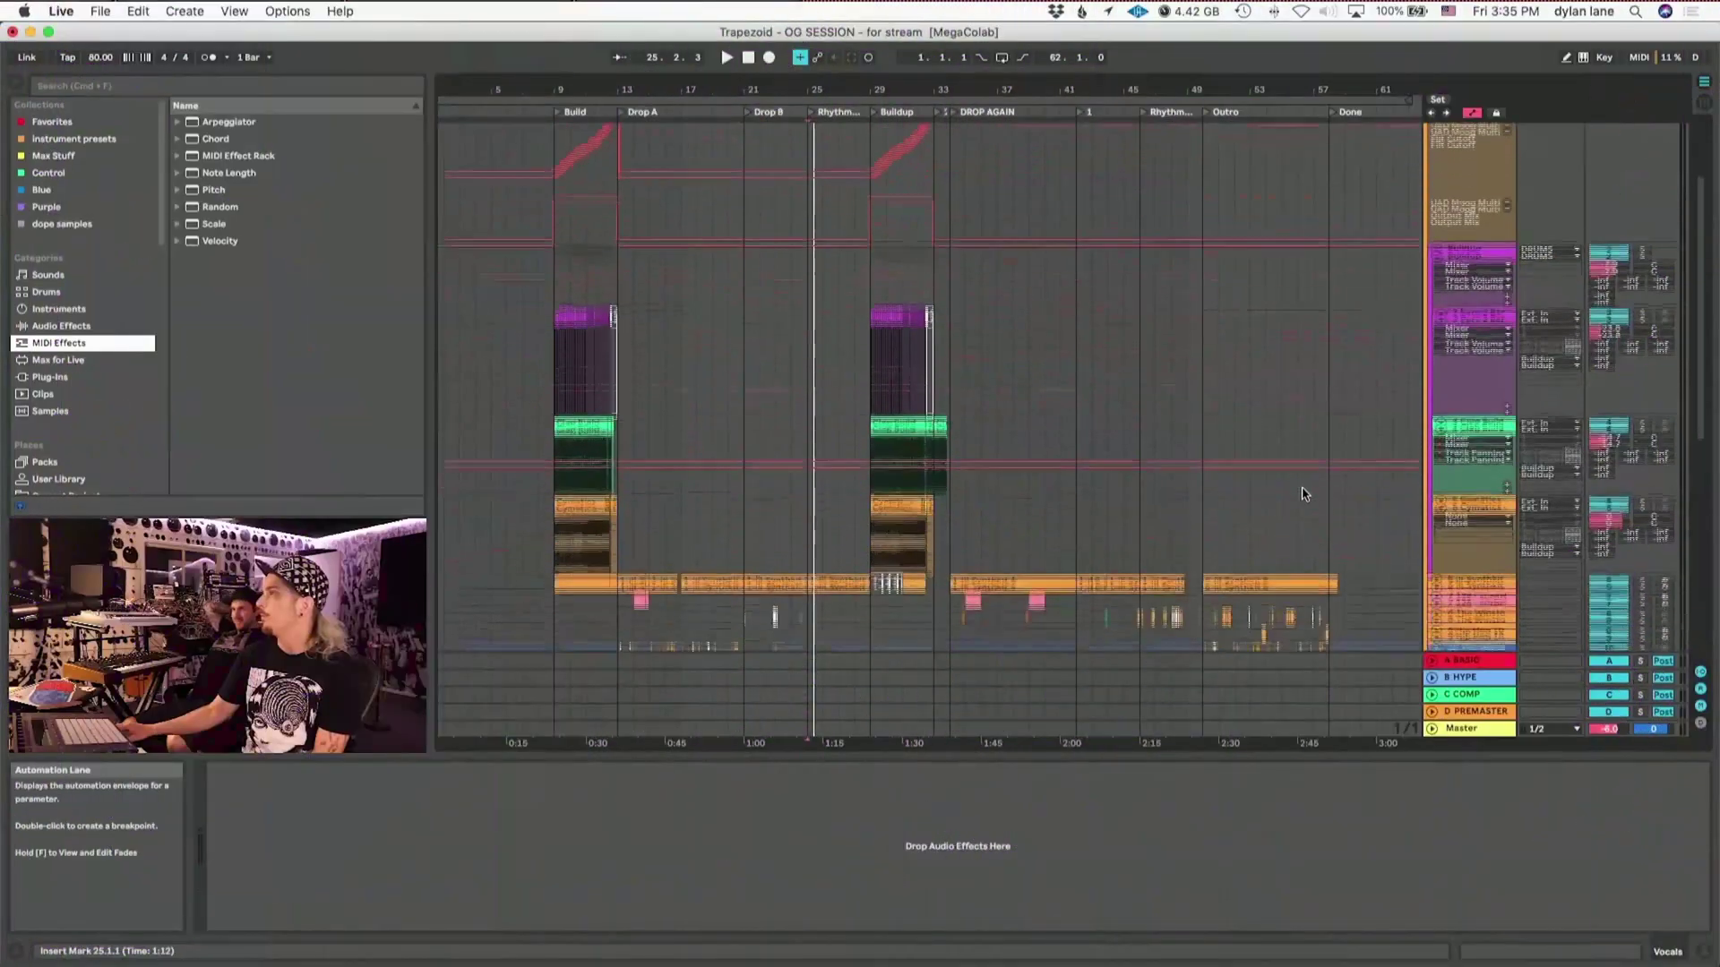
In the Trapezoid session, unfold the ill.Synthkit track and select it to show its devices.
left_click(1436, 524)
left_click(1436, 518)
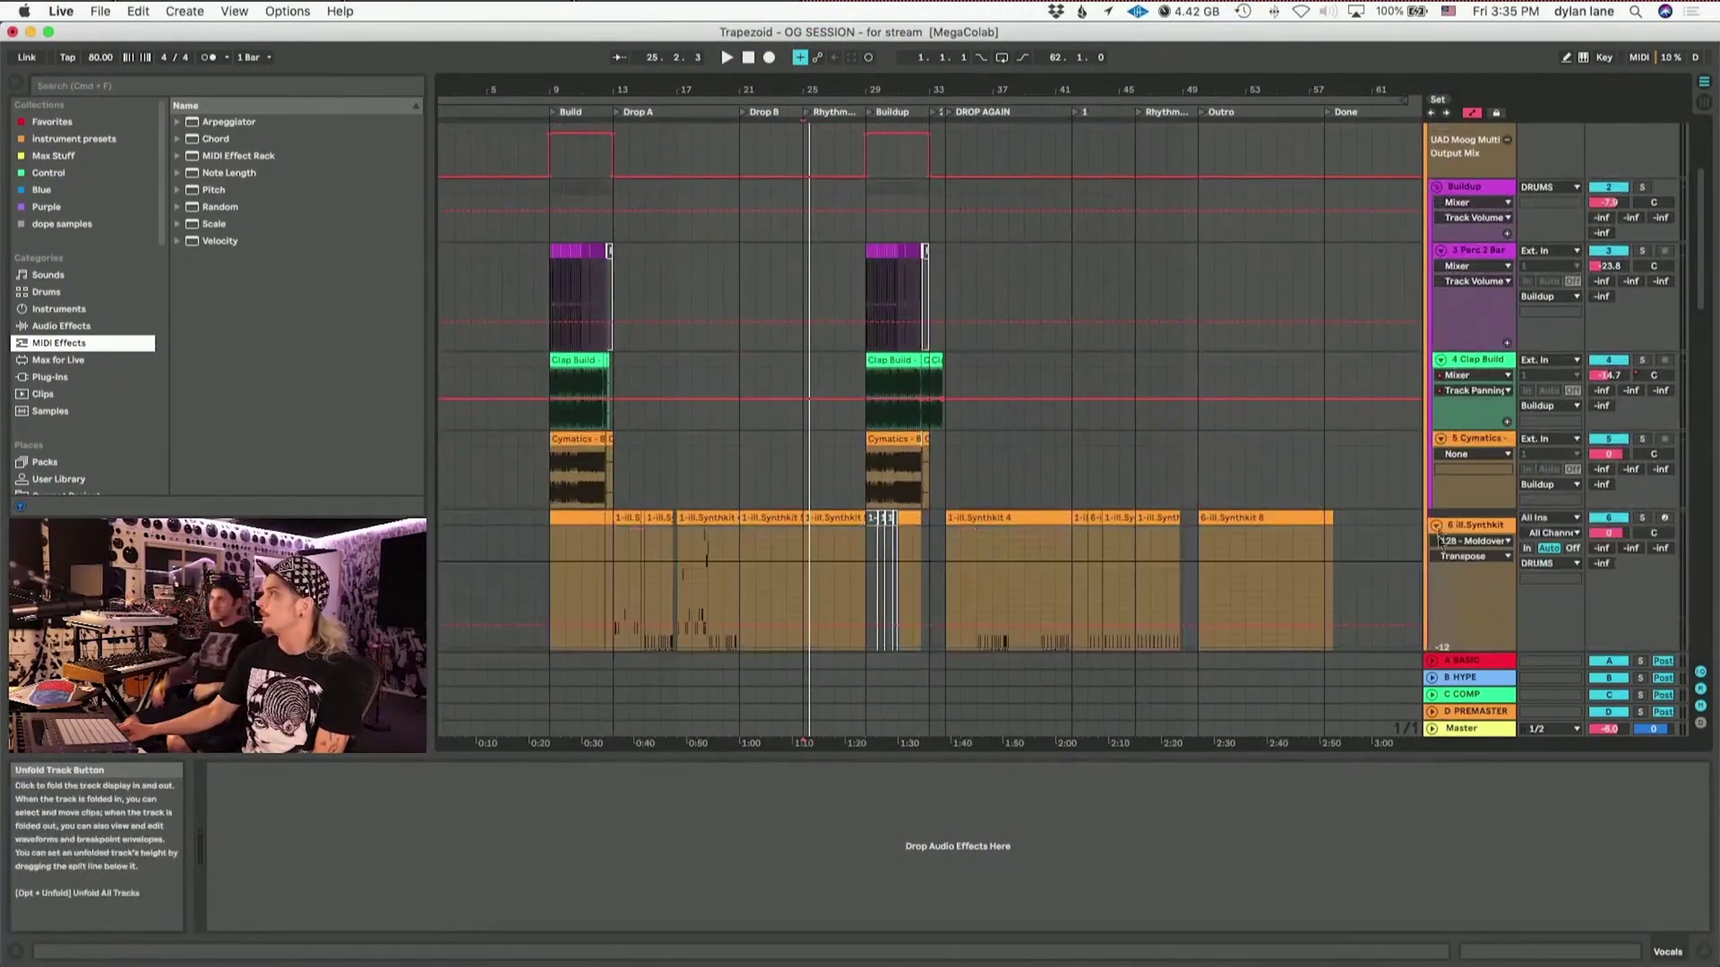
scroll(1469, 430, "down", 4)
left_click(1487, 364)
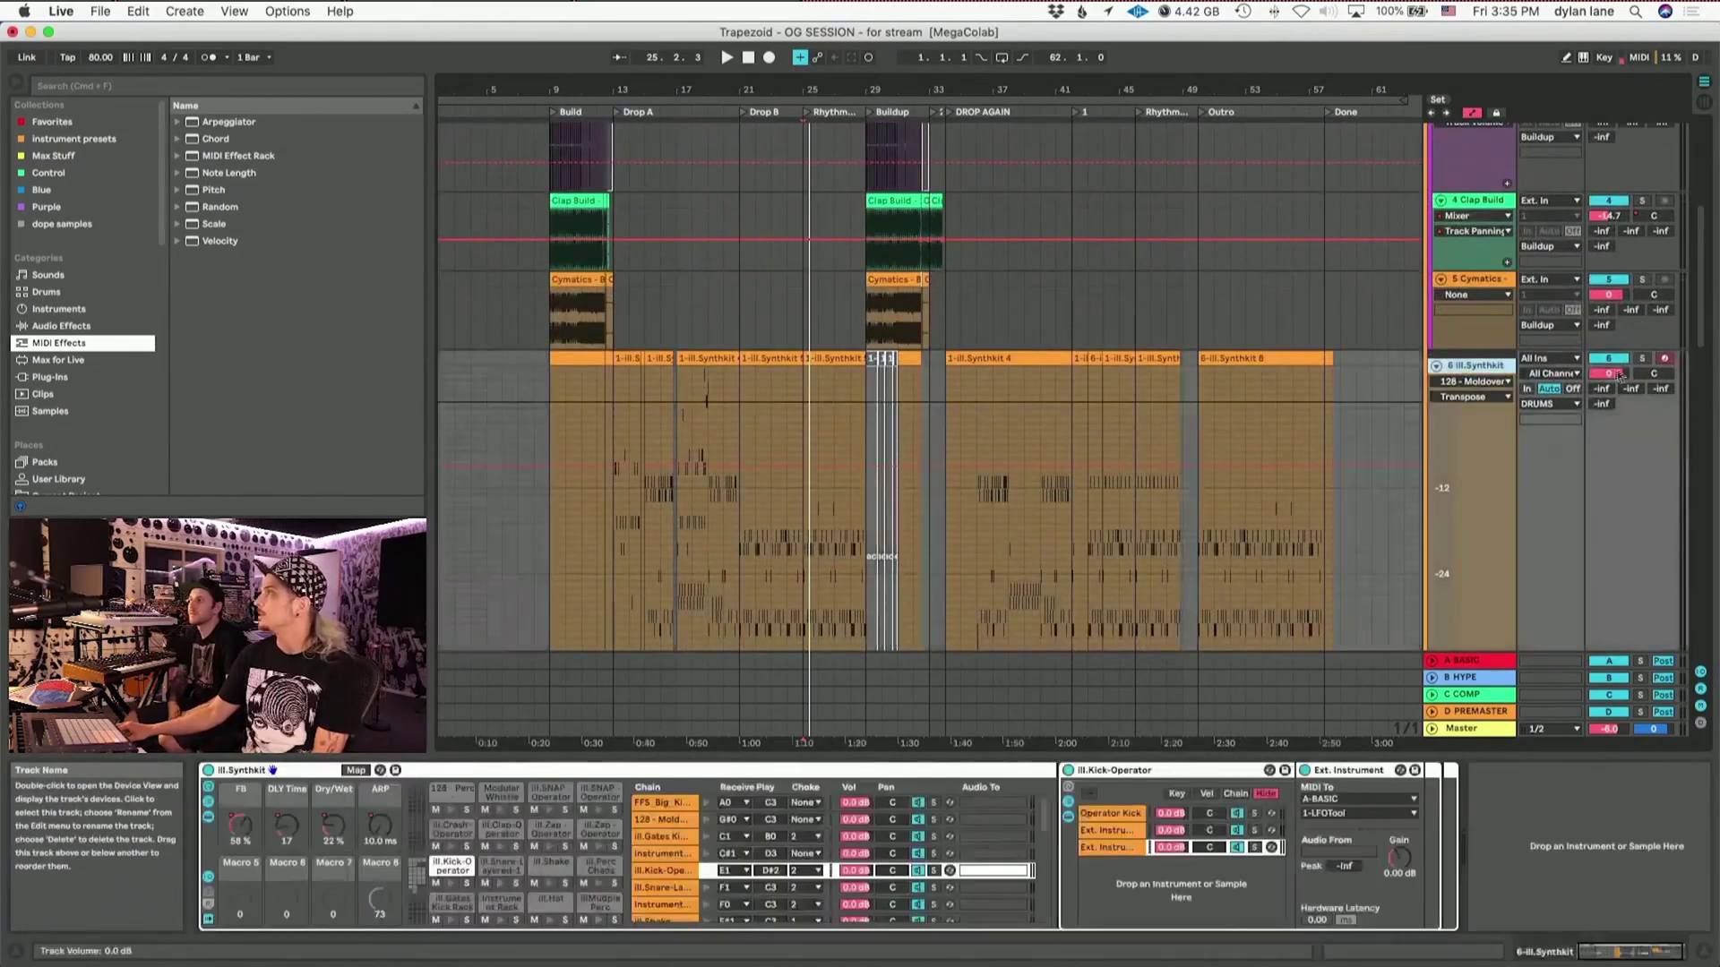
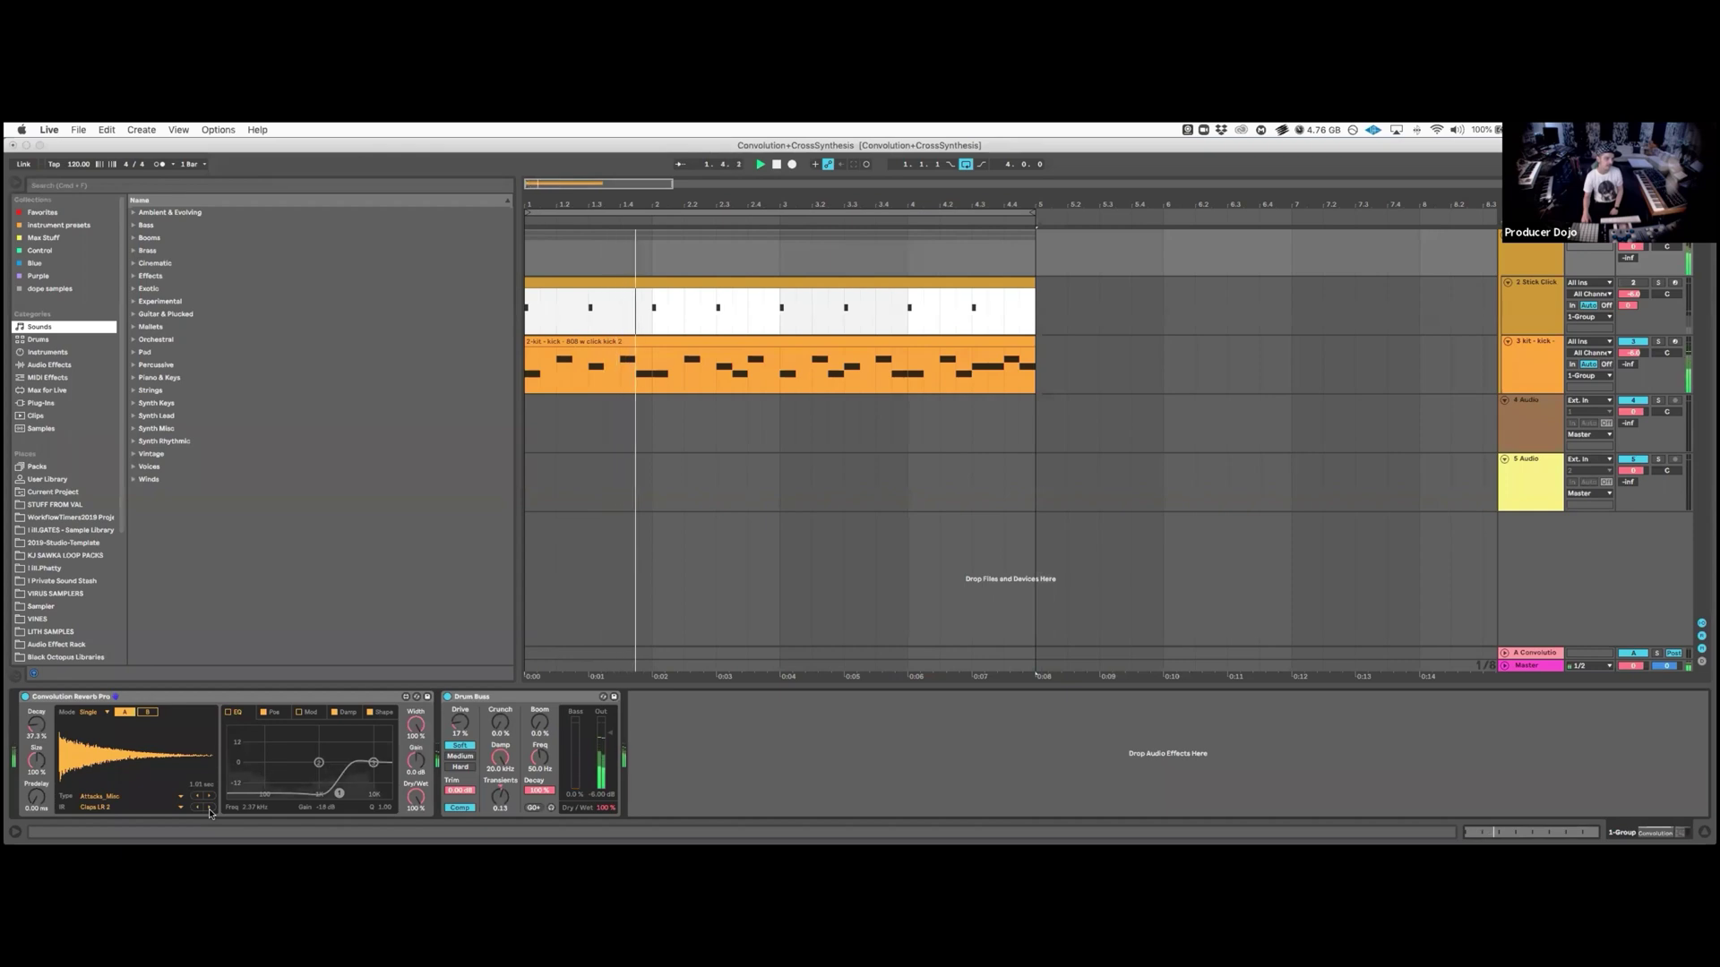
Advance the group reverb from Claps LR 2 to the GlassLid 3 impulse response and raise Dry/Wet from 0 % during playback.
left_click(209, 808)
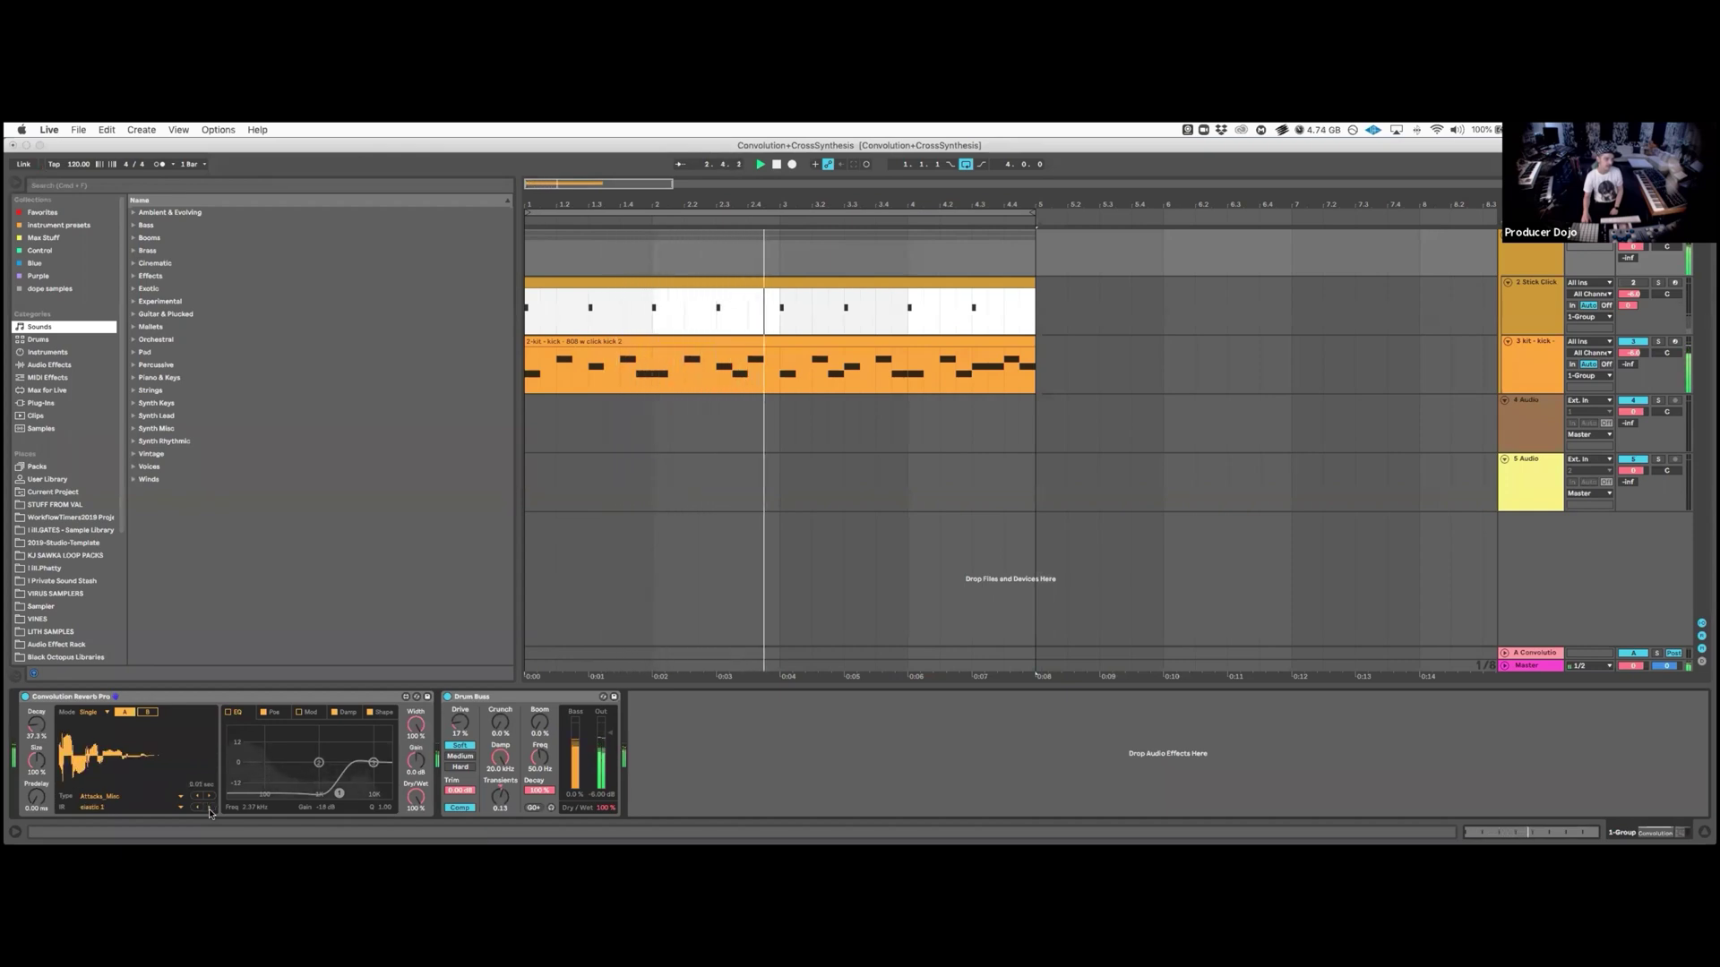
left_click(209, 808)
left_click(210, 809)
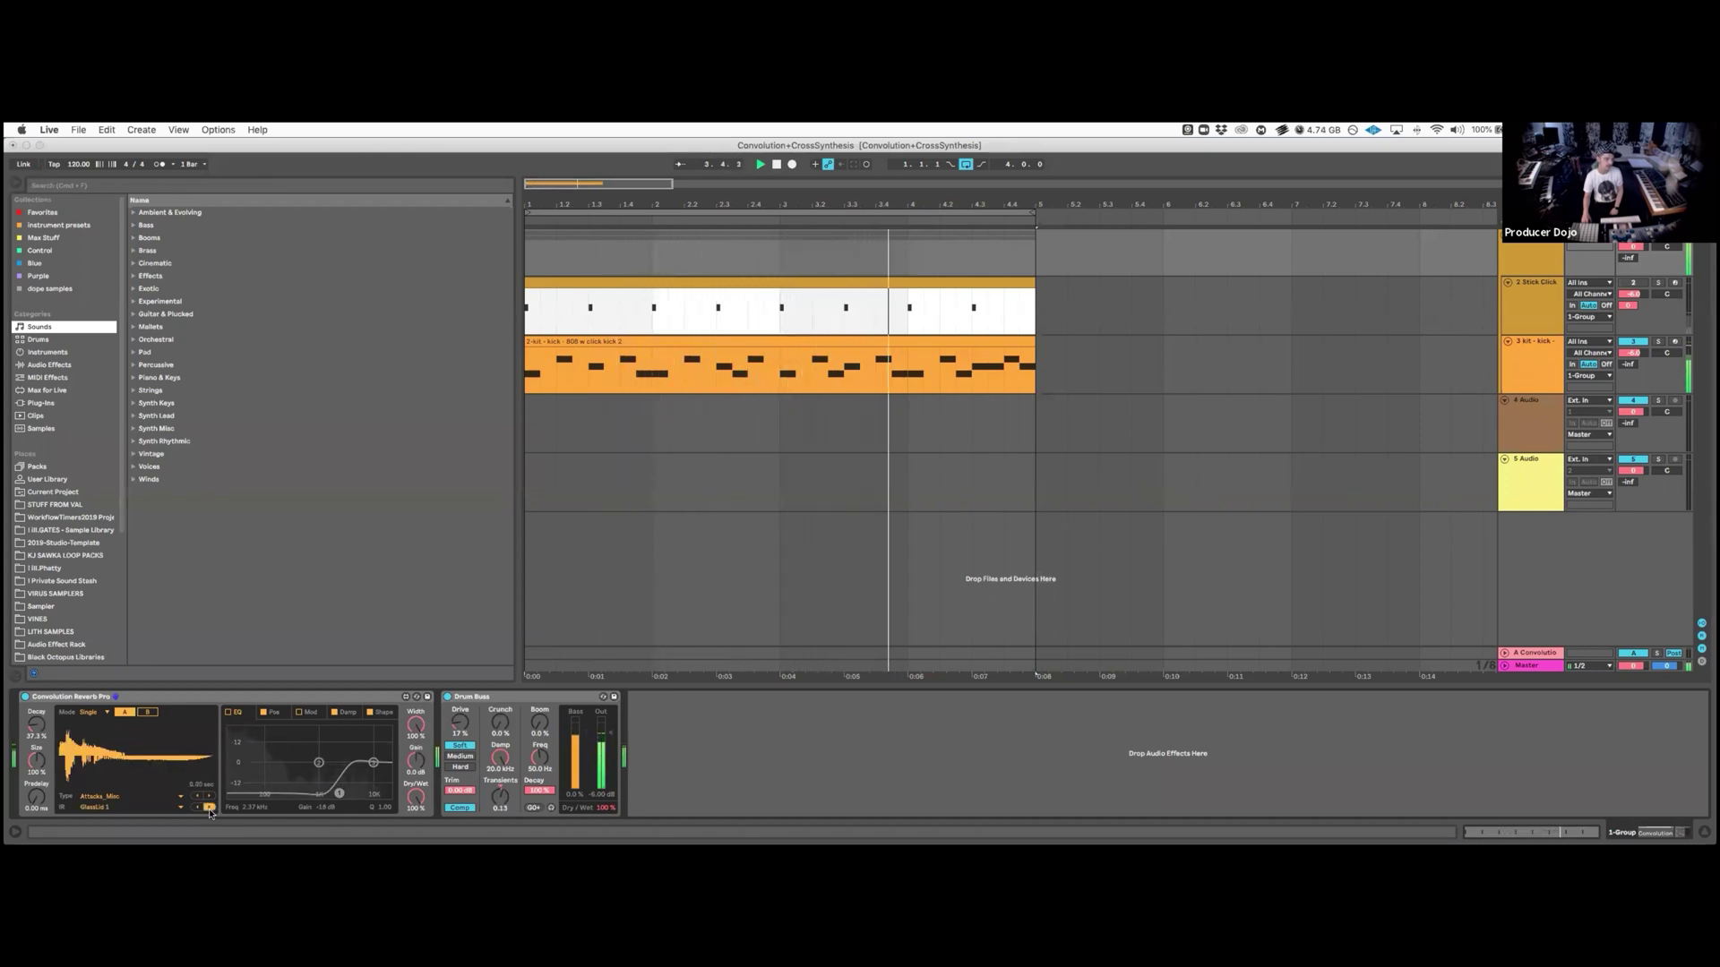
left_click(210, 809)
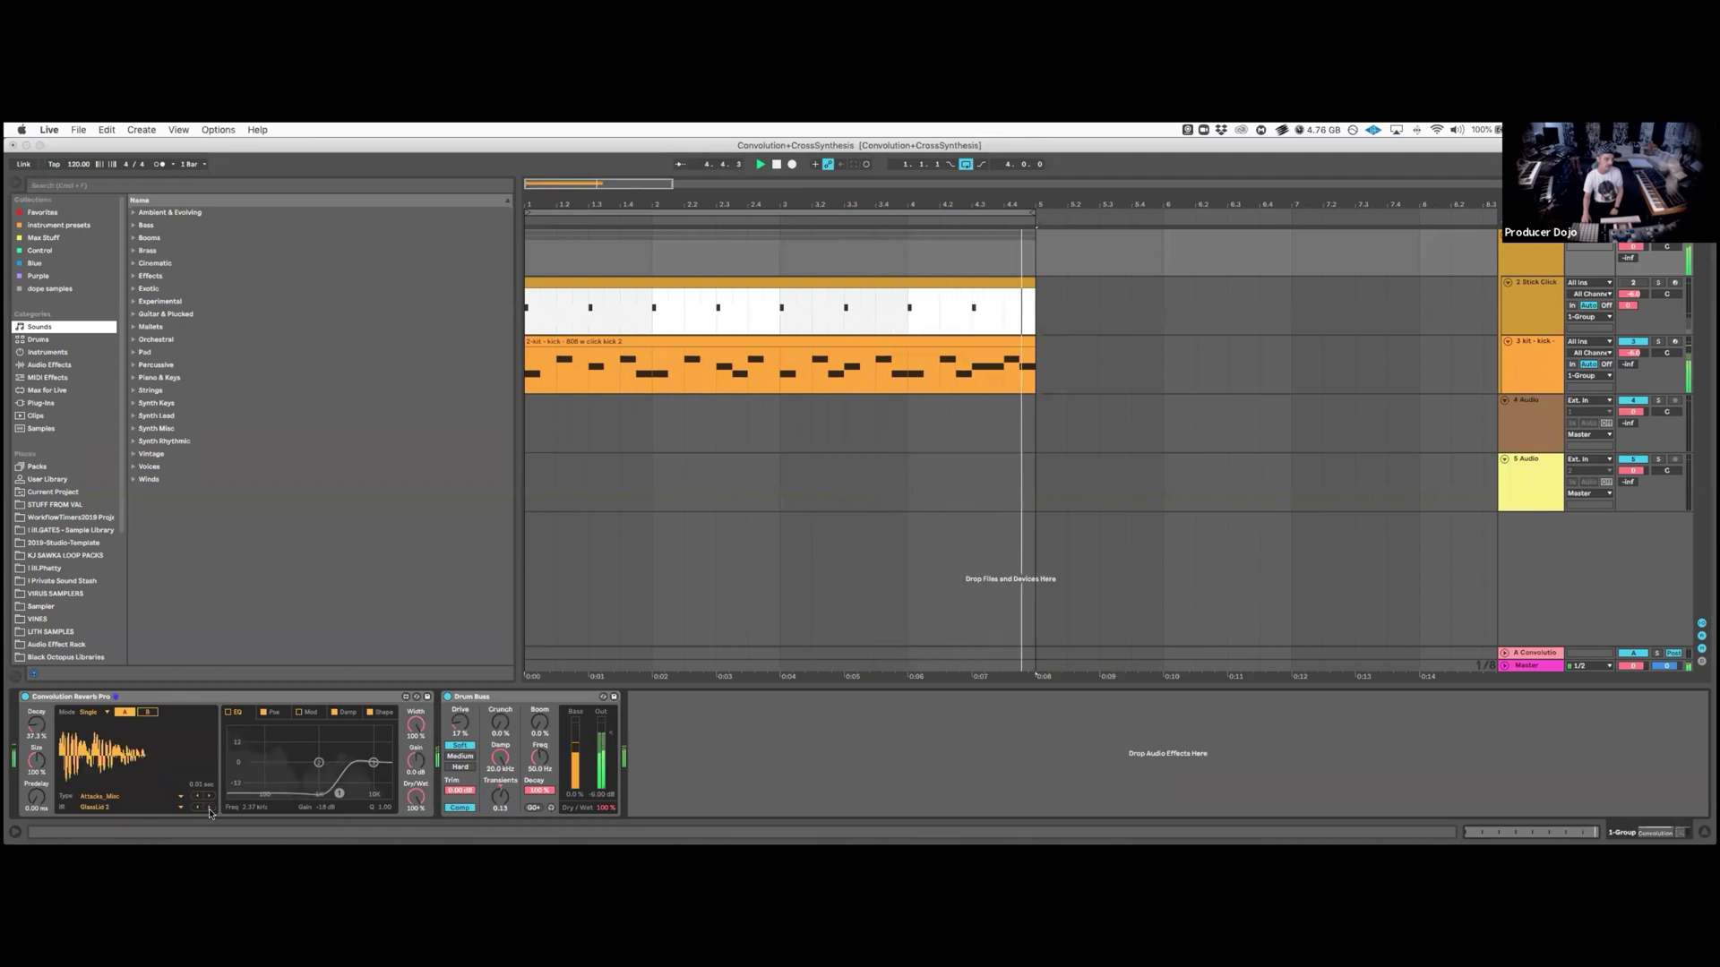
left_click(209, 809)
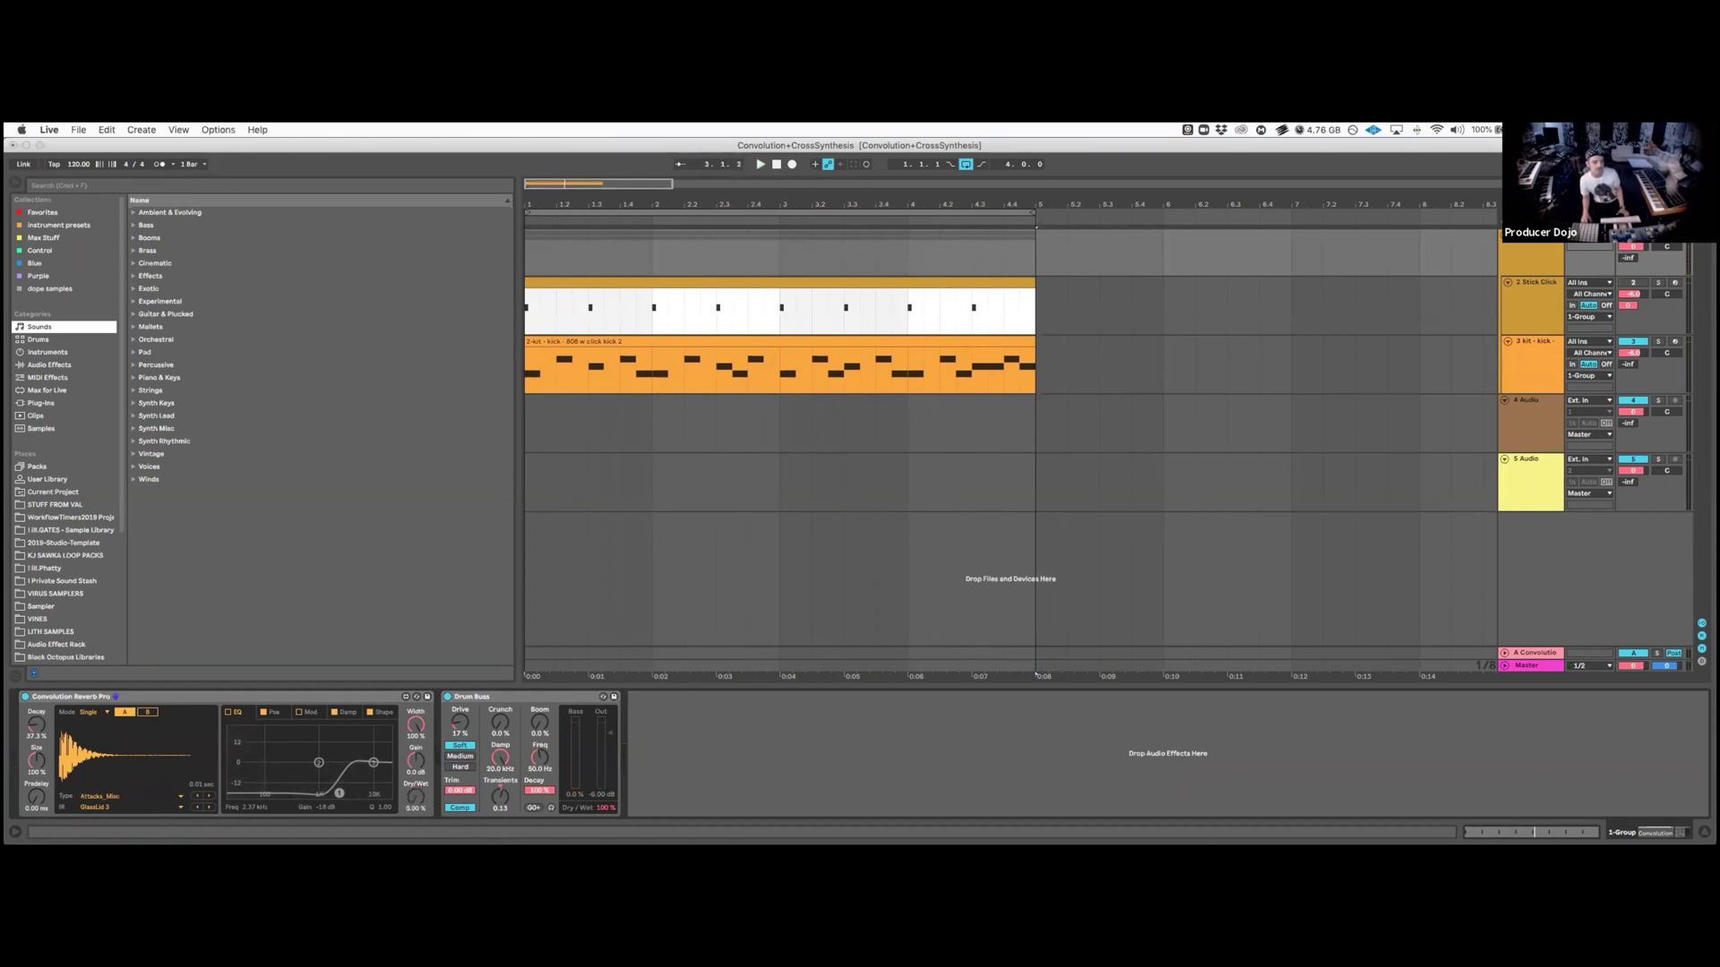
key("space")
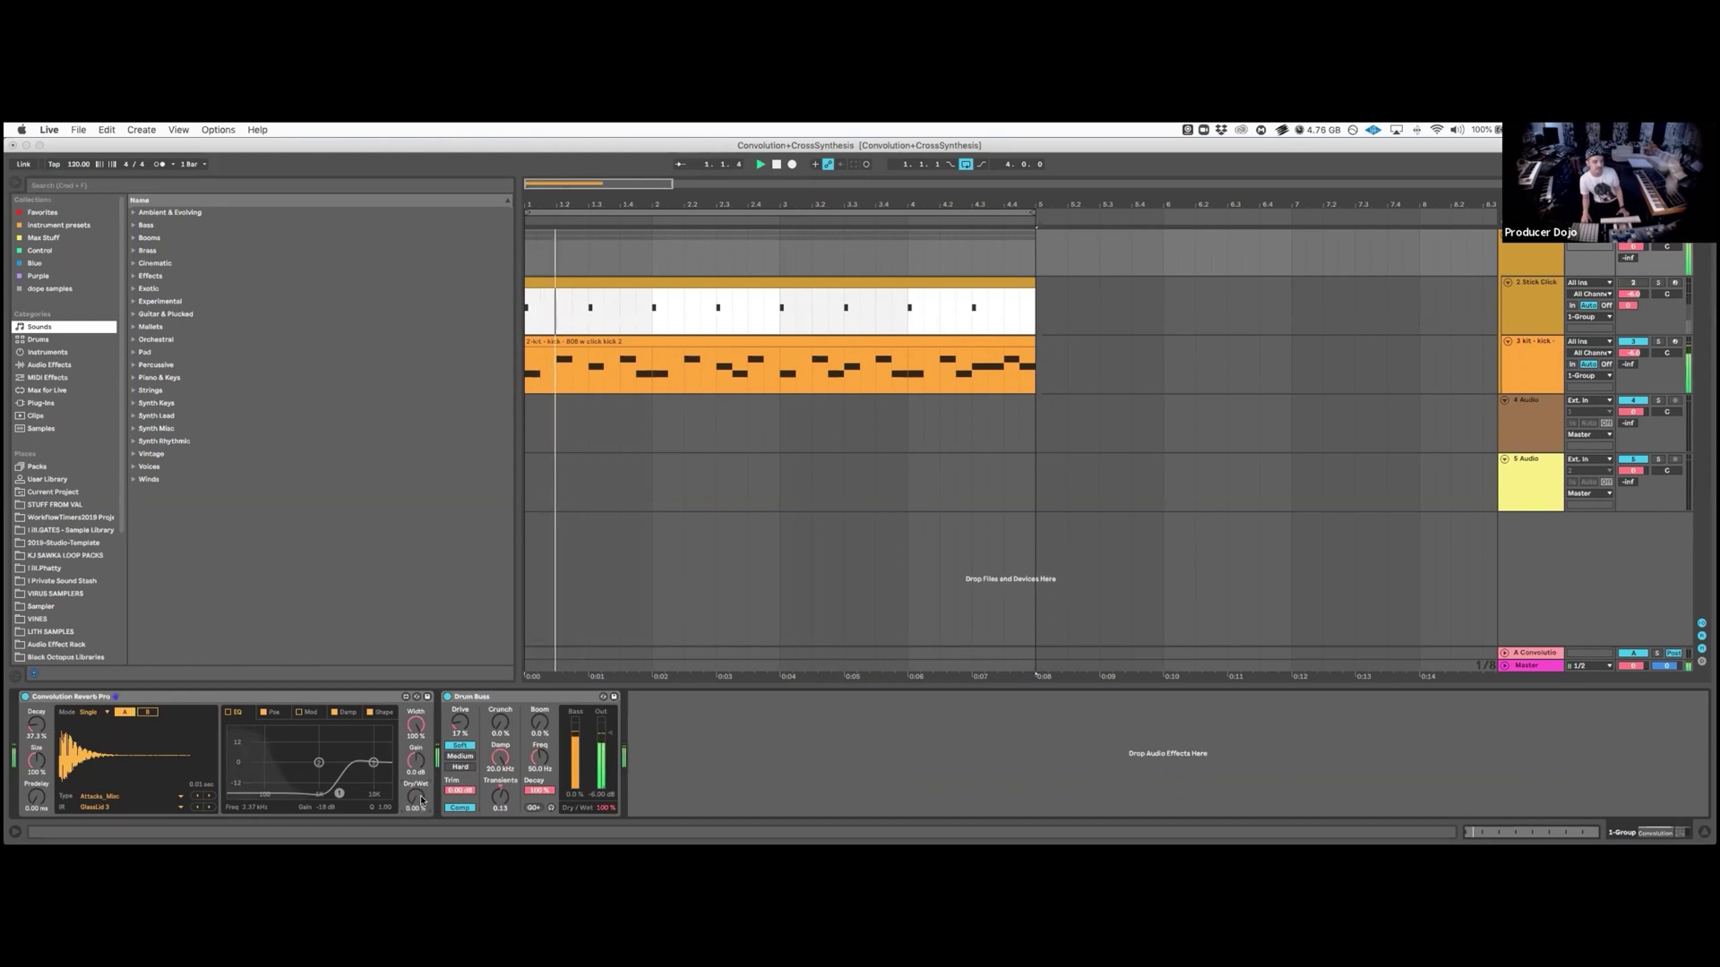
left_click_drag(419, 805, 419, 777)
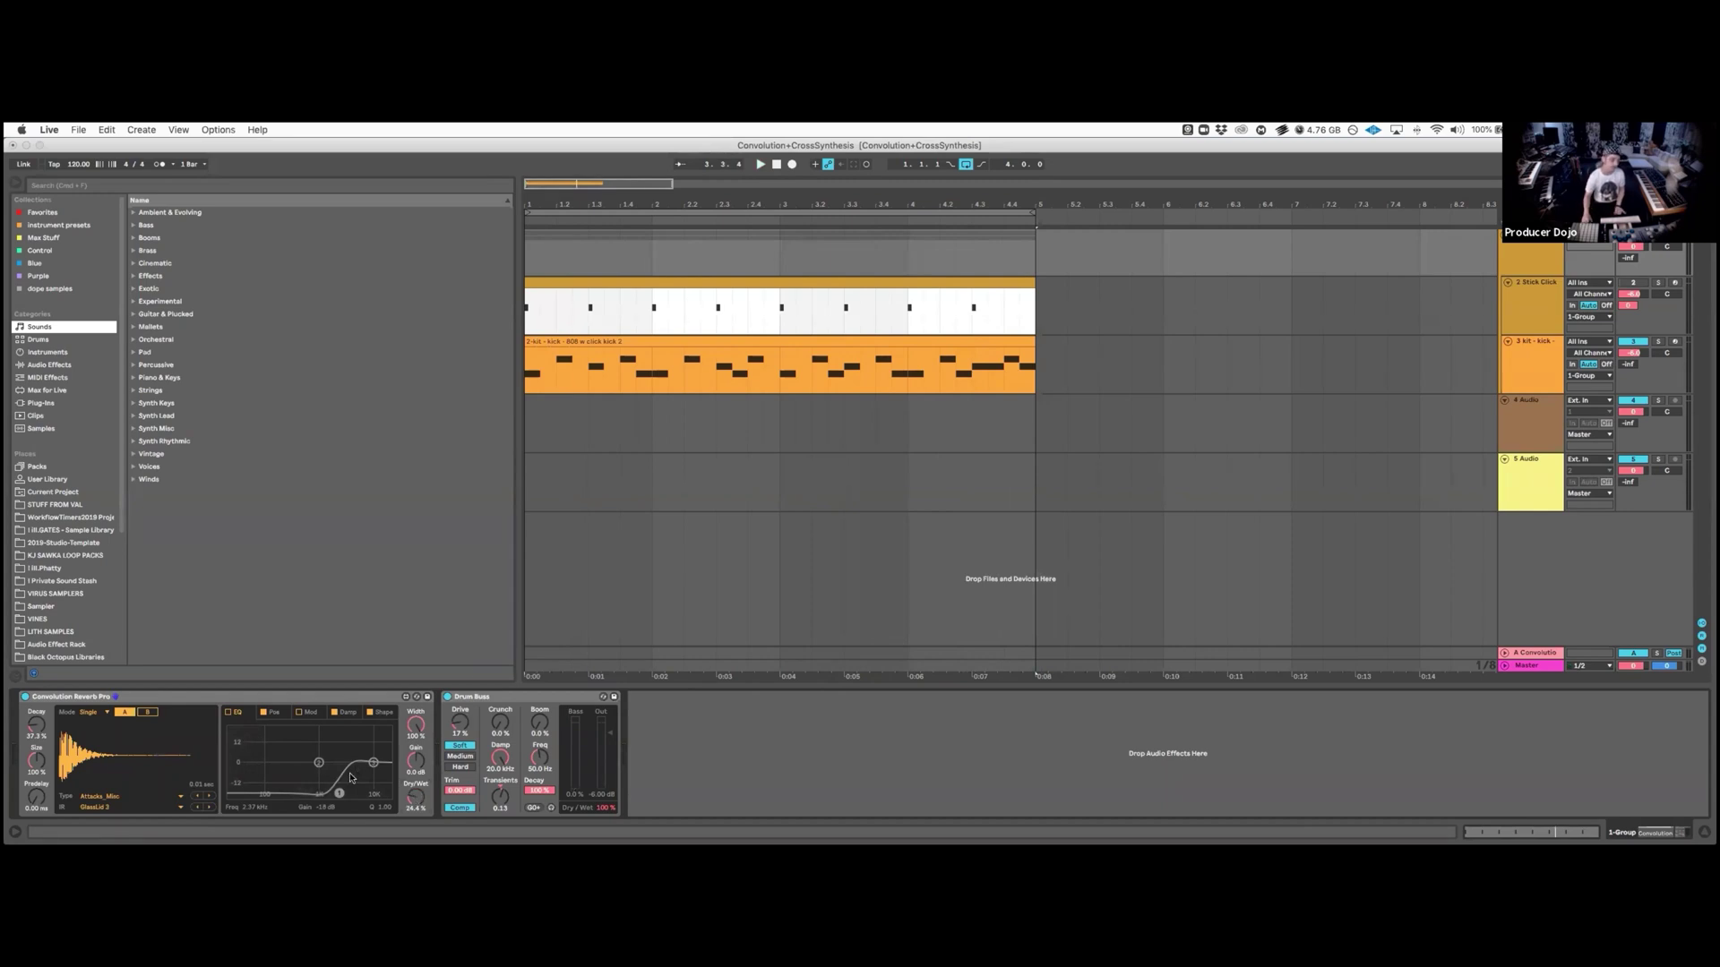
Turn off the group's Convolution Reverb Pro, activate the Stick Click track and turn on its Convolution Reverb.
left_click(26, 697)
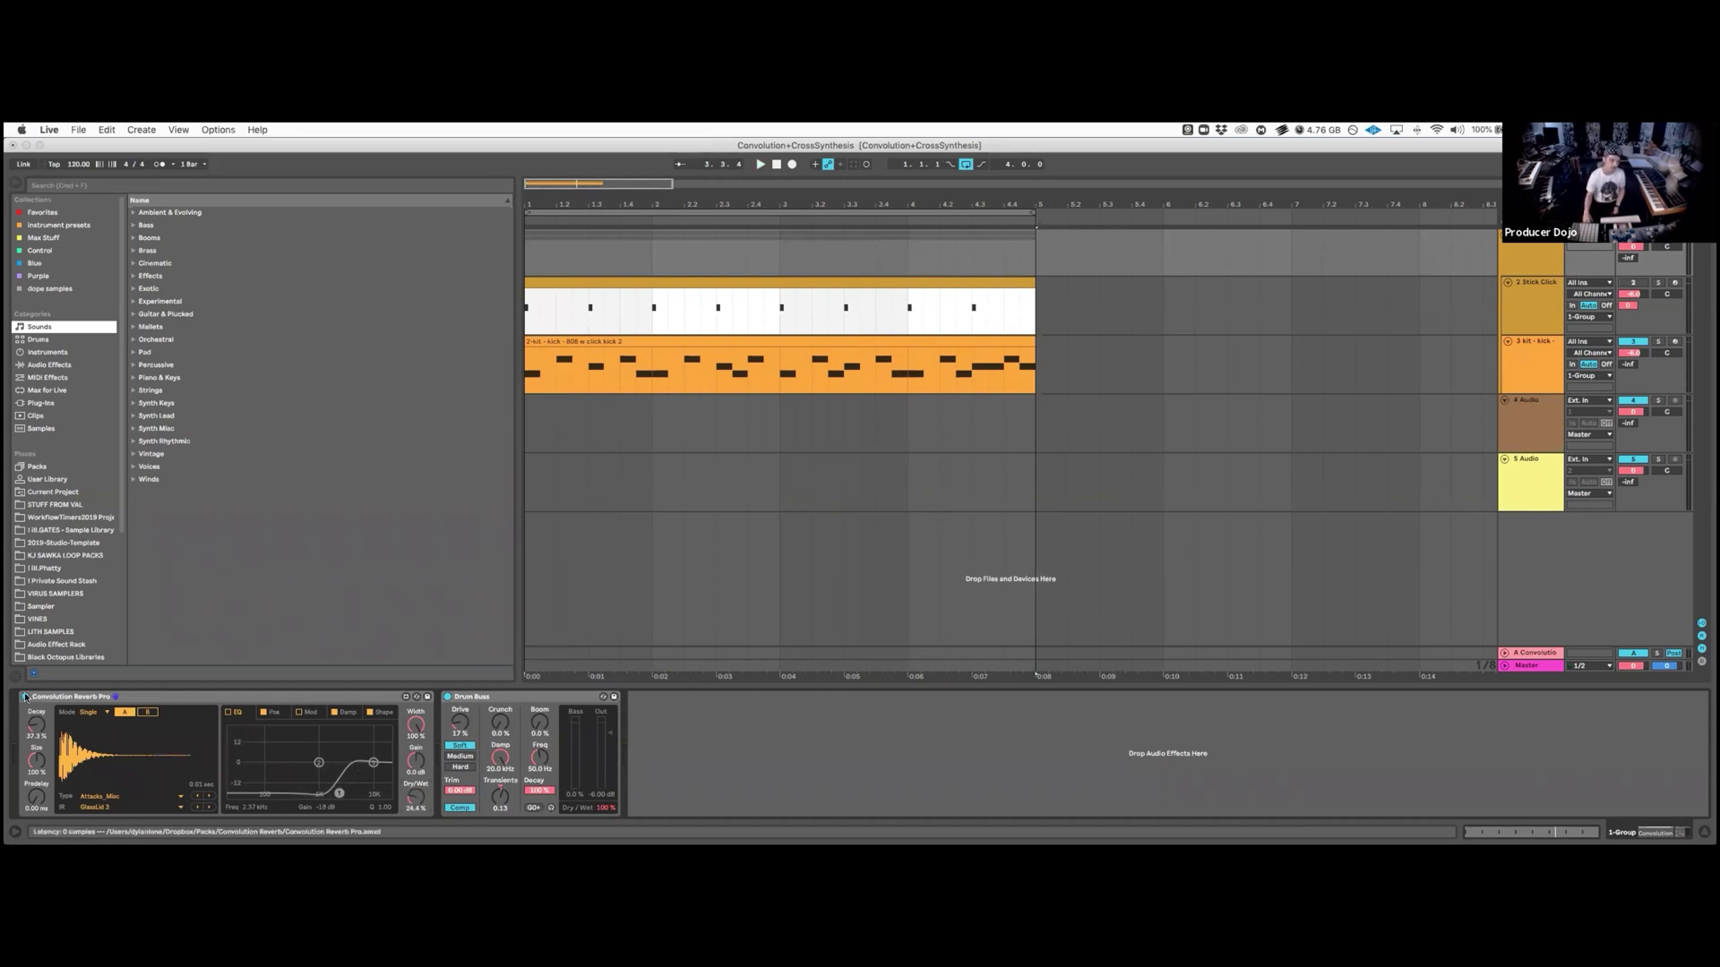
left_click(1549, 313)
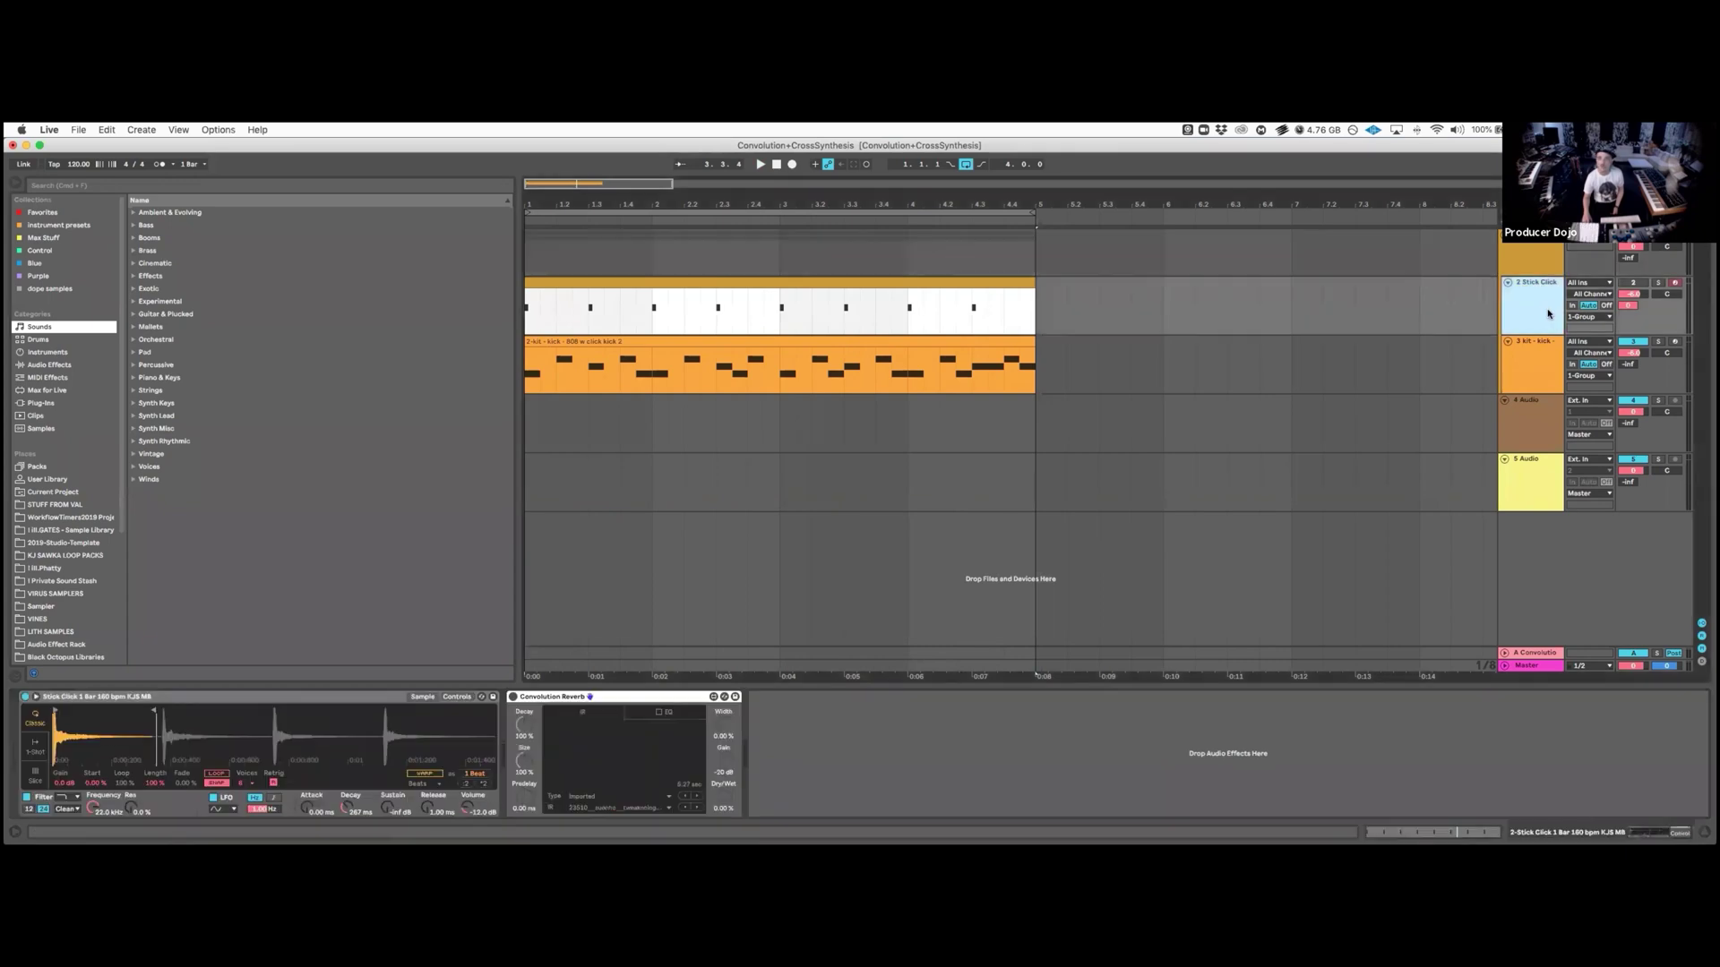
left_click(1641, 292)
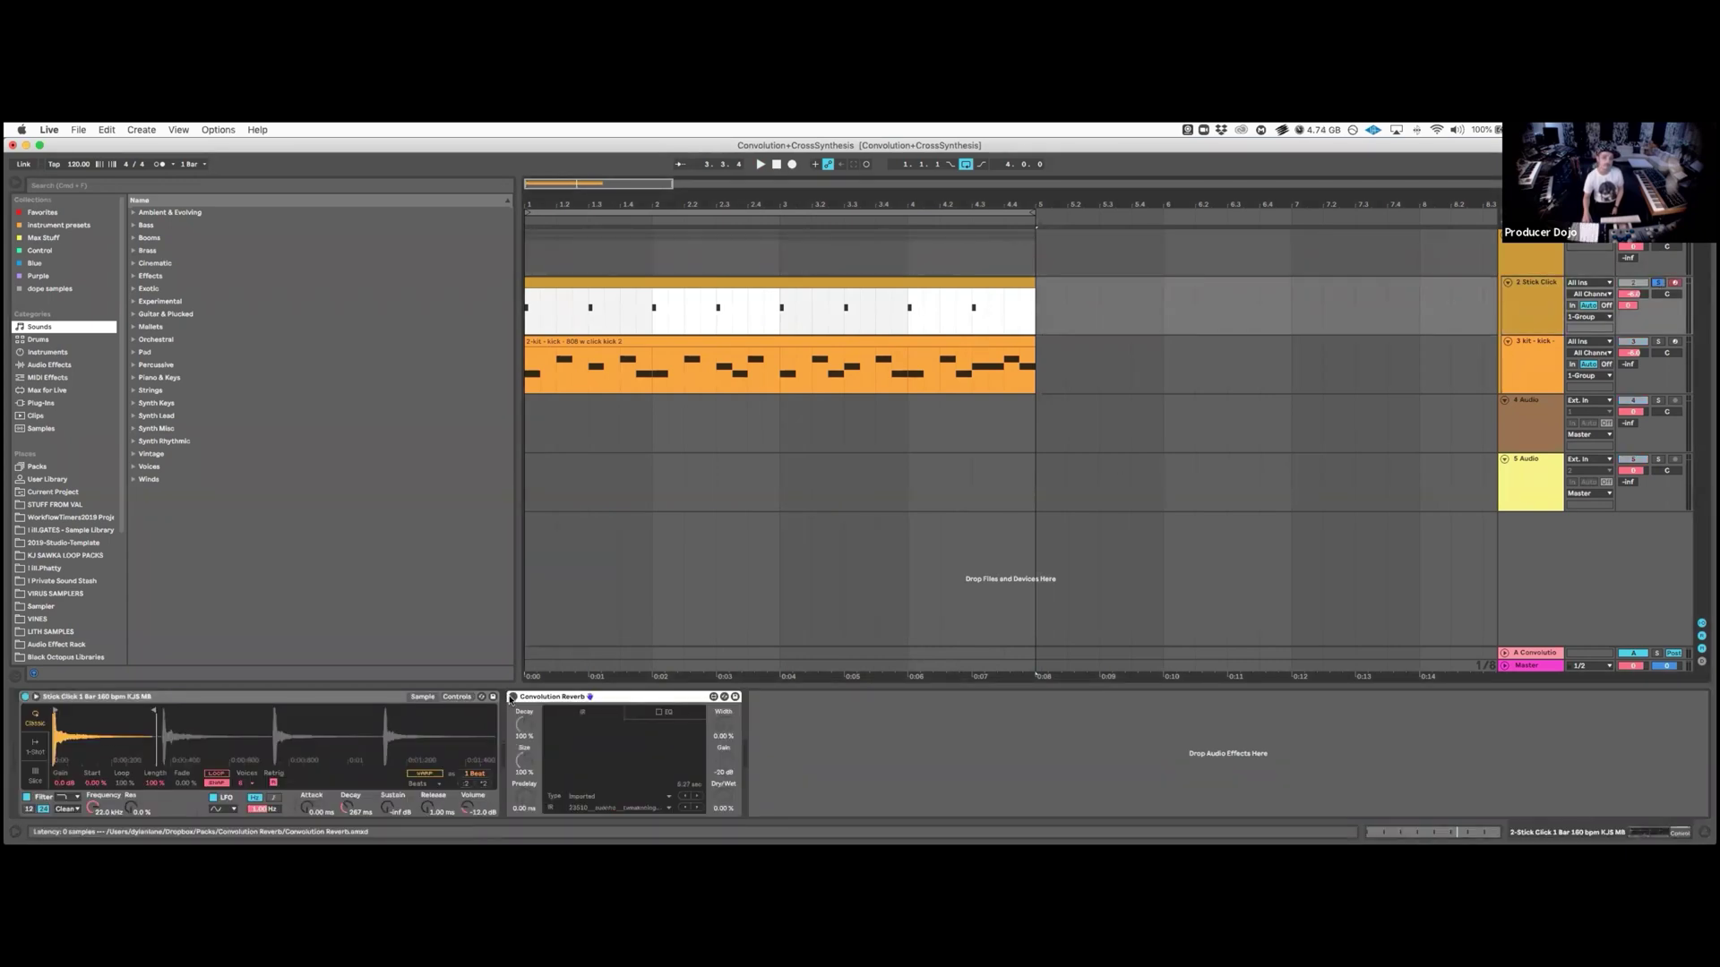
left_click(512, 698)
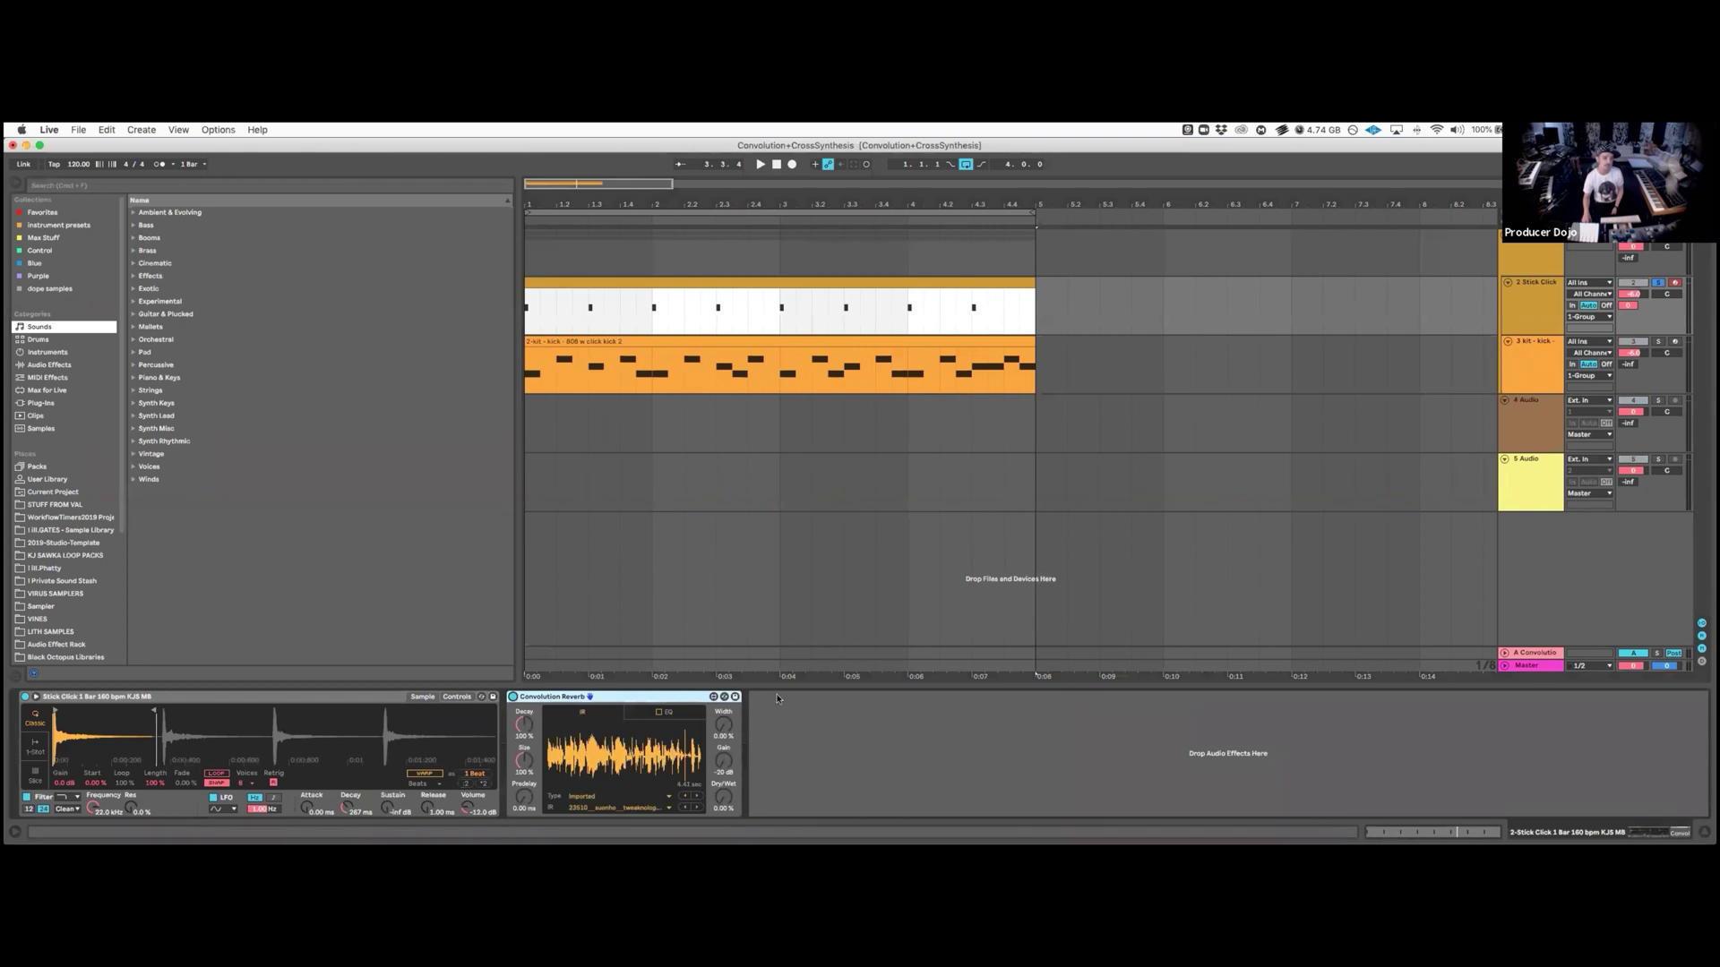
Search the samples for "glitch suonho" and preview the tweaknology glitch sample used as the impulse response.
left_click(36, 429)
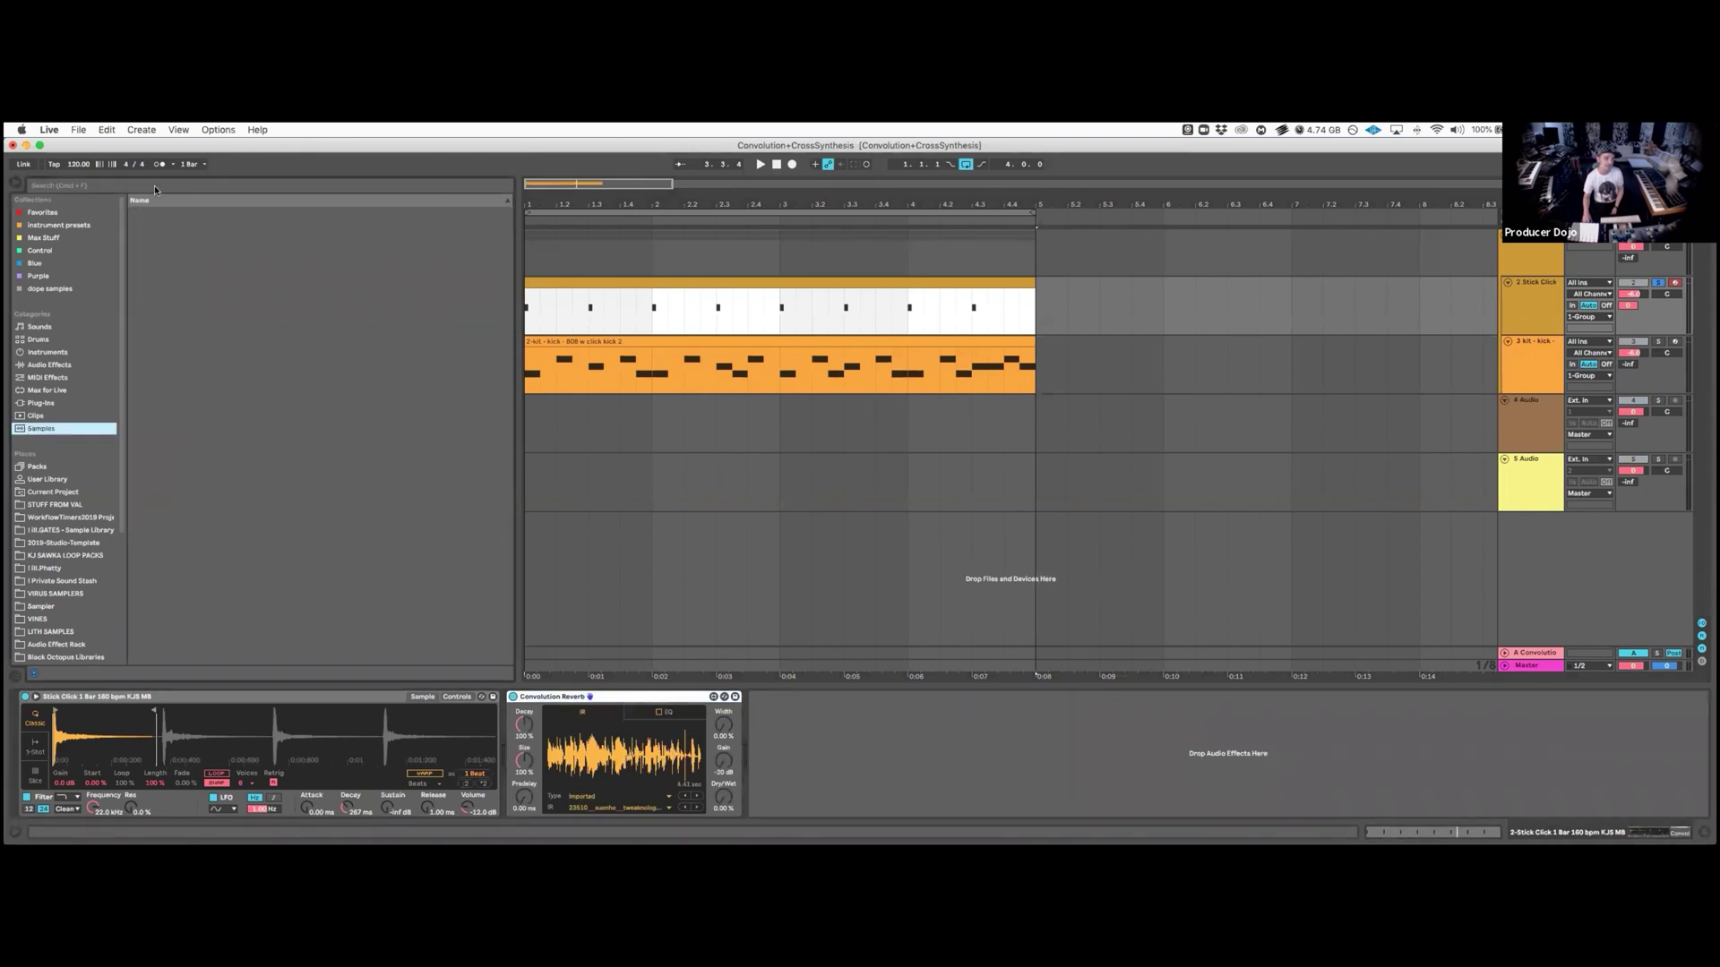
left_click(155, 187)
type("glit")
scroll(299, 419, "down", 10)
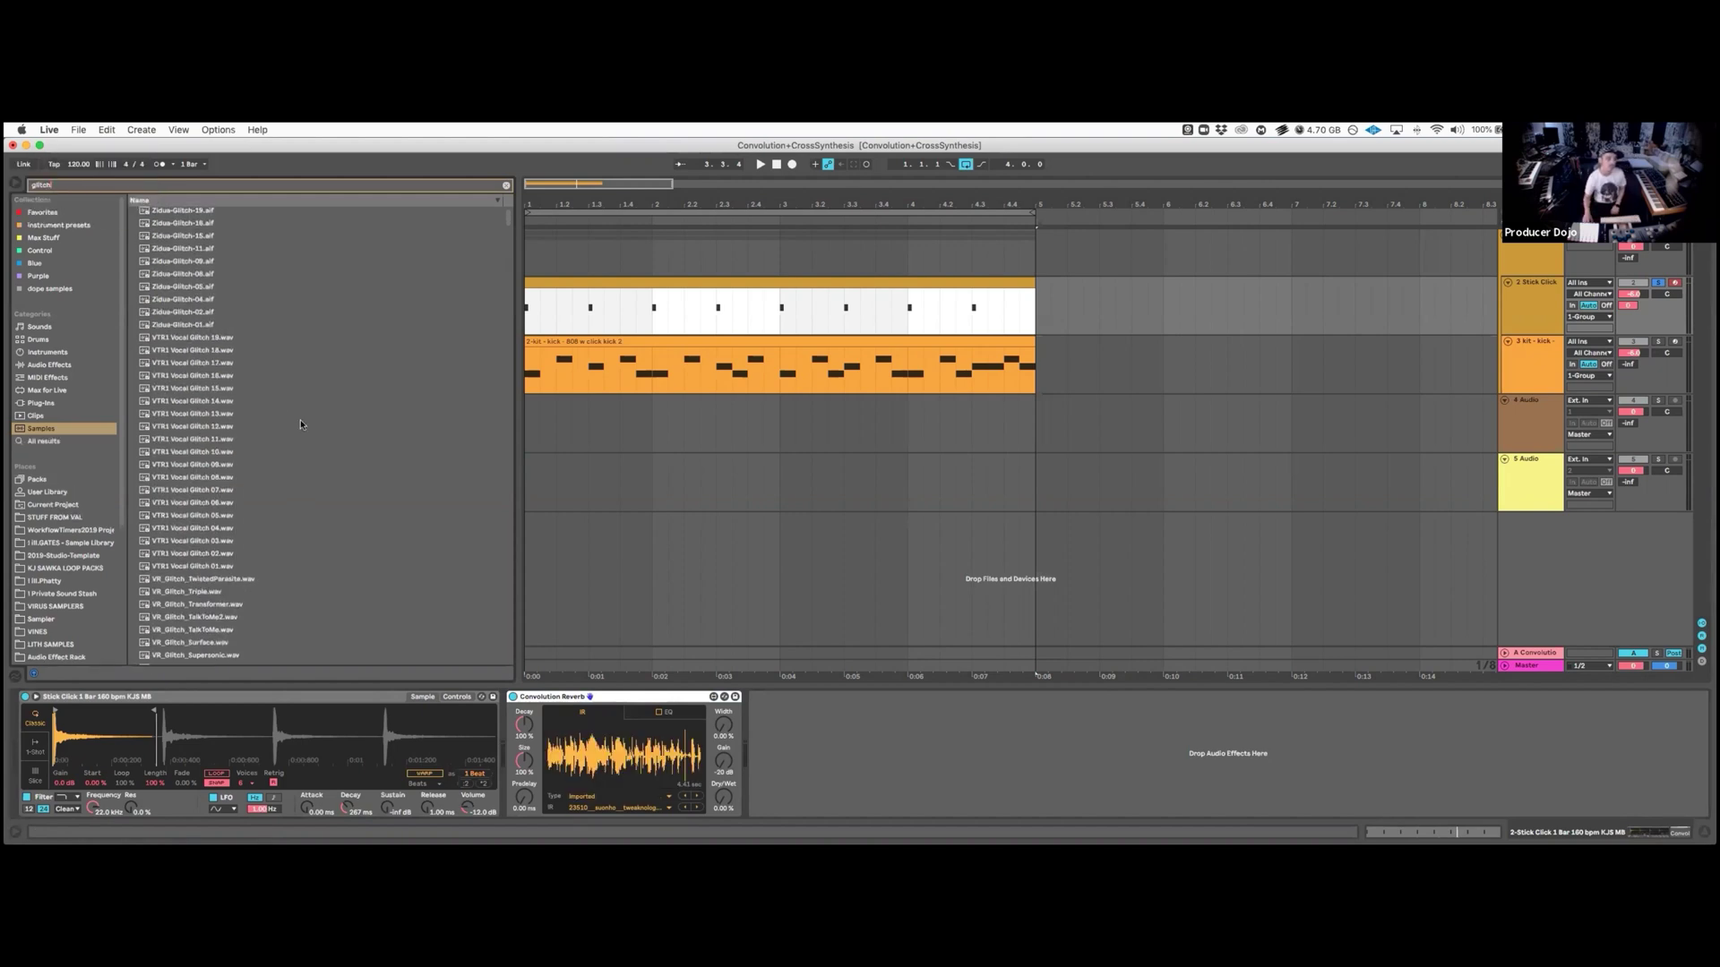
scroll(299, 419, "down", 15)
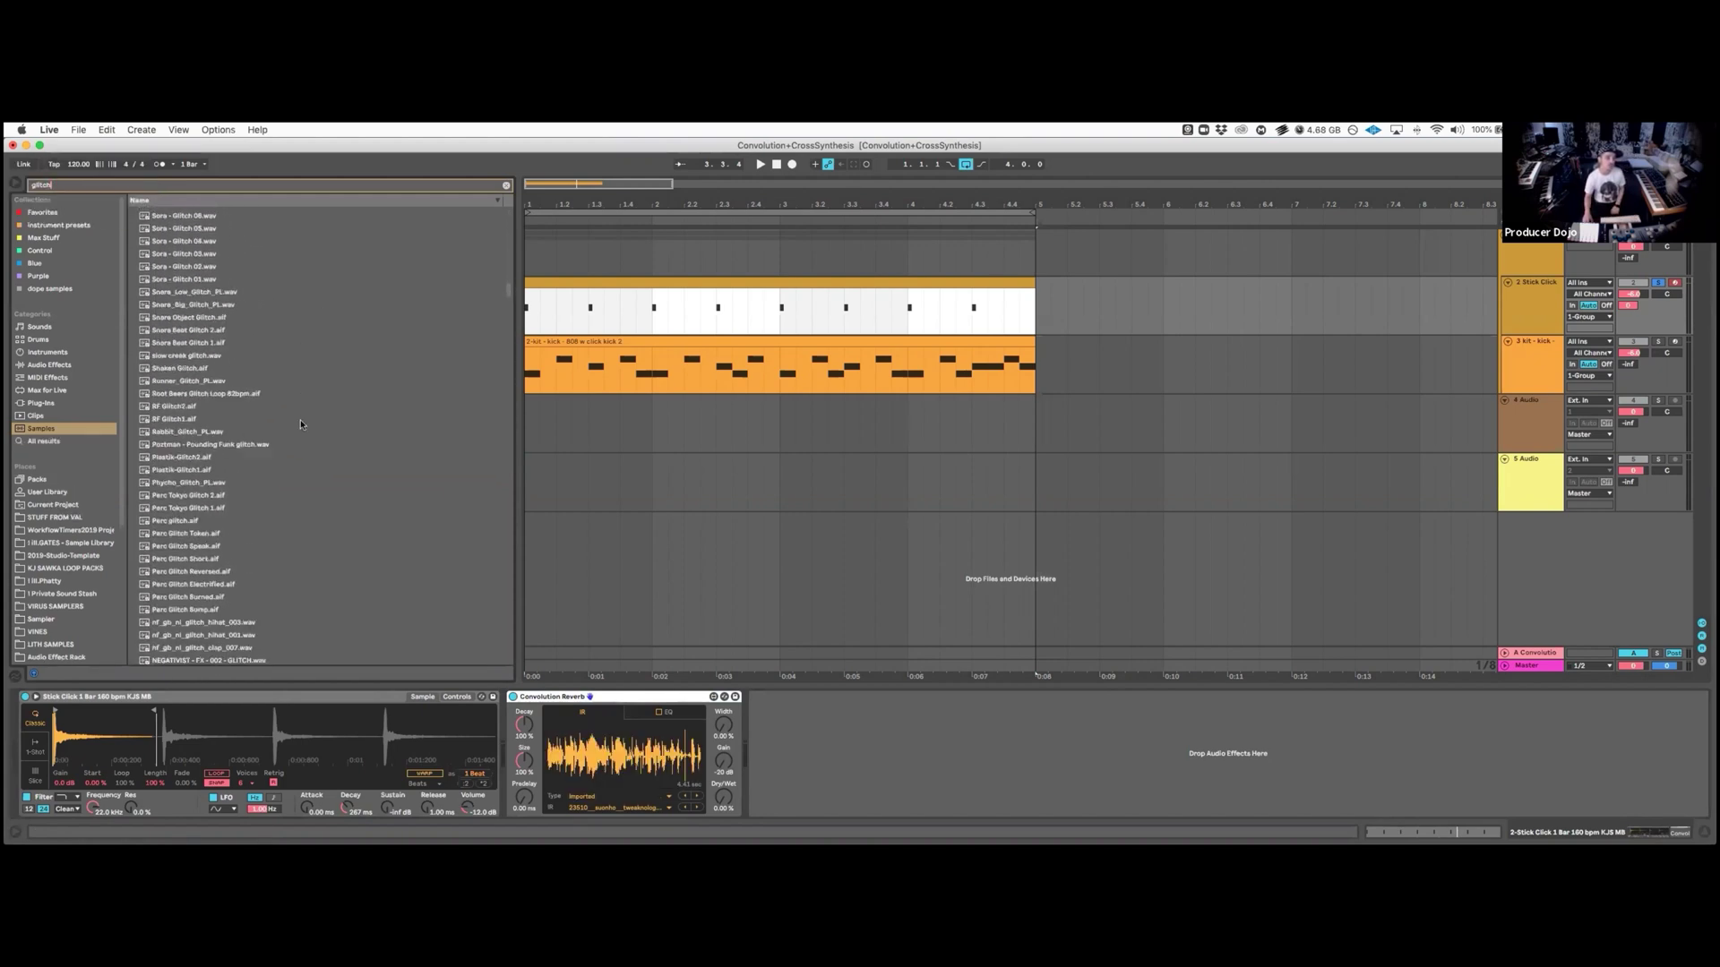
scroll(300, 419, "up", 20)
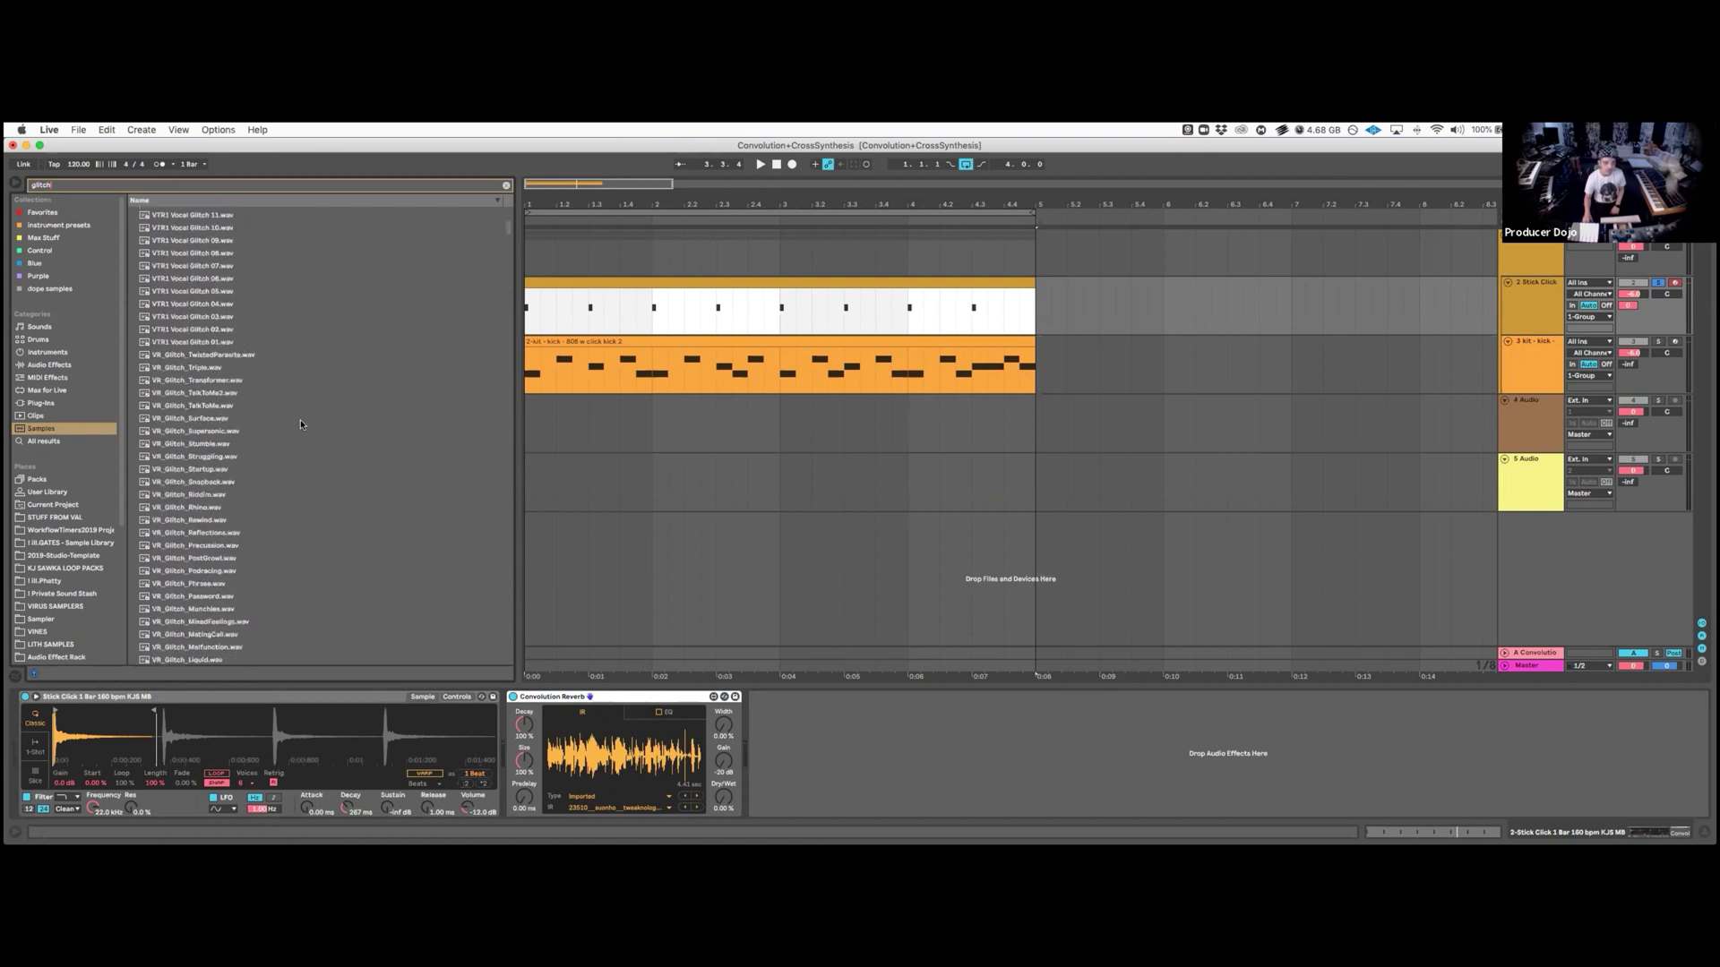
type("suonho")
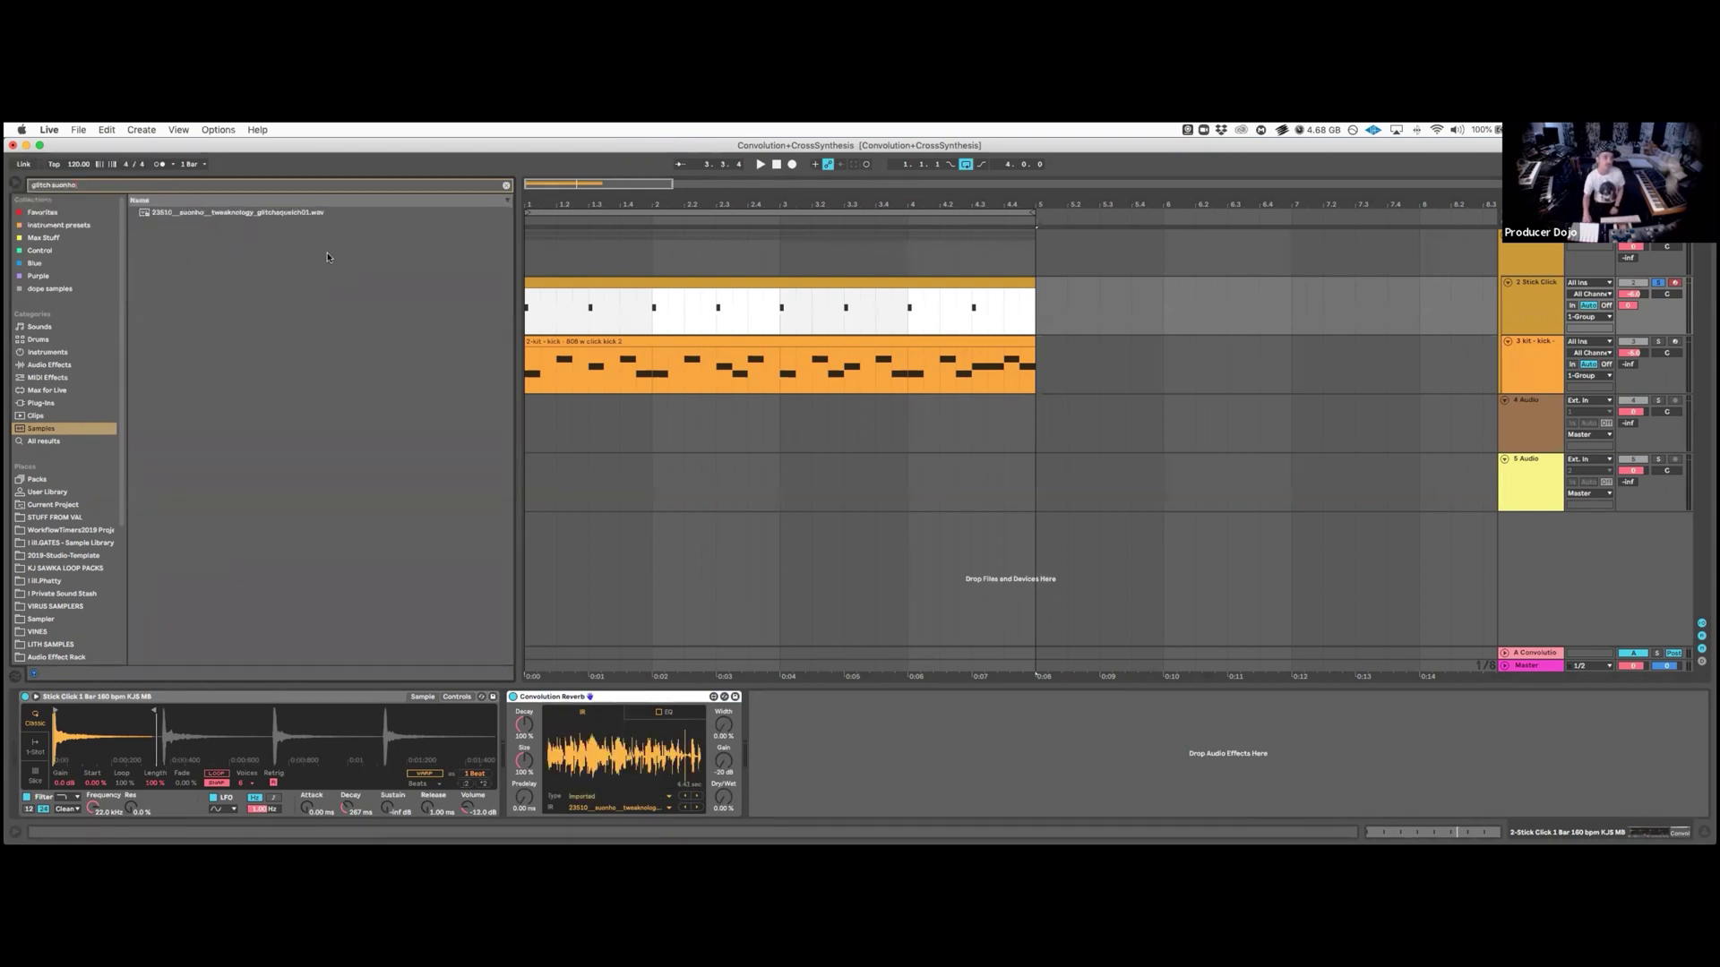
left_click(301, 213)
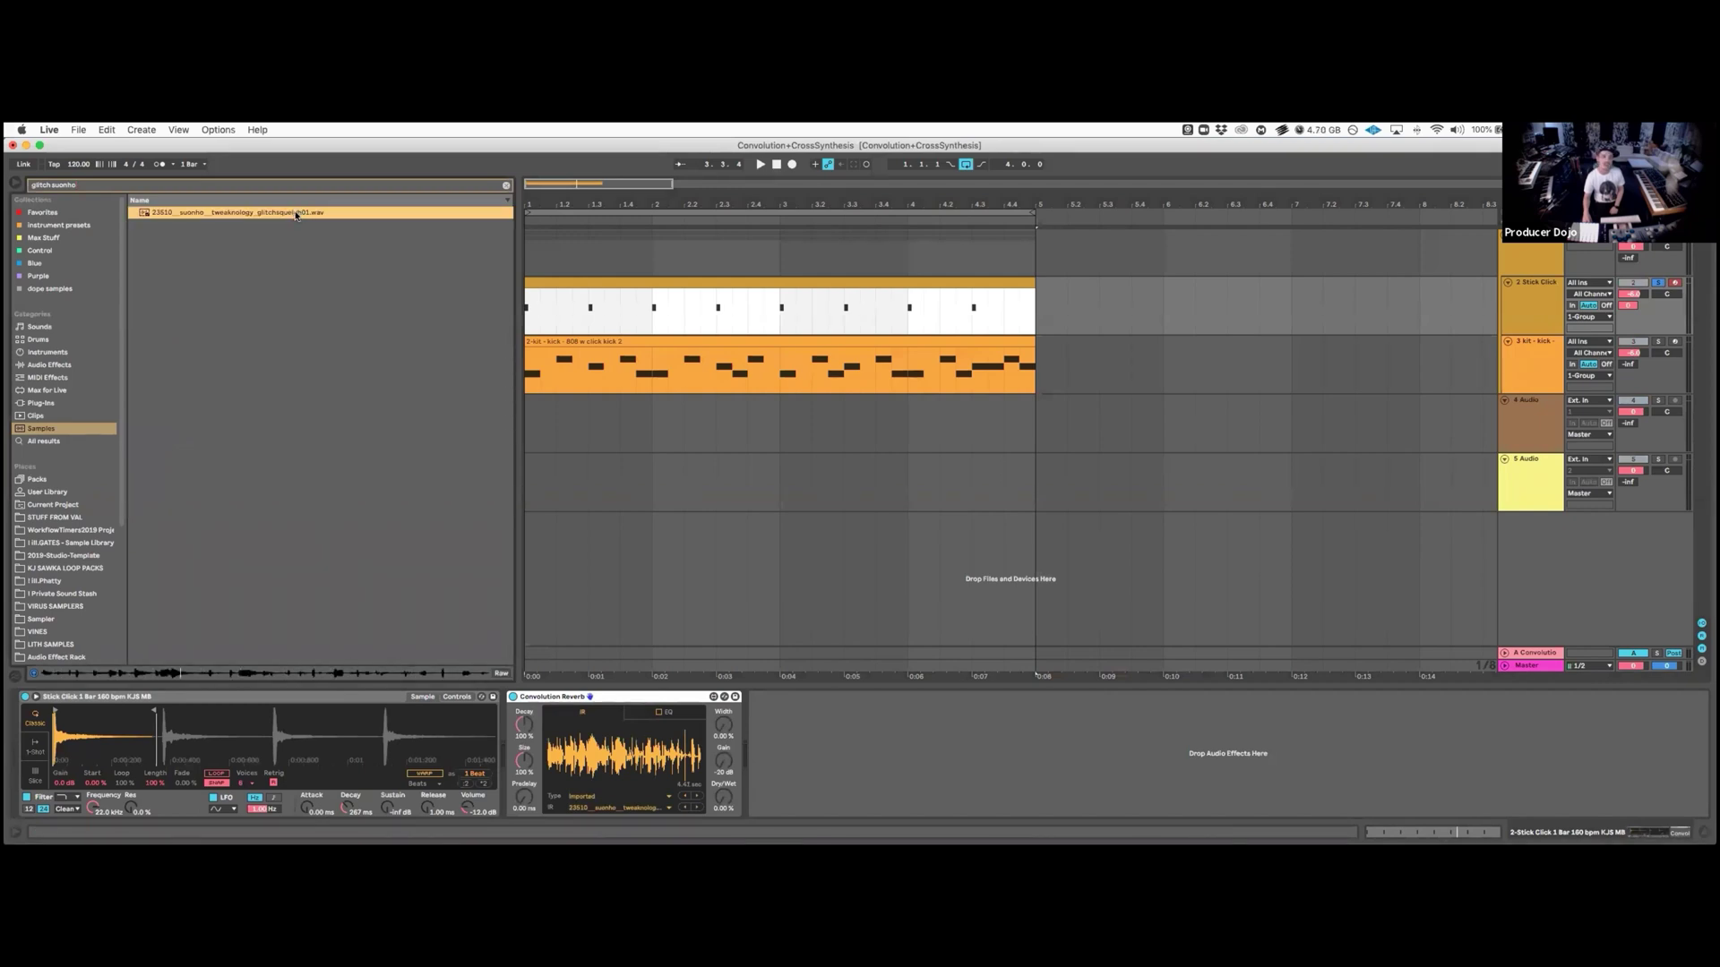
left_click(1016, 441)
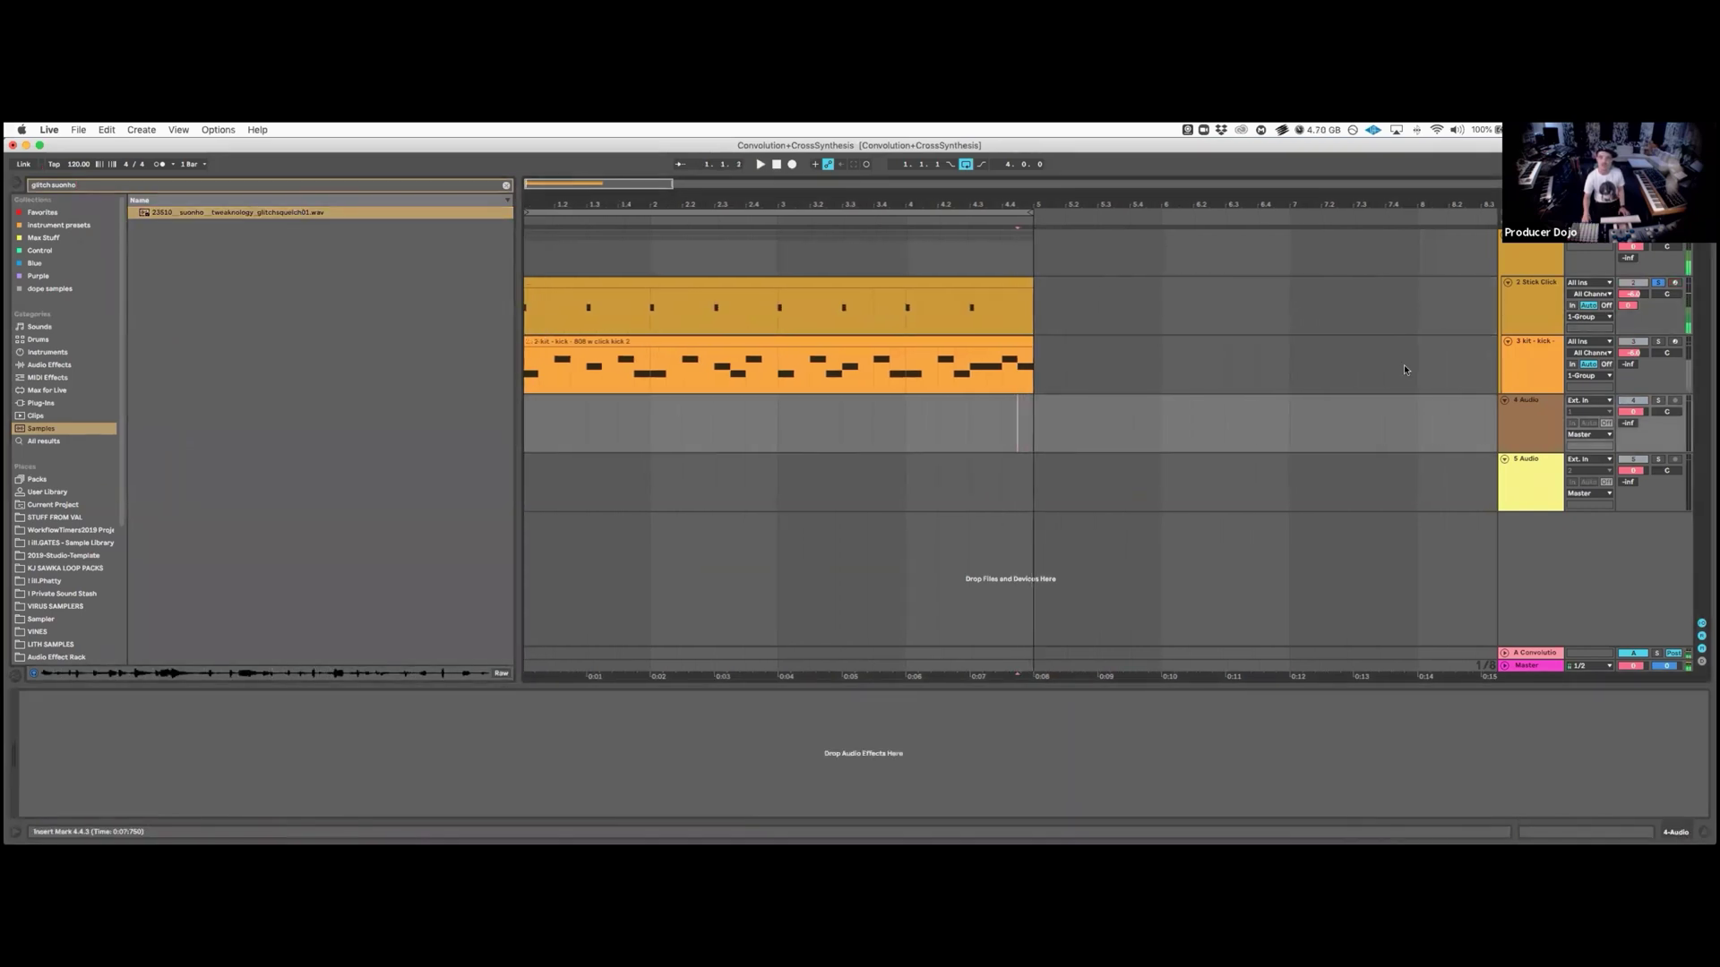
On Stick Click's Convolution Reverb, set Dry/Wet and Width to 100 % during playback and shorten the Decay.
left_click(1534, 306)
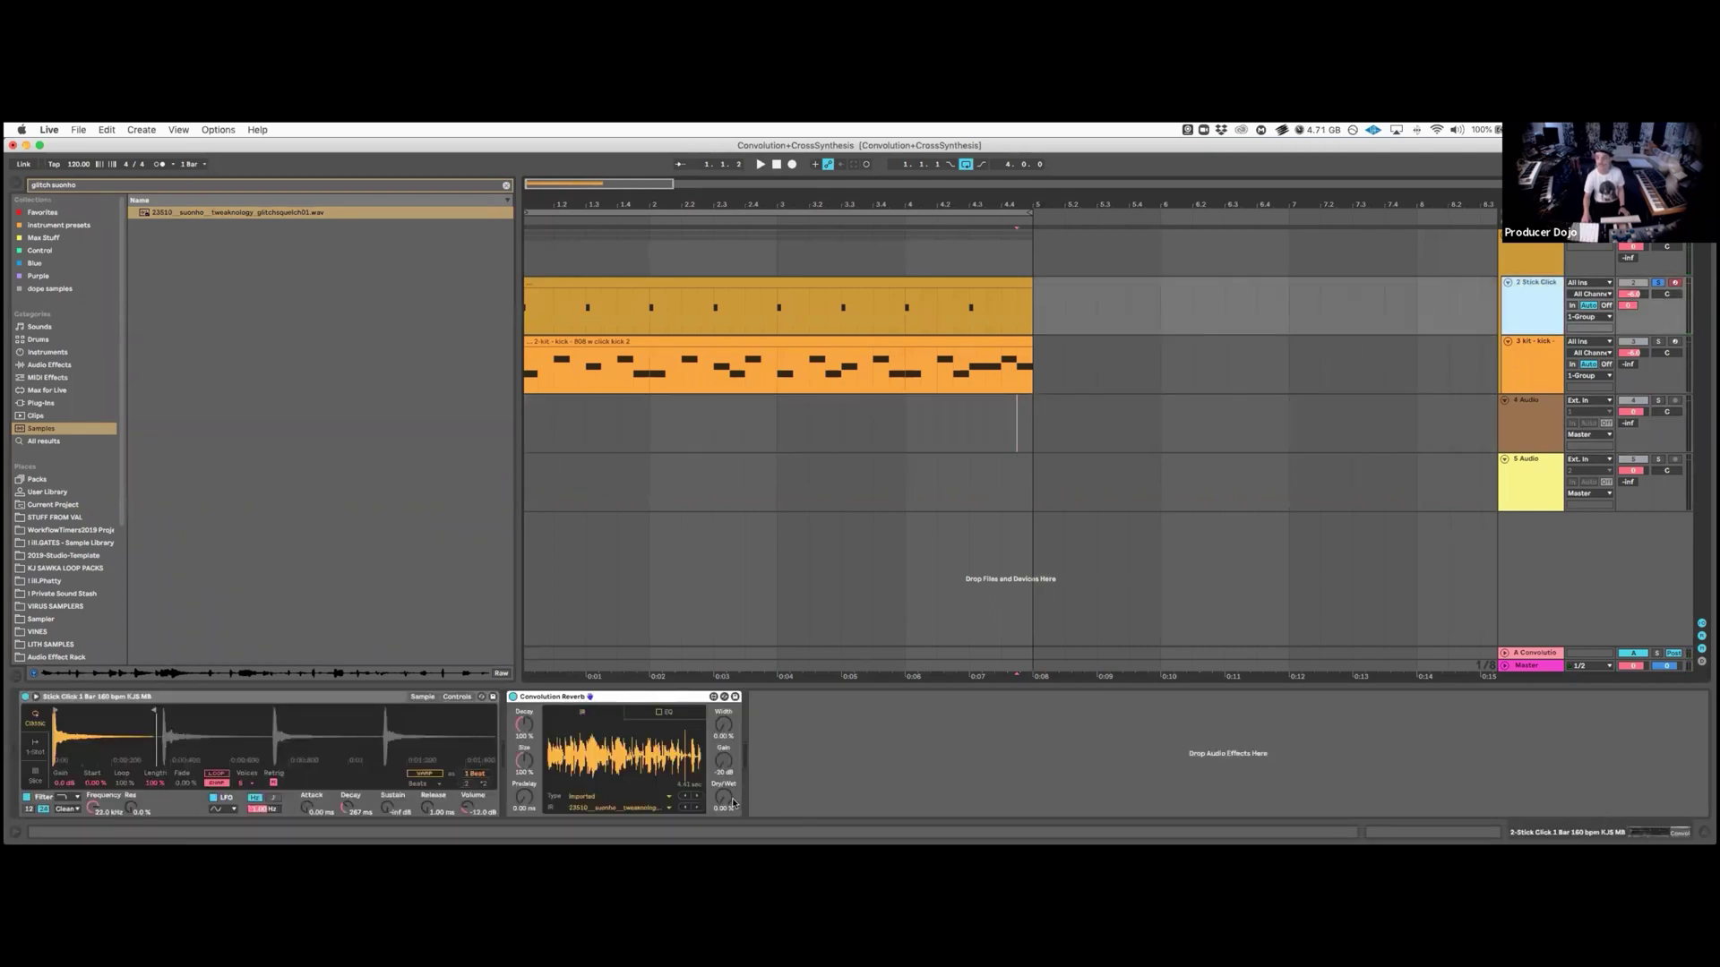
left_click_drag(730, 806, 719, 683)
key("space")
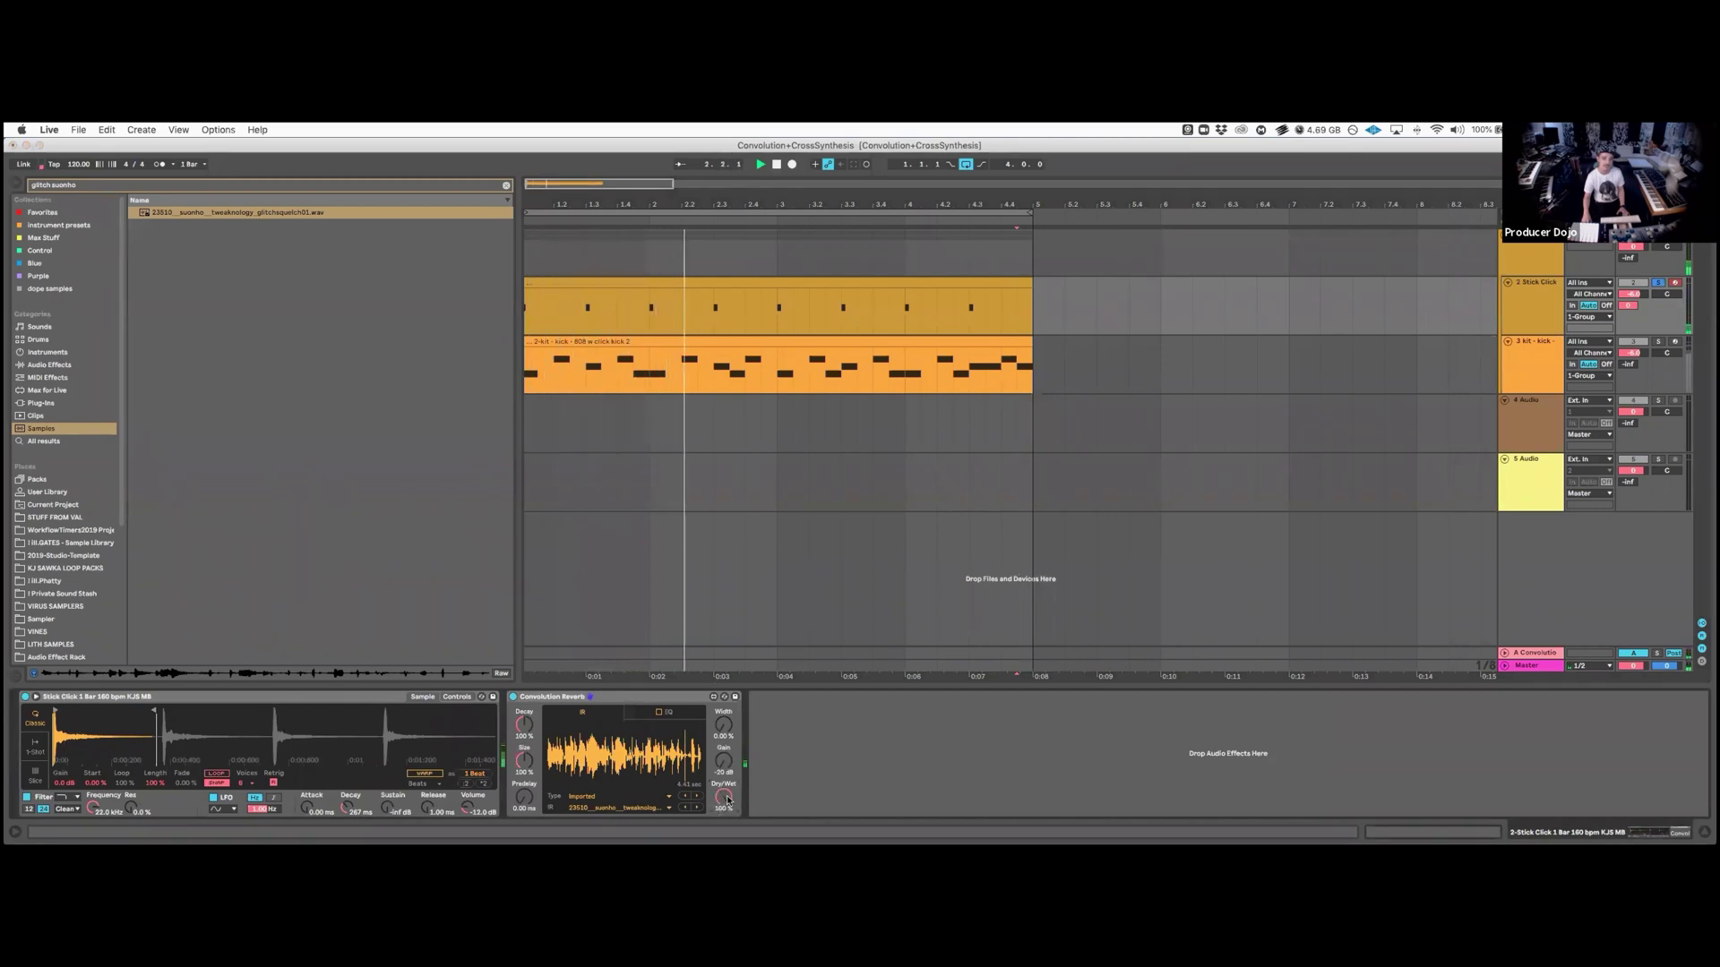
left_click_drag(719, 683, 720, 708)
left_click_drag(723, 795, 727, 807)
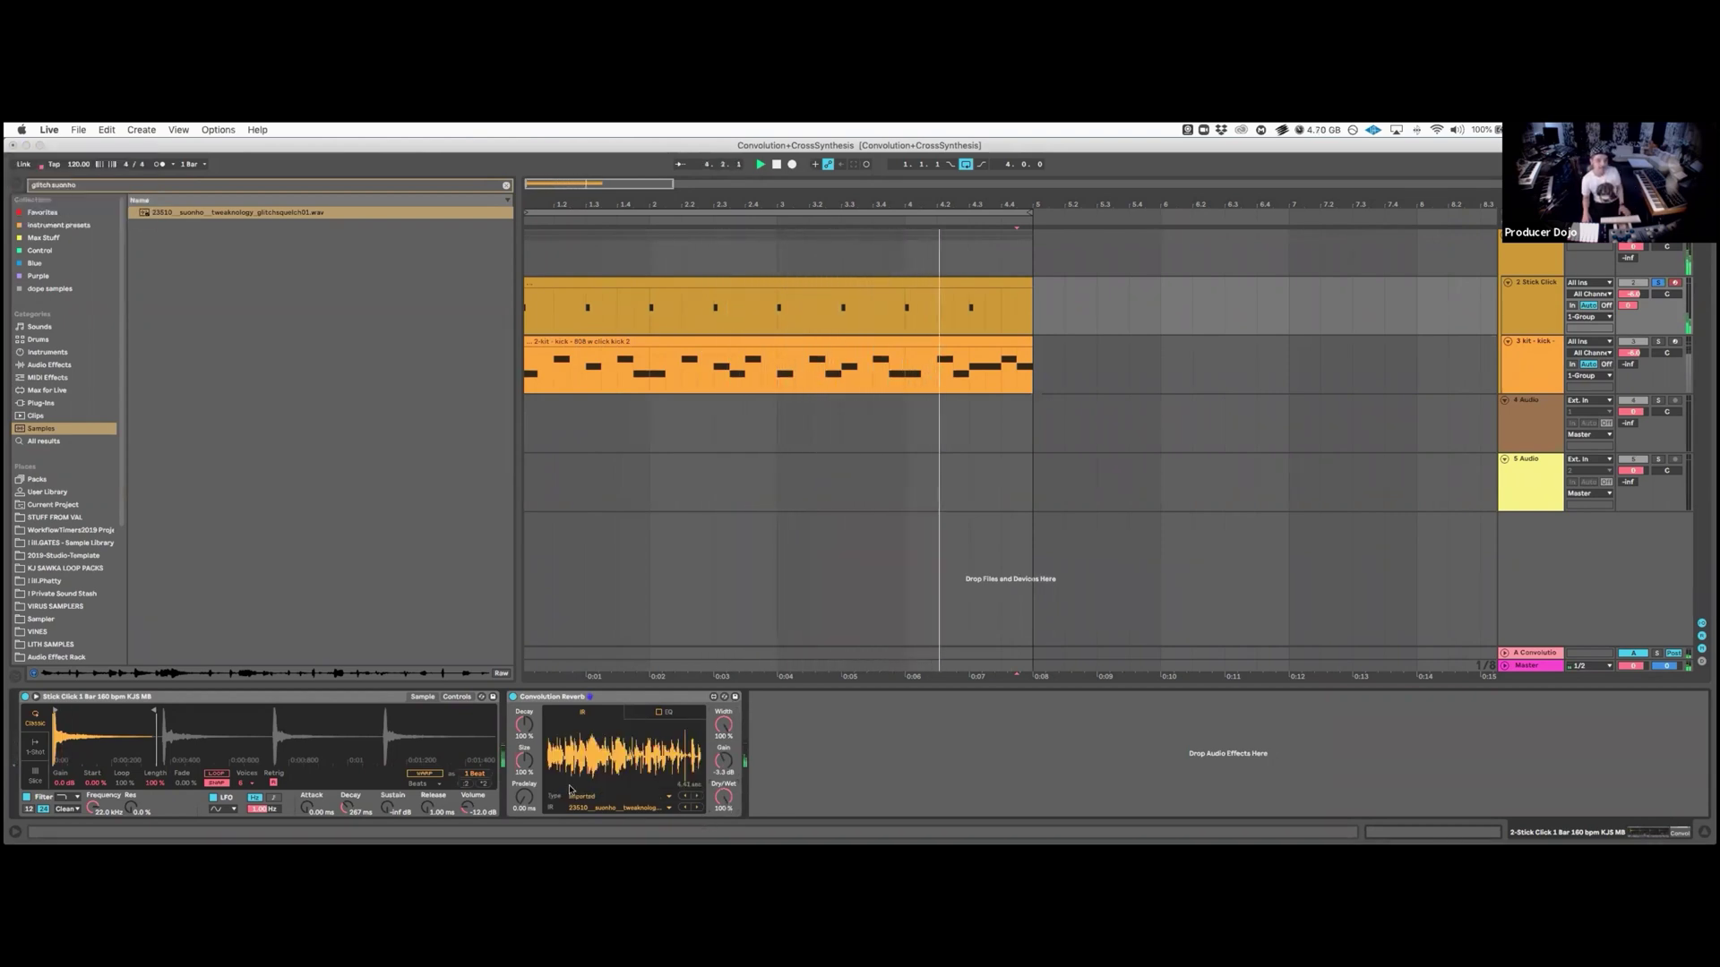
mouse_move(524, 727)
left_mouse_down()
mouse_move(520, 744)
mouse_move(524, 729)
left_mouse_up()
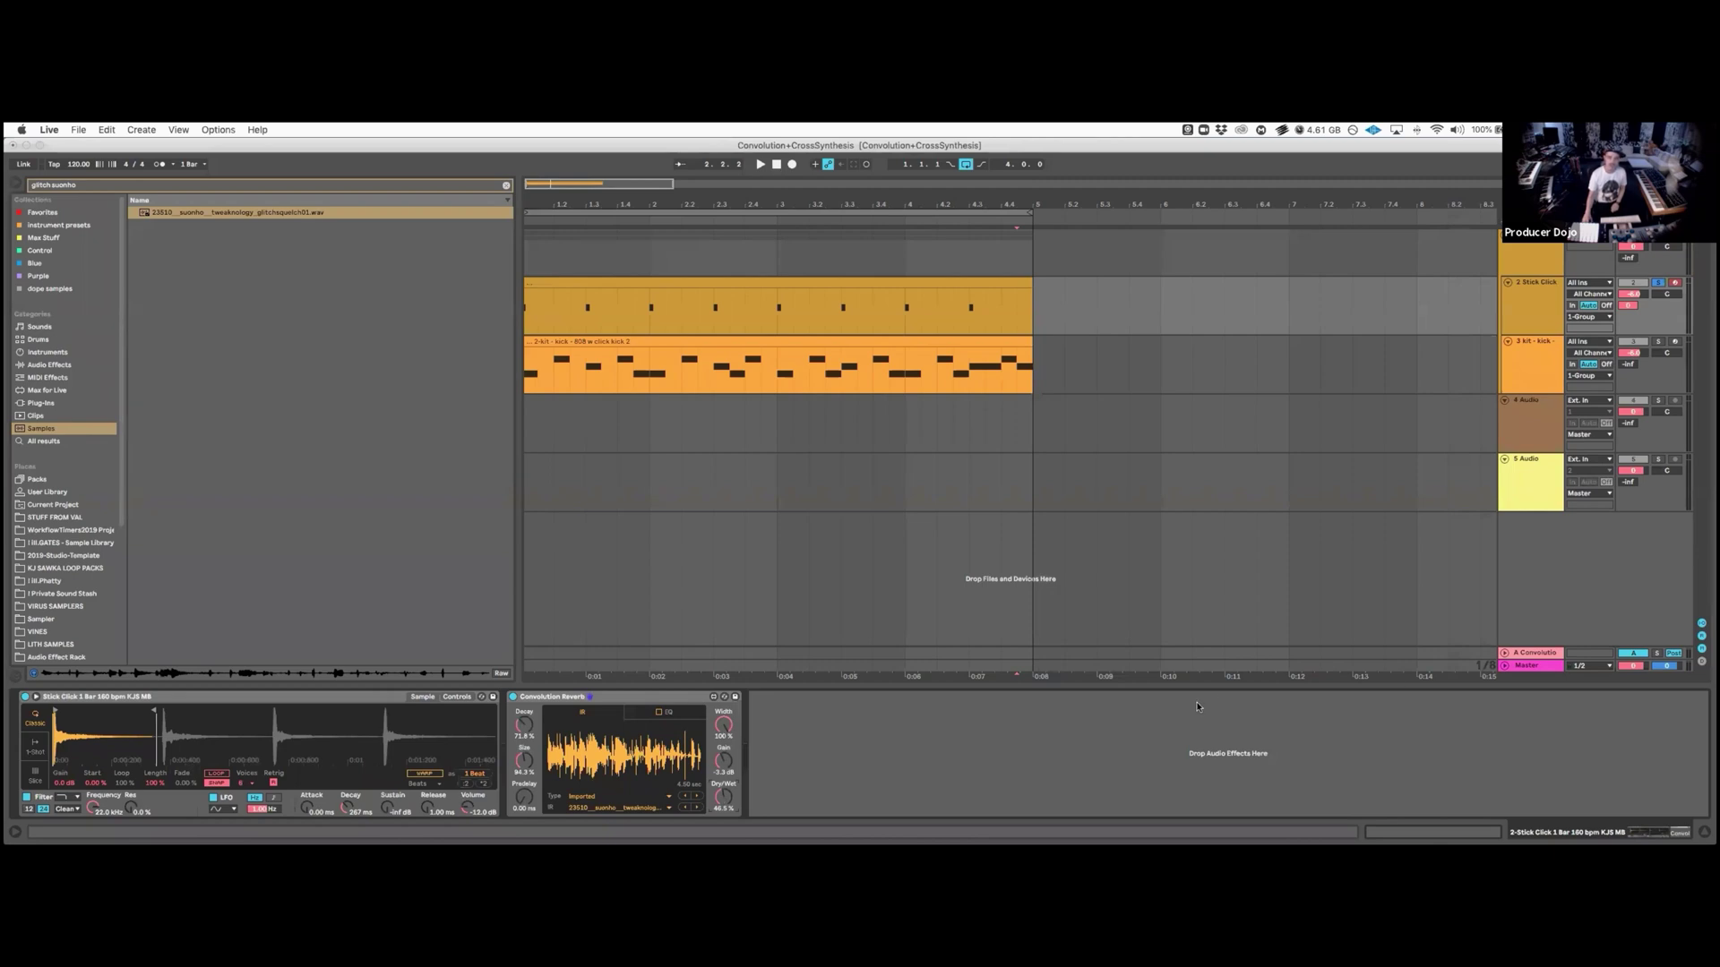
Set the audio output device to ZoomAudioDevice (2 In, 2 Out) in the preferences.
key("super+comma")
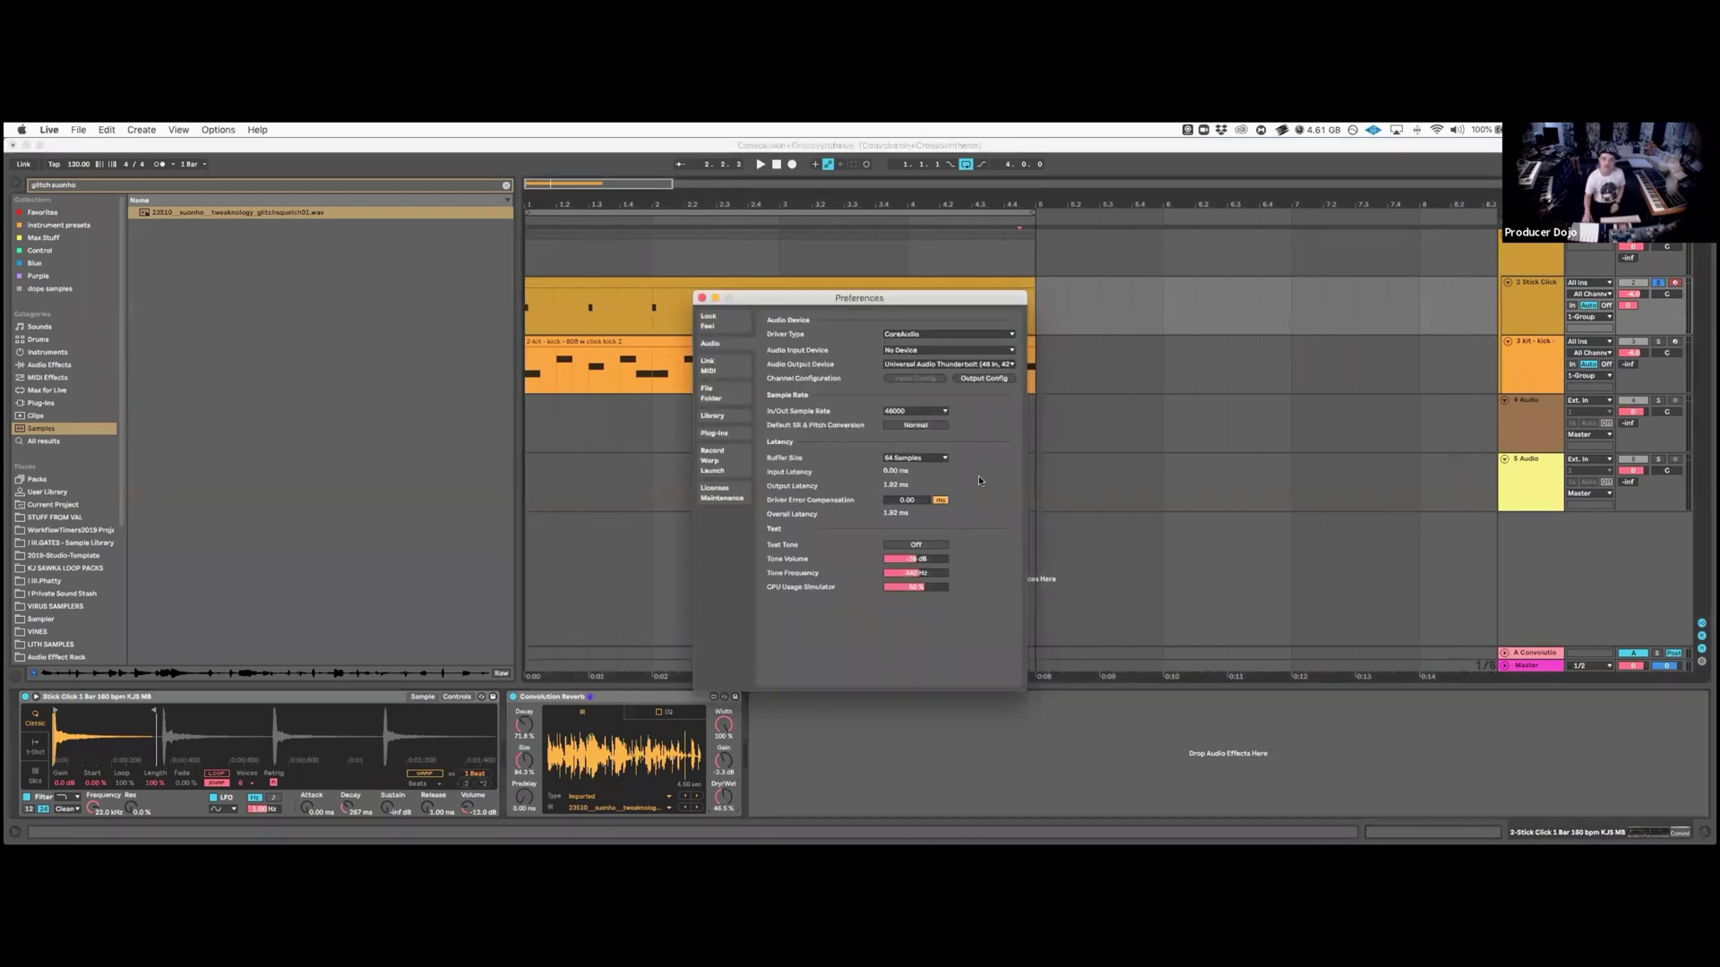
left_click(920, 365)
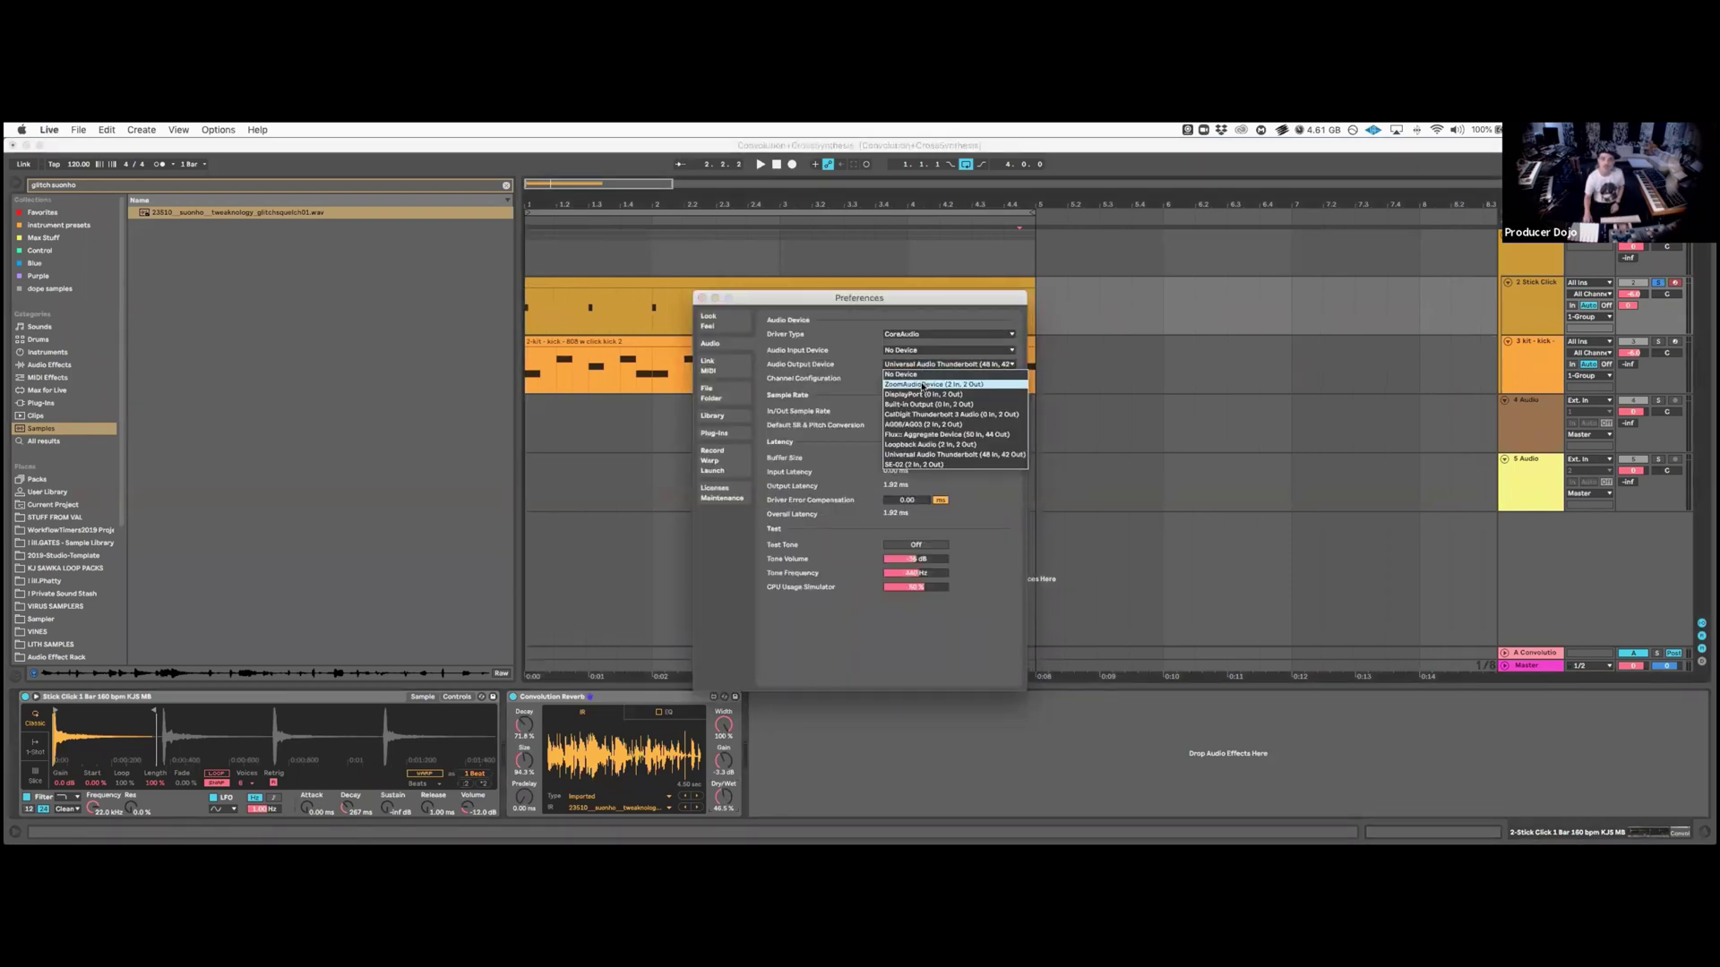
left_click(923, 385)
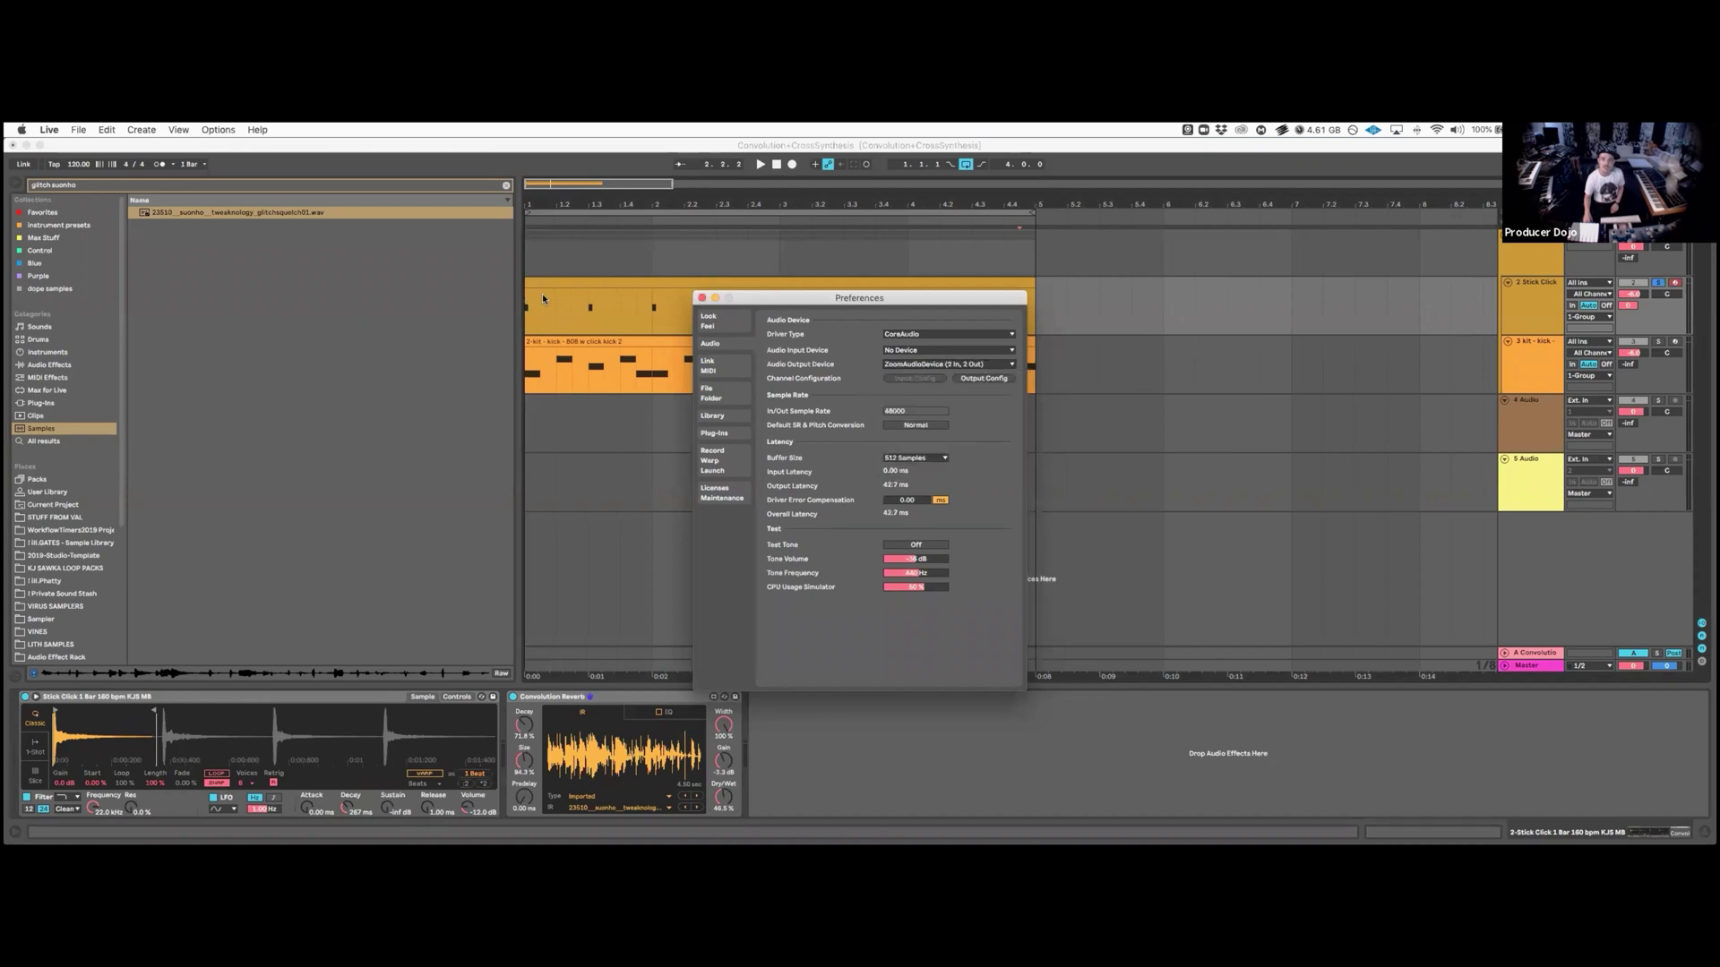
left_click(700, 299)
Play the loop and sweep the Dry/Wet of Stick Click's Convolution Reverb down to 0 % and back up.
key("space")
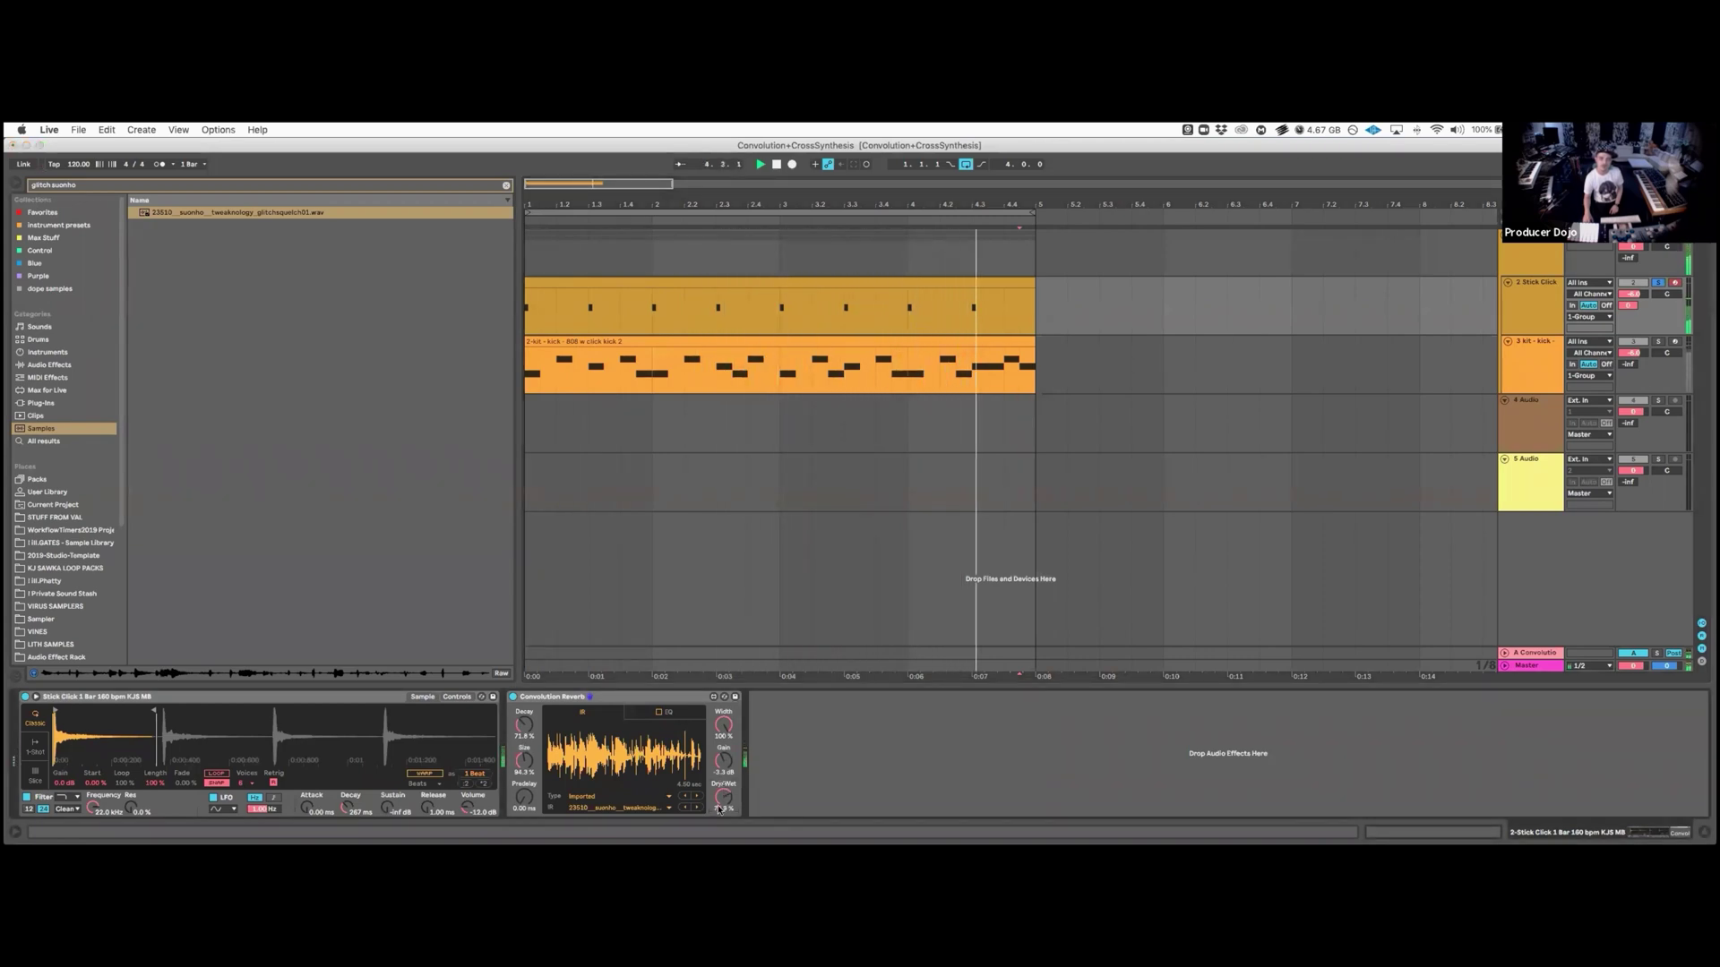
left_click_drag(721, 803, 721, 887)
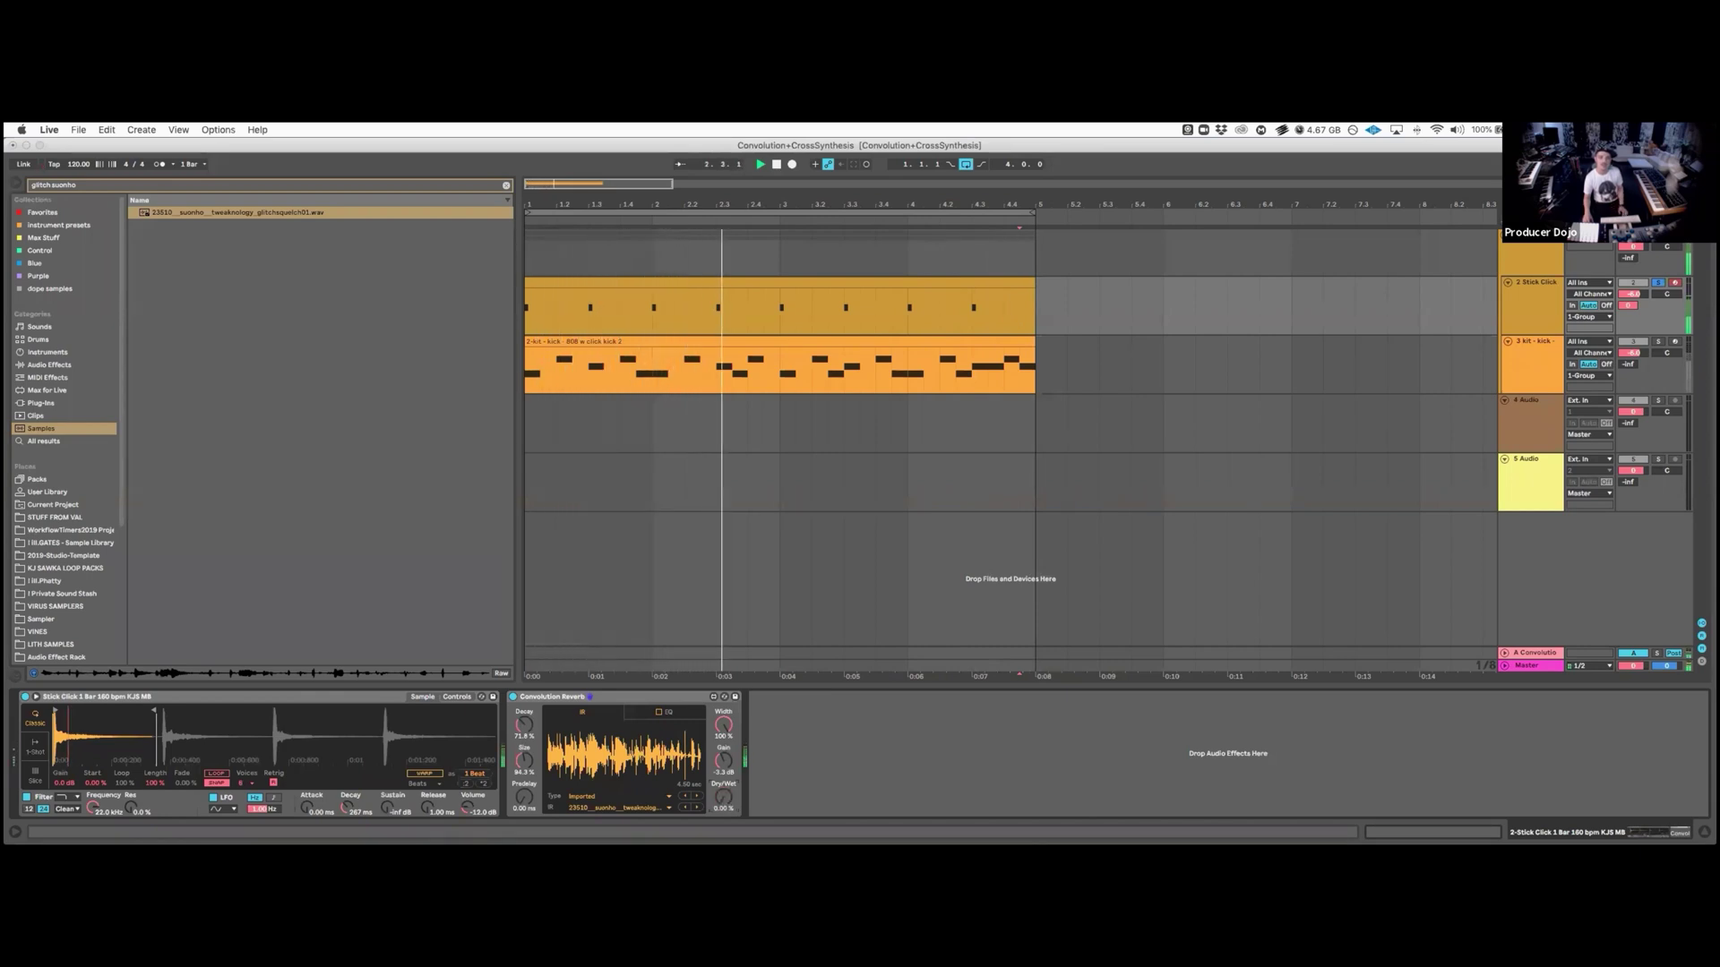
left_click_drag(723, 803, 723, 761)
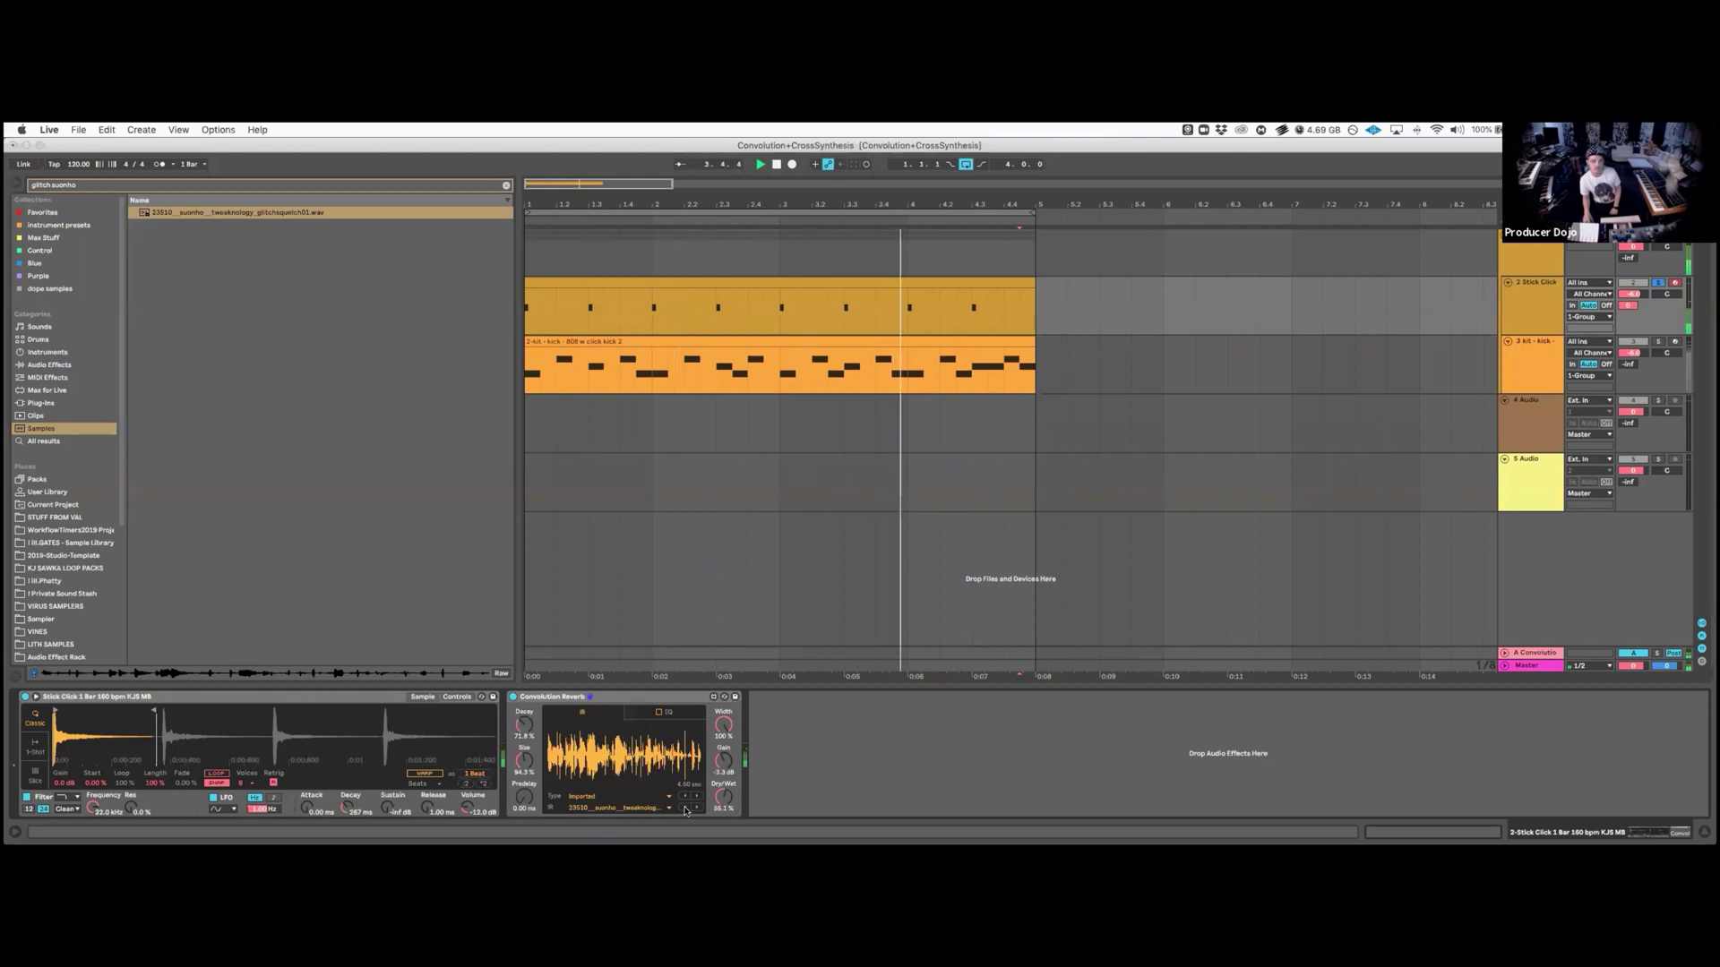
Load a schluppipuppie wasserflasche impulse response on Stick Click's Convolution Reverb, set Decay to 100 % and adjust Dry/Wet.
left_click(633, 810)
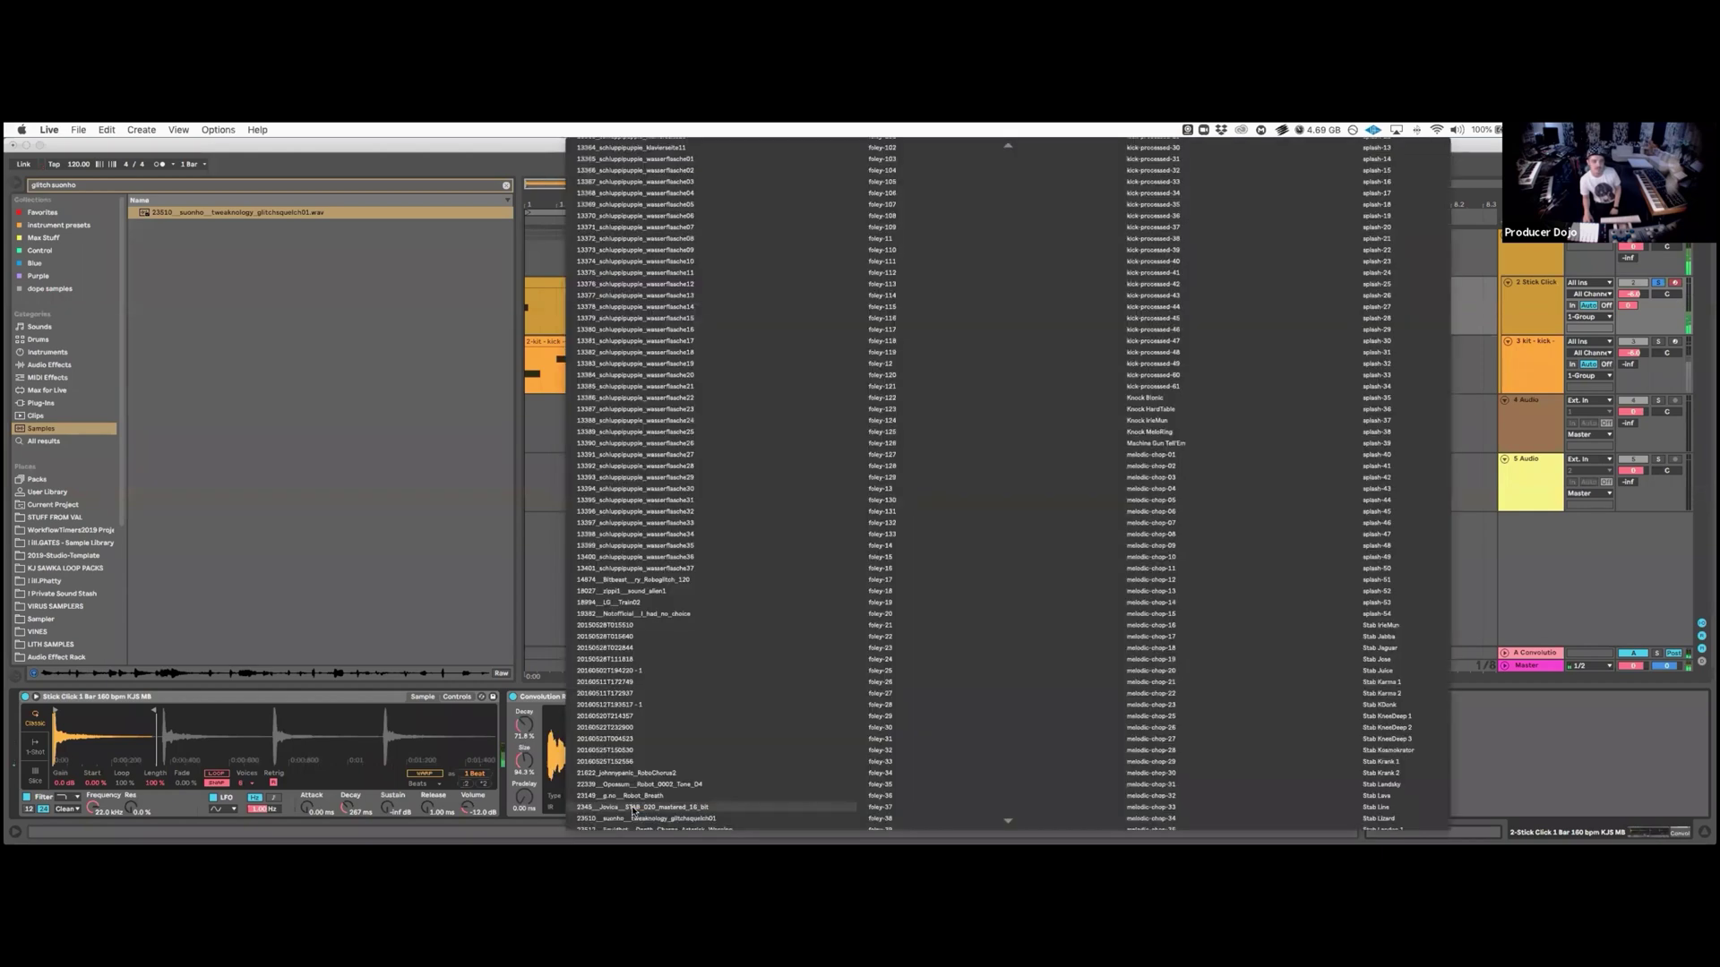
scroll(695, 419, "up", 2)
key("Escape")
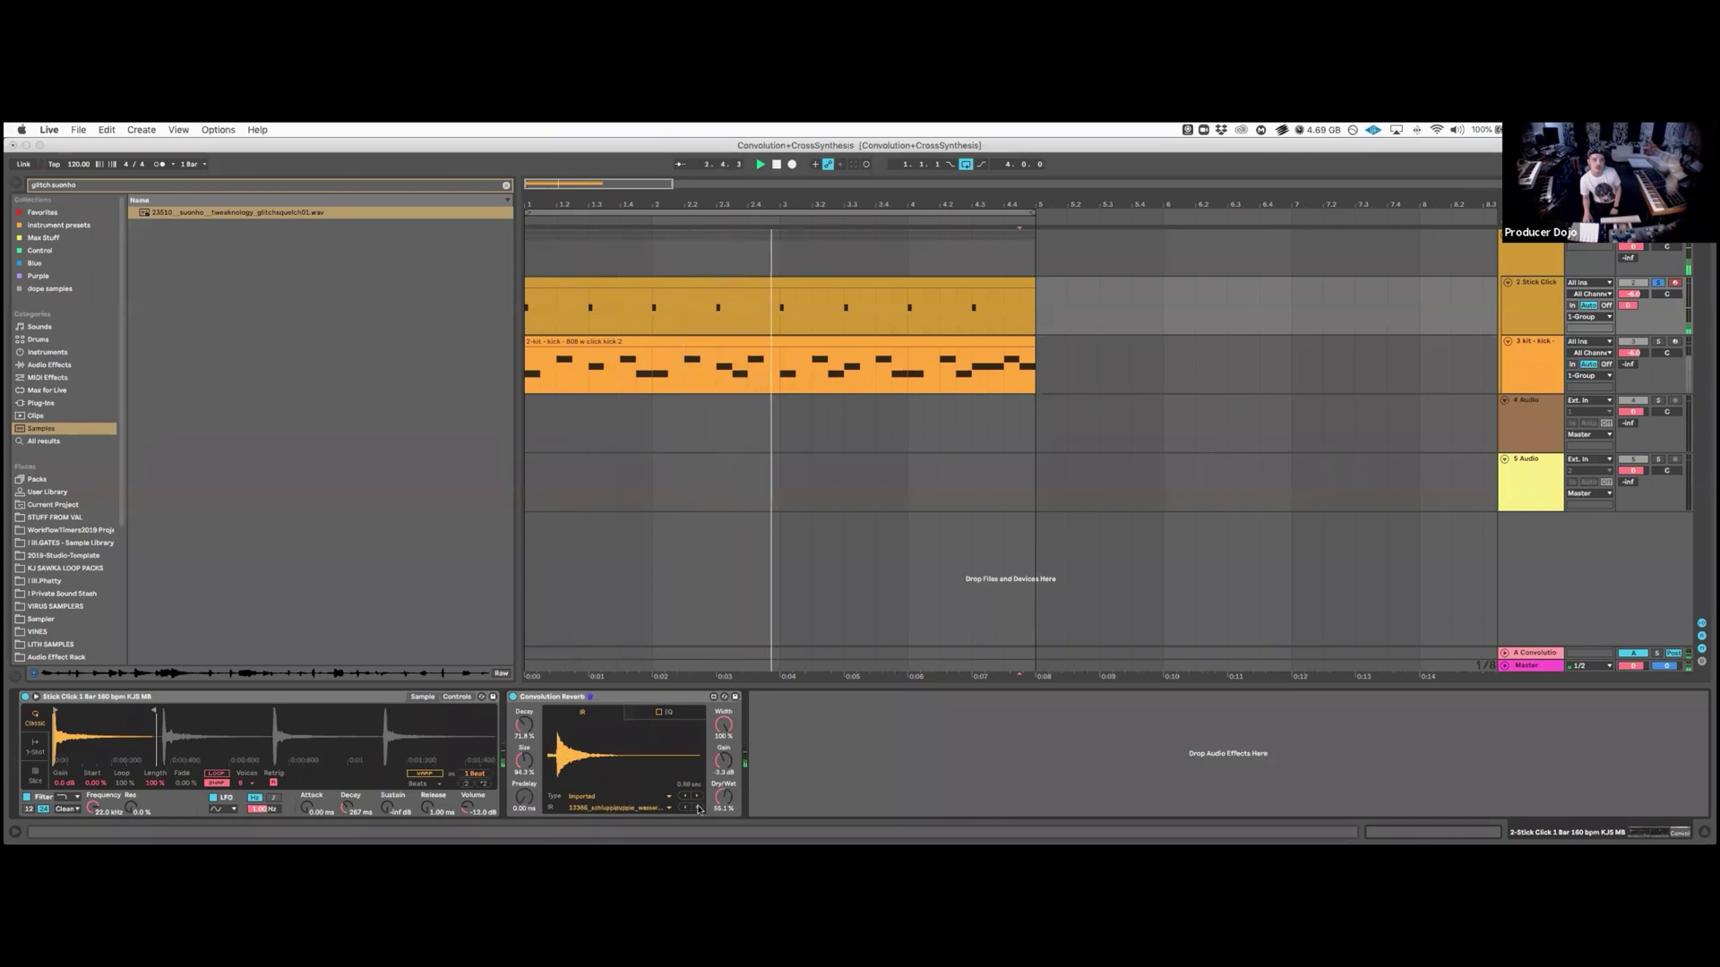
left_click_drag(723, 797, 723, 752)
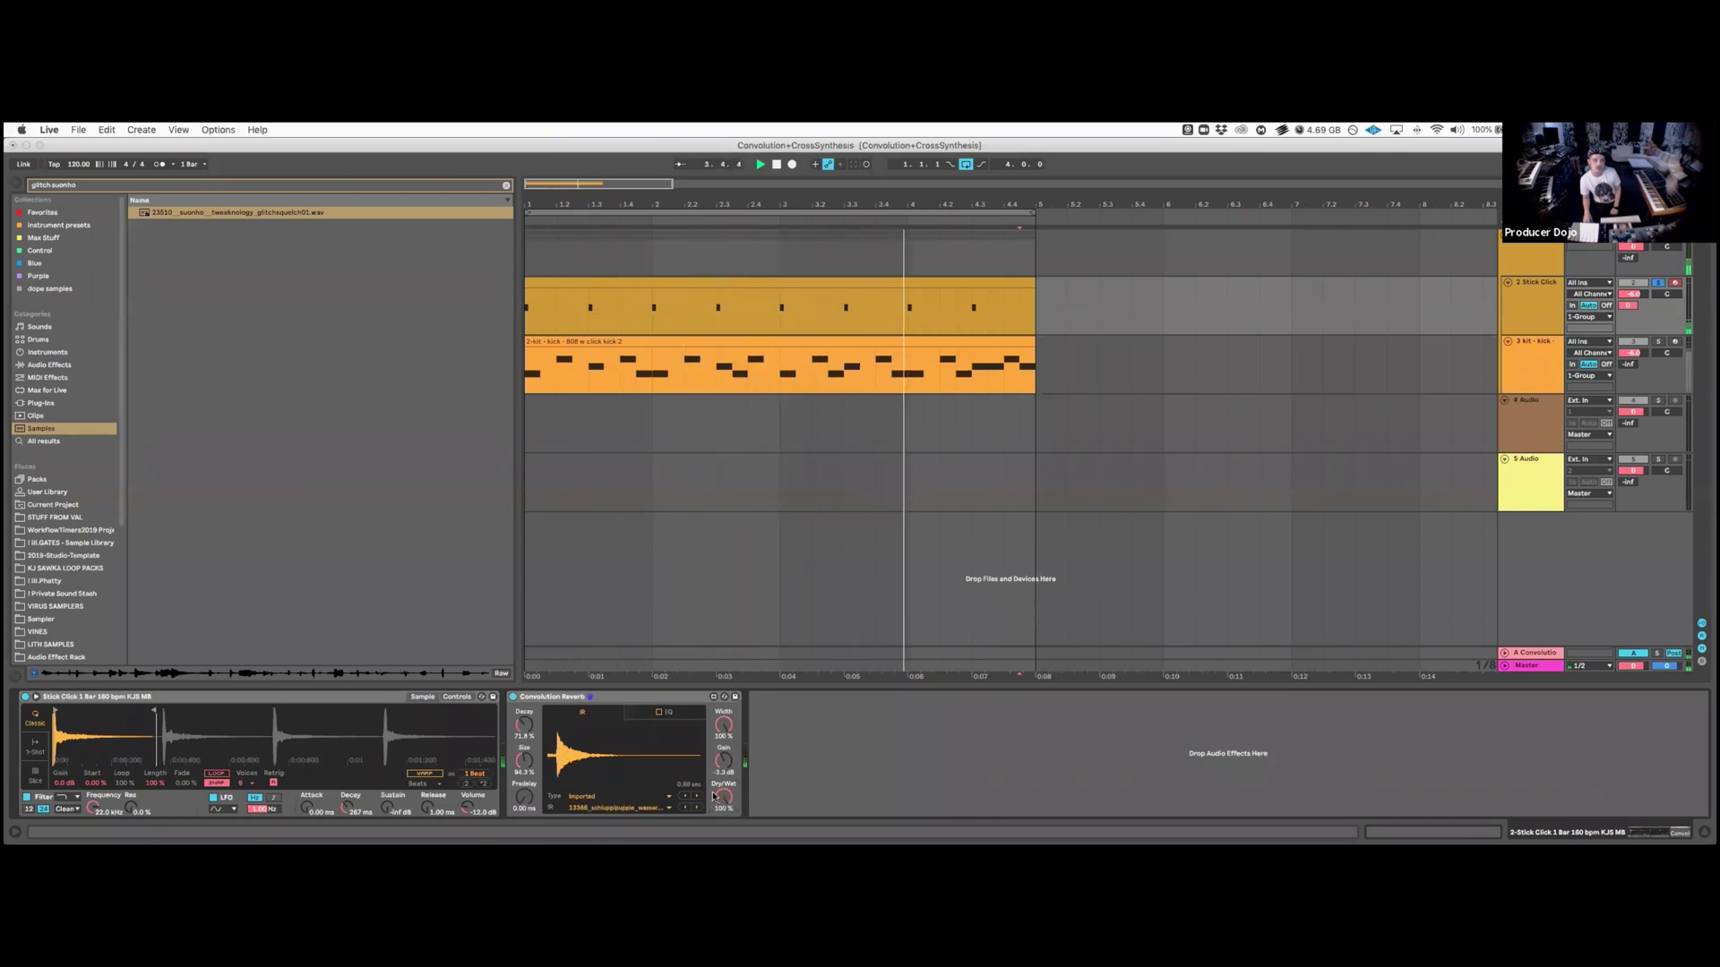
left_click_drag(537, 730, 538, 681)
mouse_move(723, 796)
left_mouse_down()
mouse_move(723, 842)
mouse_move(723, 784)
left_mouse_up()
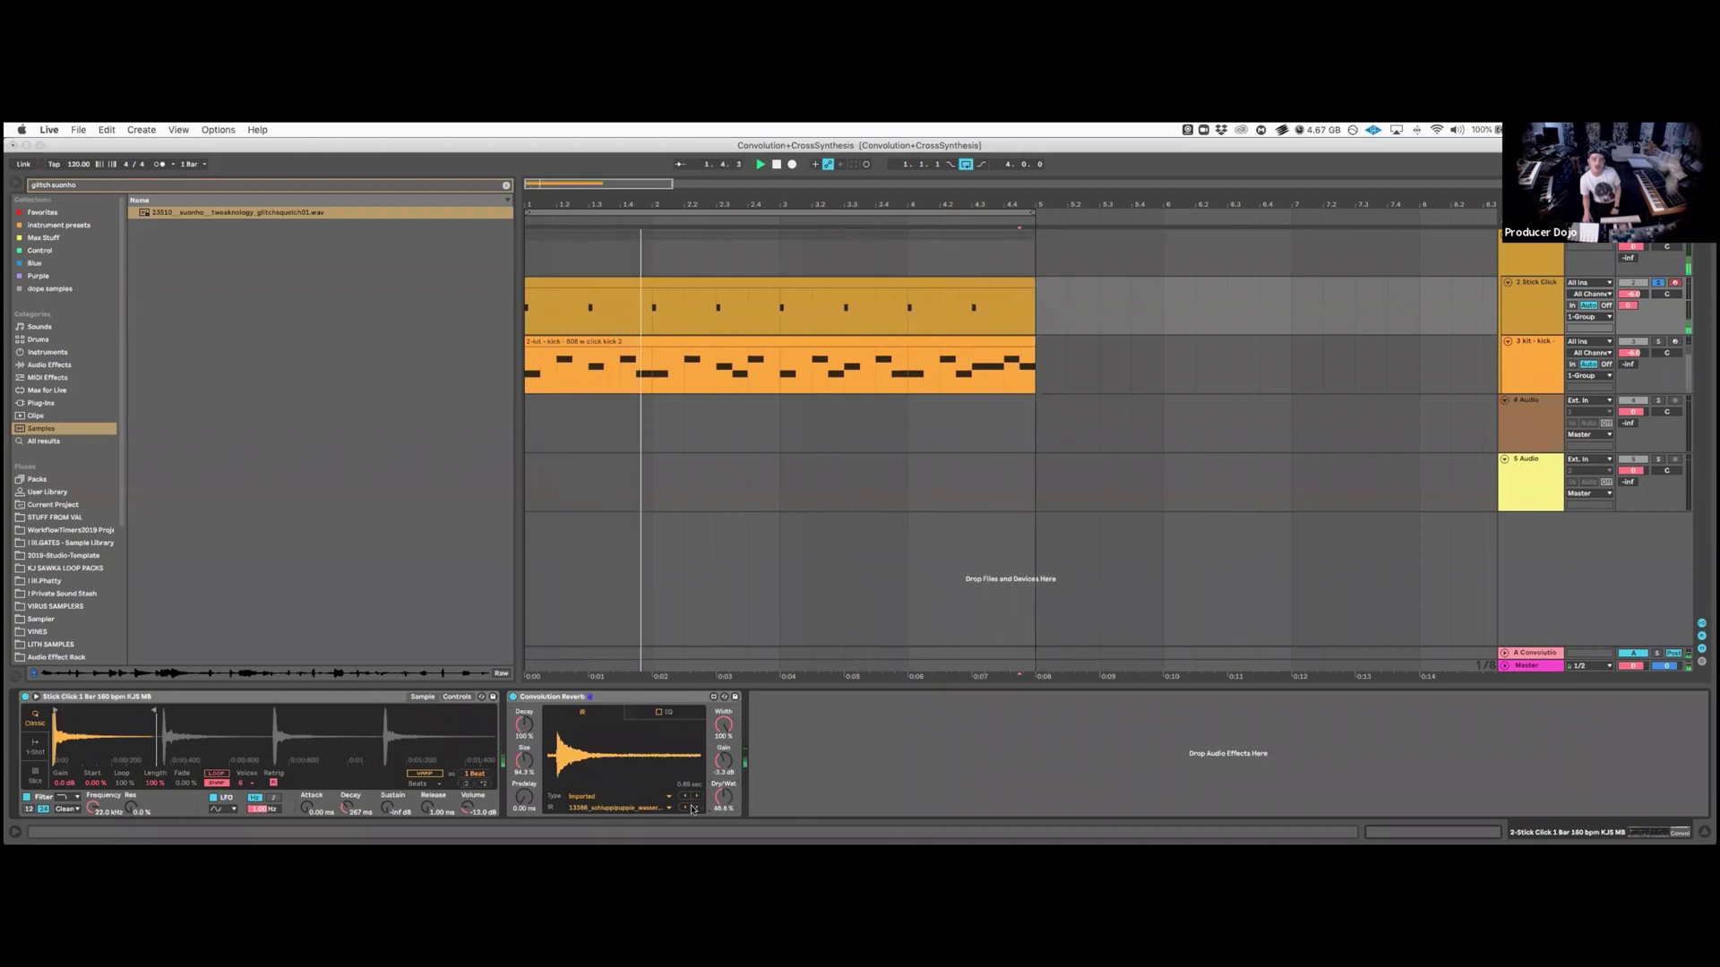
Switch Stick Click's Convolution Reverb to a foley impulse response and raise Dry/Wet during playback.
left_click(697, 809)
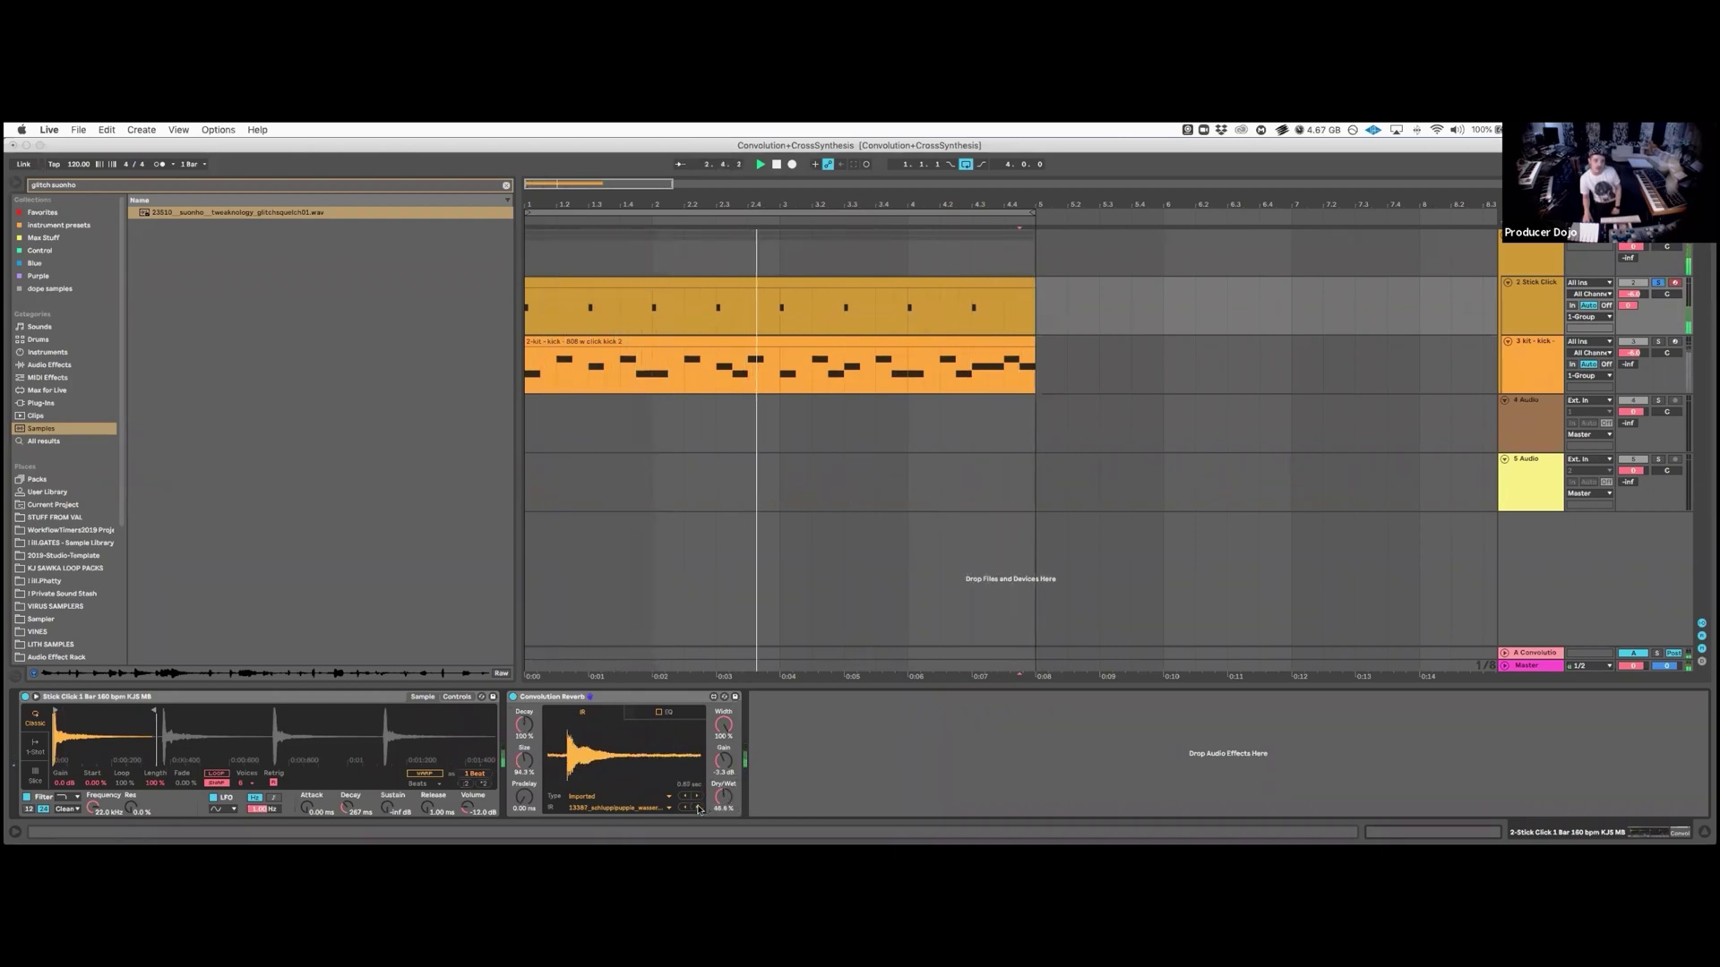
left_click(627, 808)
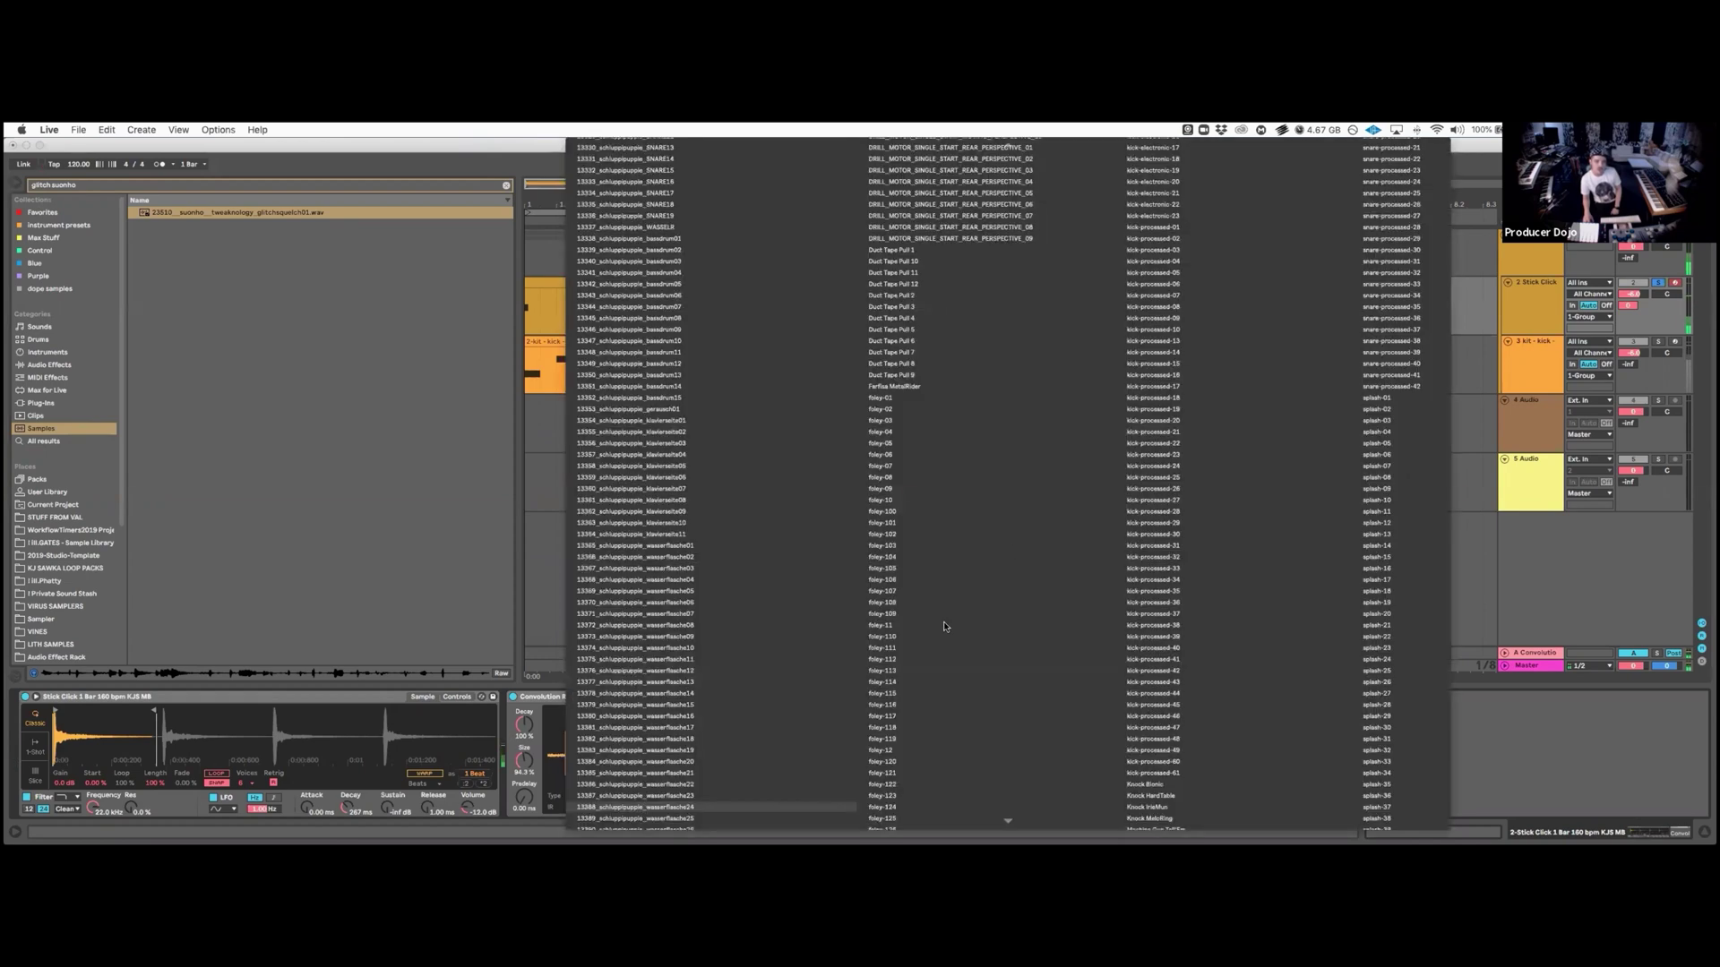
left_click(993, 559)
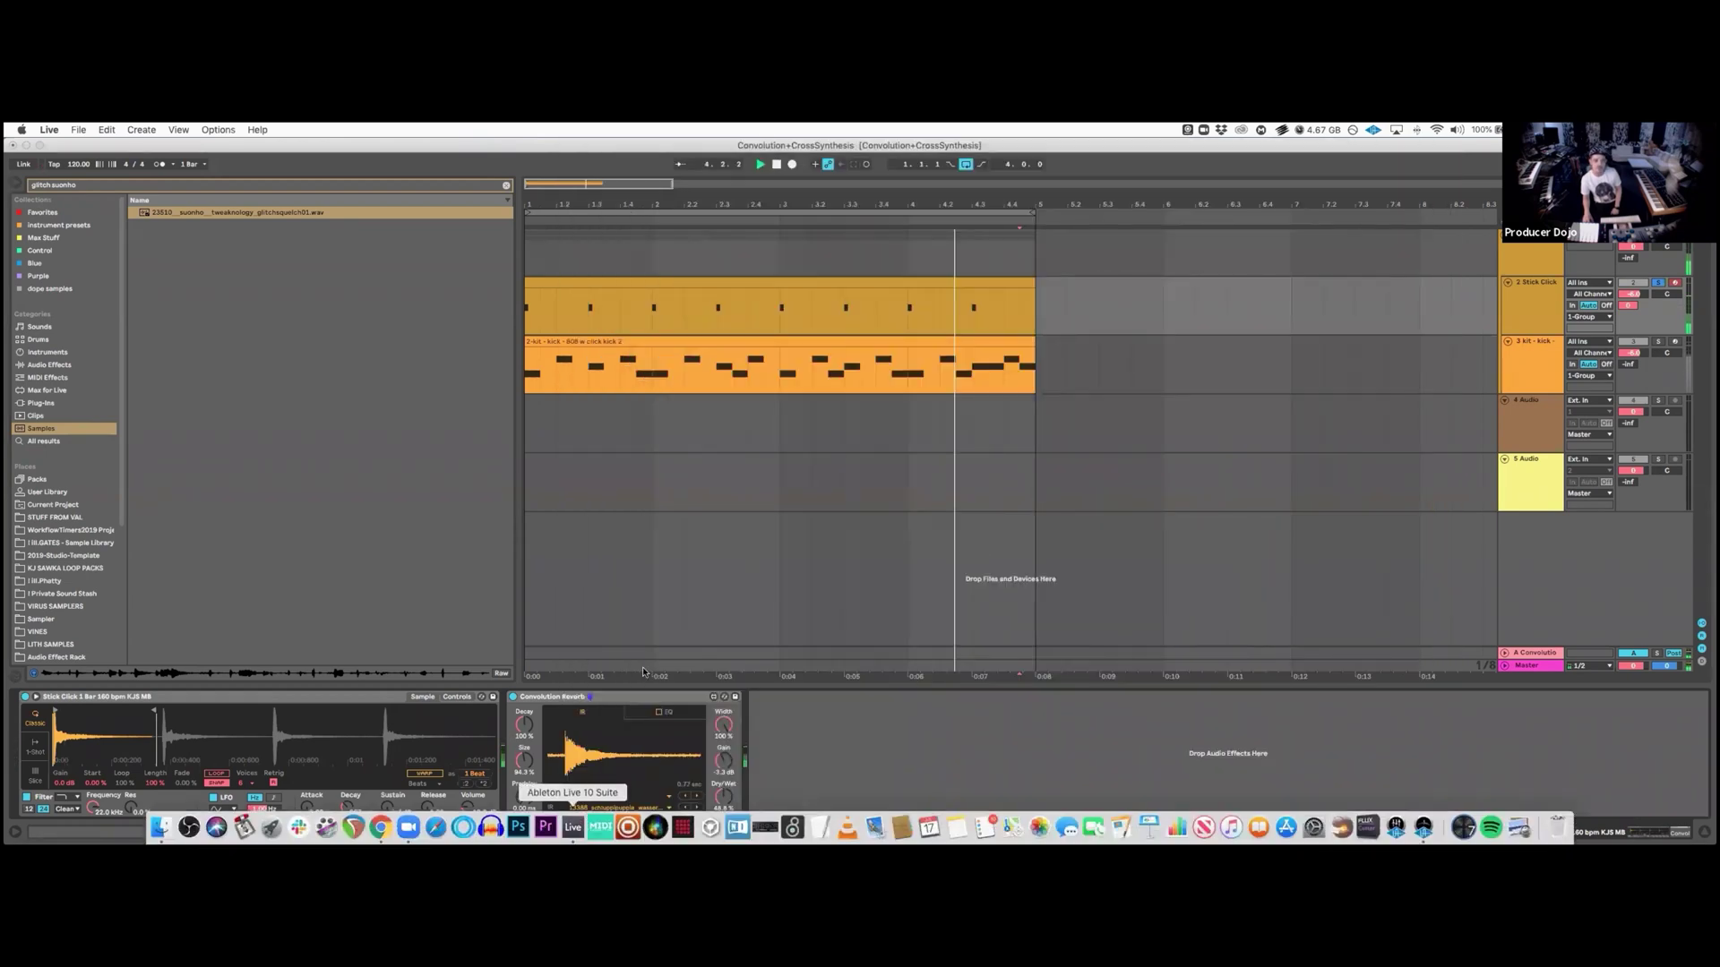
left_click_drag(705, 800, 723, 743)
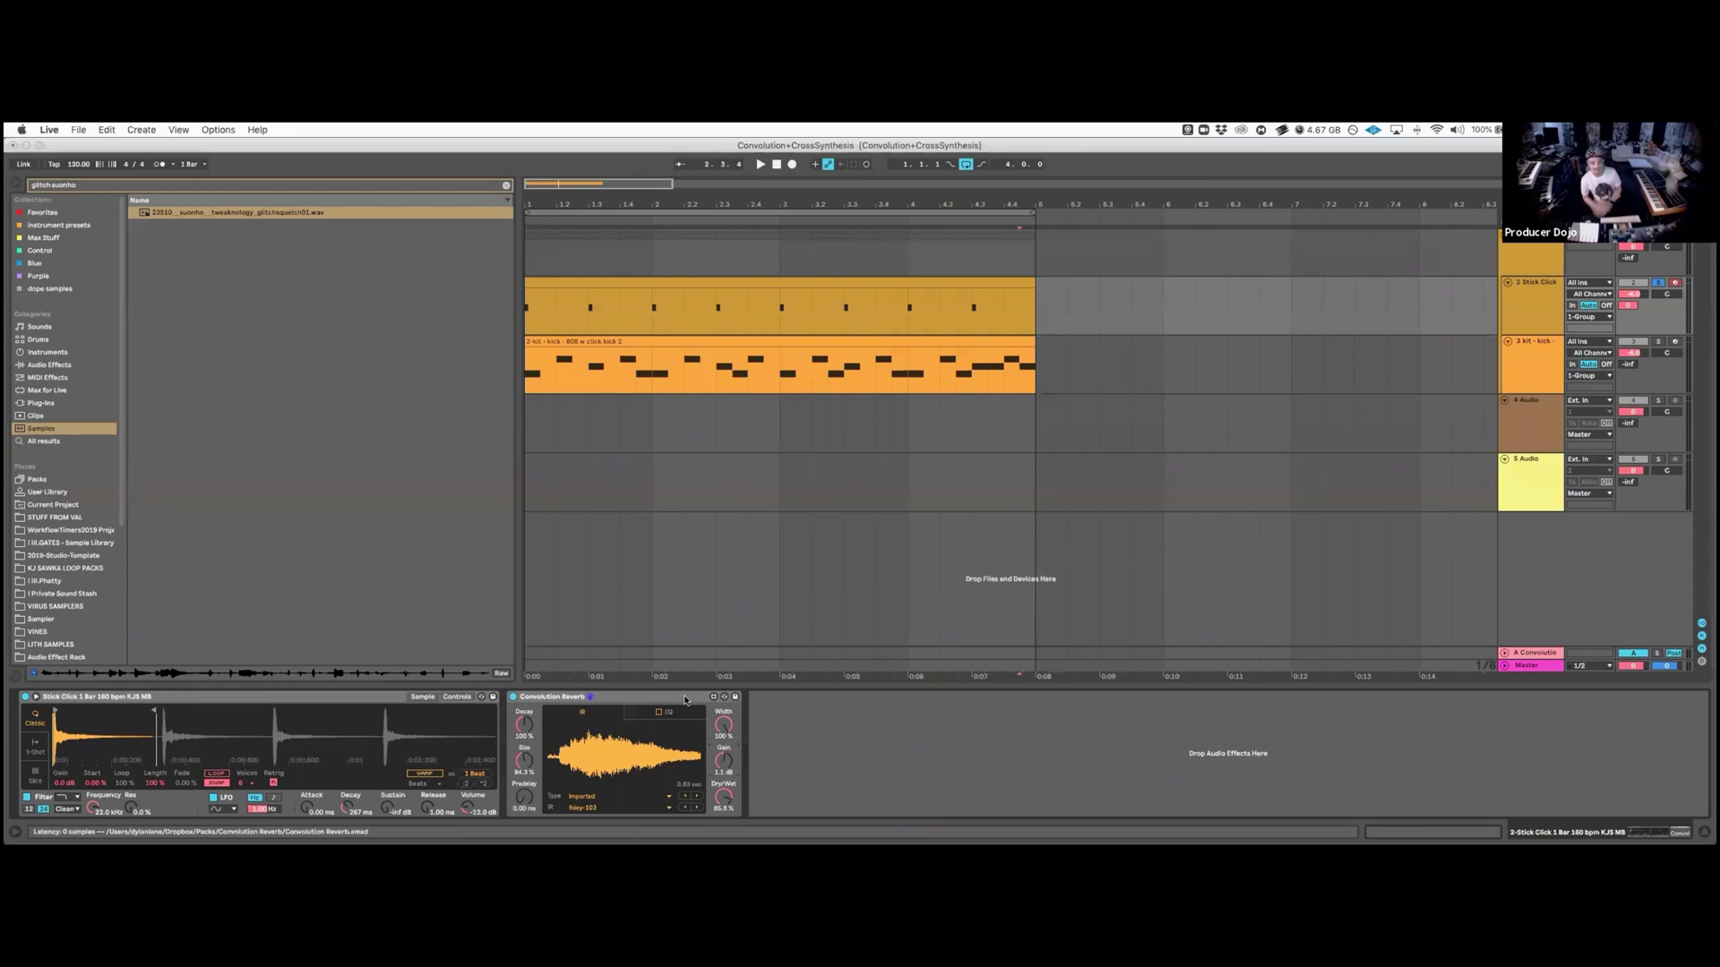
Turn off Stick Click's Convolution Reverb and the Convolution Reverb Pro on return track A.
left_click(685, 699)
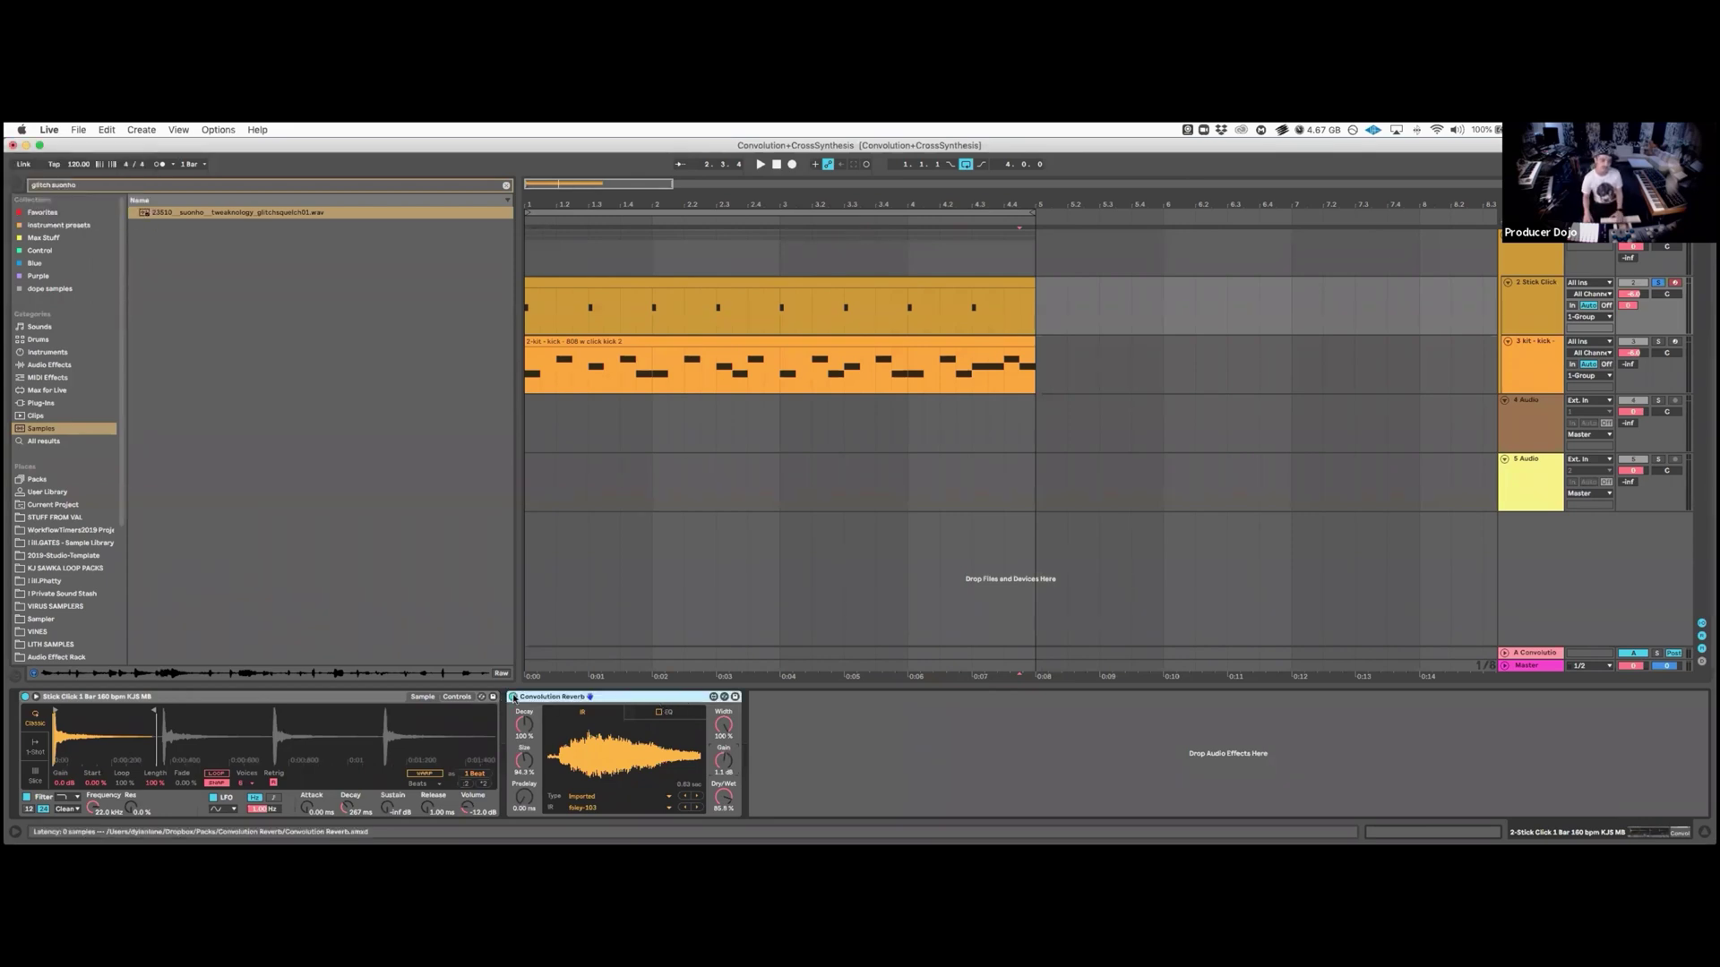
left_click(514, 697)
left_click(1523, 652)
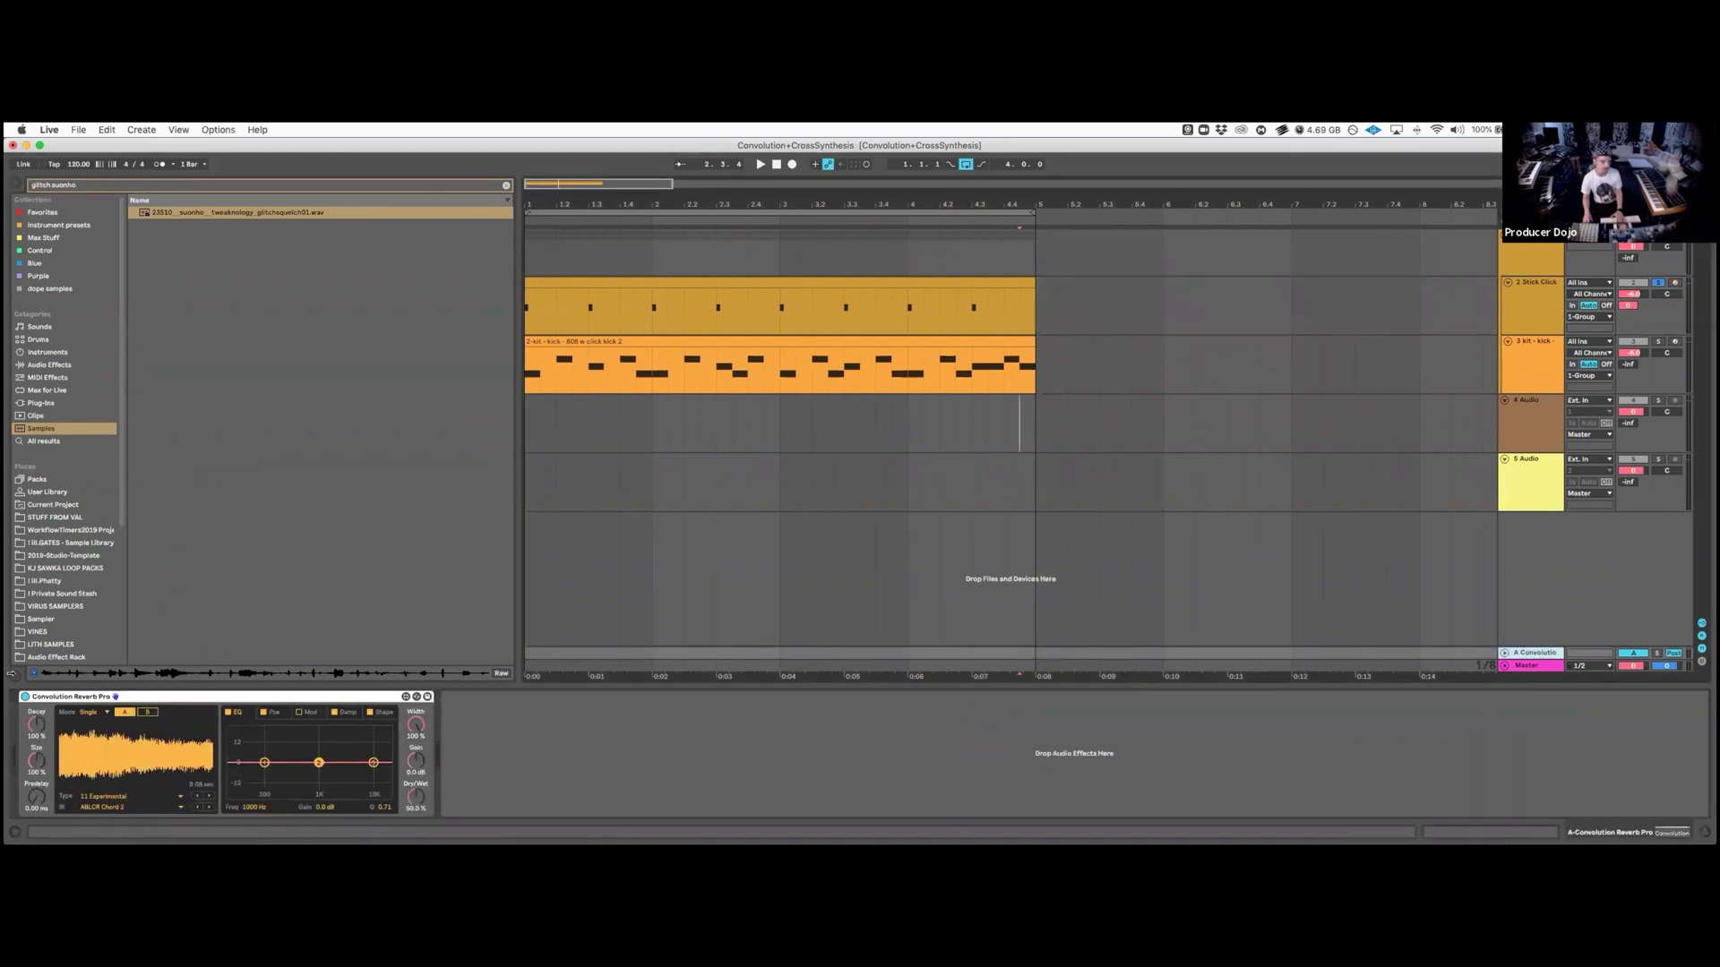
left_click(26, 696)
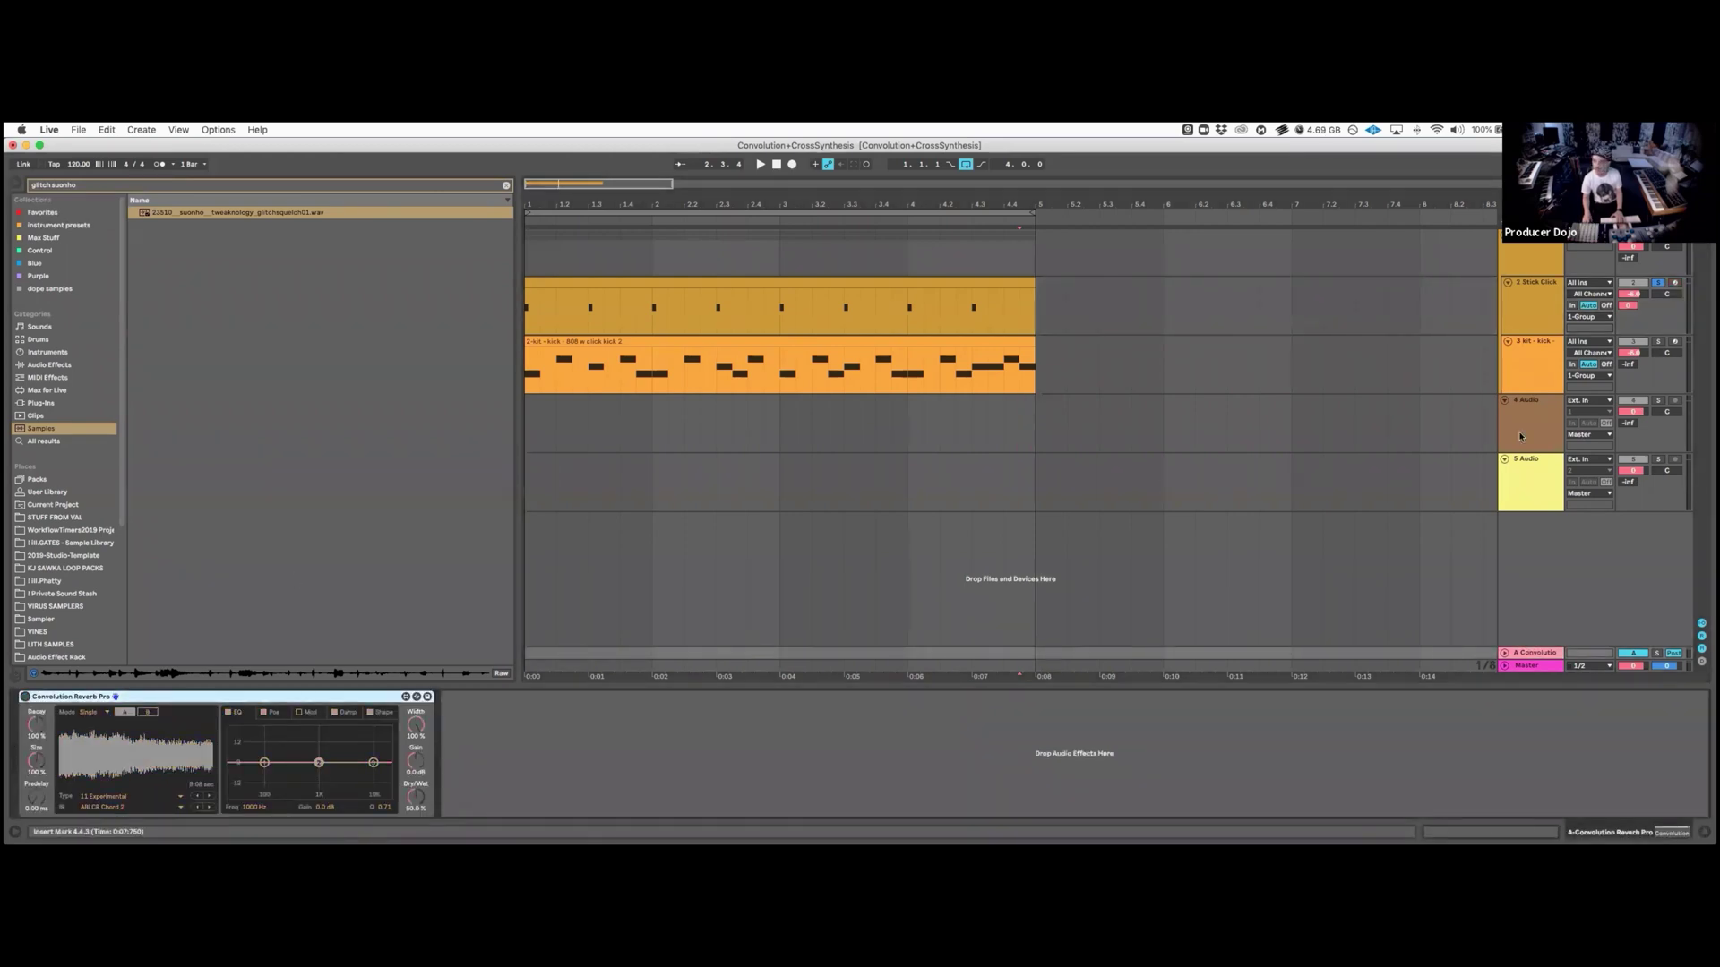
Solo the kick track instead of Stick Click and show the group track's devices.
left_click(1559, 383)
left_click(1519, 257)
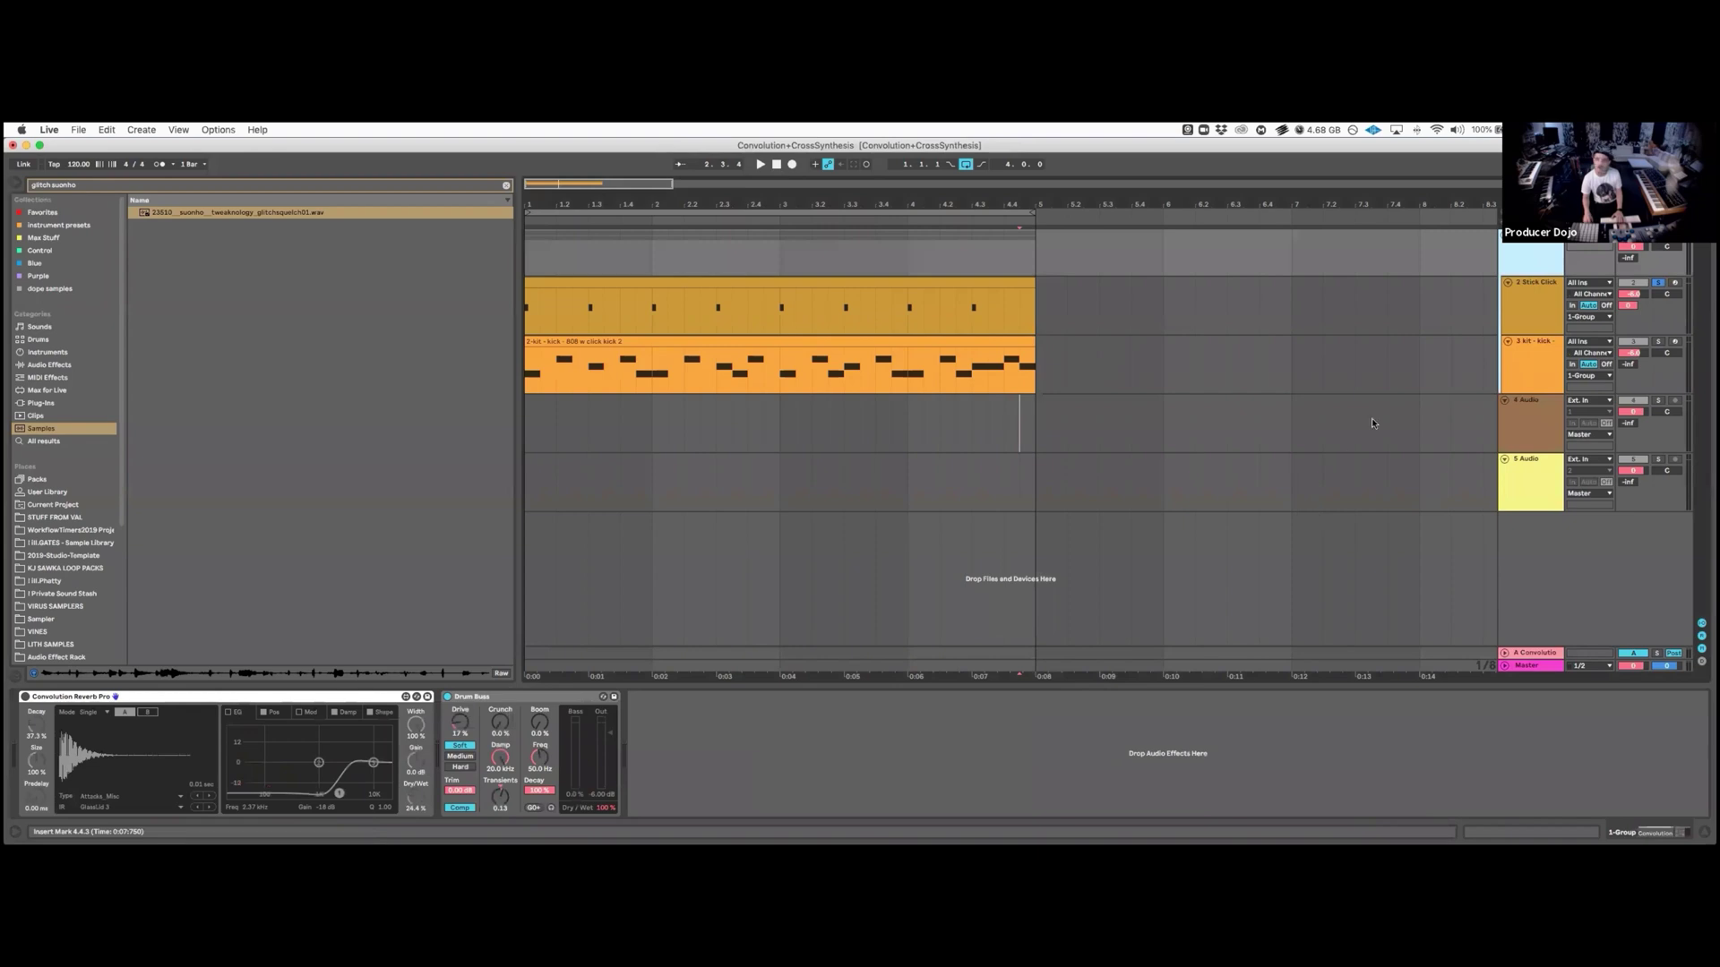
left_click(1534, 316)
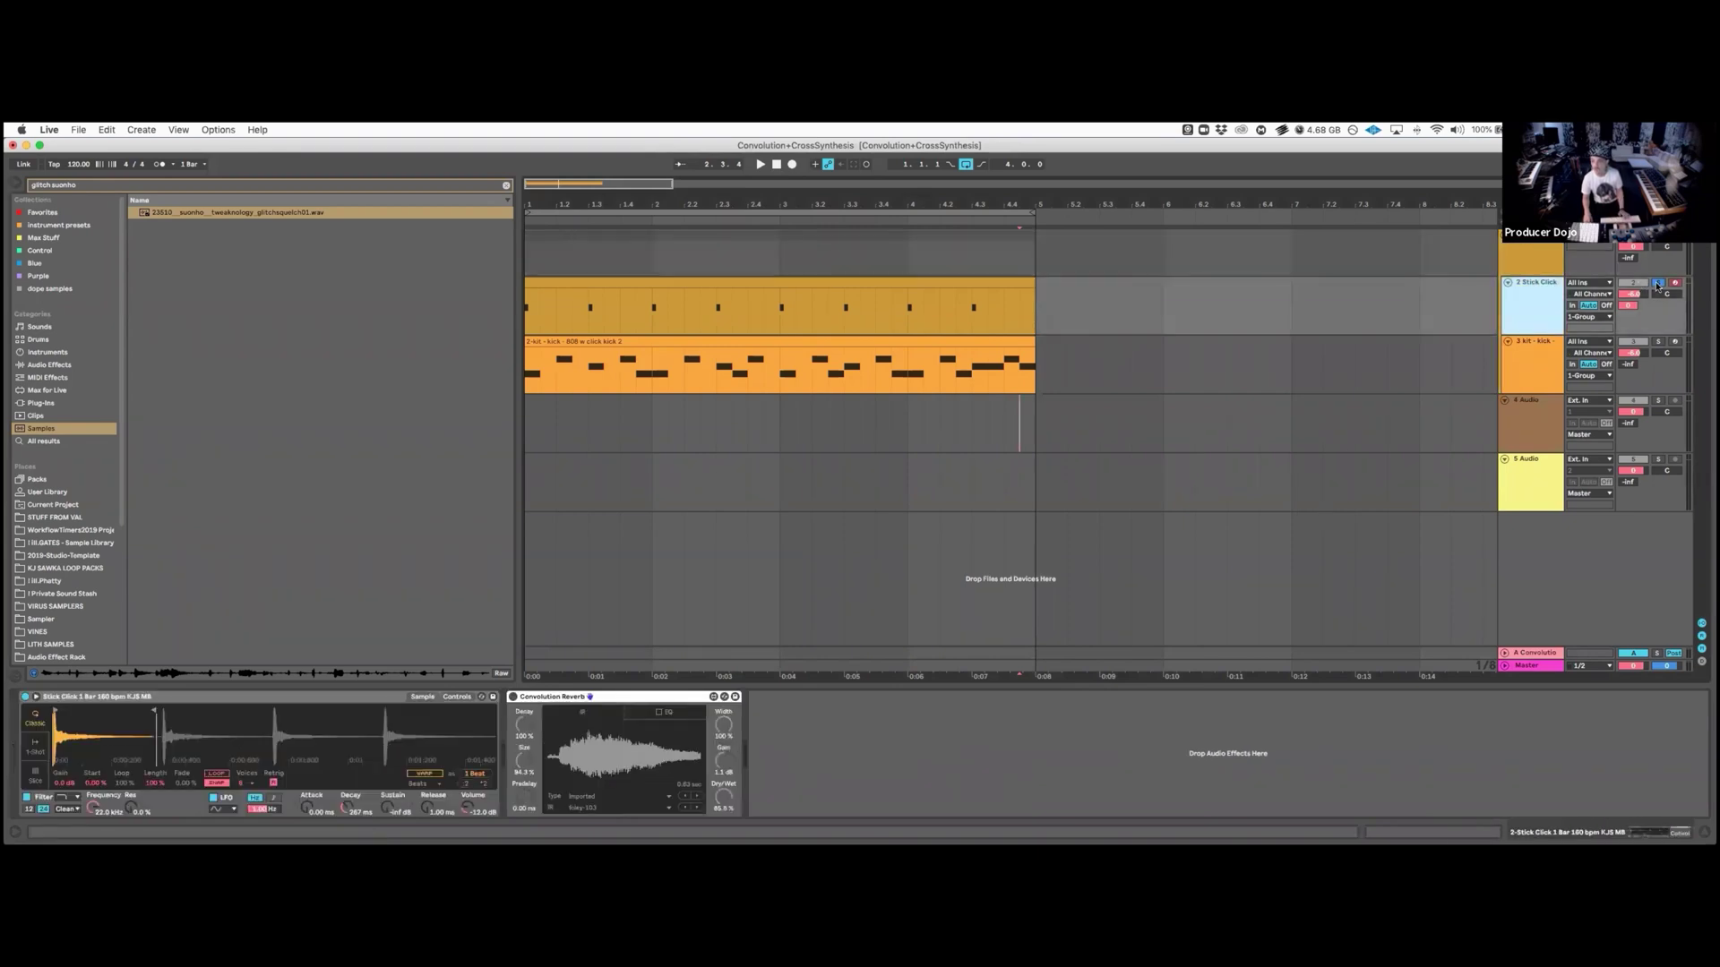
left_click(1658, 283)
left_click(1532, 260)
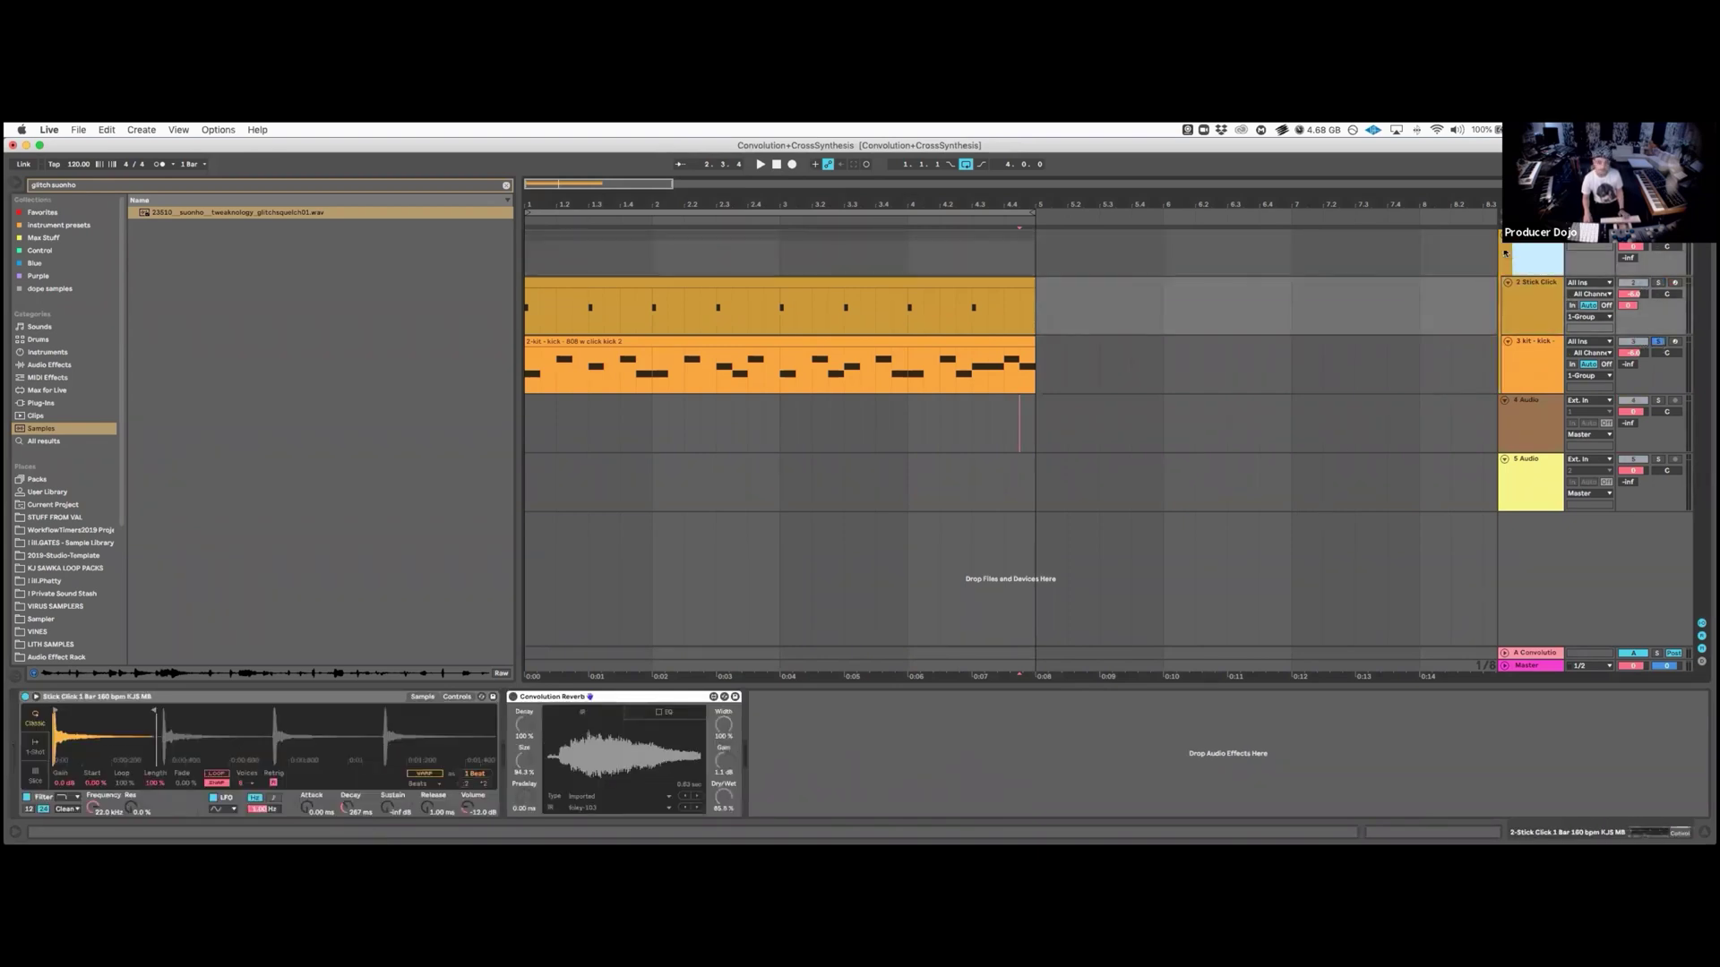
Clear the sample search, insert iZotope Trash 2 from Favorites ahead of the group's Convolution Reverb Pro and close its preset manager.
left_click(507, 186)
left_click(43, 403)
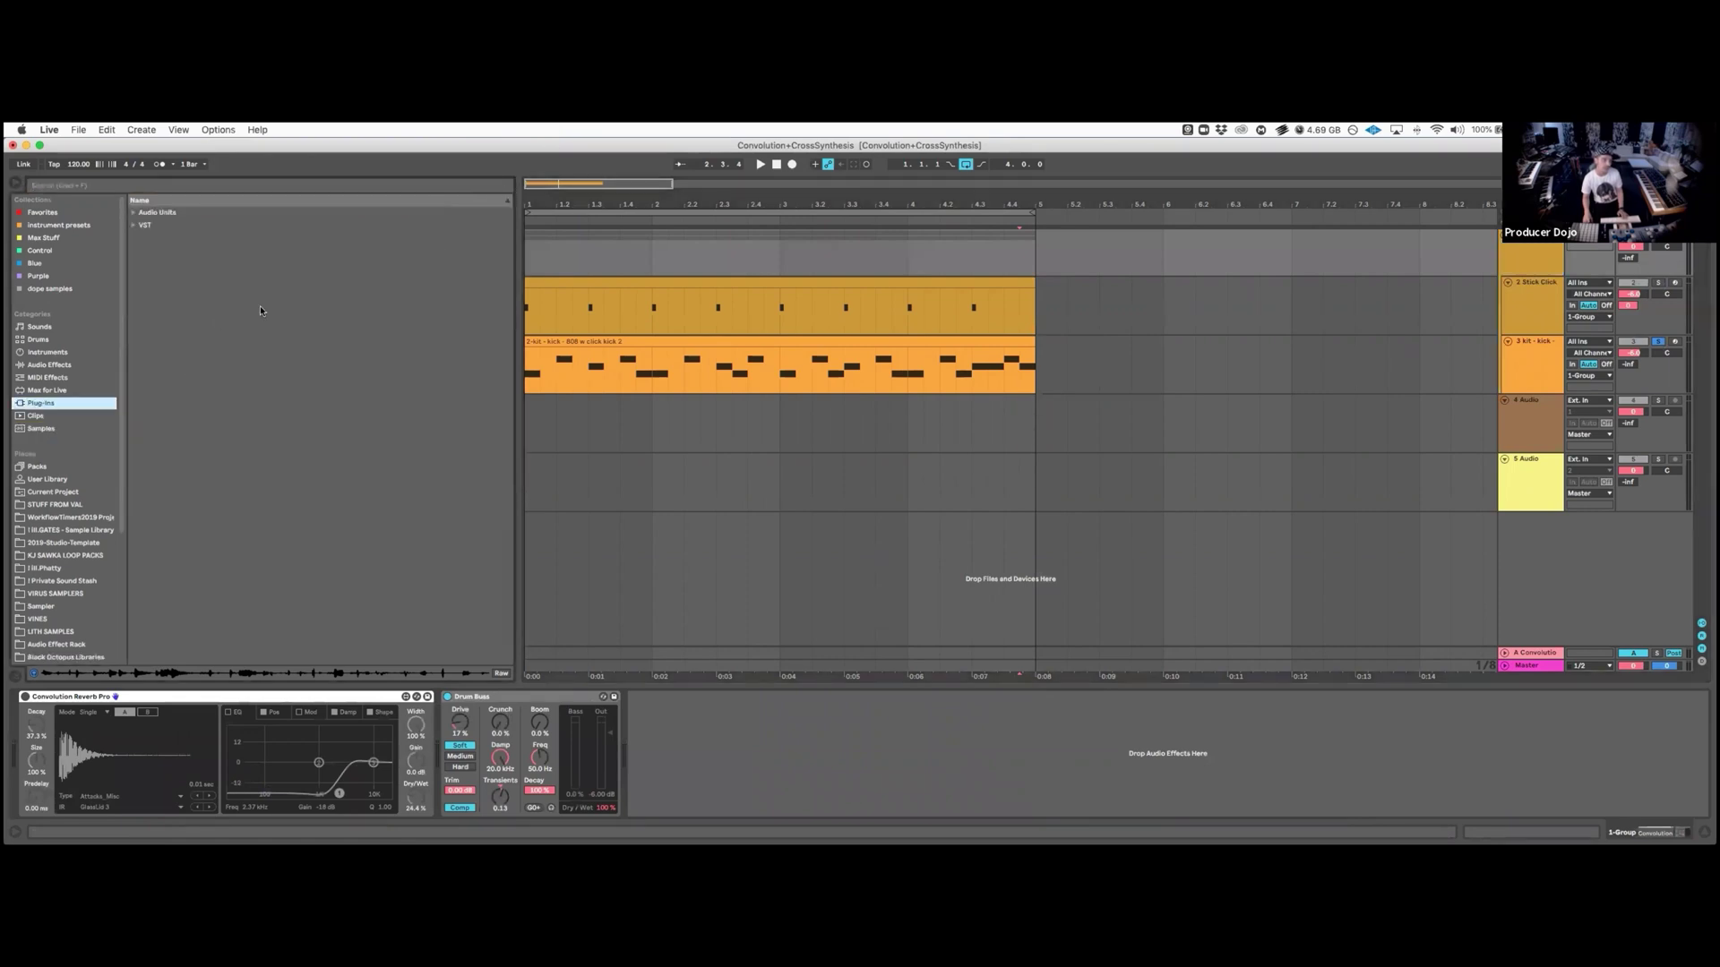
left_click(61, 214)
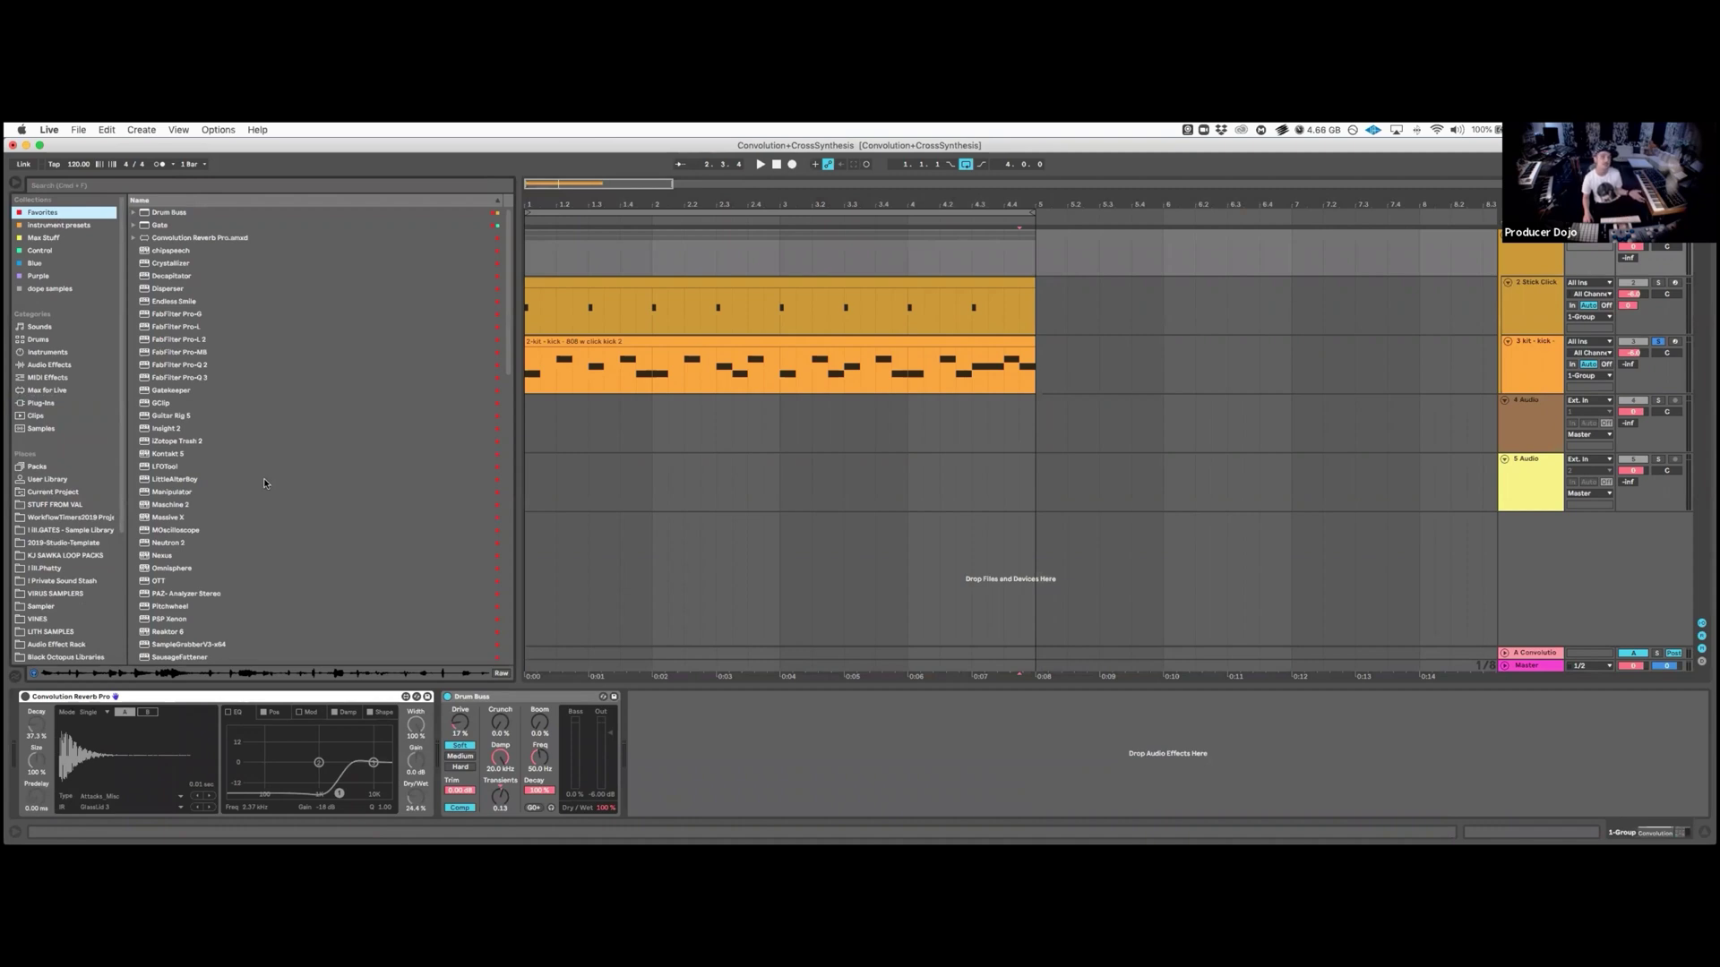
scroll(264, 484, "down", 8)
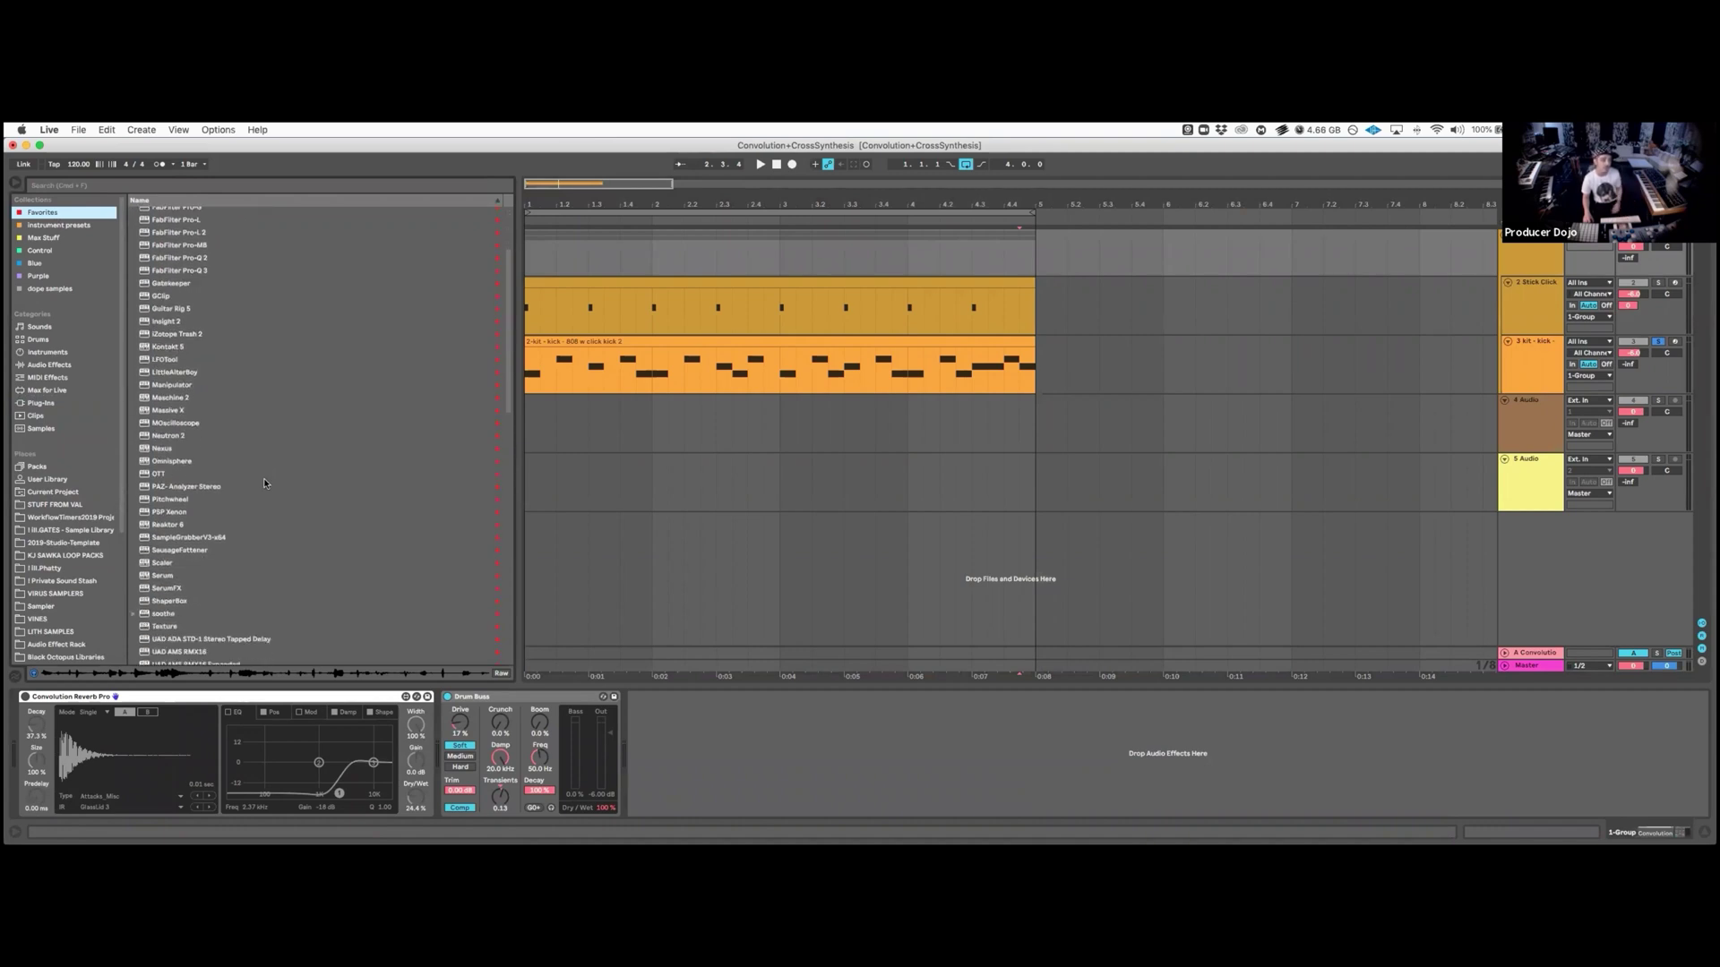
scroll(264, 483, "up", 4)
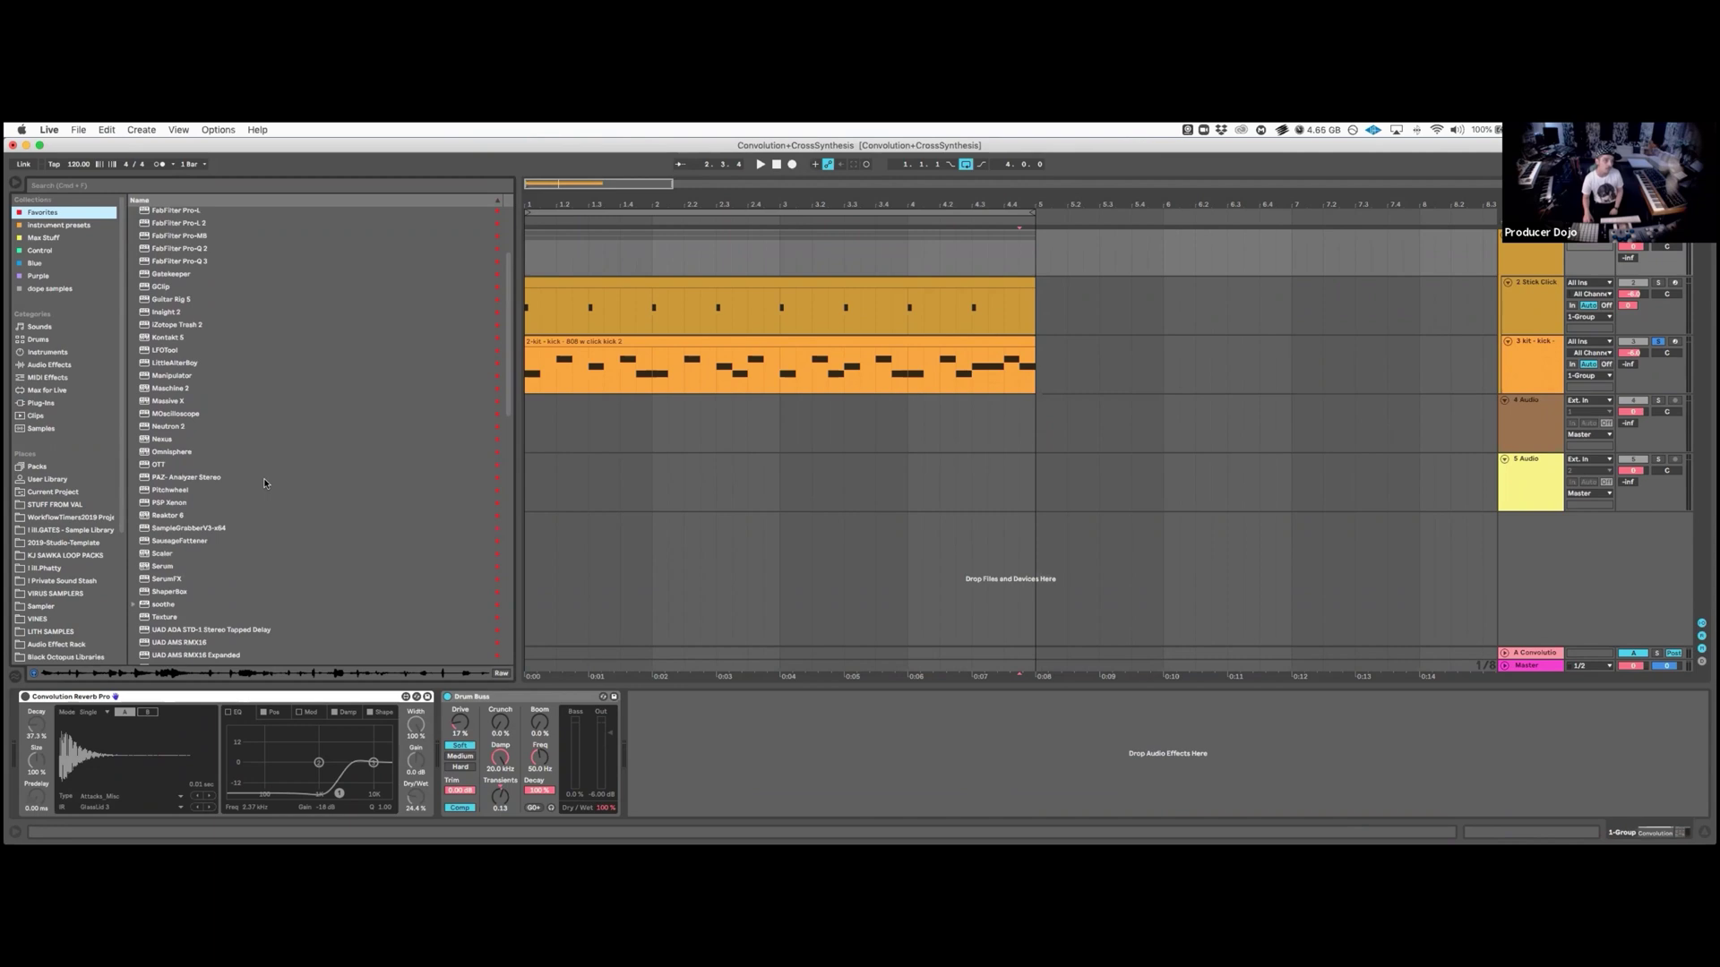
scroll(264, 484, "up", 3)
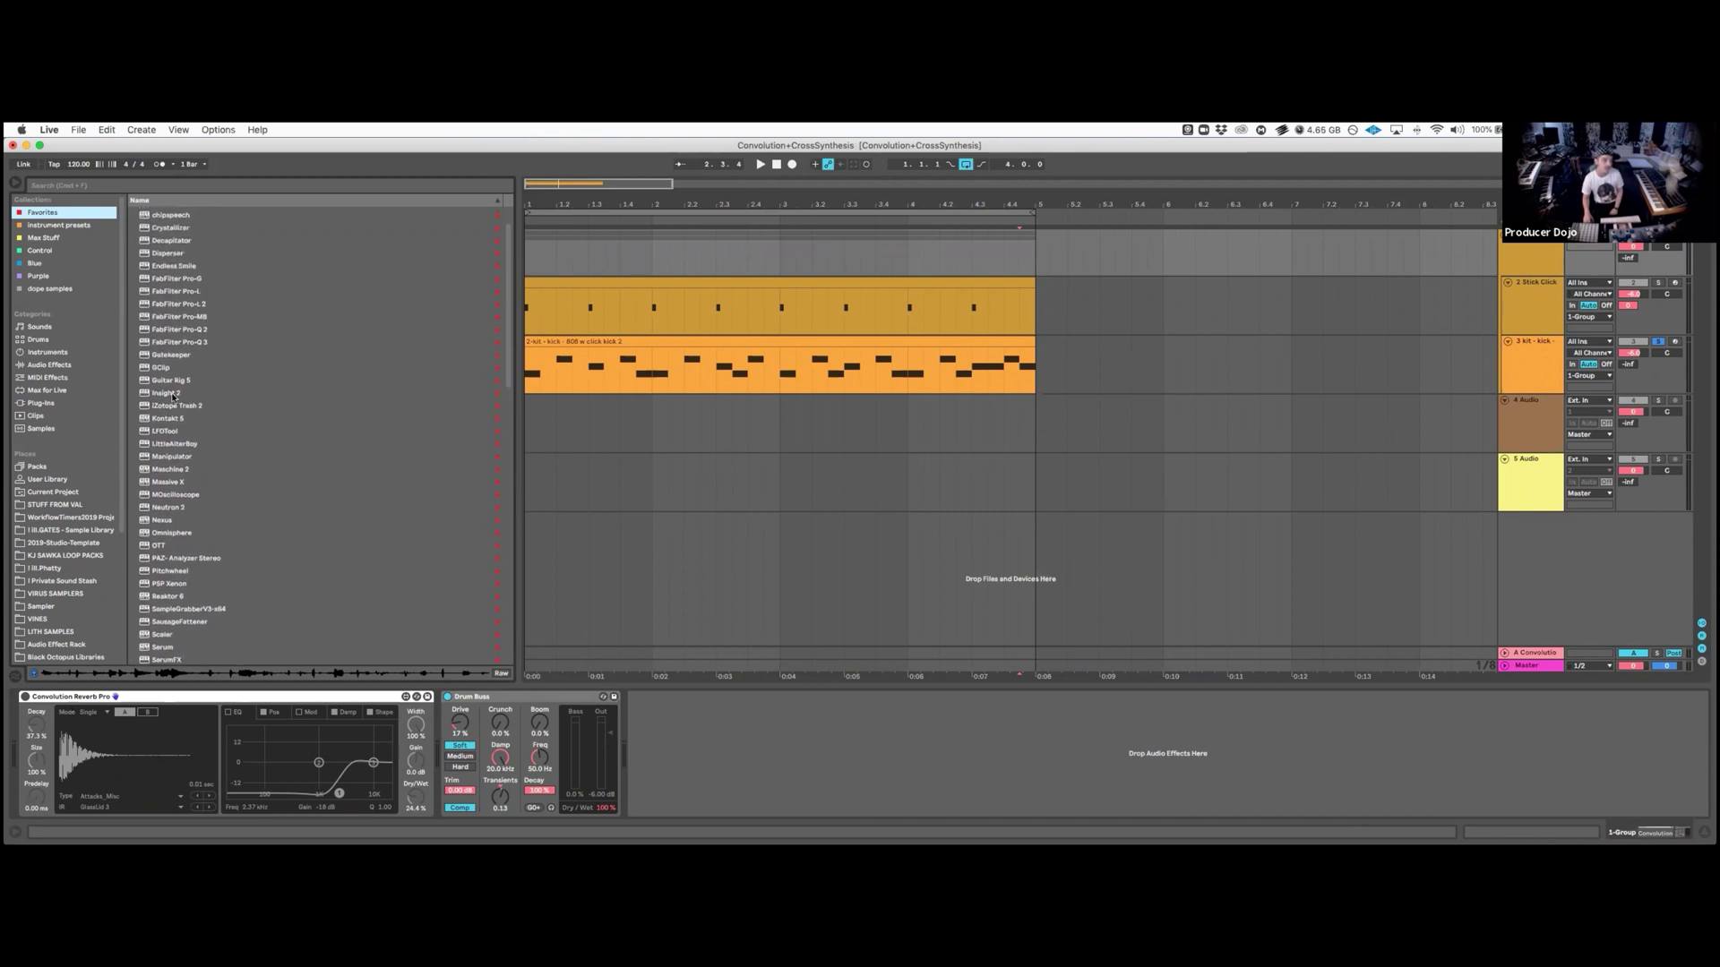
left_click_drag(176, 406, 30, 753)
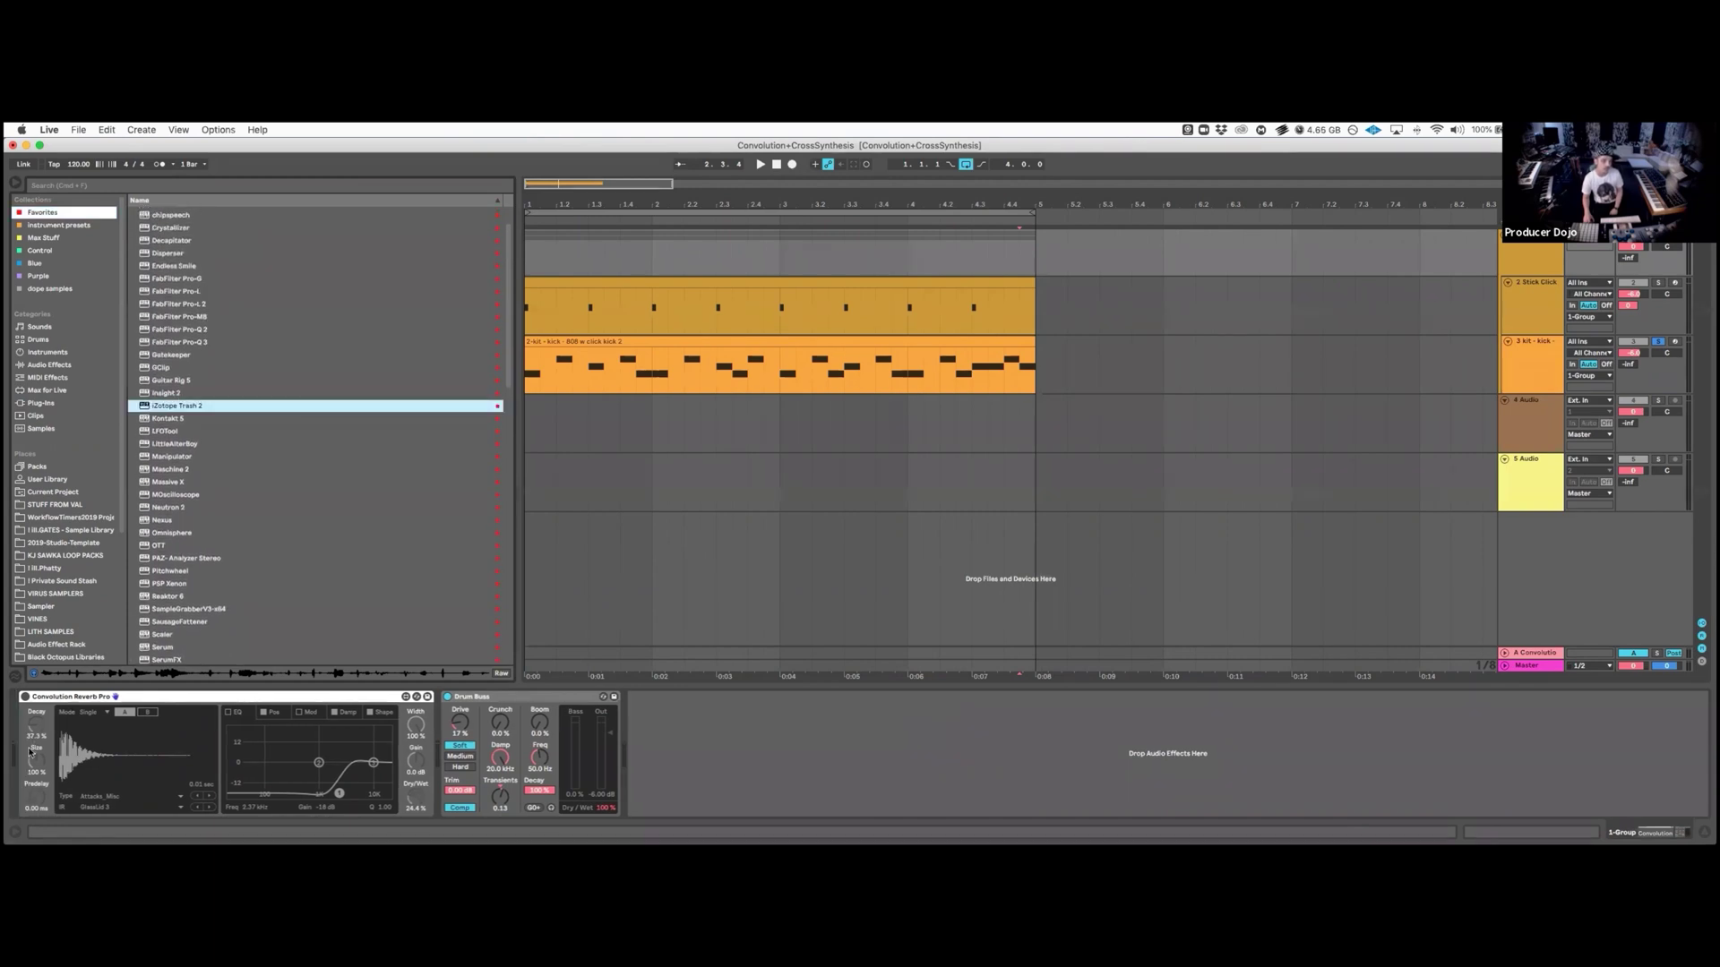
left_click_drag(10, 684, 13, 707)
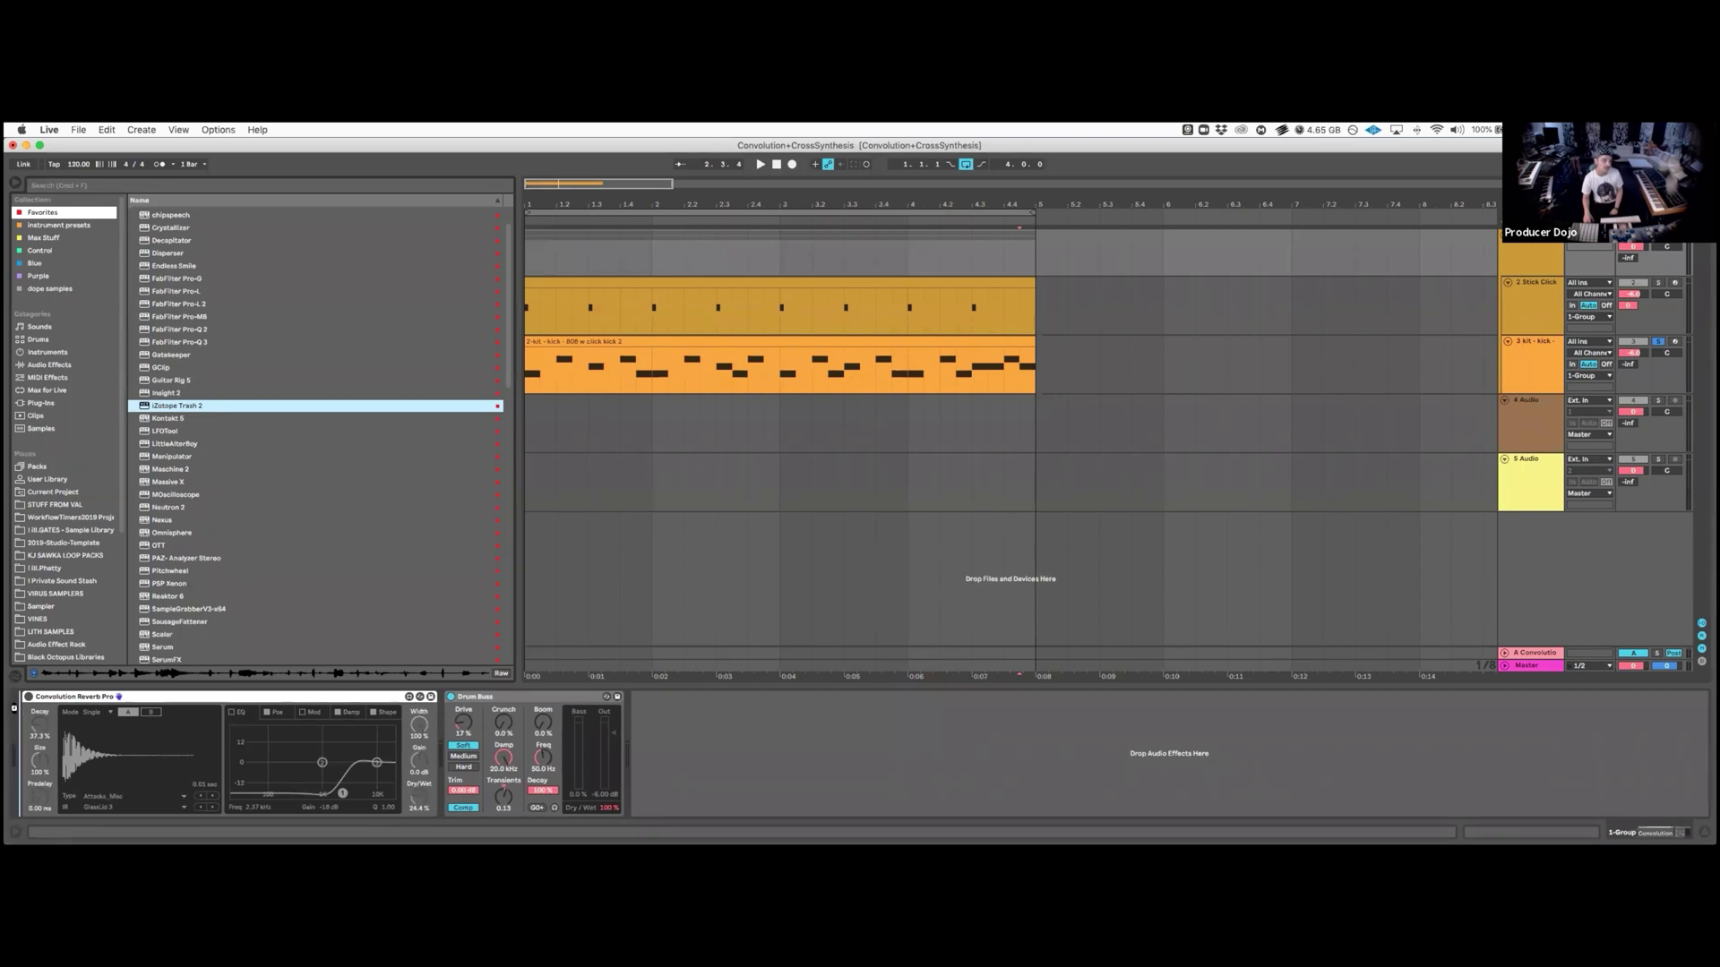
key("Return")
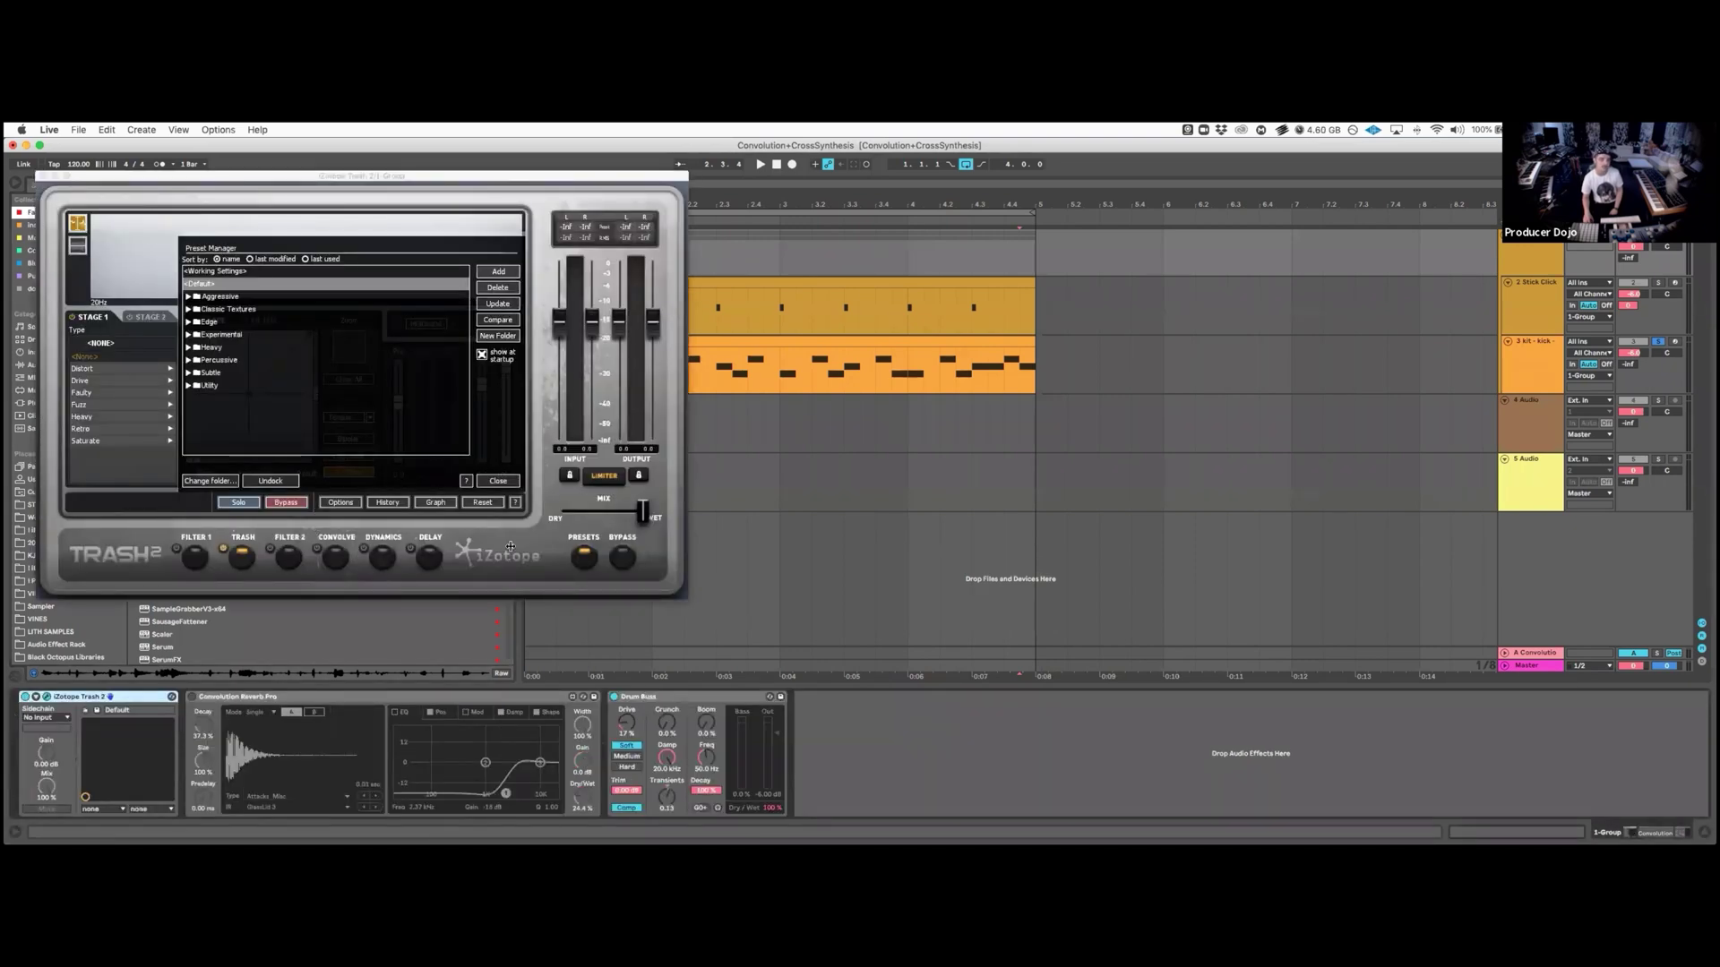
left_click(498, 481)
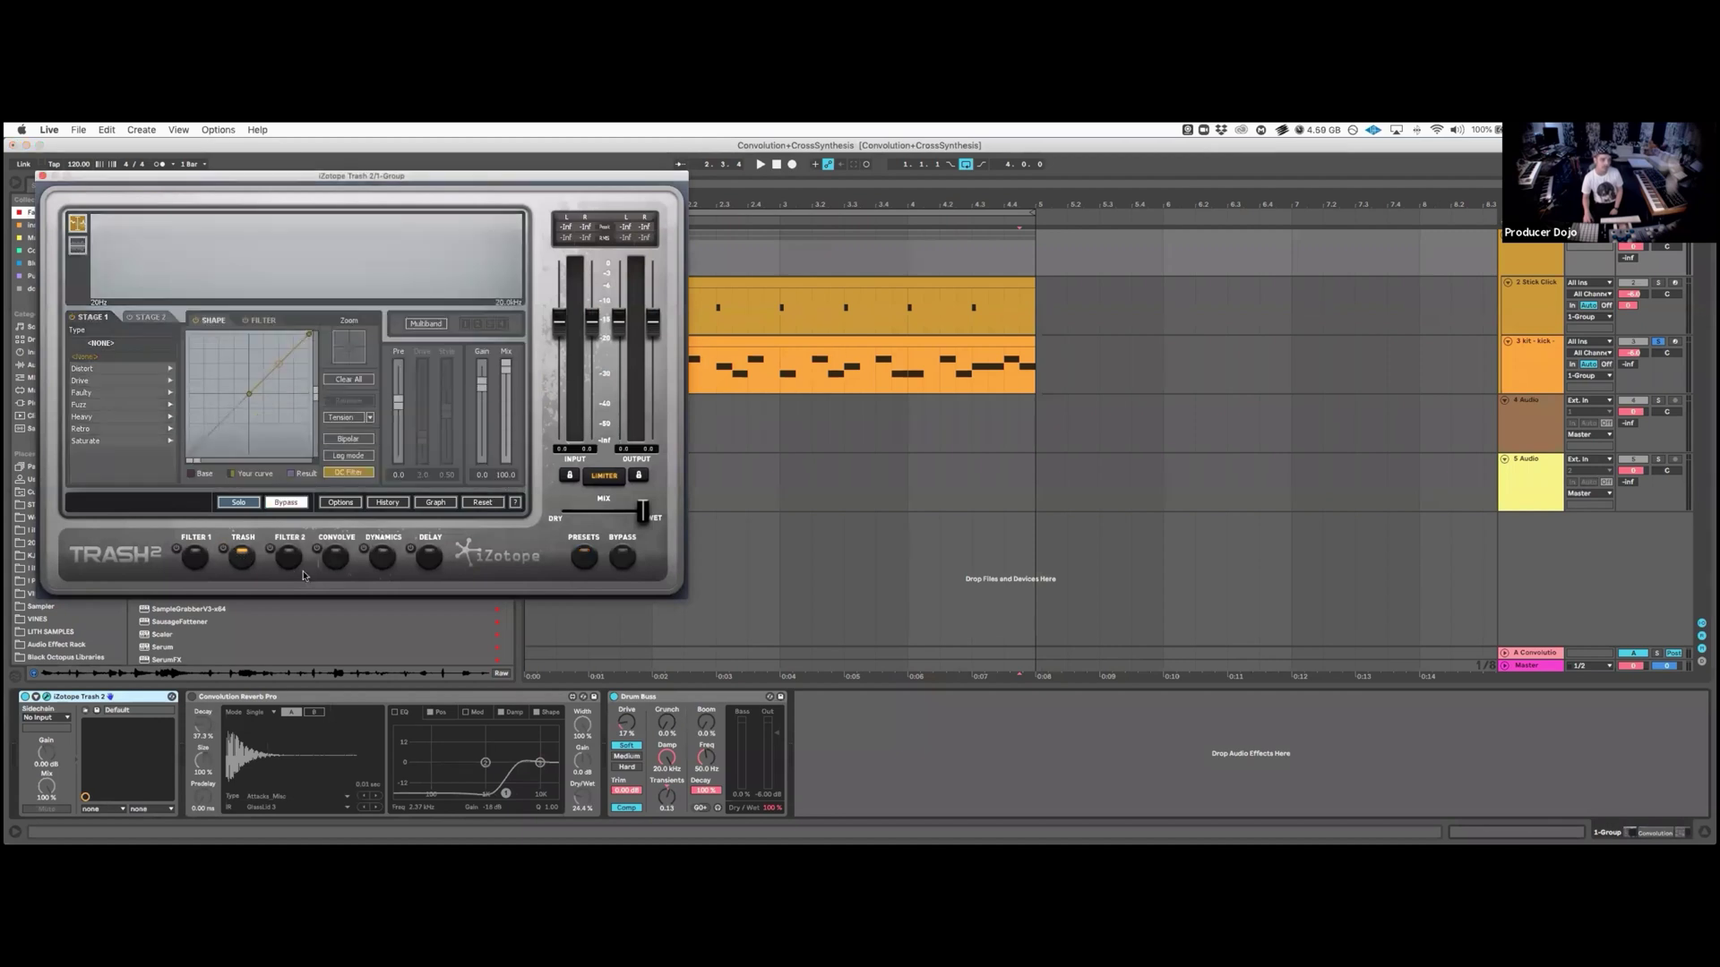
Look through Trash 2's modules: Filter 1, Trash, Filter 2, Convolve, Dynamics and Delay.
left_click(192, 557)
left_click(242, 557)
left_click(286, 559)
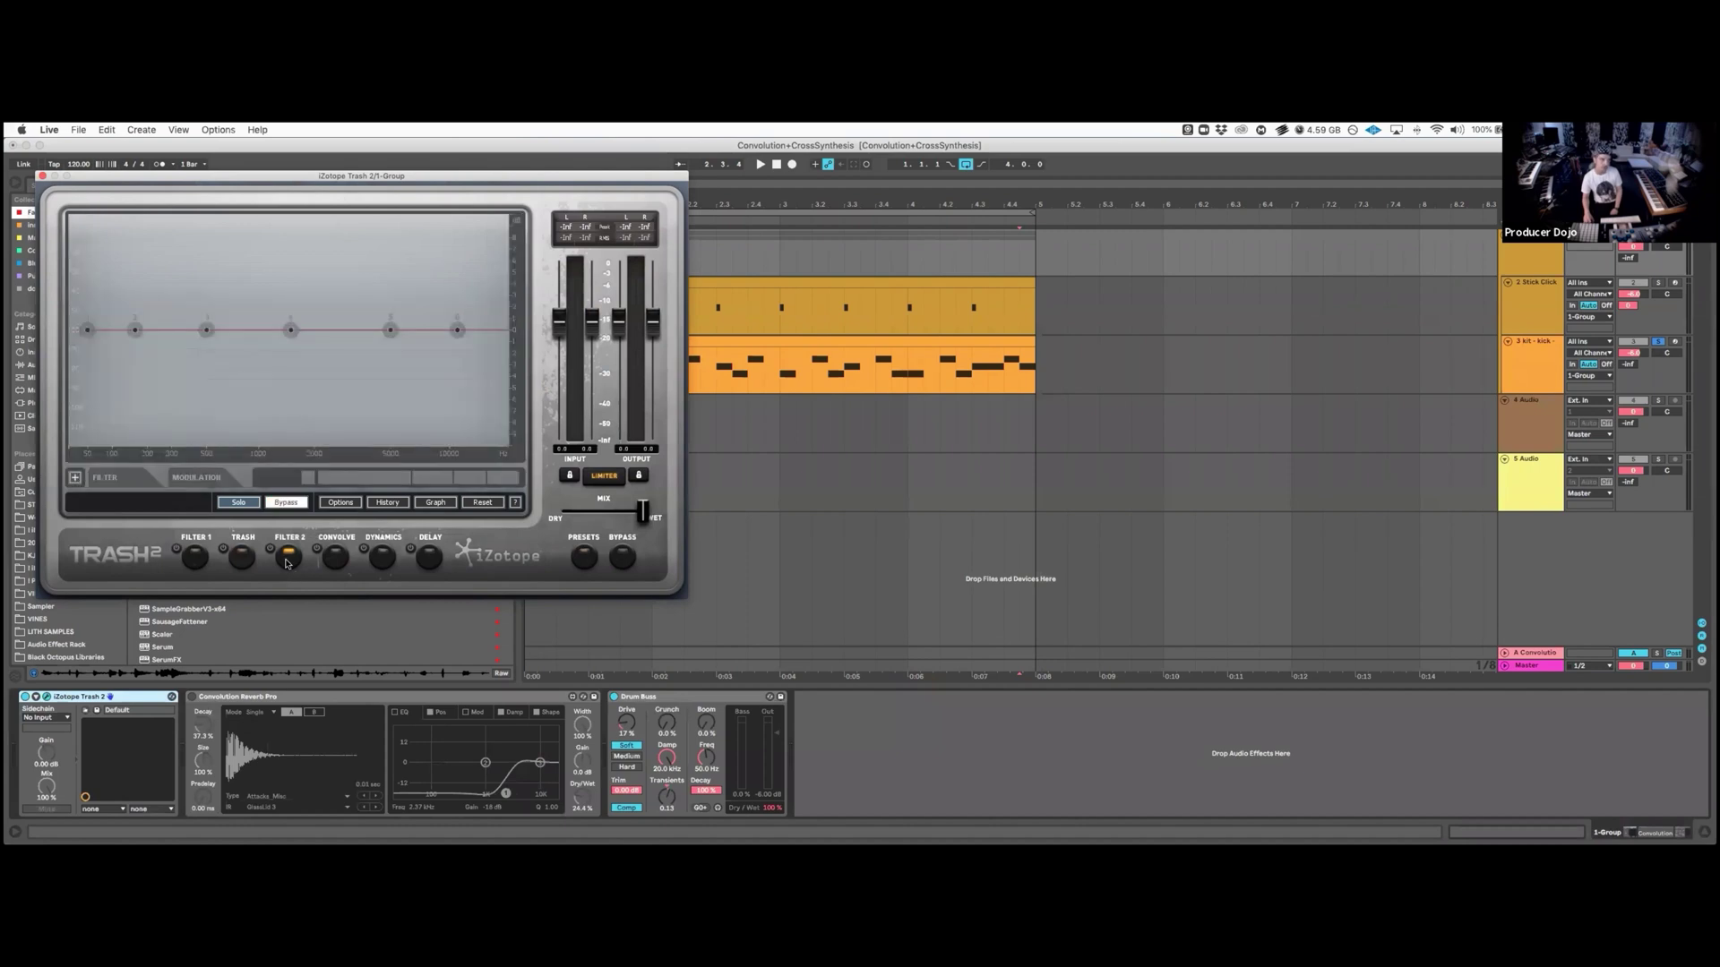
left_click(333, 559)
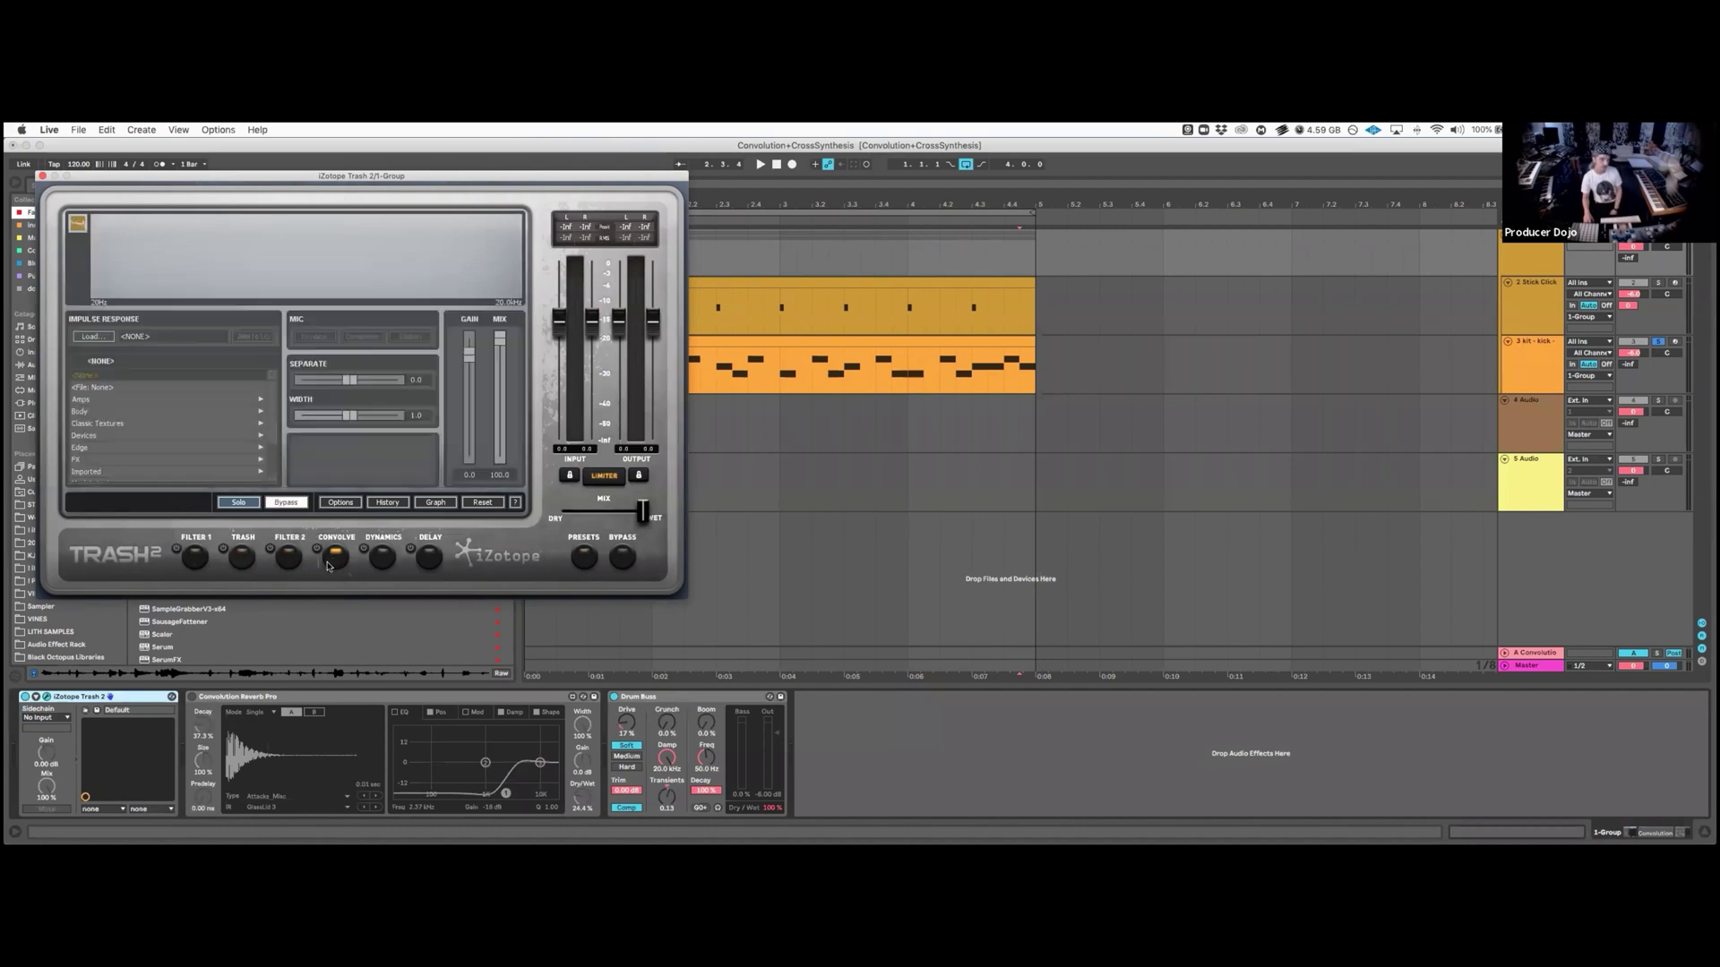
left_click(383, 558)
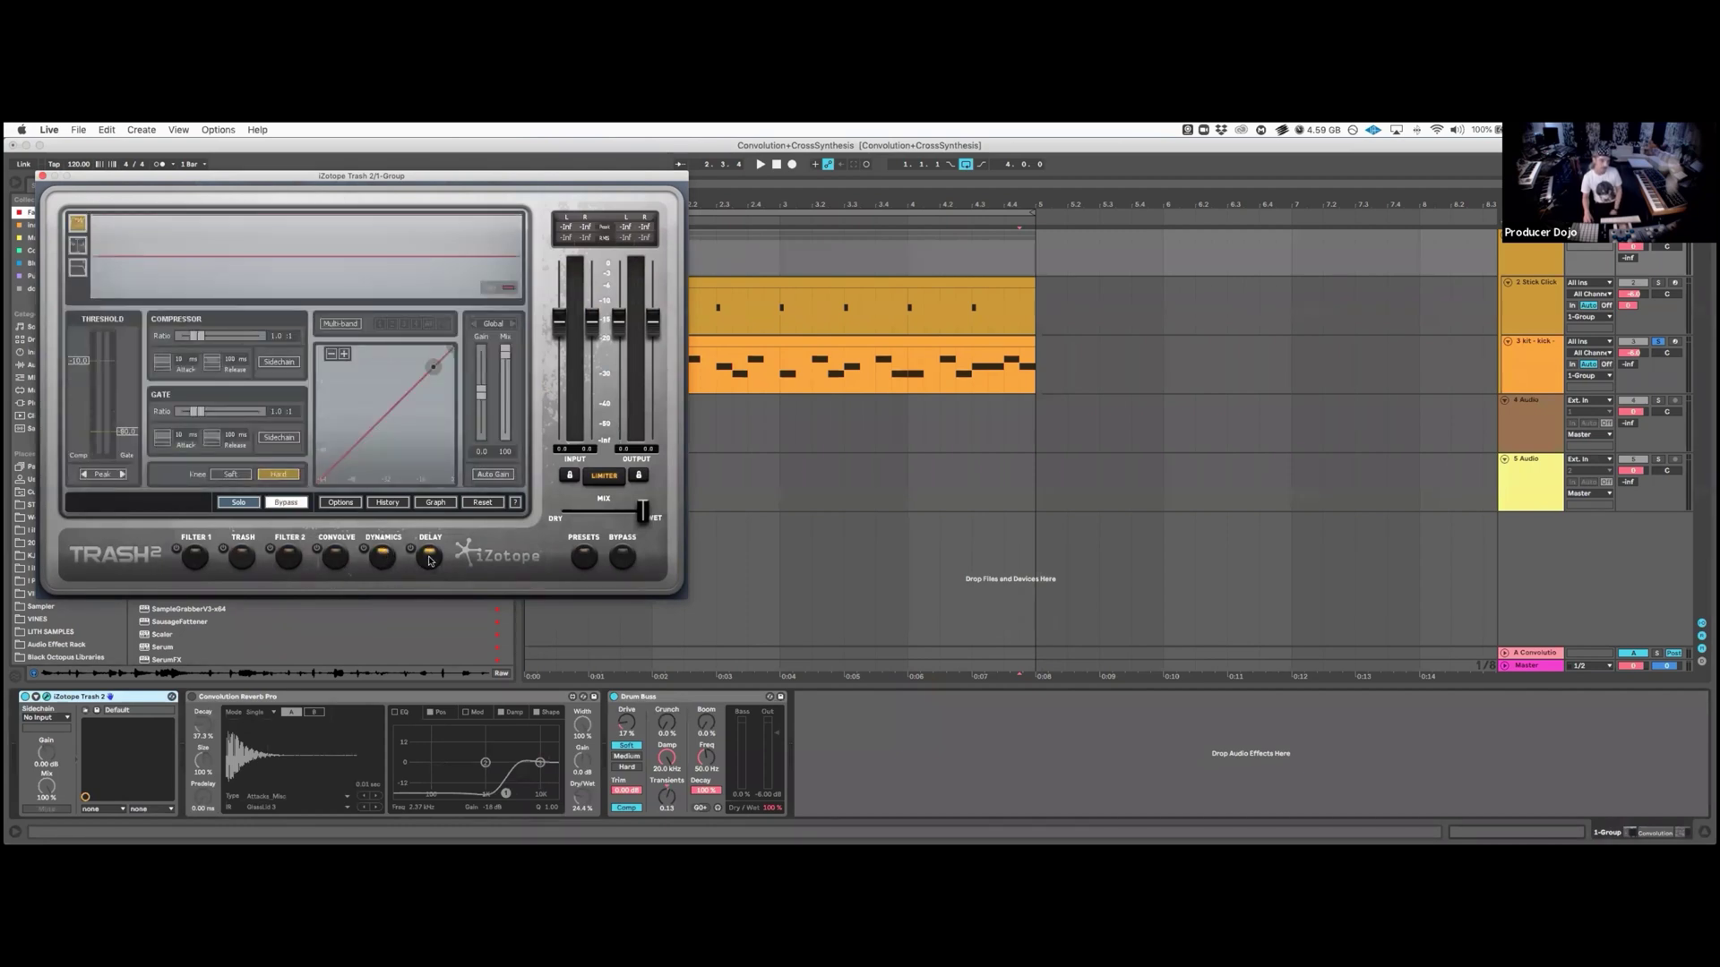
left_click(429, 560)
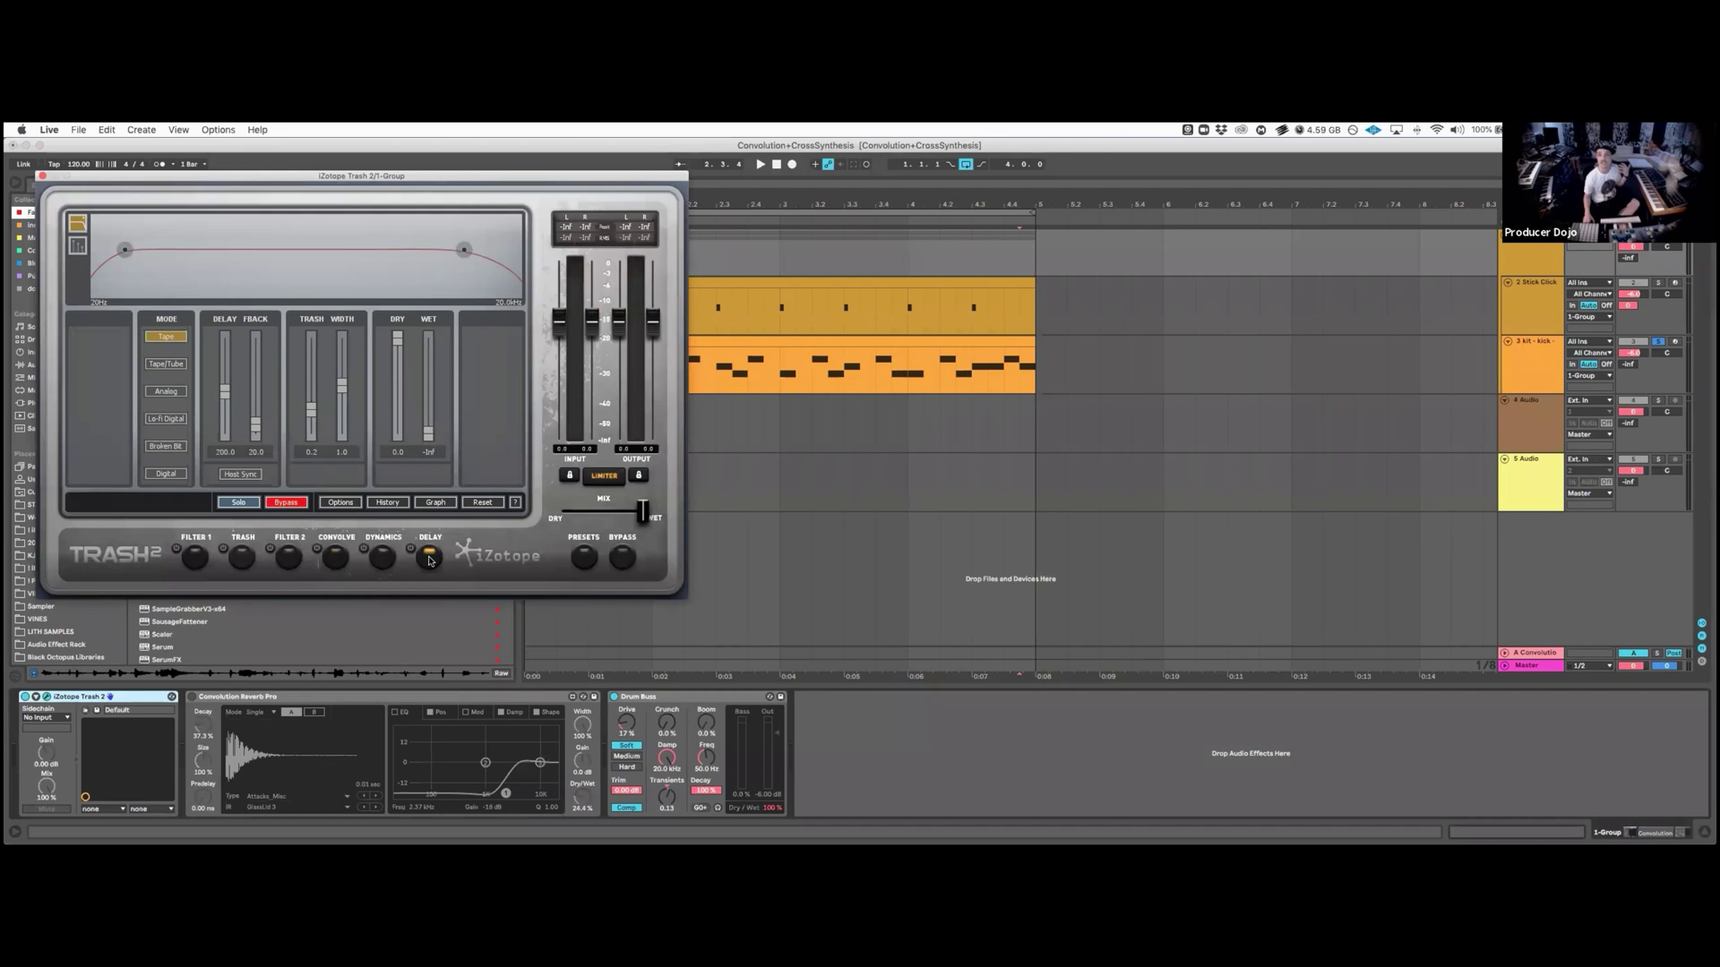
Rearrange Convolve and its neighbouring modules in Trash 2's Signal Flow Graph and show the Convolve module's settings.
left_click(436, 502)
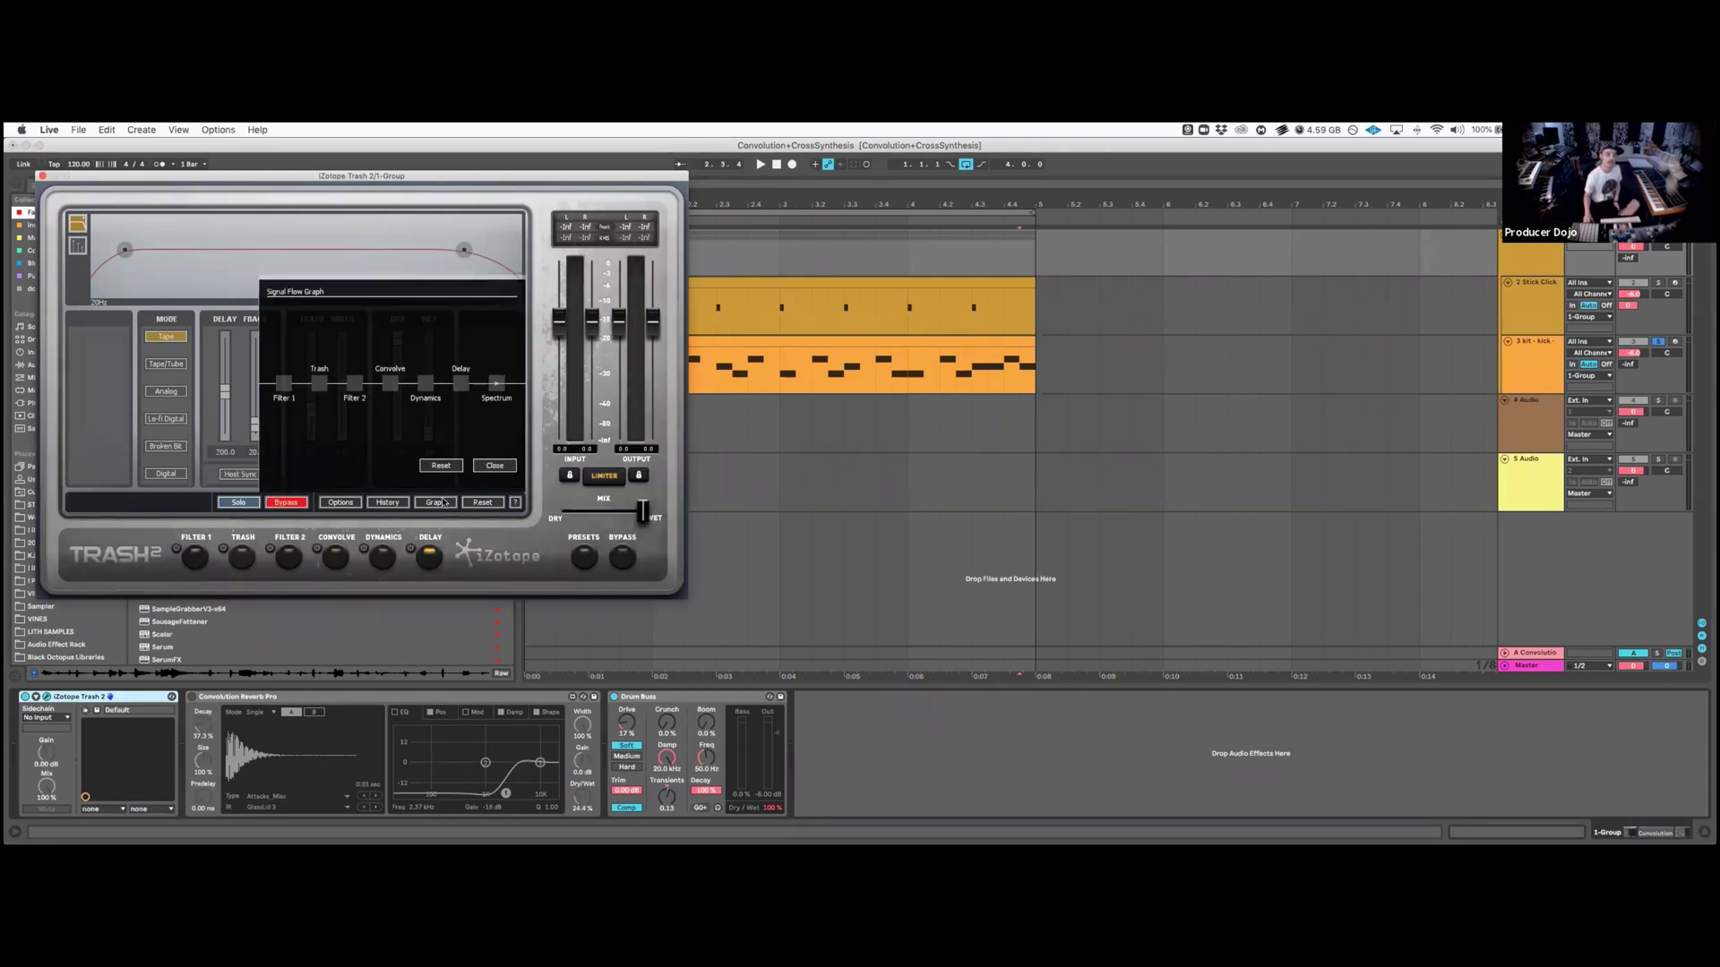
left_click_drag(394, 388, 283, 385)
left_click_drag(426, 385, 390, 384)
left_click(502, 468)
left_click(344, 556)
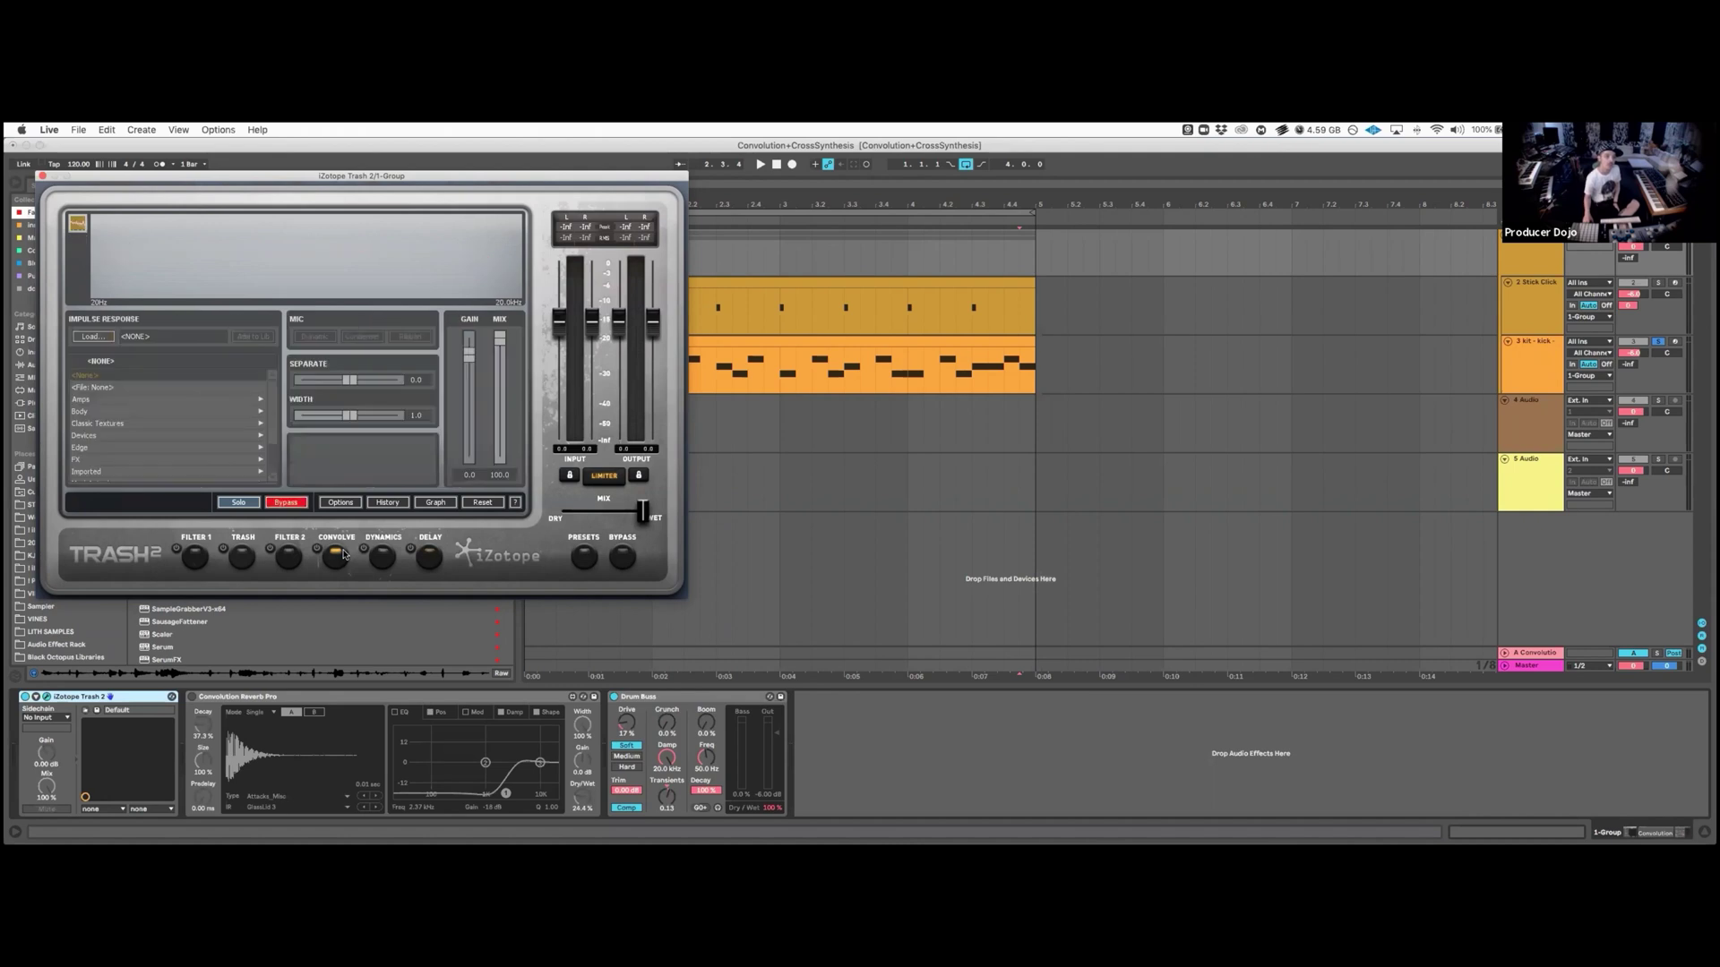
Enable Trash 2's Convolve module and load the Badger impulse response from the Mechanimal category.
left_click(319, 552)
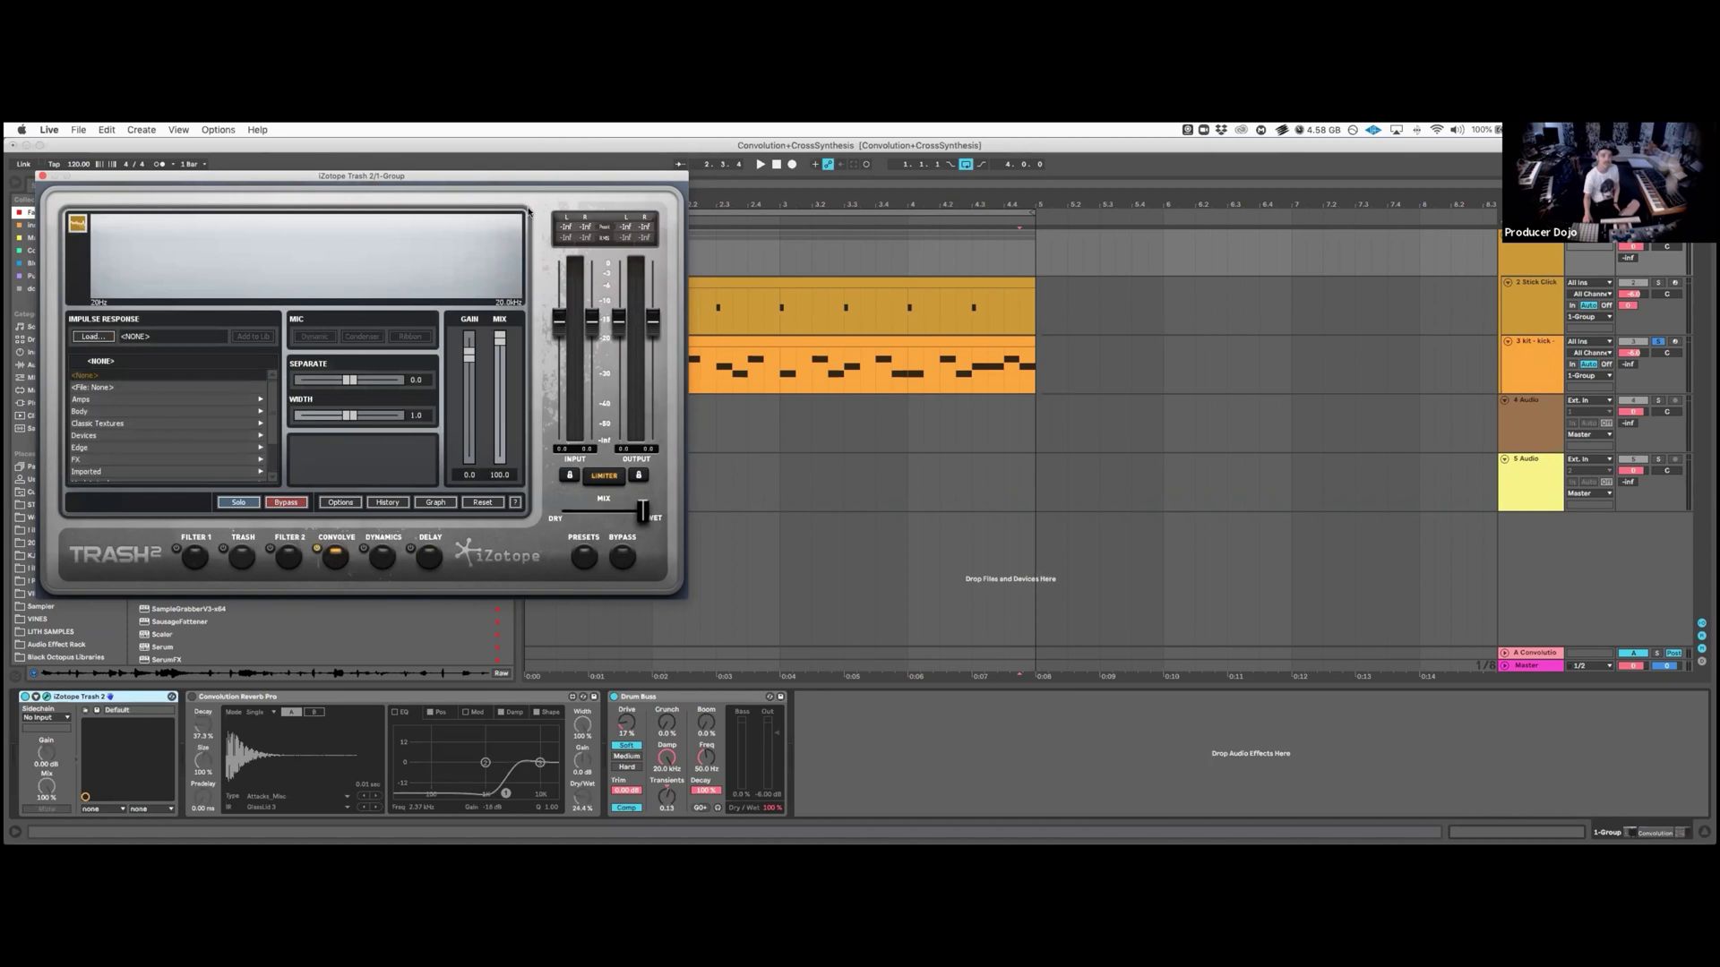
left_click_drag(533, 180, 945, 199)
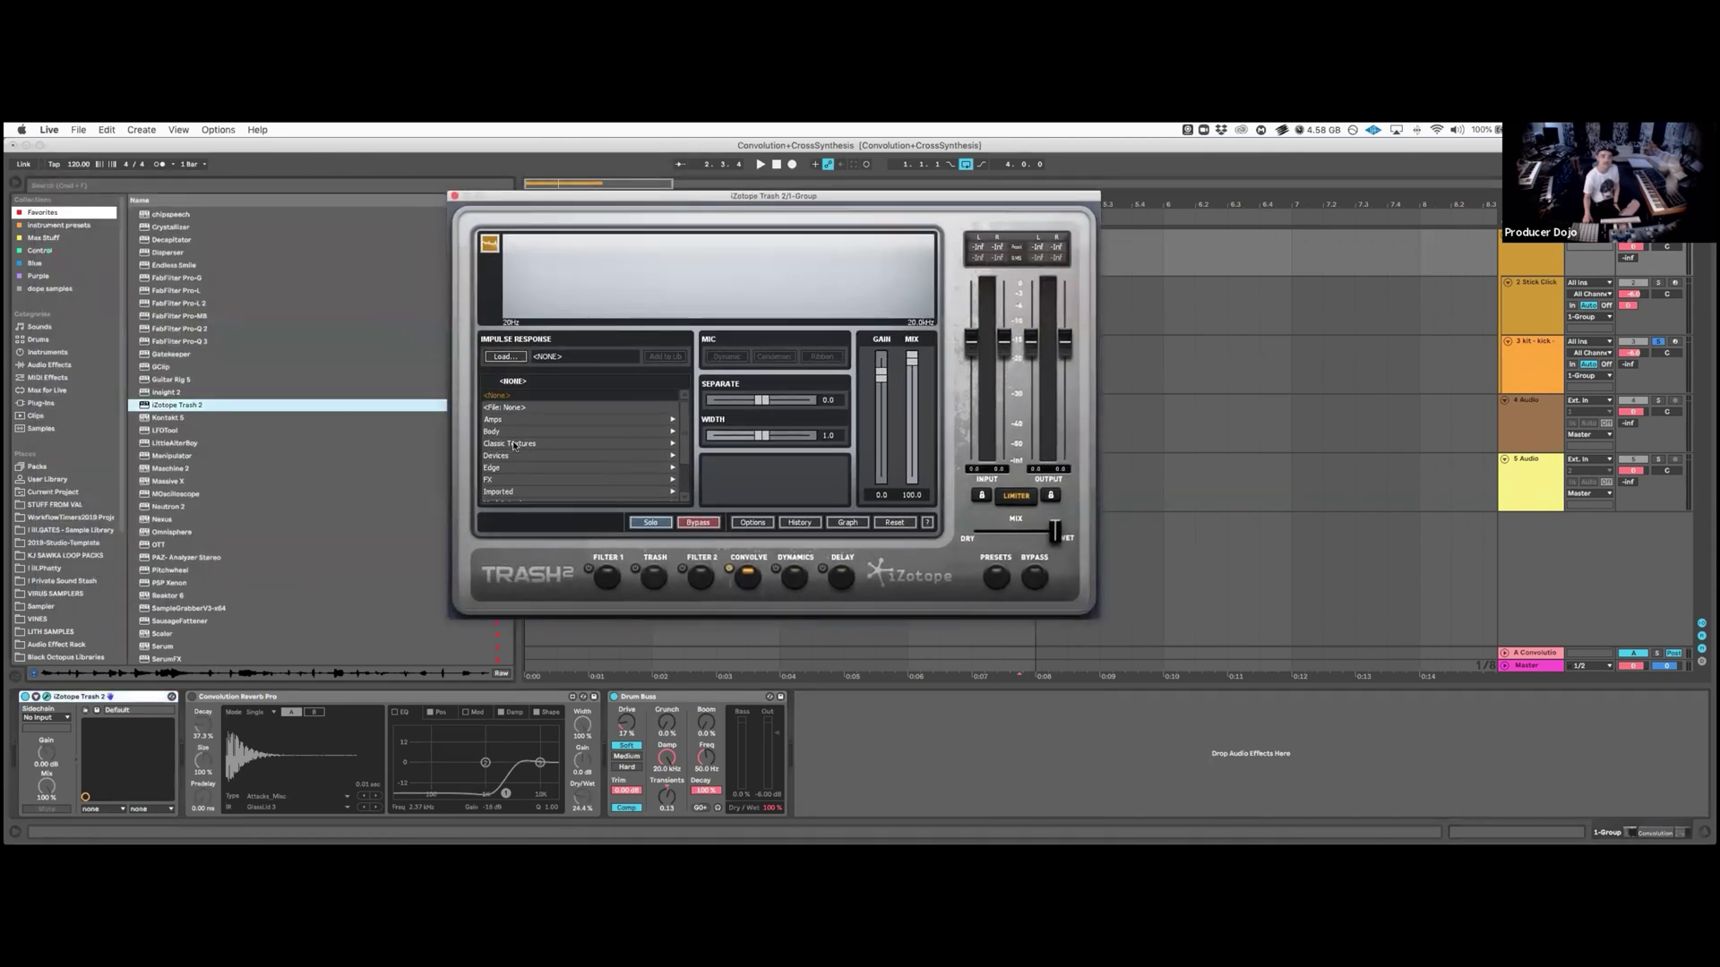
scroll(521, 438, "down", 3)
left_click(519, 459)
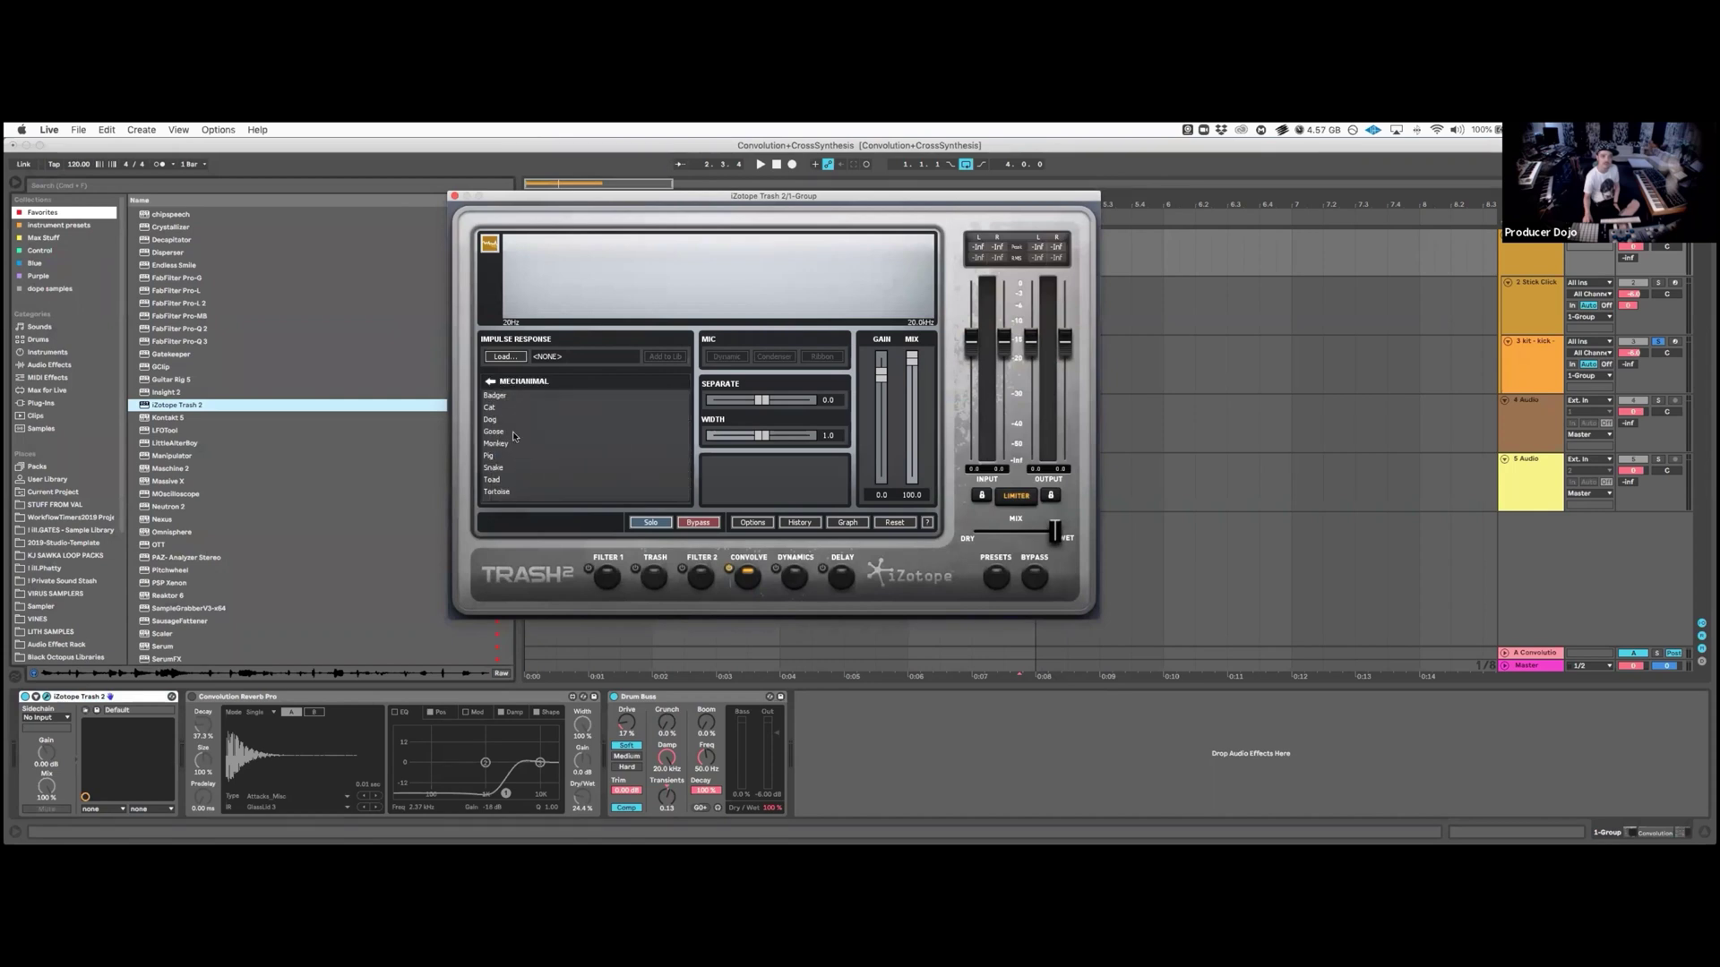
left_click(495, 396)
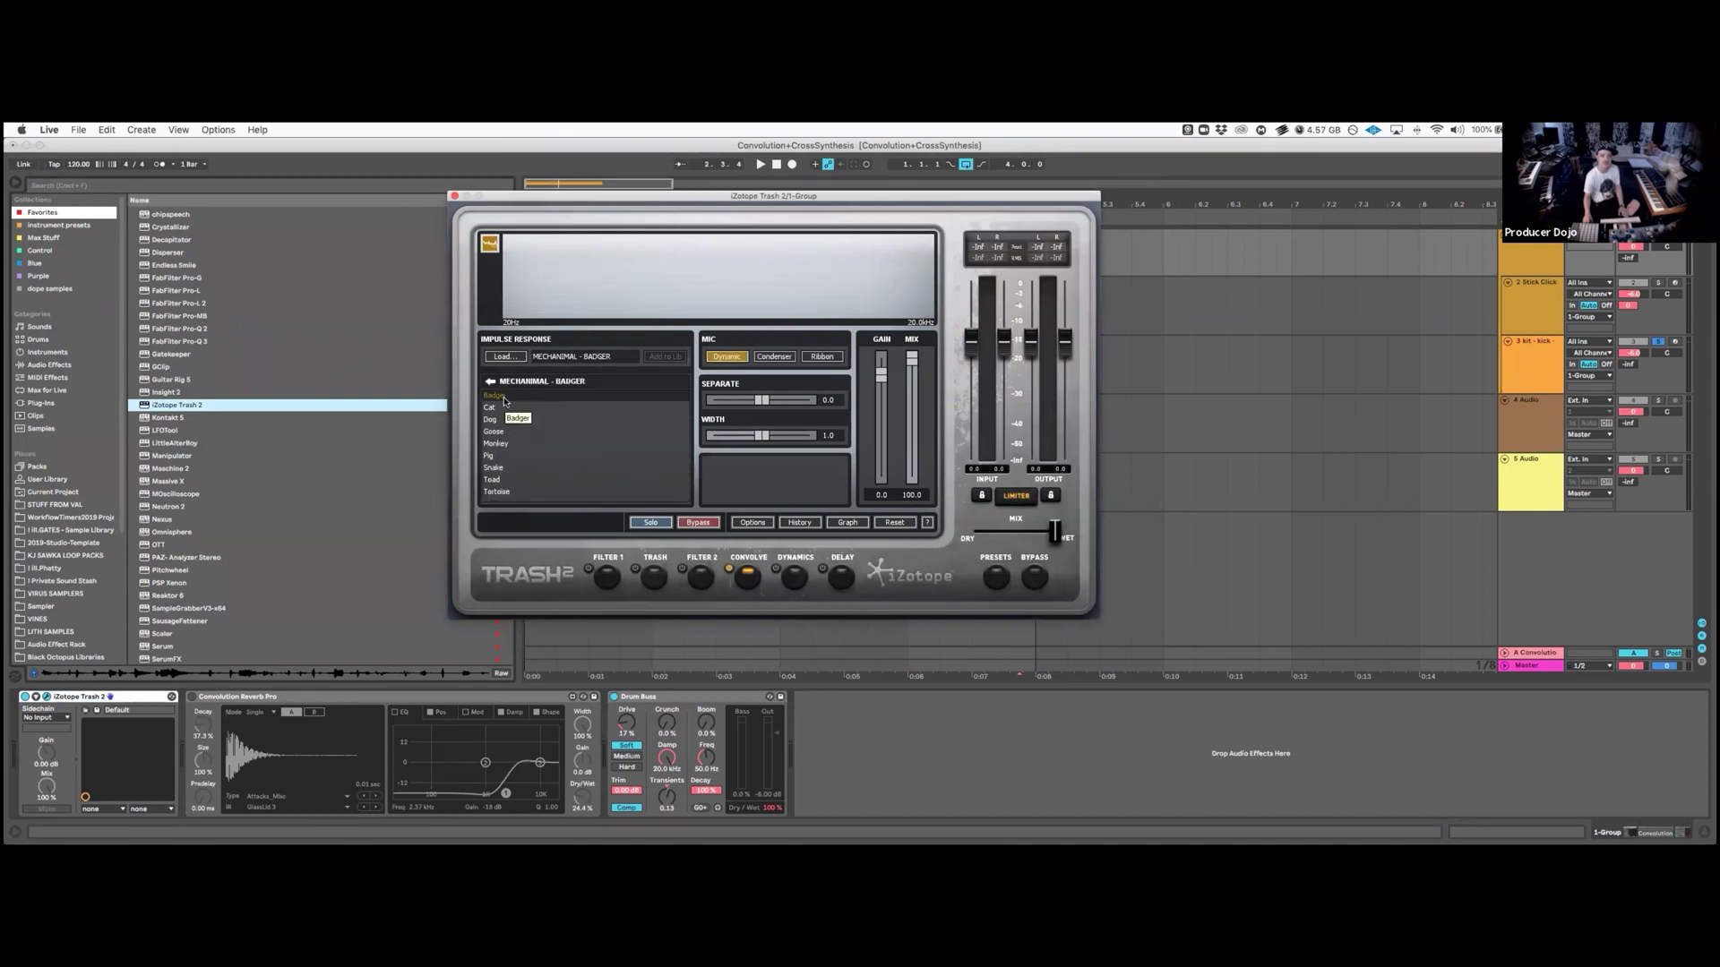
Play the kick loop through the Badger impulse response and bring Trash 2's global mix to fully dry for comparison.
key("space")
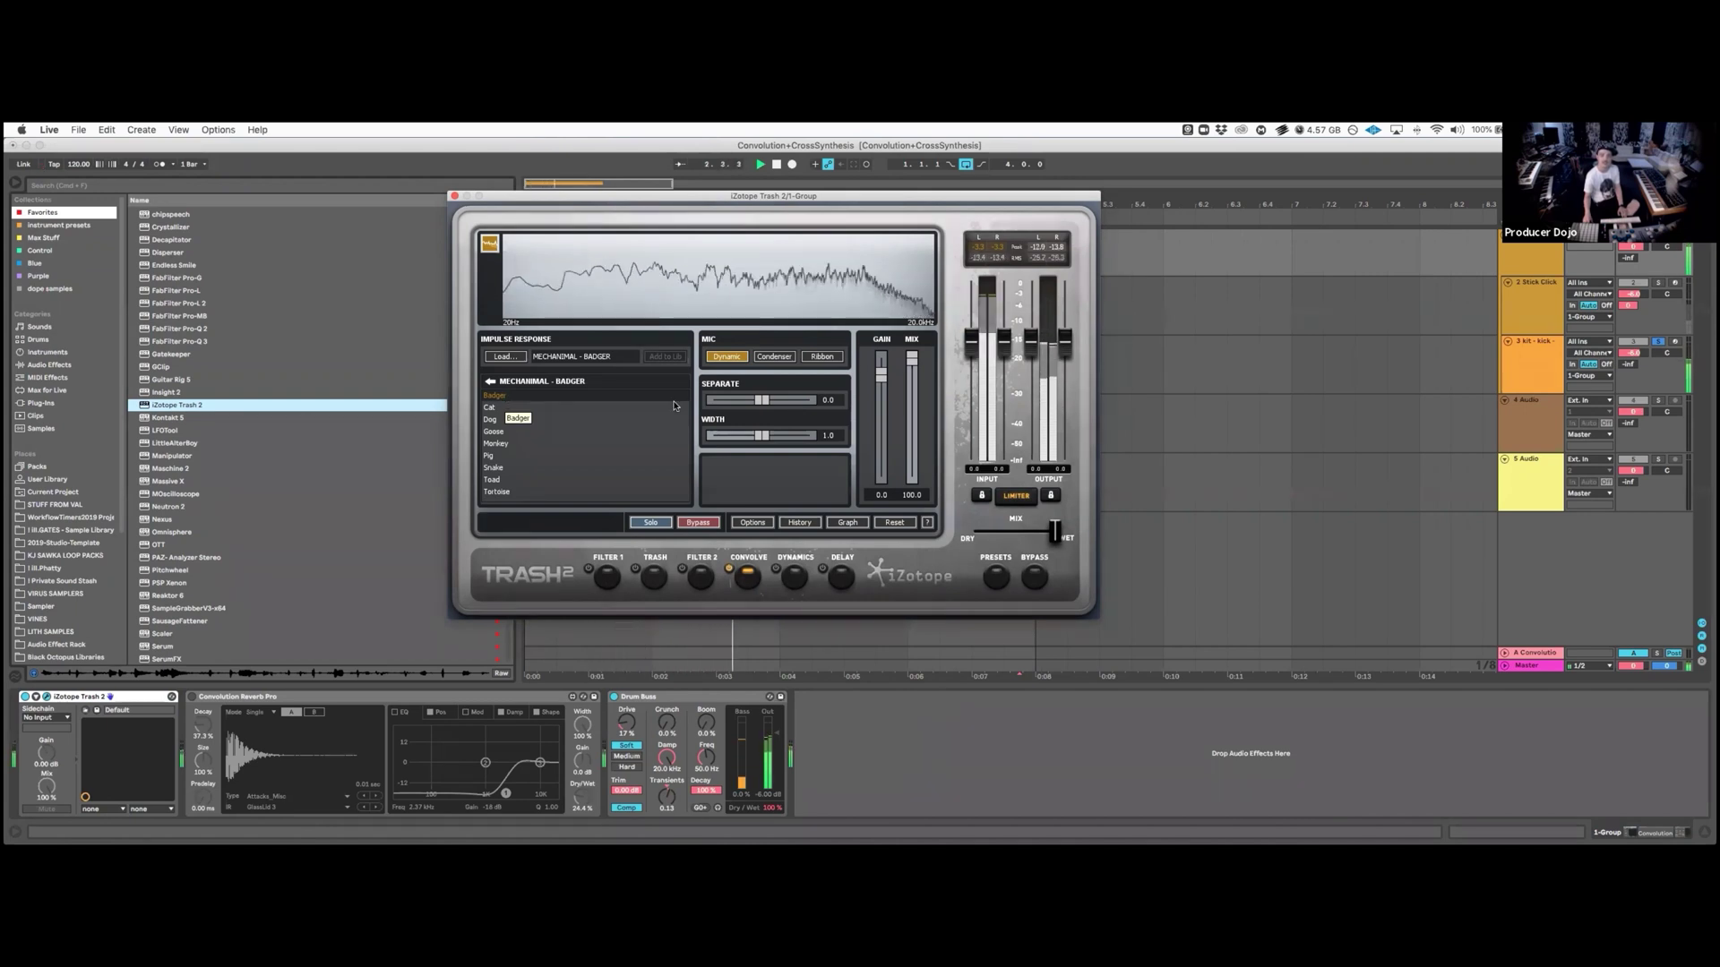
left_click_drag(1064, 538, 978, 538)
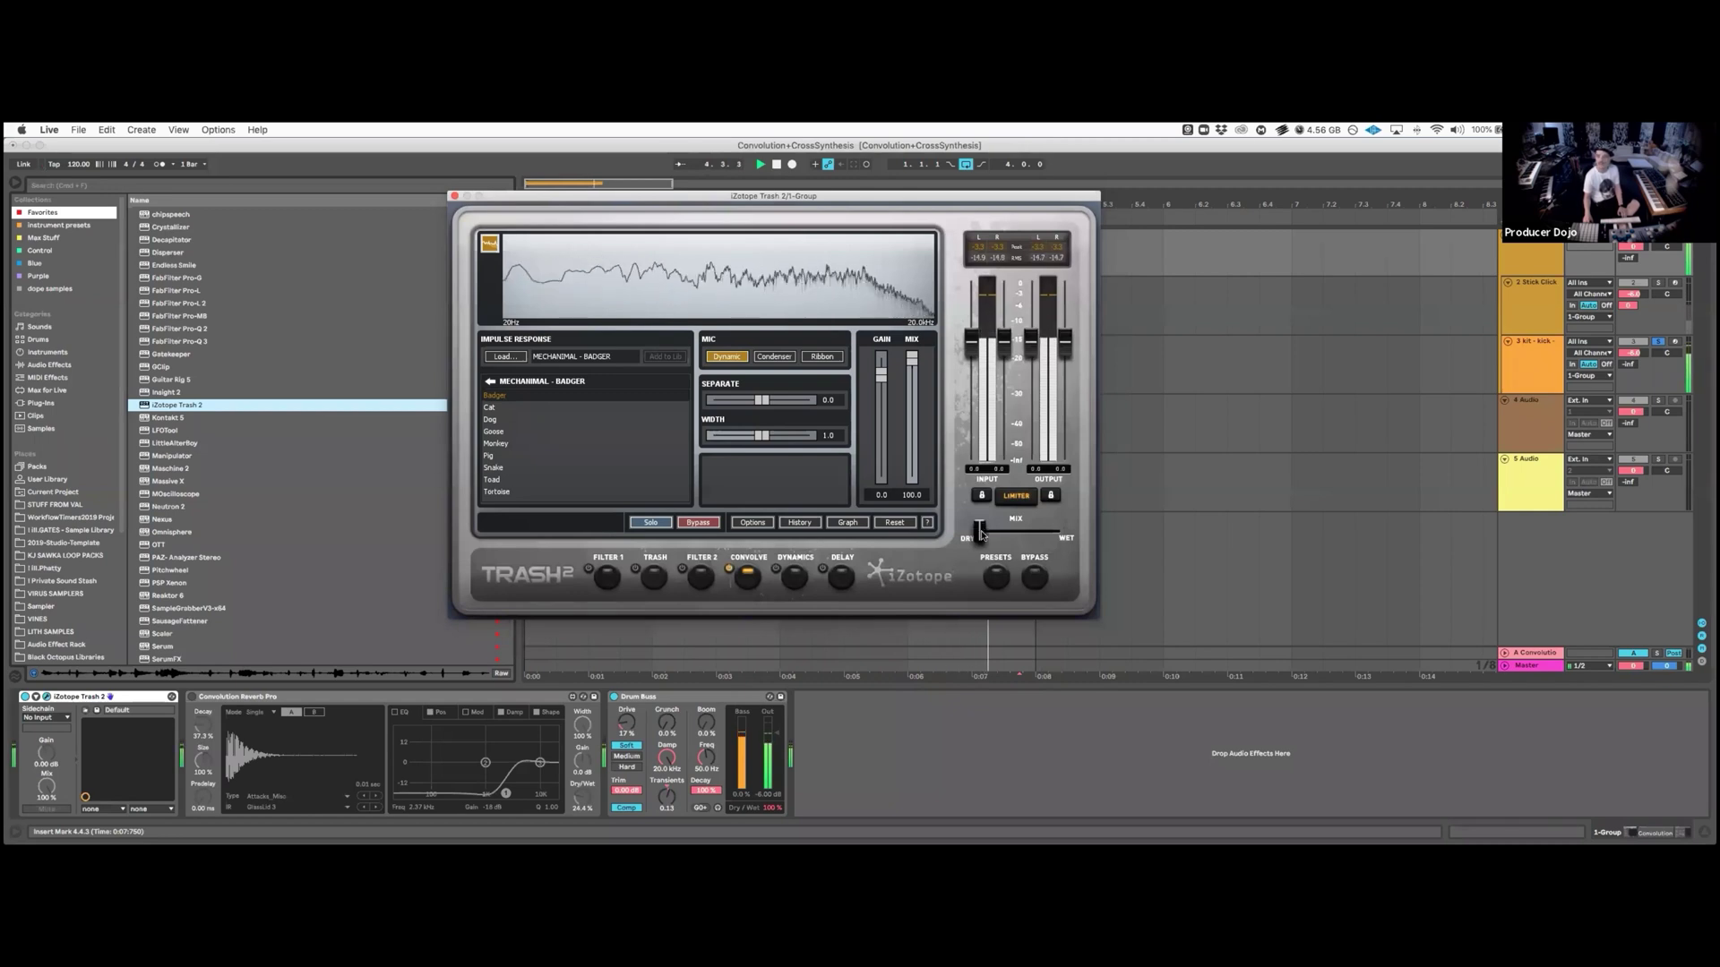
mouse_move(981, 535)
left_mouse_down()
mouse_move(1057, 531)
mouse_move(996, 546)
left_mouse_up()
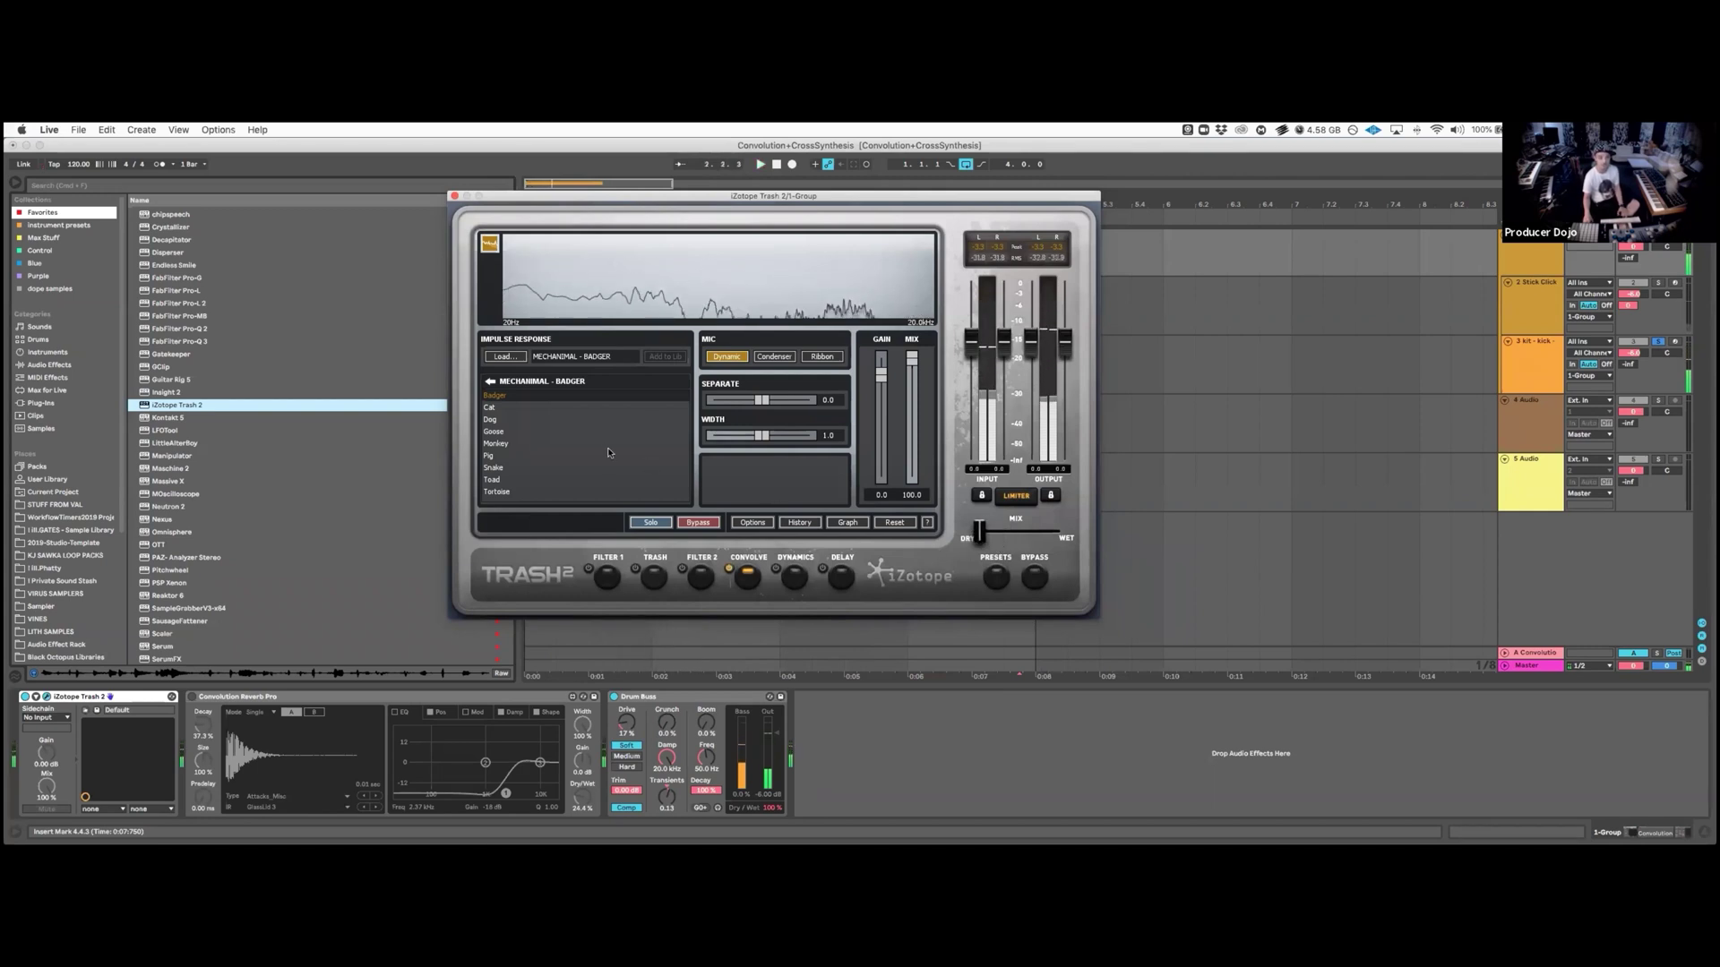
Load the Mechanimal Monkey impulse response and audition the kick with the global mix fully wet, then fully dry.
left_click(518, 444)
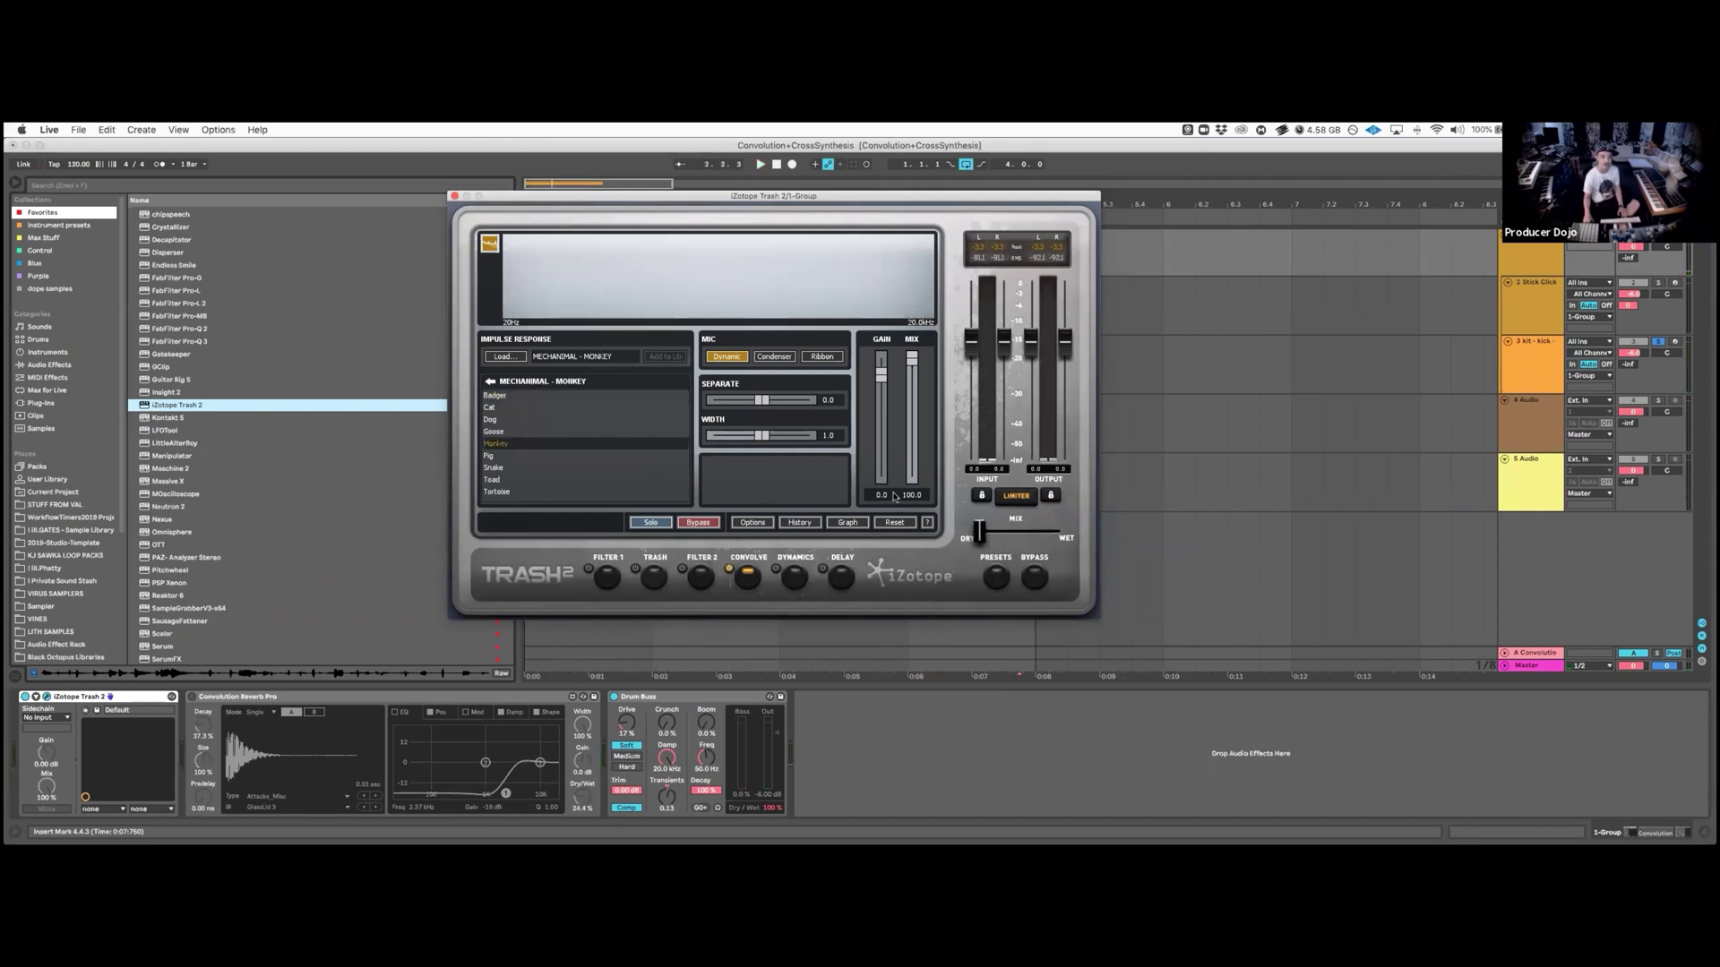
key("space")
left_click_drag(979, 535, 1096, 507)
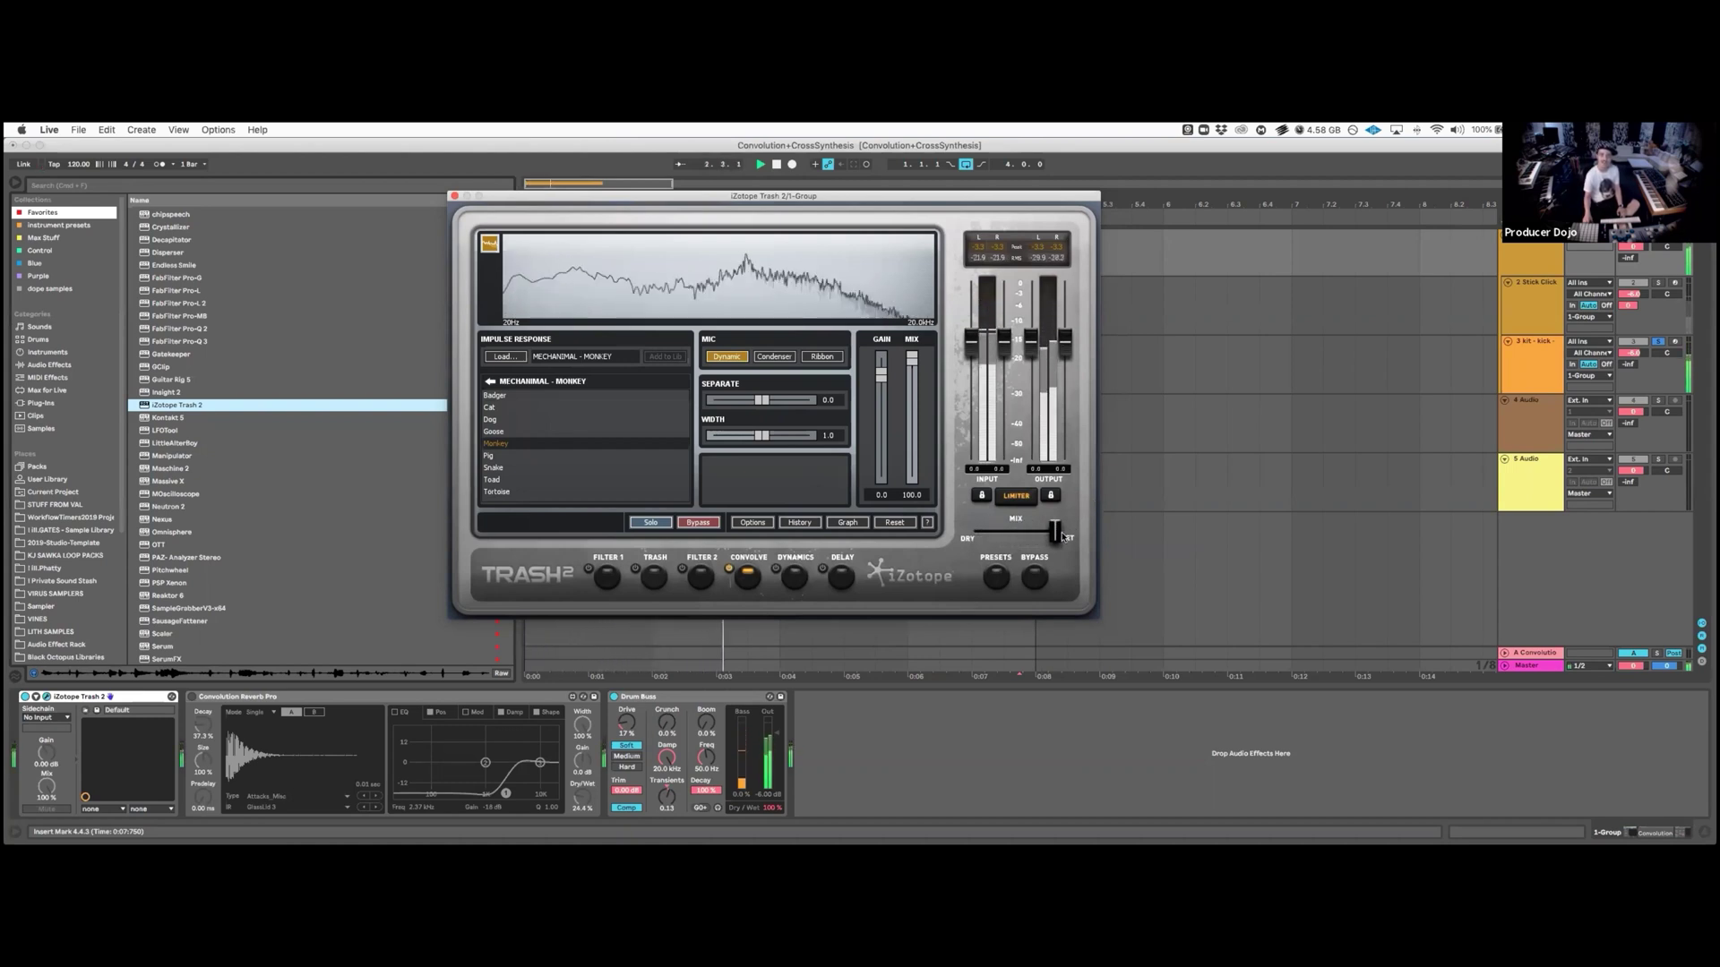
left_click_drag(1058, 536, 979, 534)
Load the Mechanimal Snake impulse response and set Trash 2's global mix to fully wet to hear it on the kick.
left_click(488, 469)
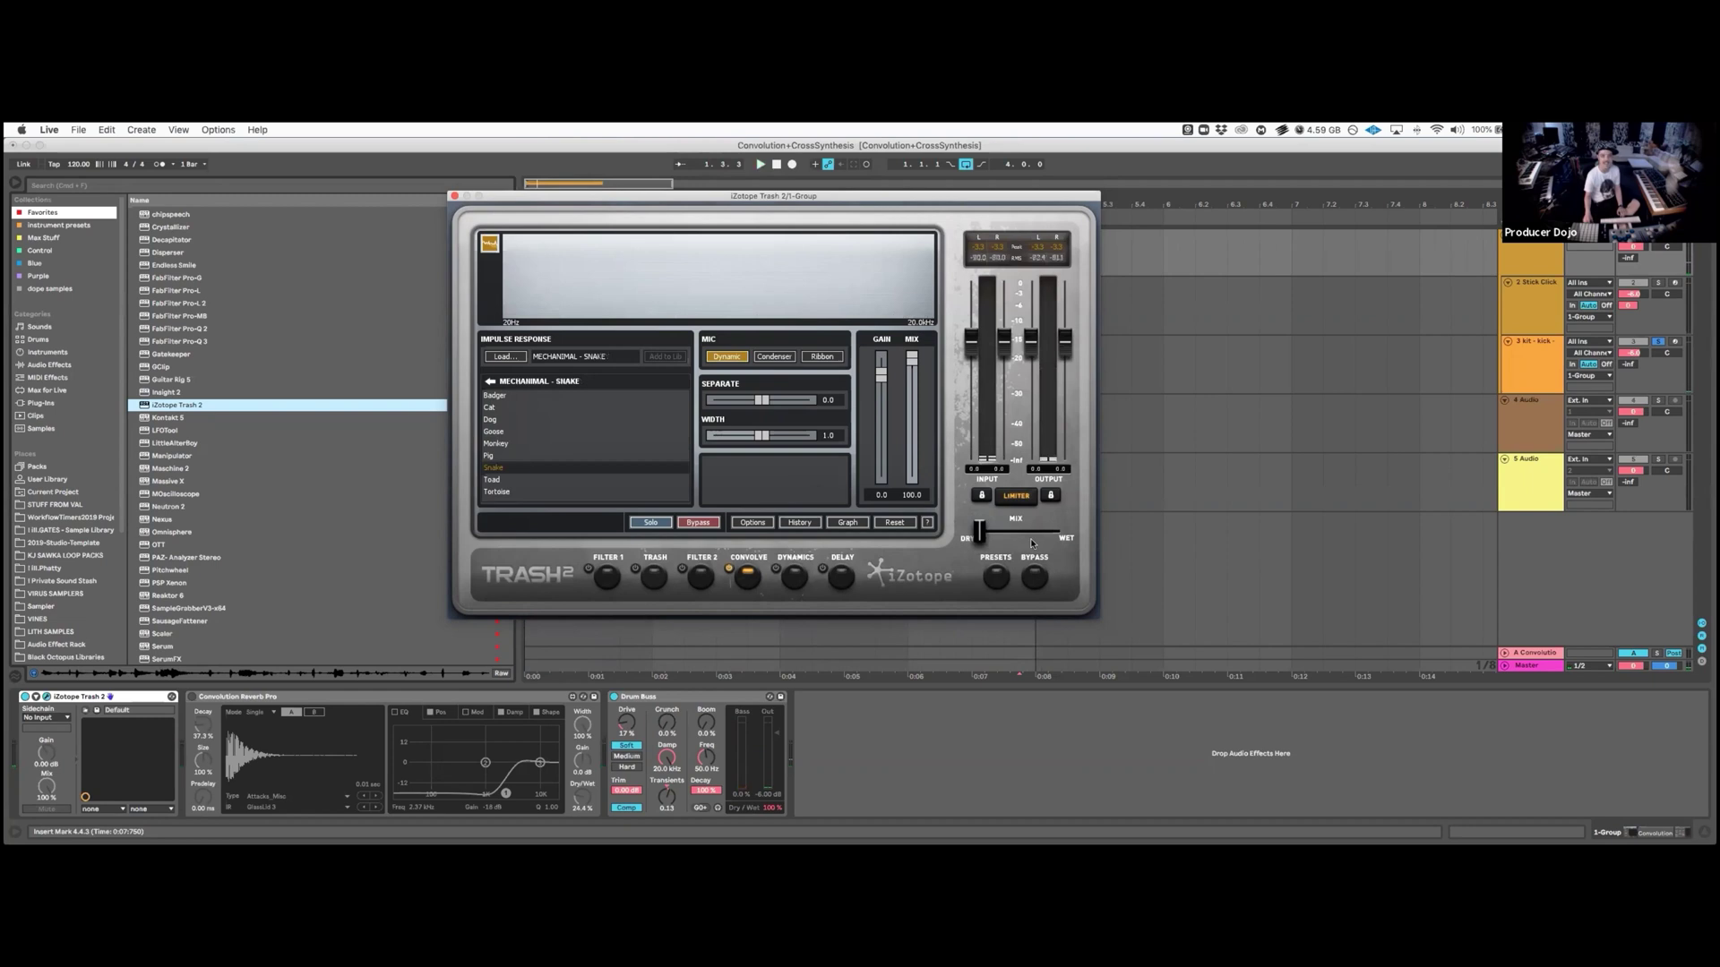
left_click_drag(979, 534, 1055, 529)
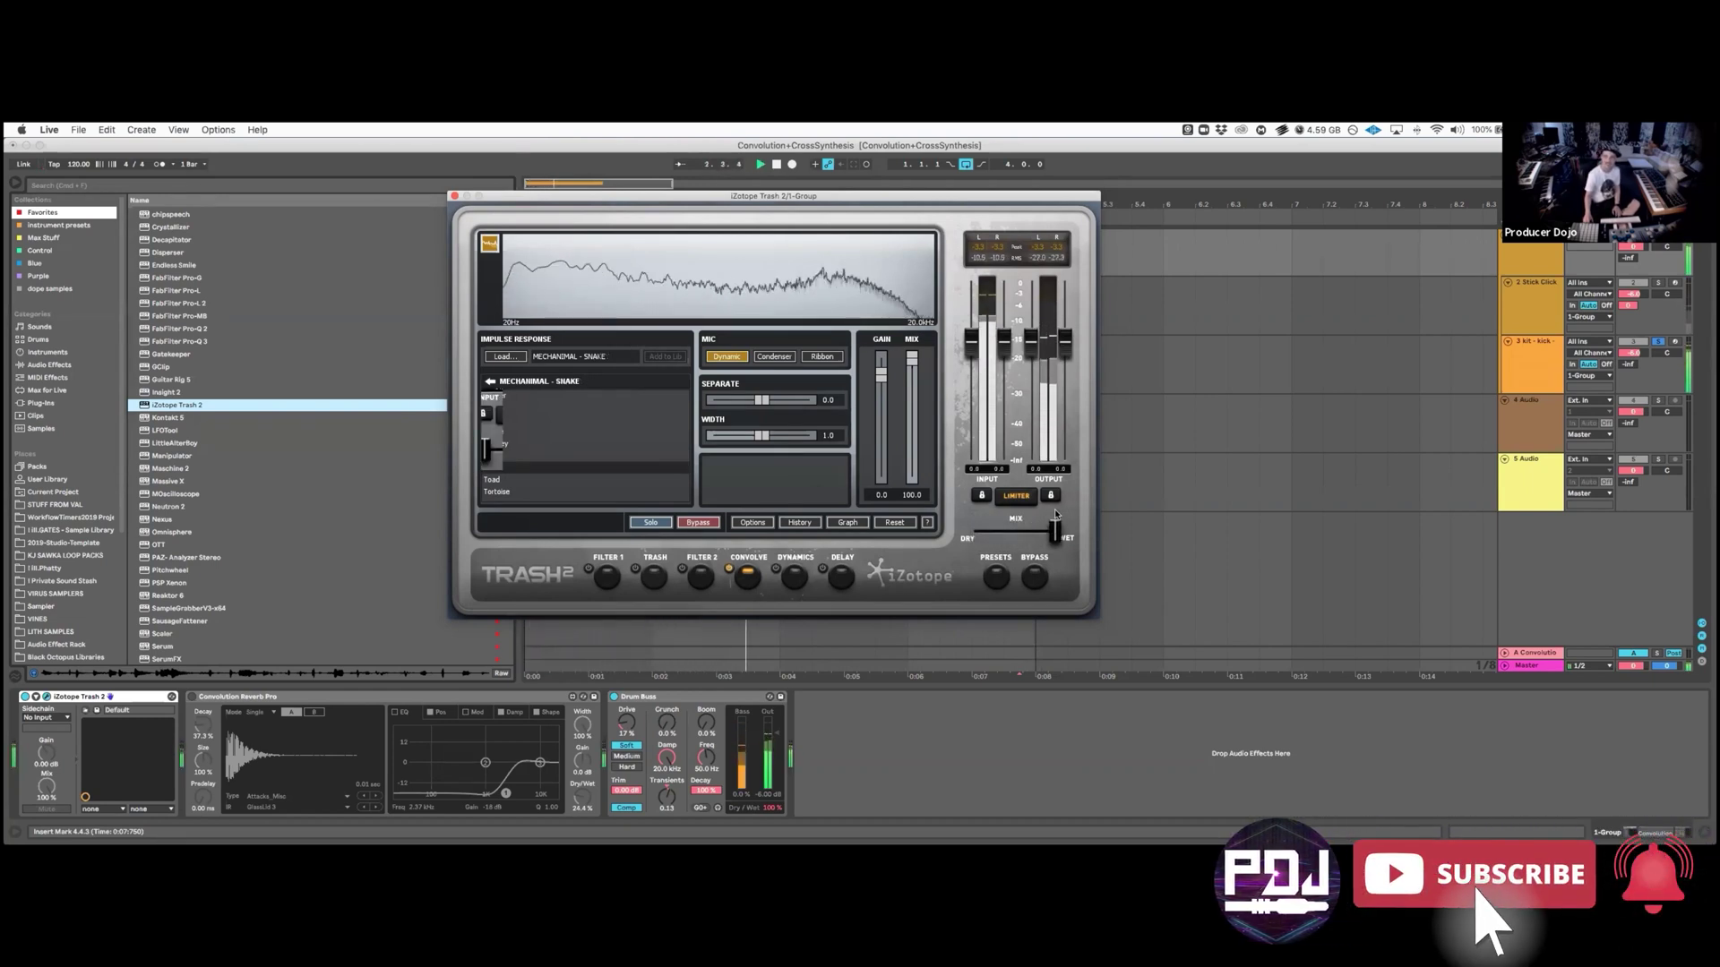